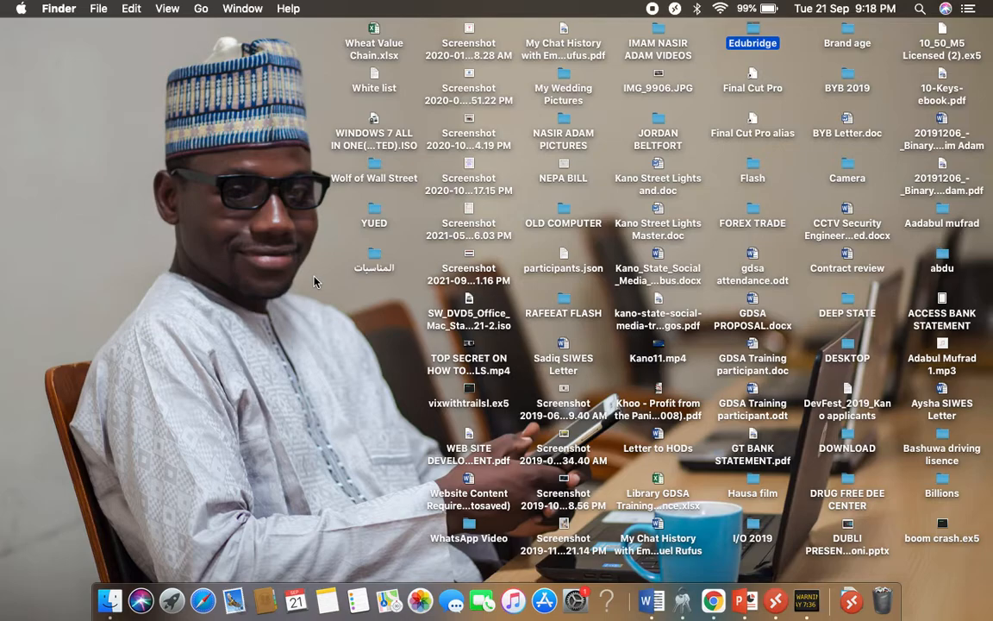
# Open the EC2 host's RDP connection file from Downloads and accept the certificate warning to continue connecting
pyautogui.hotkey('ctrl', 'Right')
pyautogui.hotkey('ctrl', 'Left')
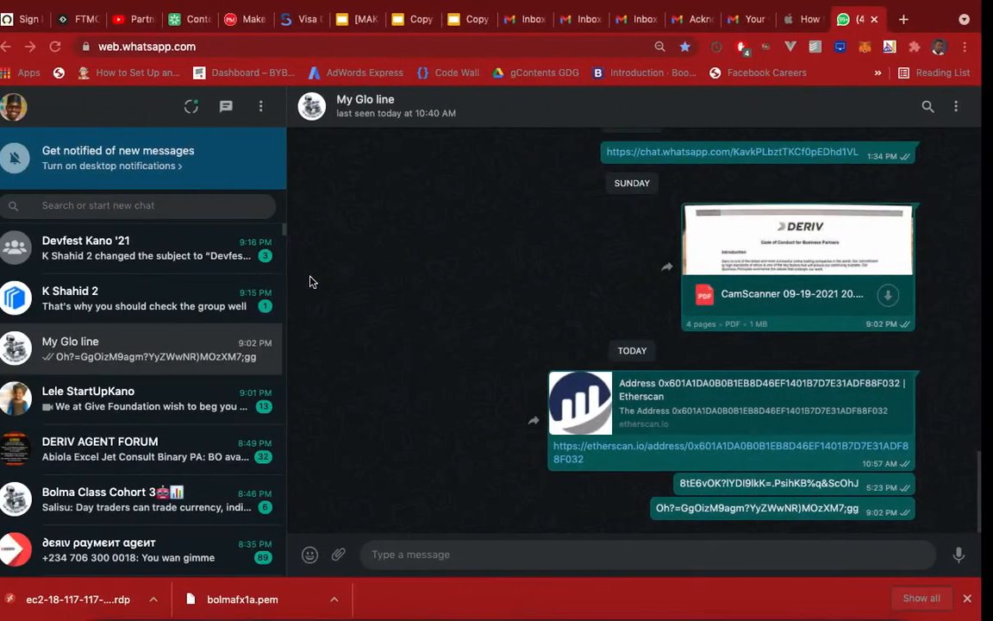
pyautogui.hotkey('ctrl', 'Left')
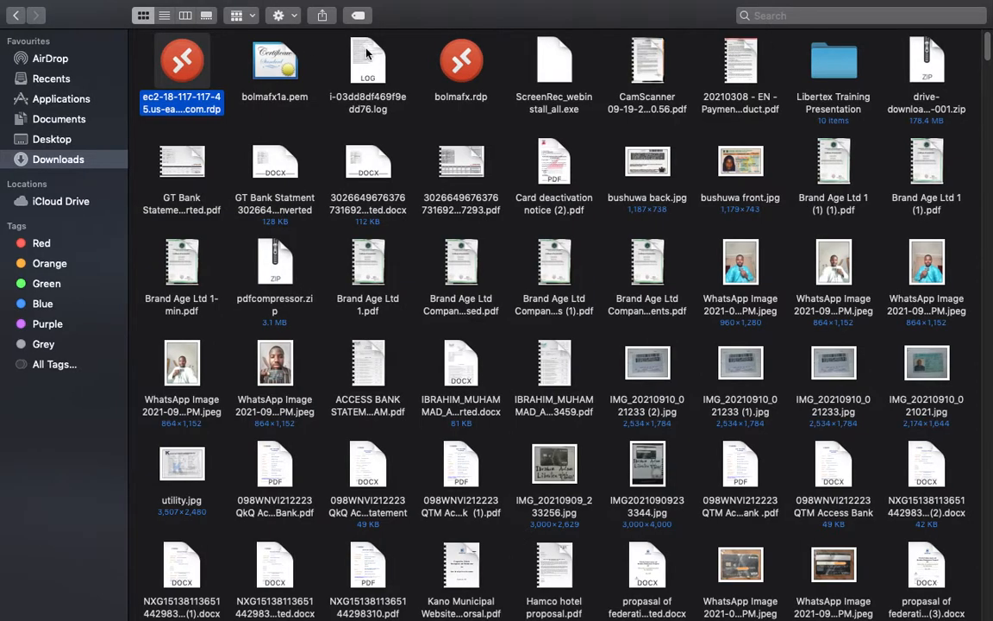
pyautogui.click(408, 66)
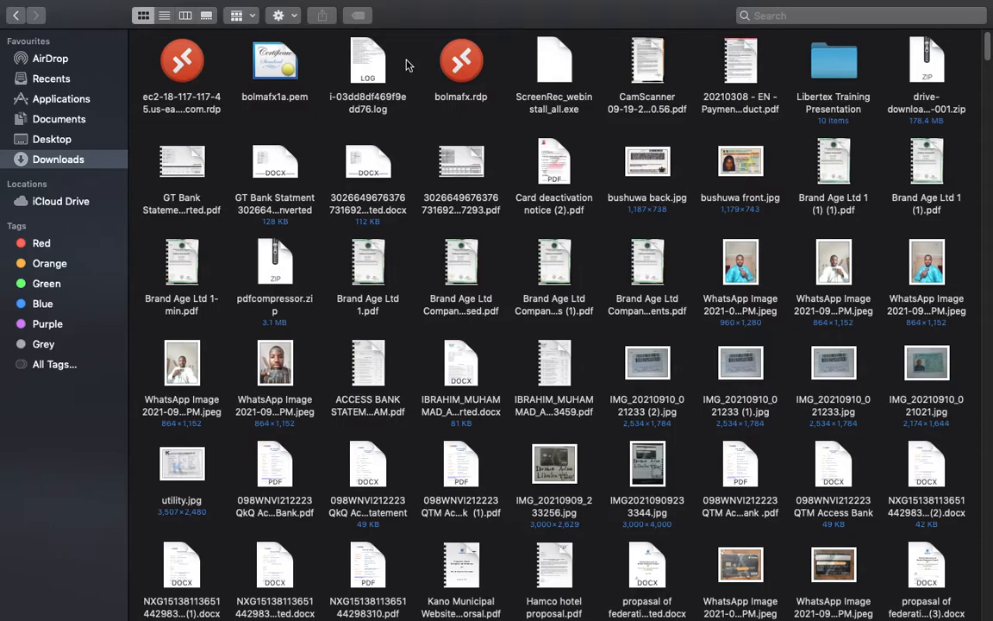
pyautogui.click(181, 74)
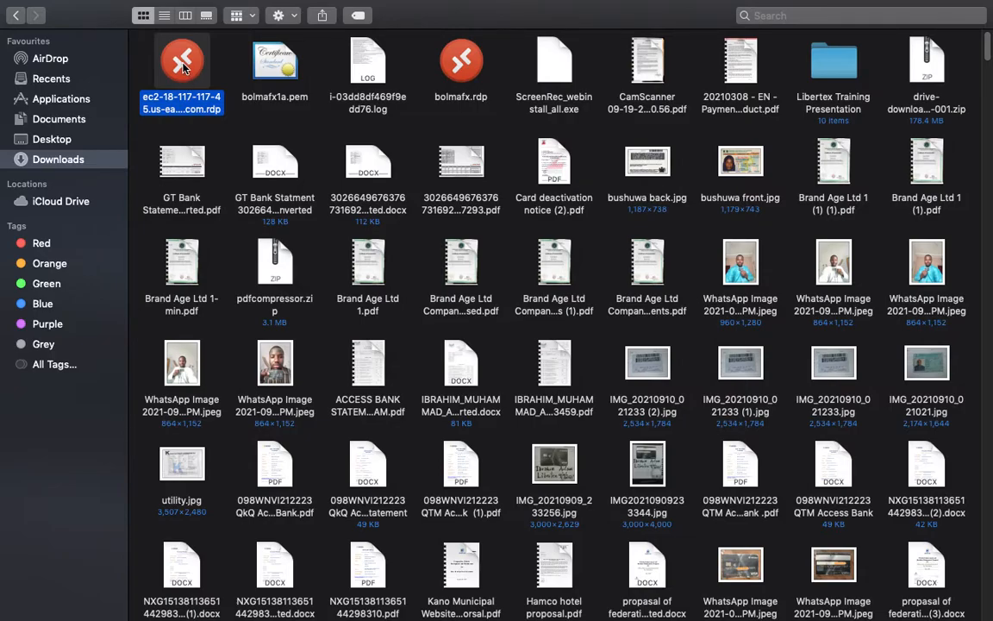
pyautogui.doubleClick(182, 69)
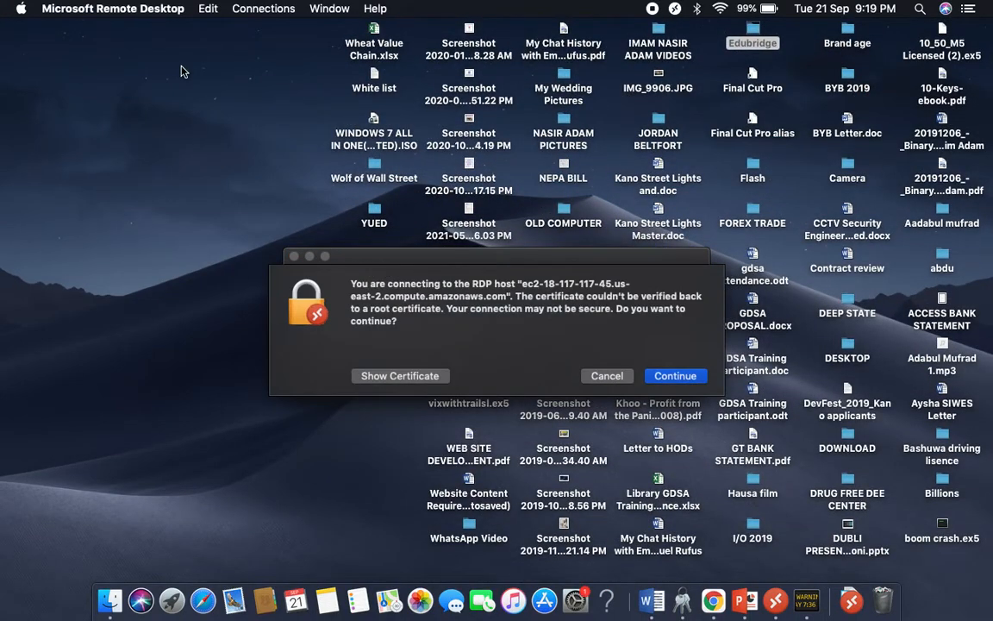
pyautogui.click(677, 375)
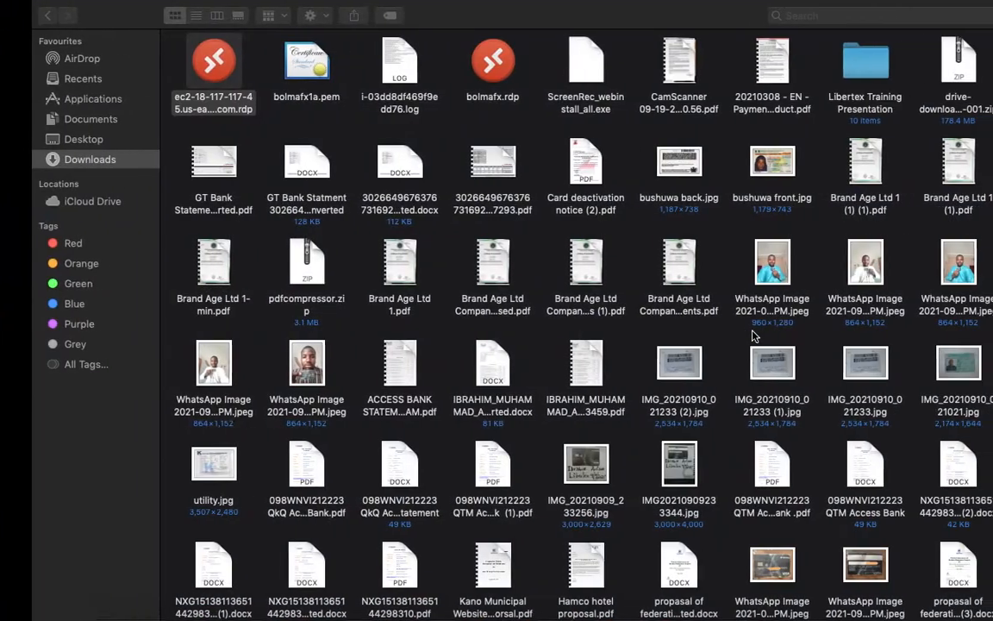
# Paste the Administrator account password into the login dialog and connect to the remote Windows PC
pyautogui.hotkey('ctrl', 'Right')
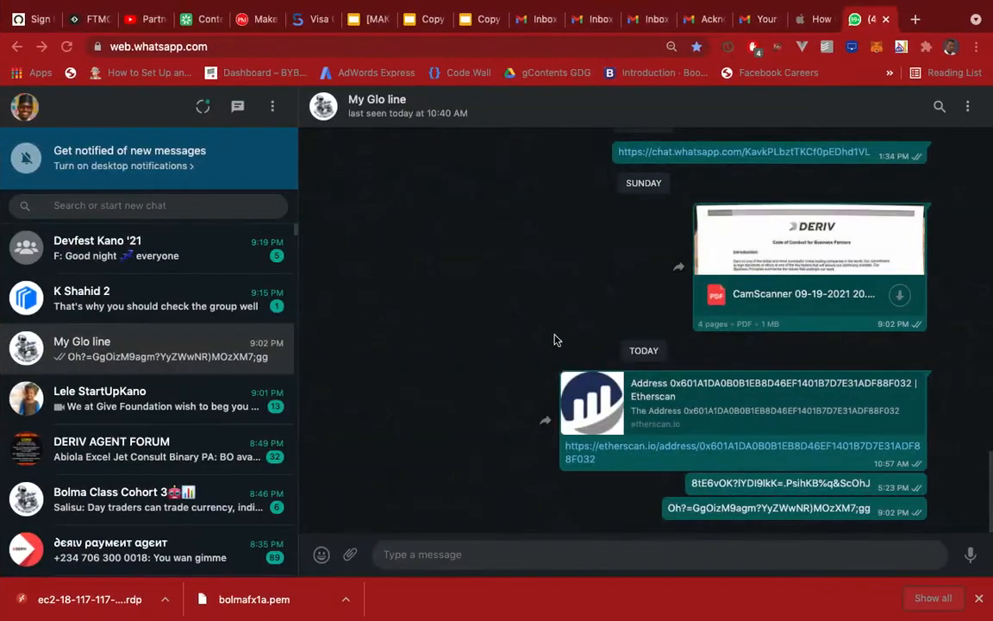
pyautogui.hotkey('ctrl', 'Left')
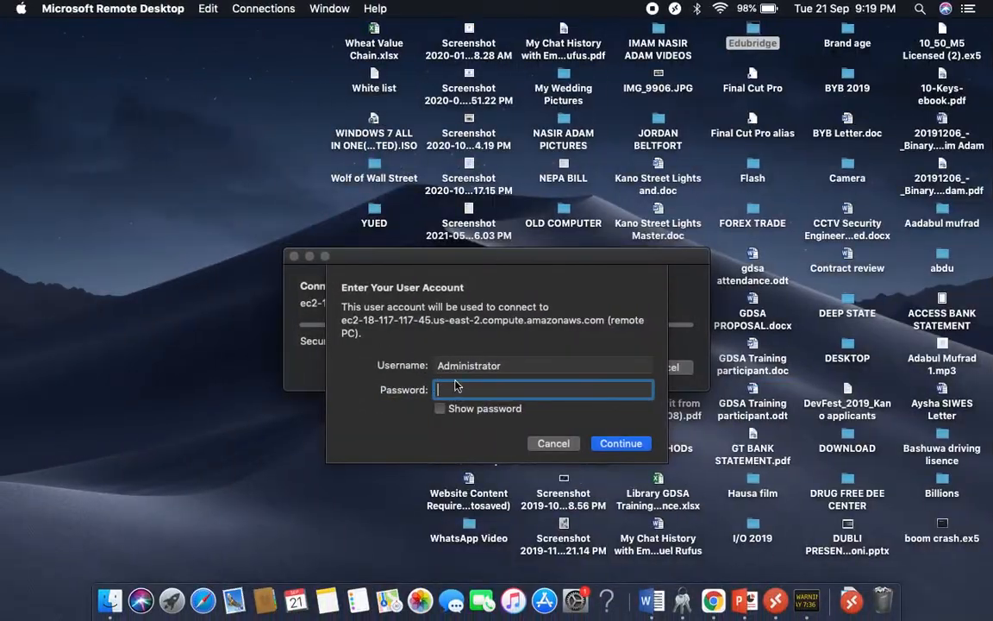
pyautogui.rightClick(448, 393)
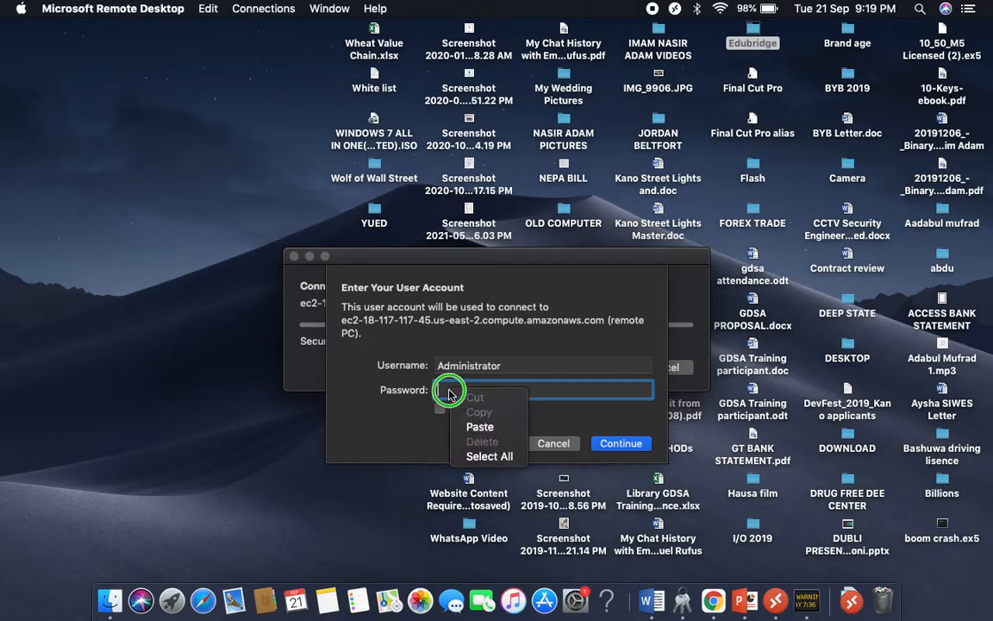
pyautogui.click(480, 427)
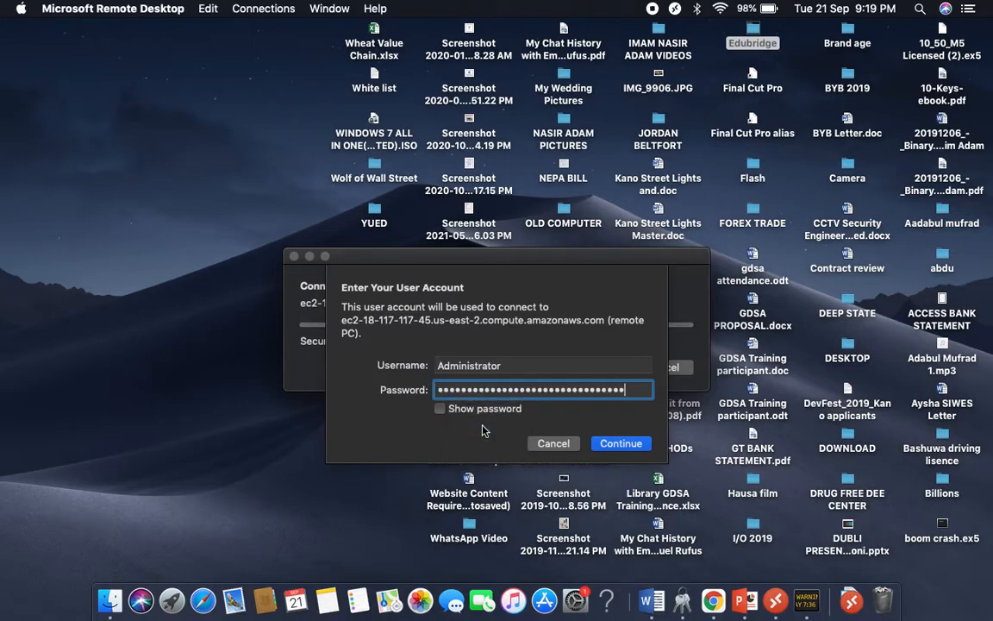
pyautogui.click(603, 443)
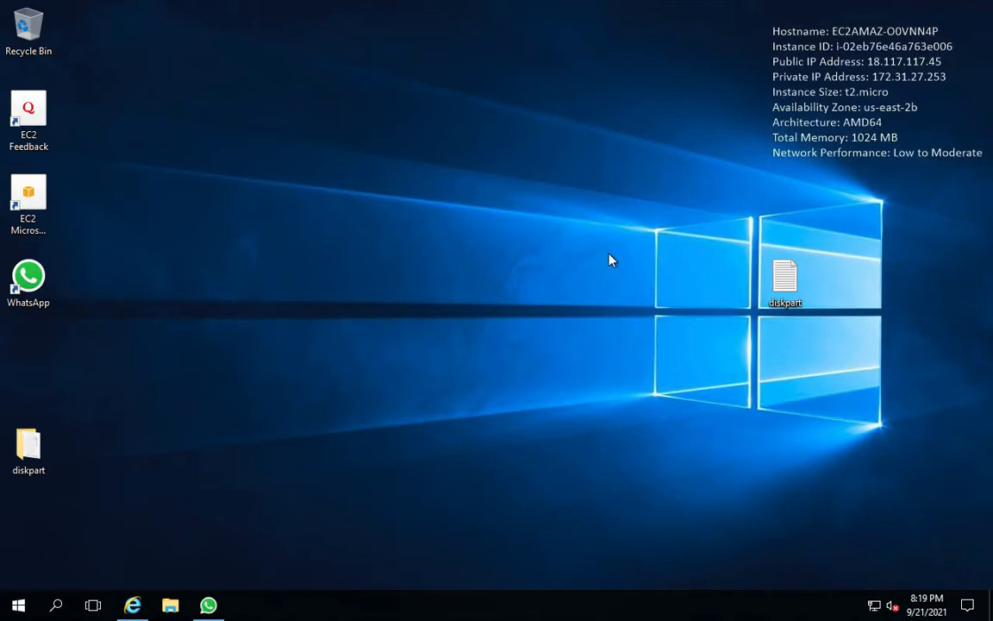
pyautogui.hotkey('ctrl', 'Right')
pyautogui.hotkey('ctrl', 'Right')
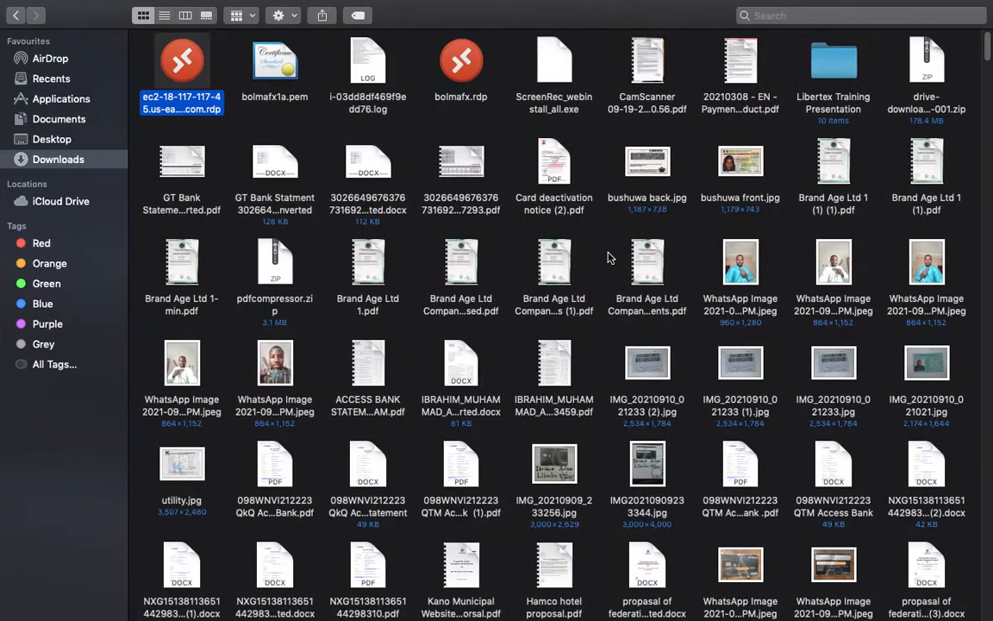
pyautogui.hotkey('ctrl', 'Right')
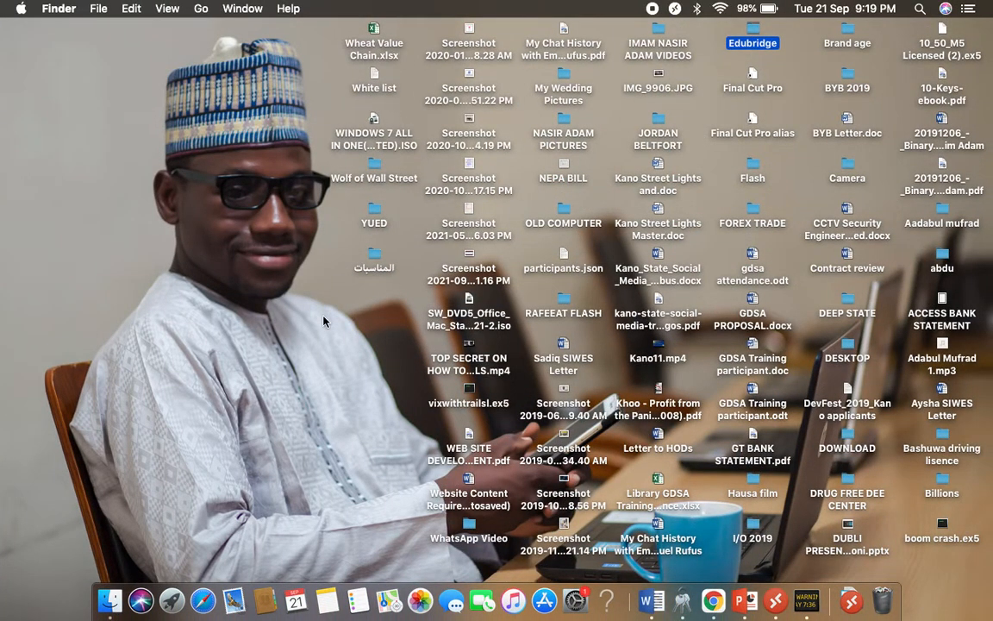
pyautogui.hotkey('ctrl', 'Left')
pyautogui.hotkey('ctrl', 'Left')
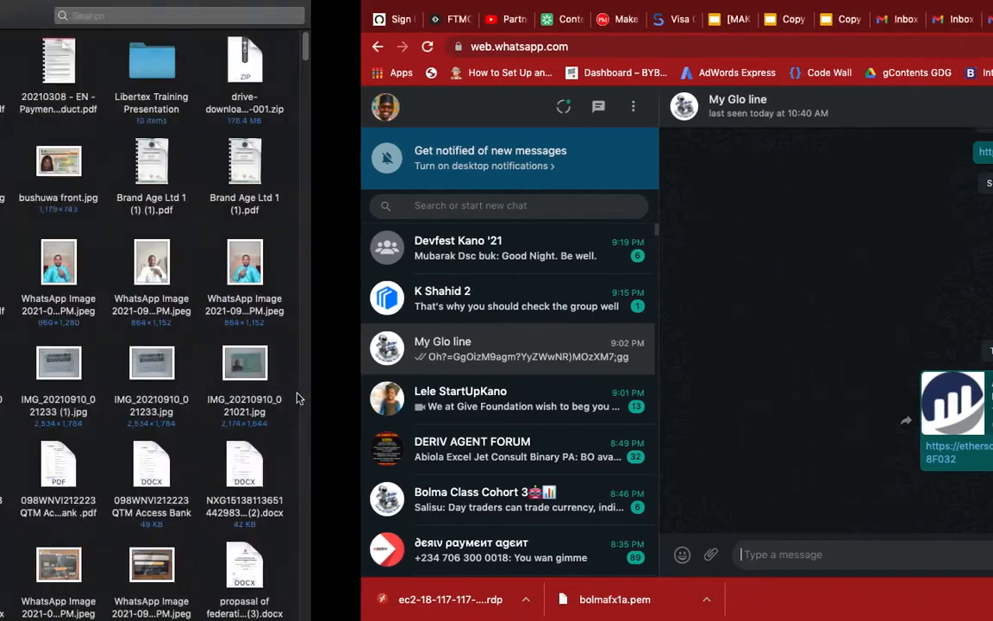
pyautogui.hotkey('ctrl', 'Left')
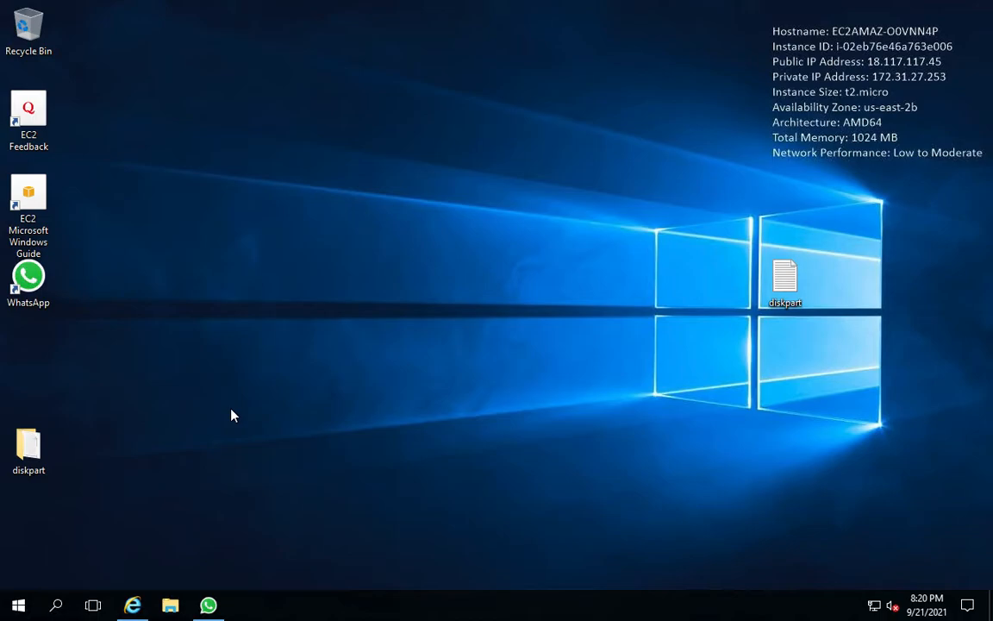
# Open a new Internet Explorer tab, go to google.com, and dismiss the security alert and blocked-content prompt
pyautogui.click(132, 605)
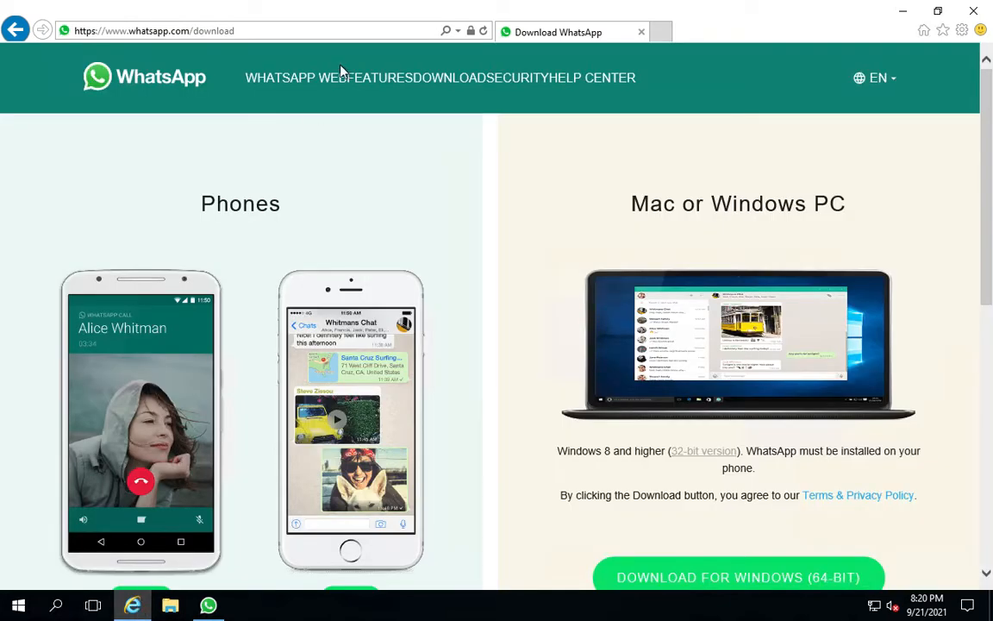
pyautogui.click(661, 31)
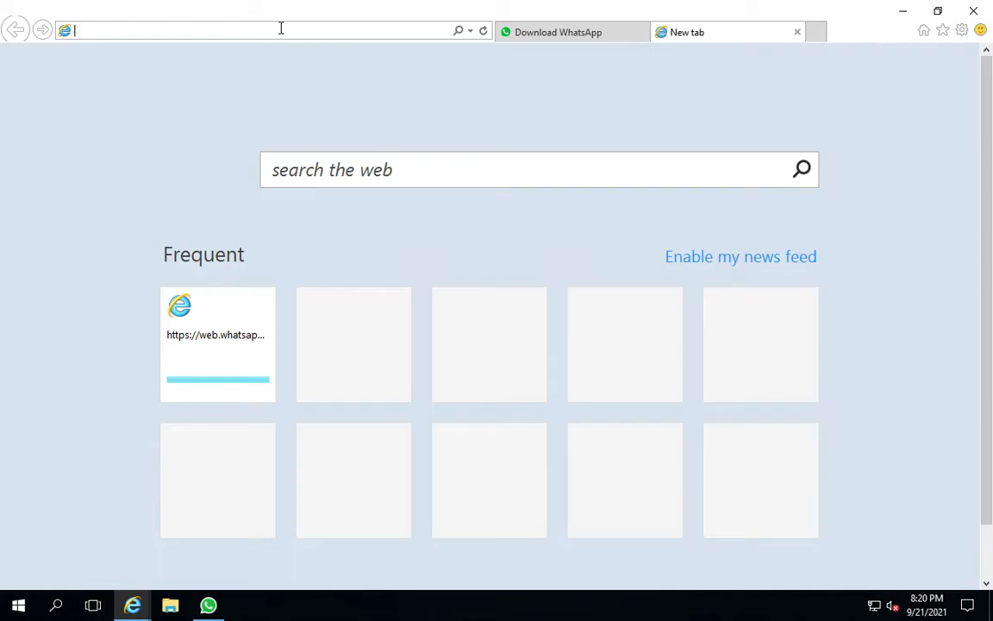
pyautogui.write('we')
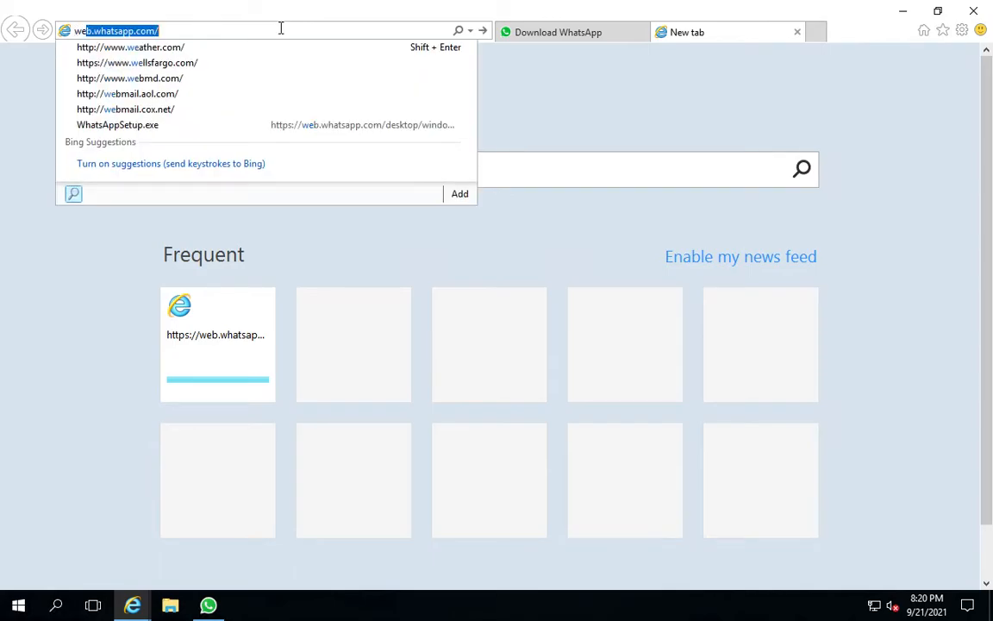
pyautogui.press('BackSpace')
pyautogui.press('BackSpace')
pyautogui.press('BackSpace')
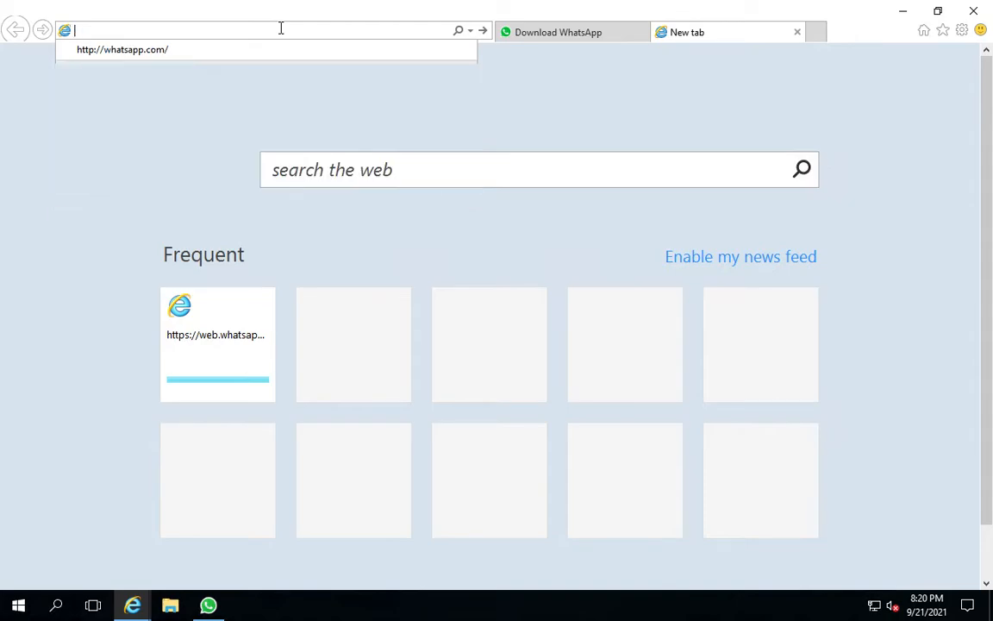
pyautogui.write('google')
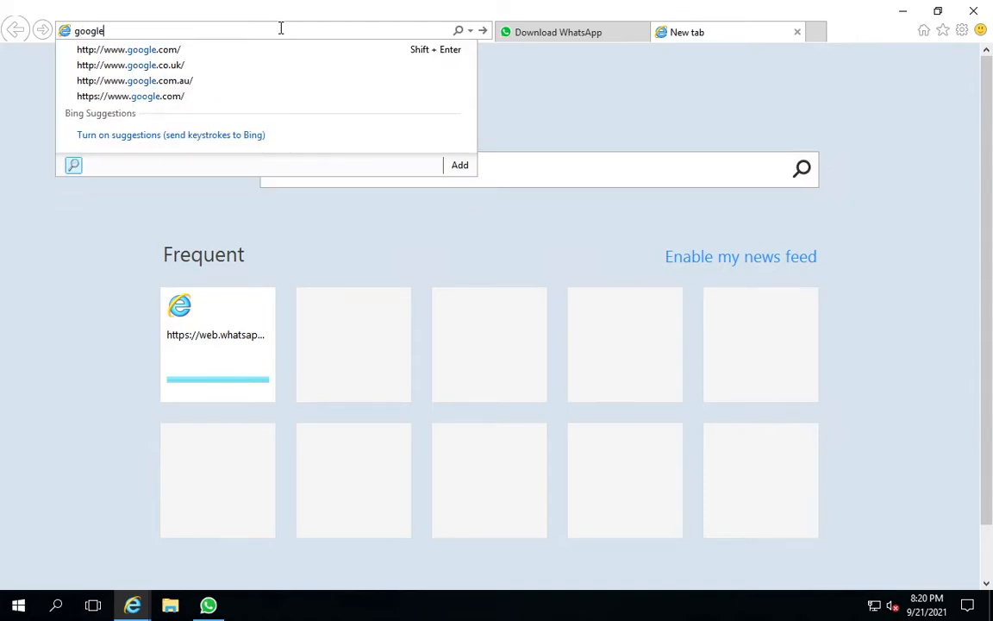
pyautogui.write('.com')
pyautogui.press('Return')
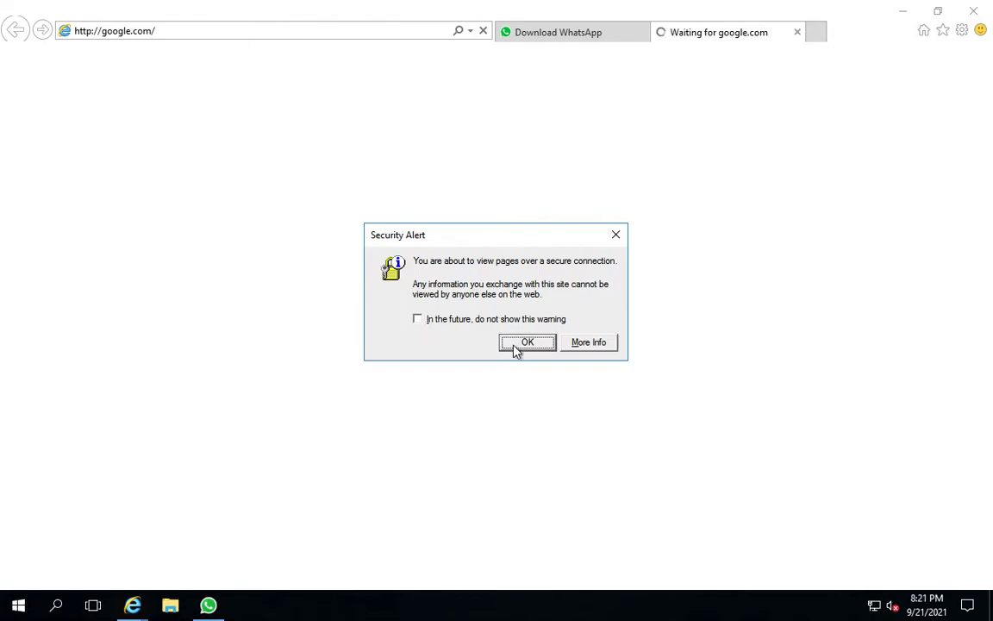
pyautogui.click(527, 343)
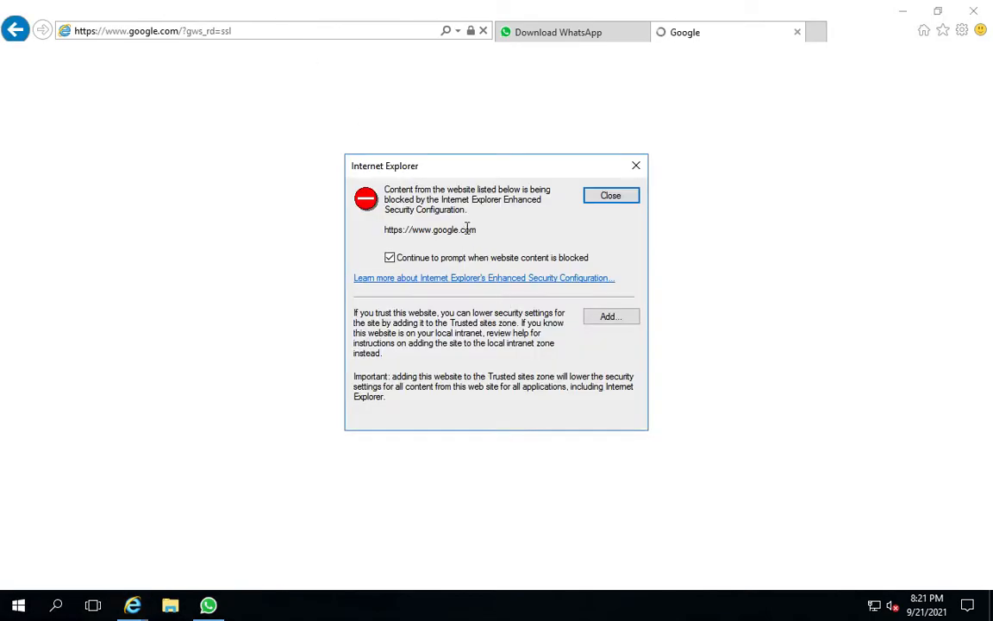
pyautogui.click(612, 197)
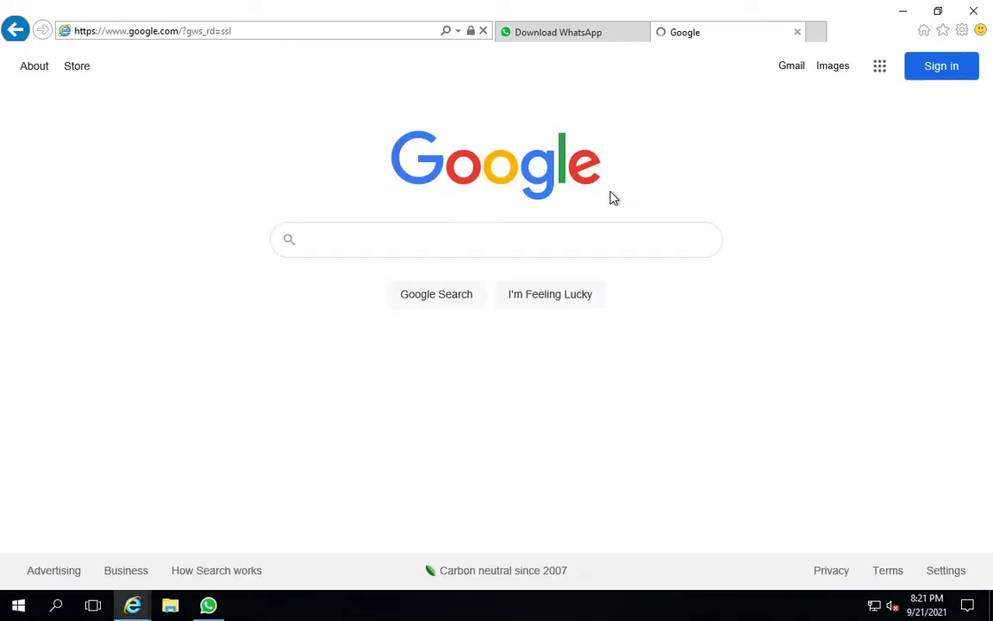
# Search Google for download chrome and close the blocked-content prompt
pyautogui.click(370, 244)
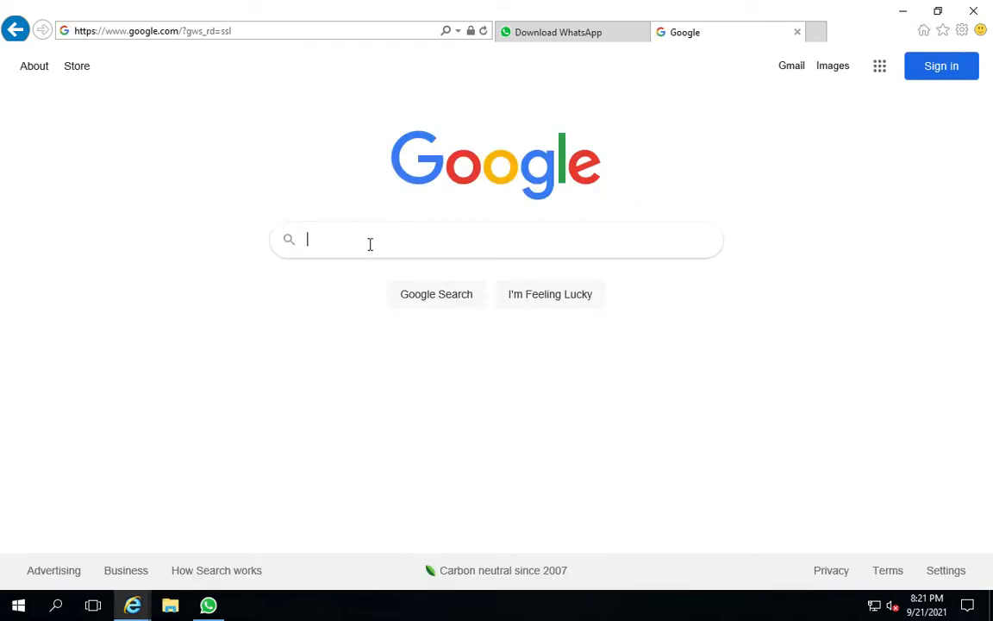
pyautogui.write('download chrome')
pyautogui.press('Return')
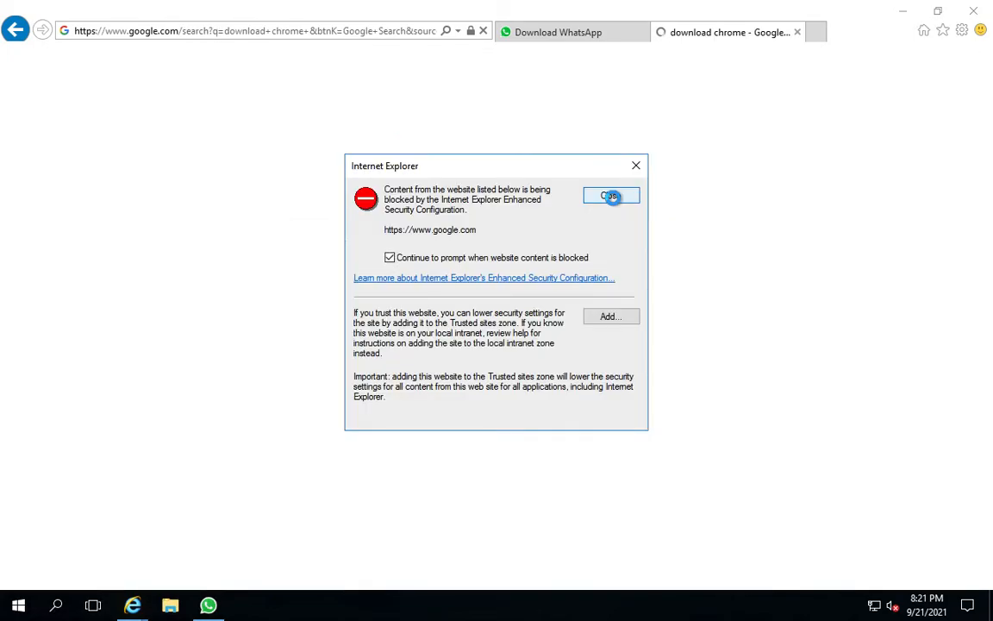
pyautogui.click(611, 198)
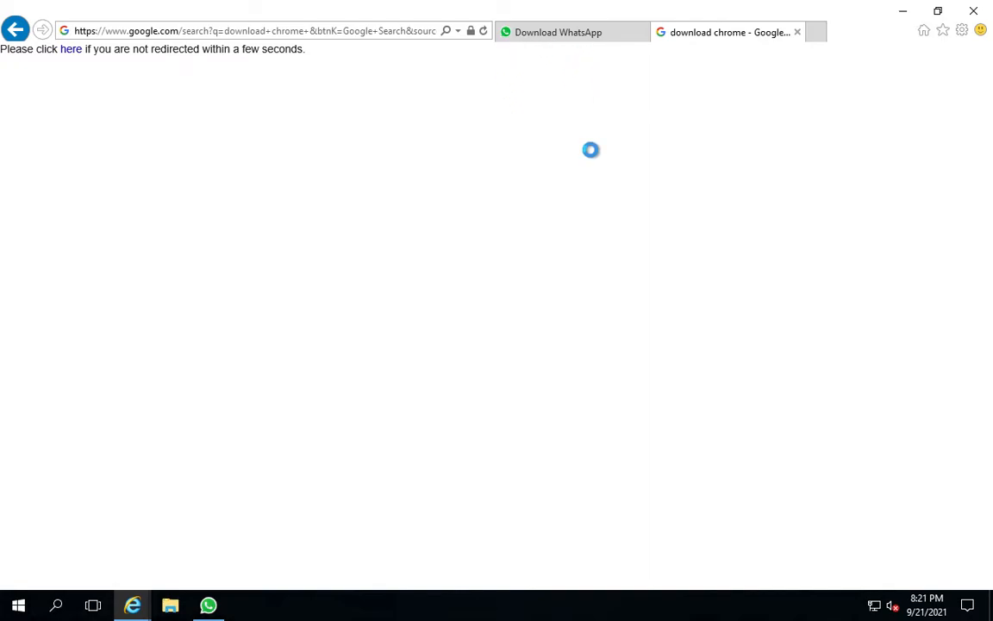
# Review the WhatsApp download page in the other tab, then minimize the browser
pyautogui.click(560, 33)
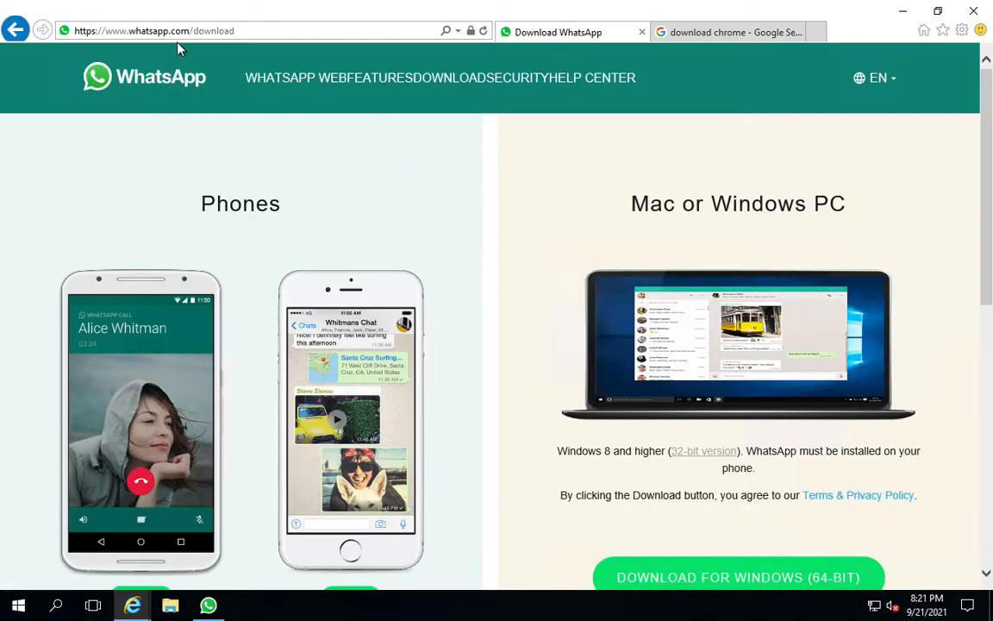
pyautogui.scroll(-1, 400, 264)
pyautogui.scroll(-1, 405, 266)
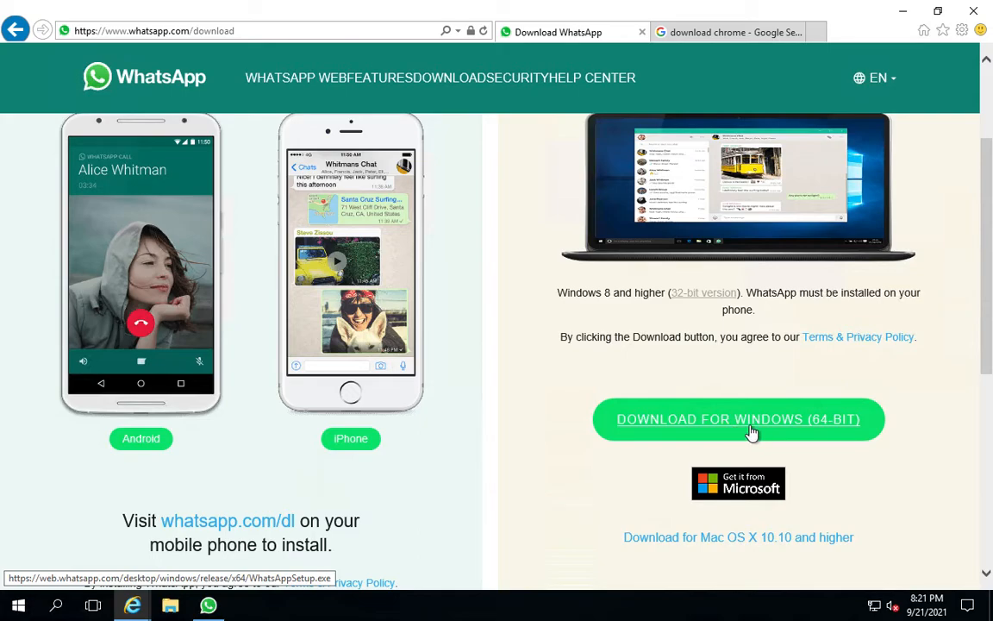
pyautogui.click(903, 11)
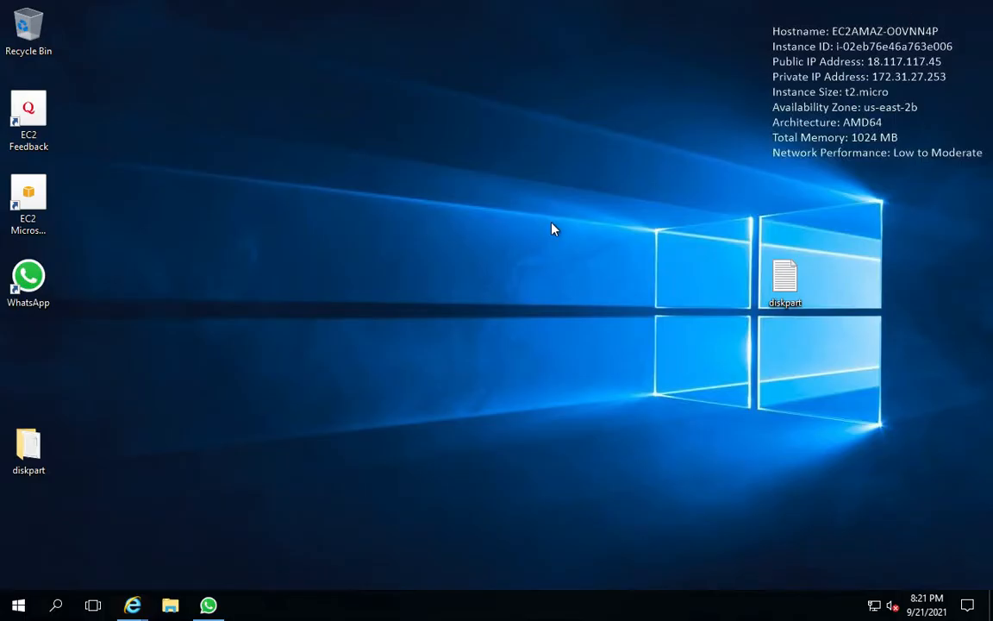
# Launch the WhatsApp desktop app on the remote PC and reload its linking QR code
pyautogui.doubleClick(31, 276)
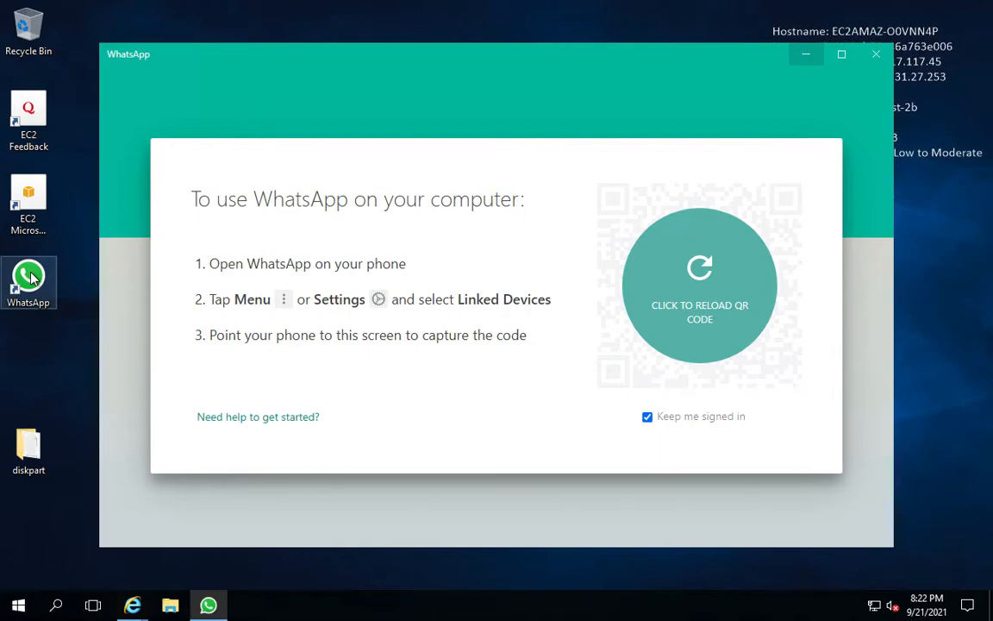
pyautogui.click(707, 278)
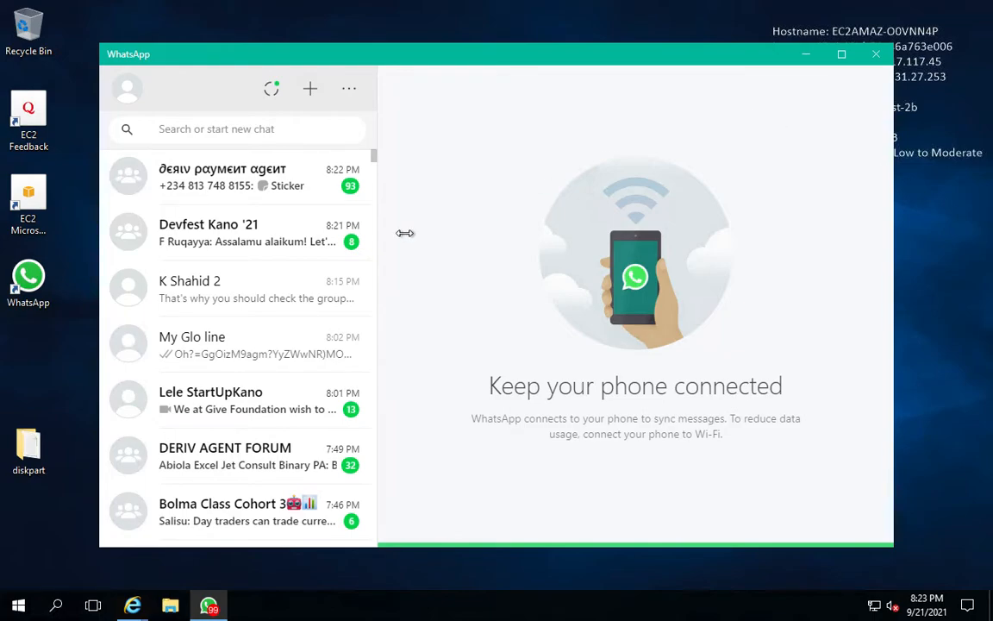
# Search the WhatsApp chats for abdulmalik
pyautogui.click(252, 131)
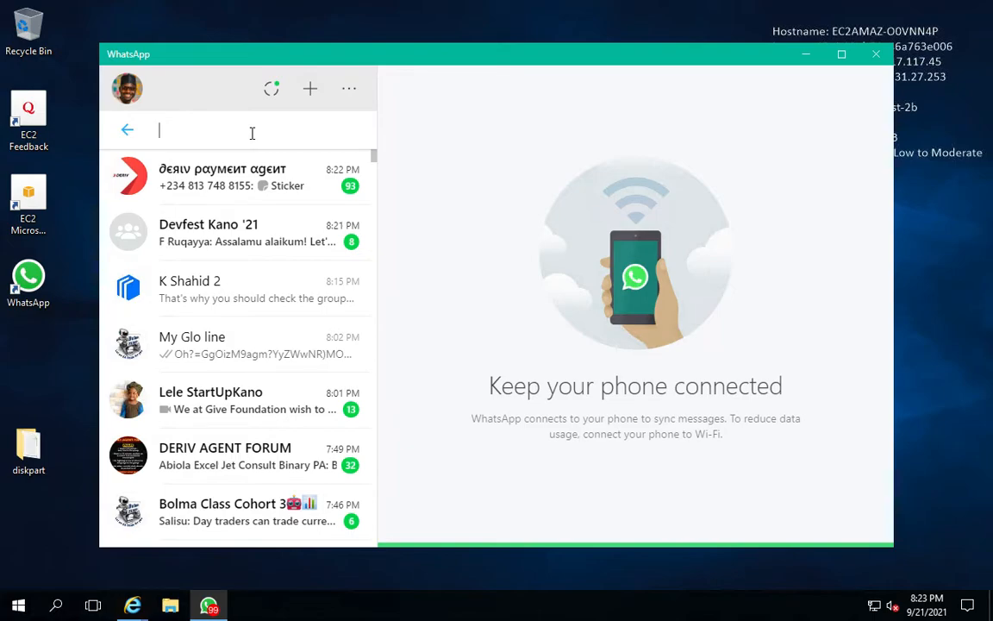
pyautogui.write('abdul')
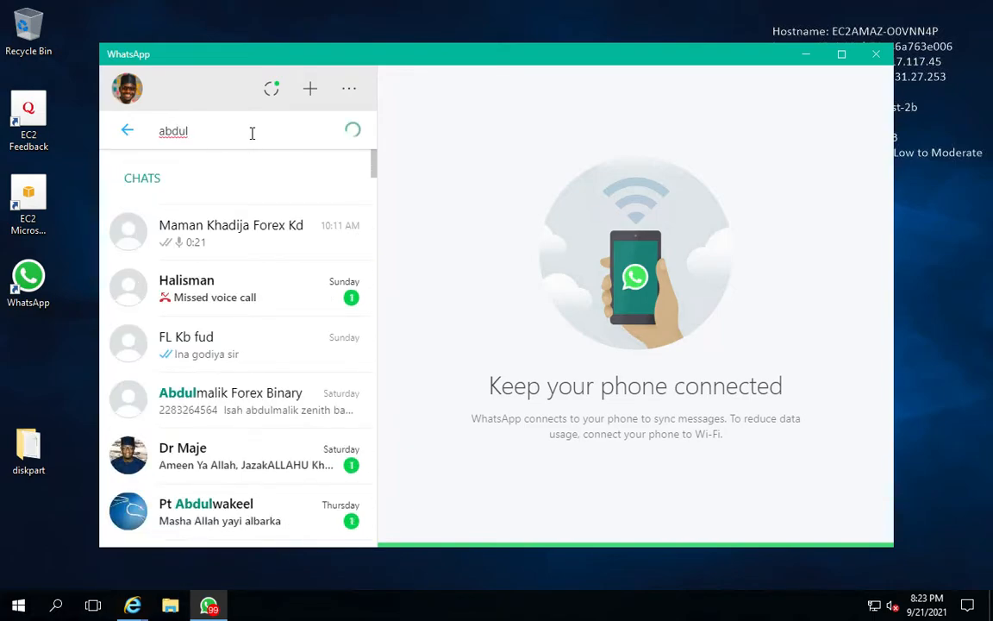
pyautogui.write('m')
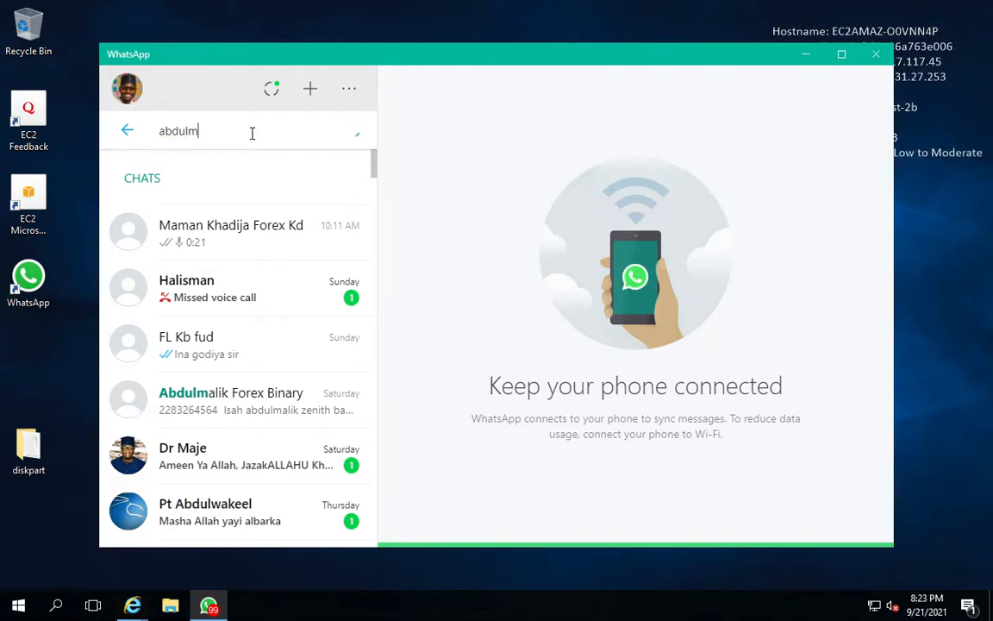
pyautogui.write('alik')
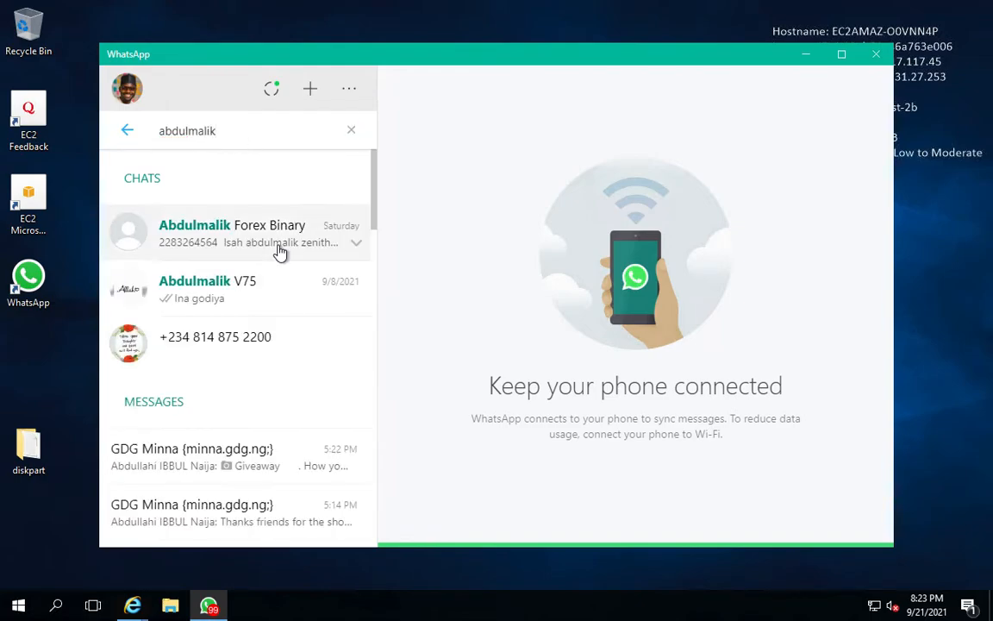
# Open the Abdulmalik Forex Binary chat and save its deriv5setup.exe attachment to the Downloads folder
pyautogui.click(278, 250)
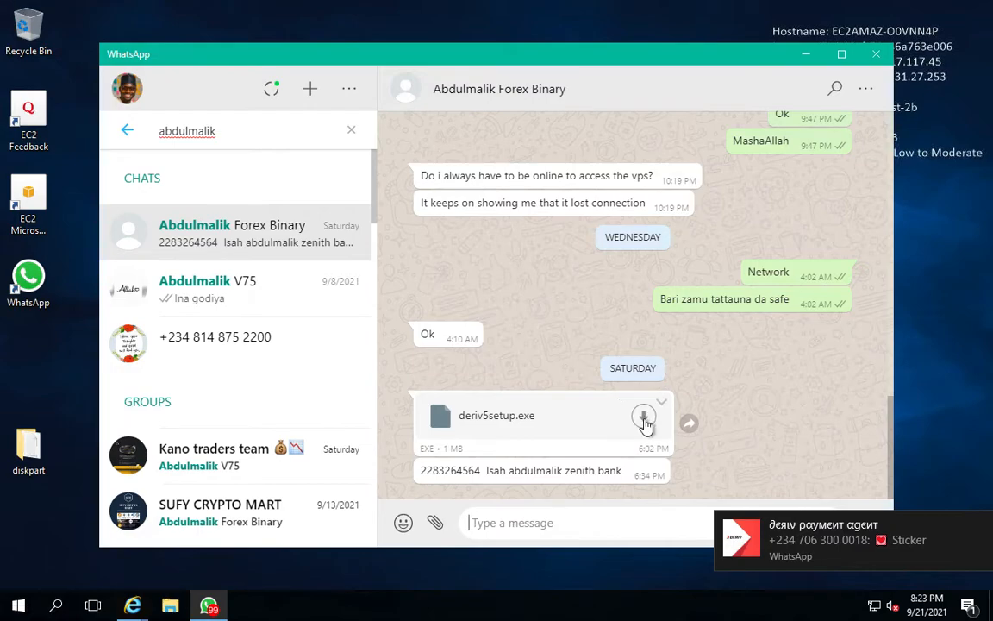
pyautogui.click(644, 420)
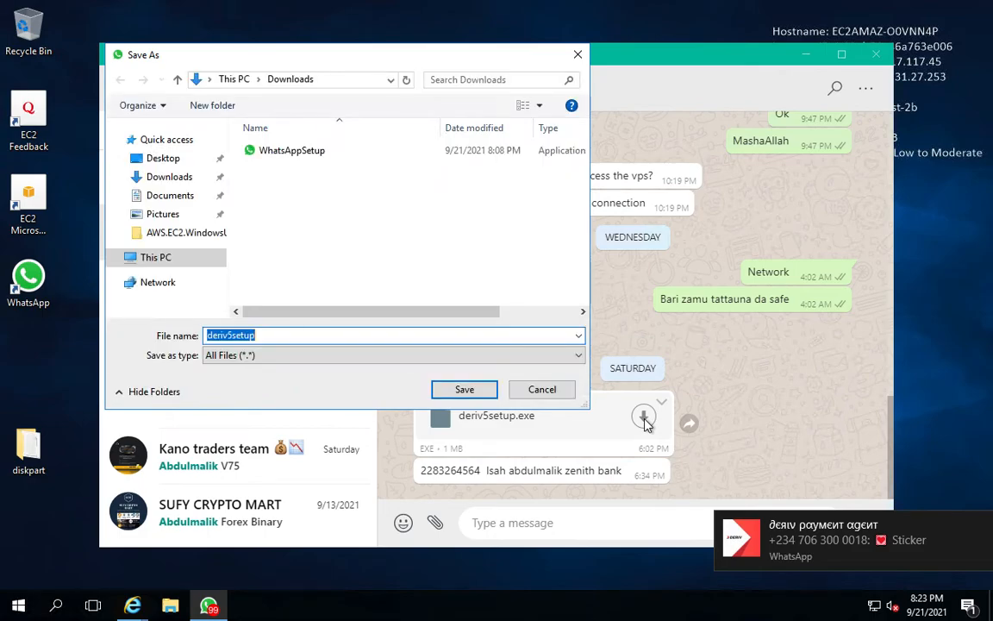
pyautogui.click(464, 390)
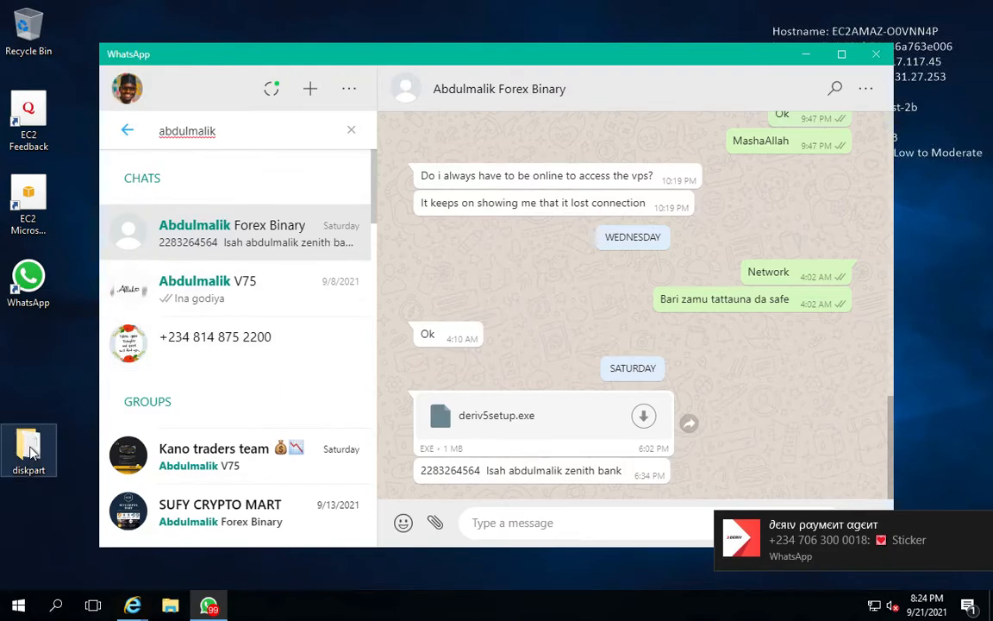
# Run deriv5setup from the Downloads folder and complete the Deriv MetaTrader 5 installation
pyautogui.click(168, 607)
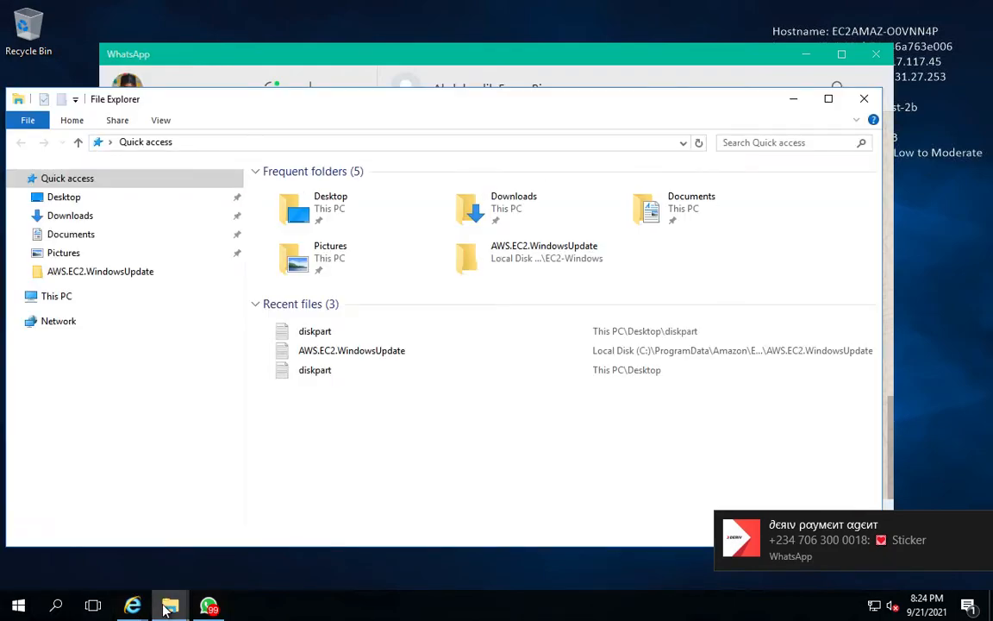
pyautogui.click(59, 221)
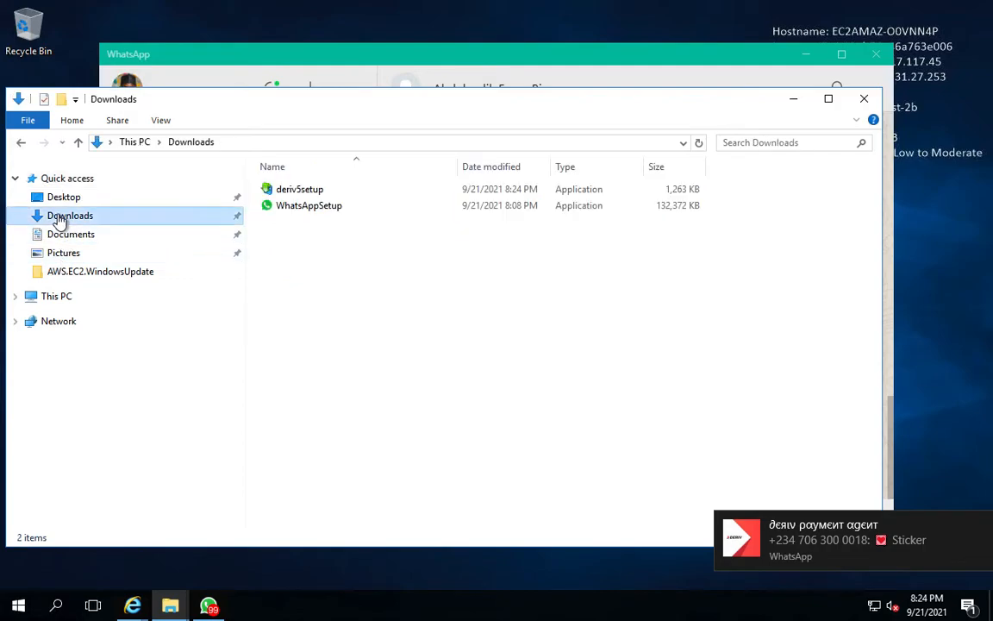
pyautogui.doubleClick(296, 190)
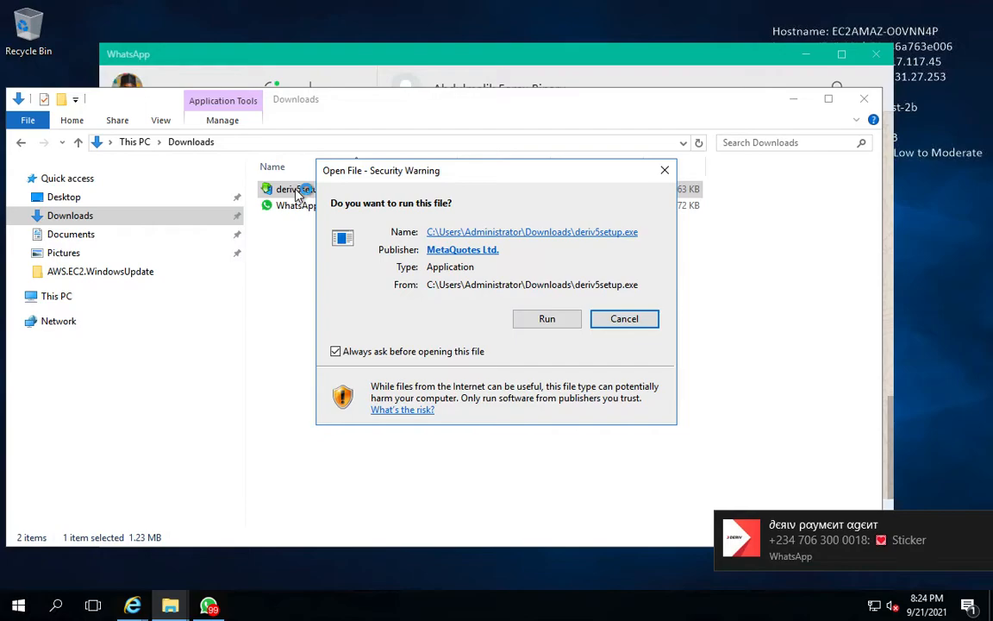
pyautogui.click(544, 320)
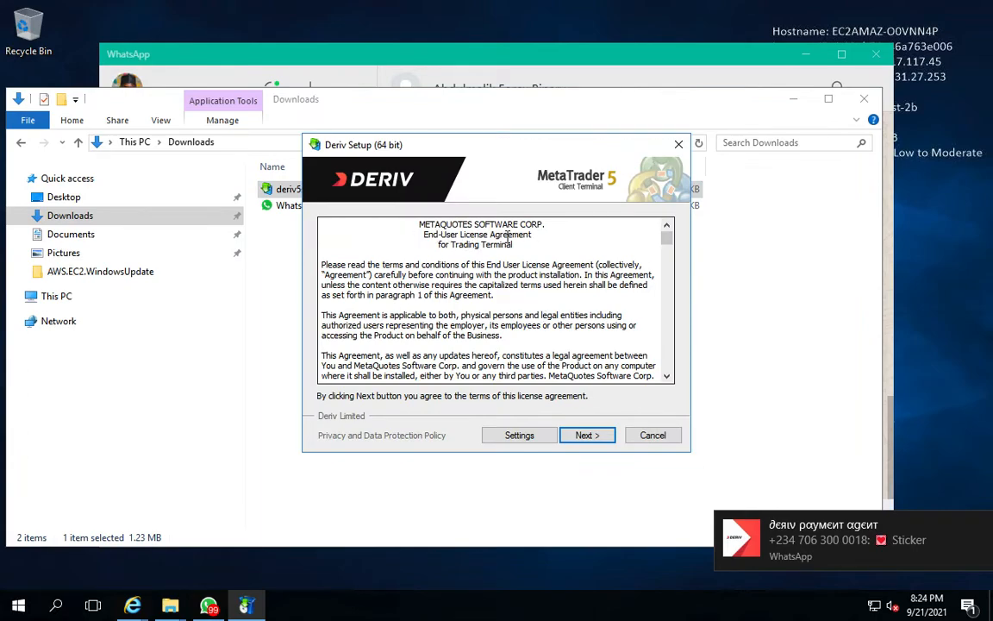
pyautogui.click(586, 435)
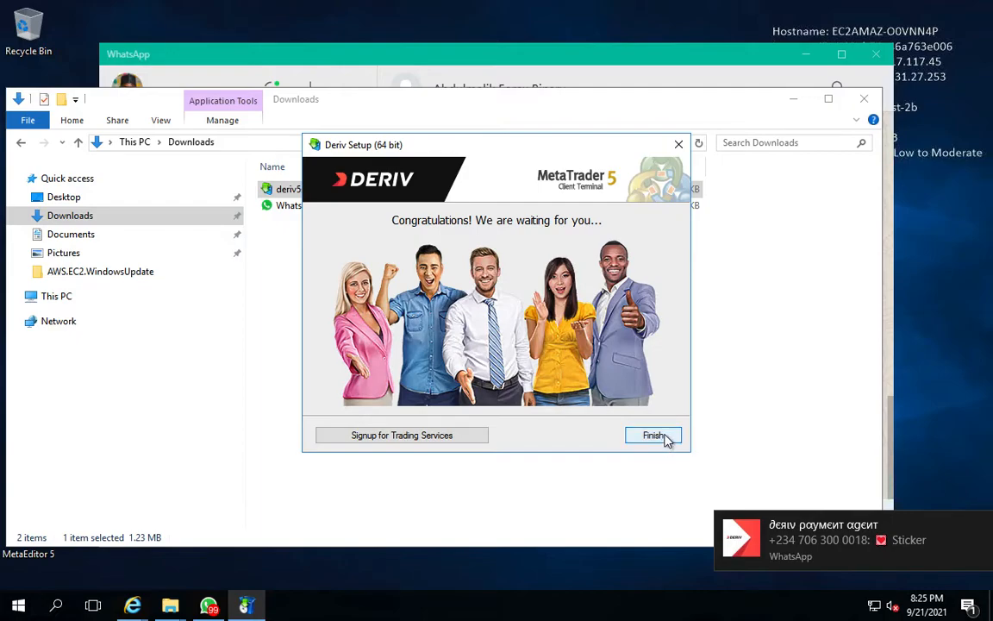
pyautogui.click(664, 438)
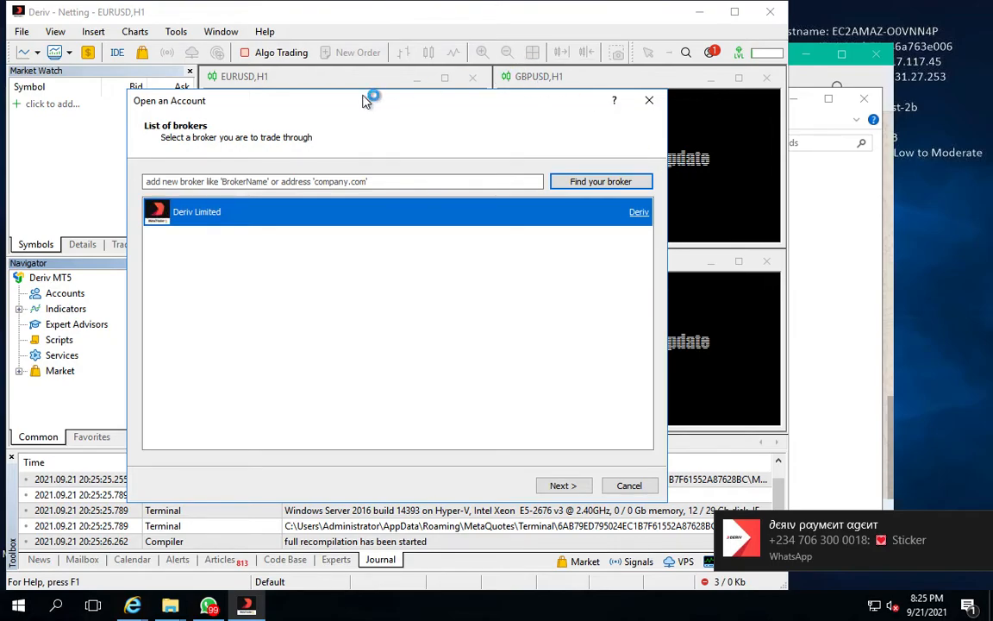
# Close the Open an Account broker dialog and maximize the Deriv MetaTrader 5 window
pyautogui.click(396, 134)
pyautogui.moveTo(396, 134); pyautogui.dragTo(466, 112)
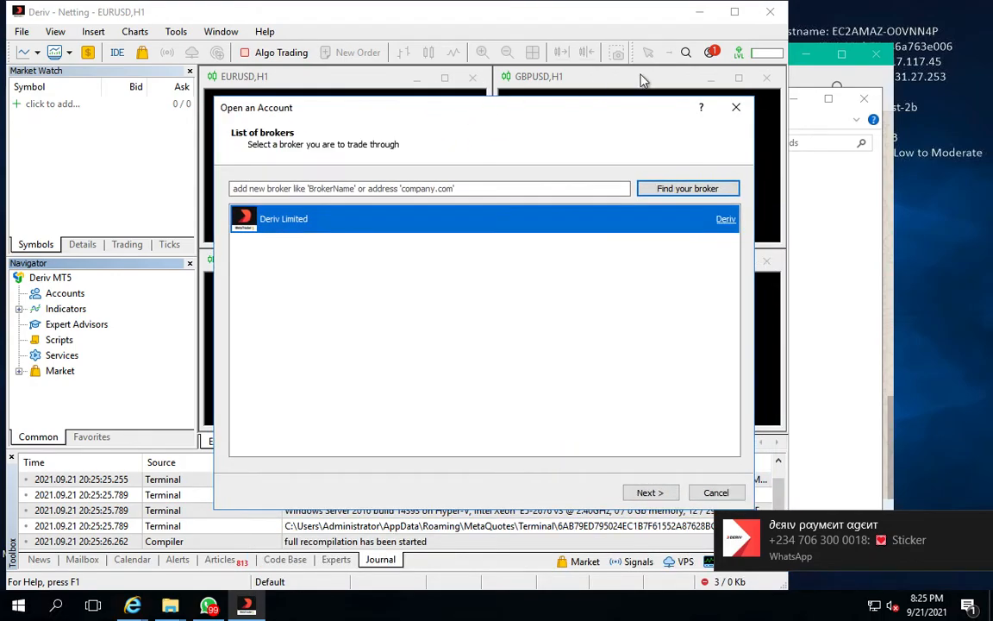
pyautogui.click(735, 19)
pyautogui.click(735, 107)
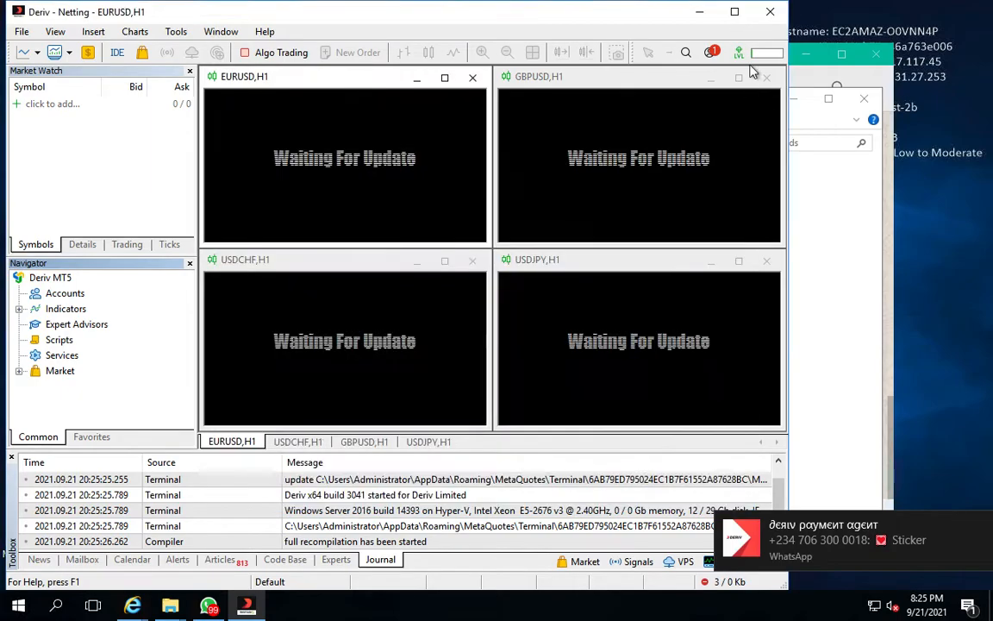
pyautogui.click(735, 13)
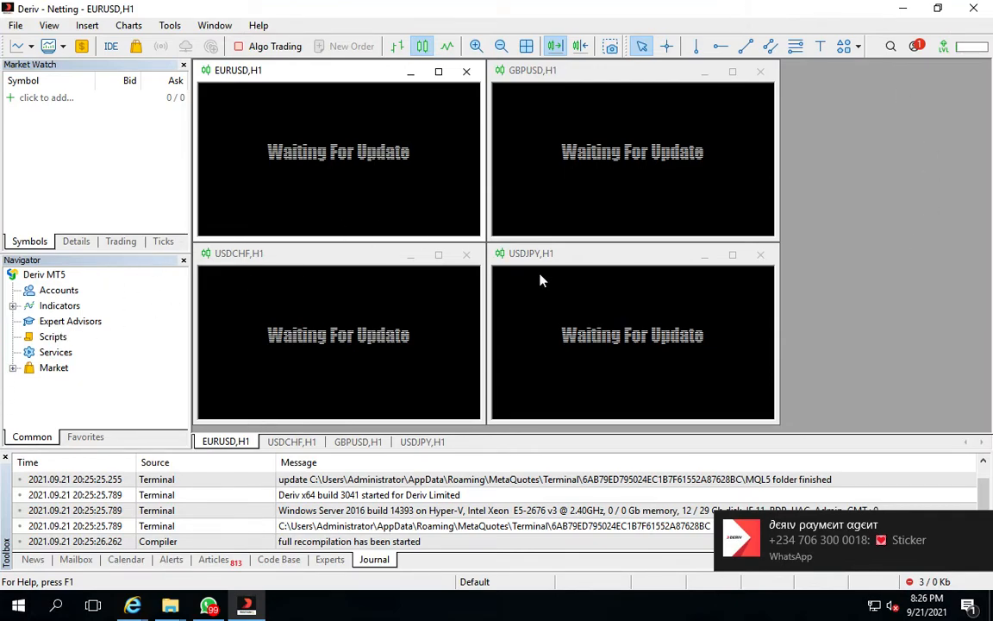
# Close all four chart windows in MetaTrader 5
pyautogui.click(466, 73)
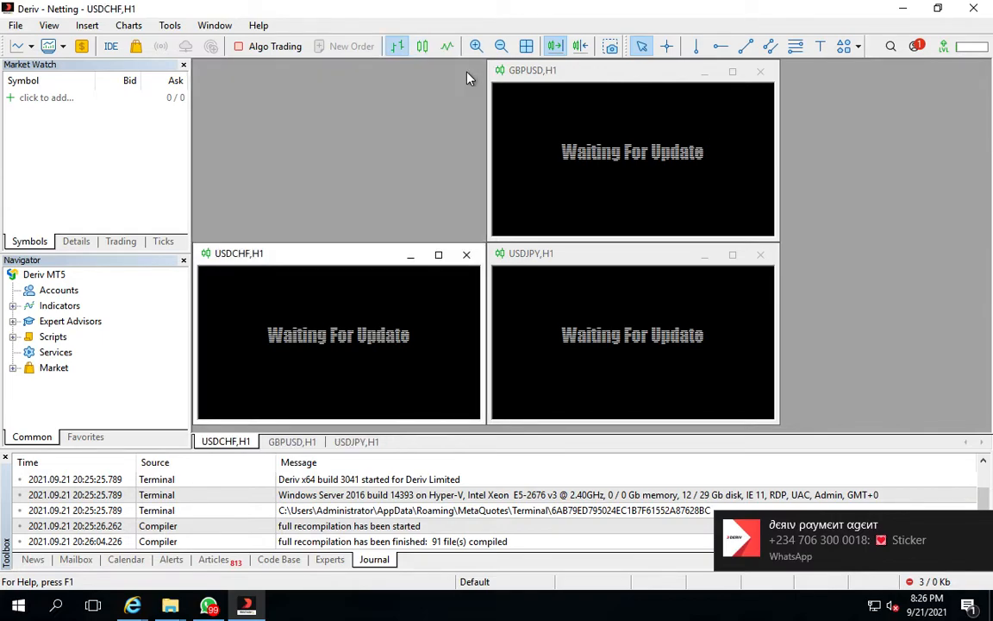
pyautogui.click(761, 75)
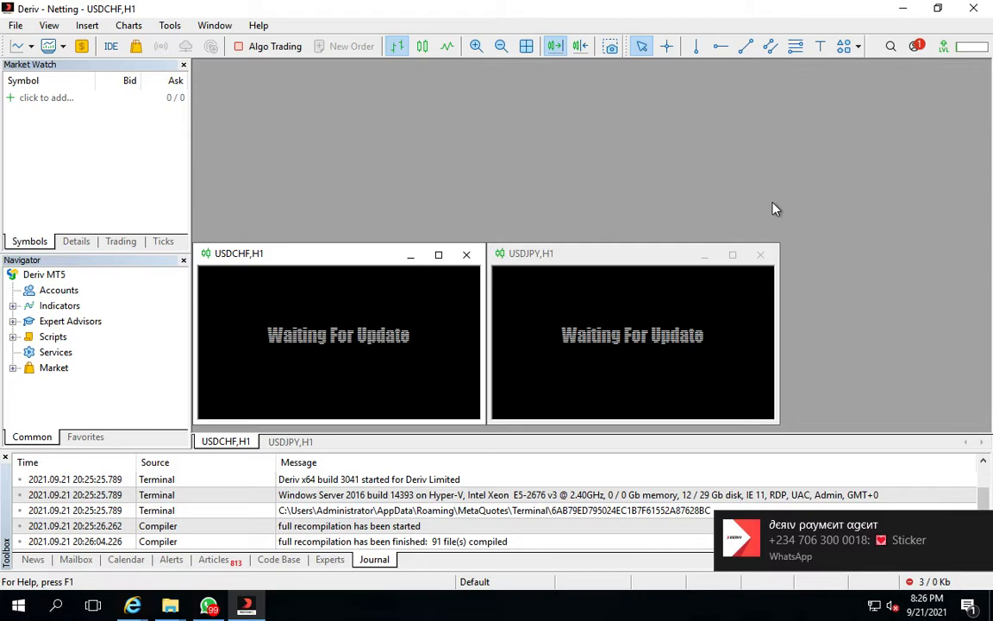
pyautogui.click(763, 256)
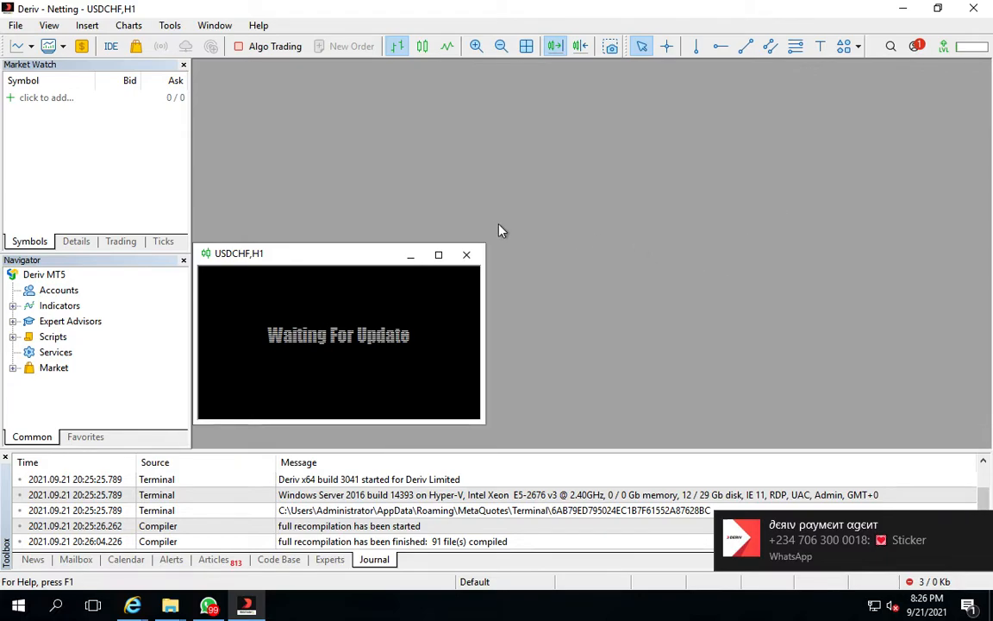
pyautogui.click(466, 256)
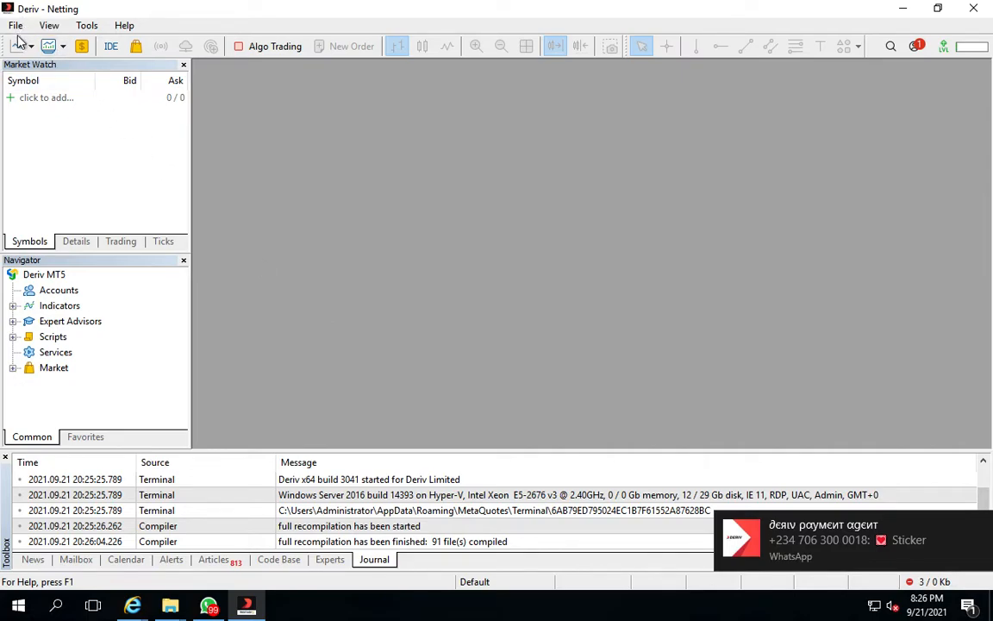
# Switch to the local computer's browser and close the WhatsApp Web tab
pyautogui.hotkey('ctrl', 'Right')
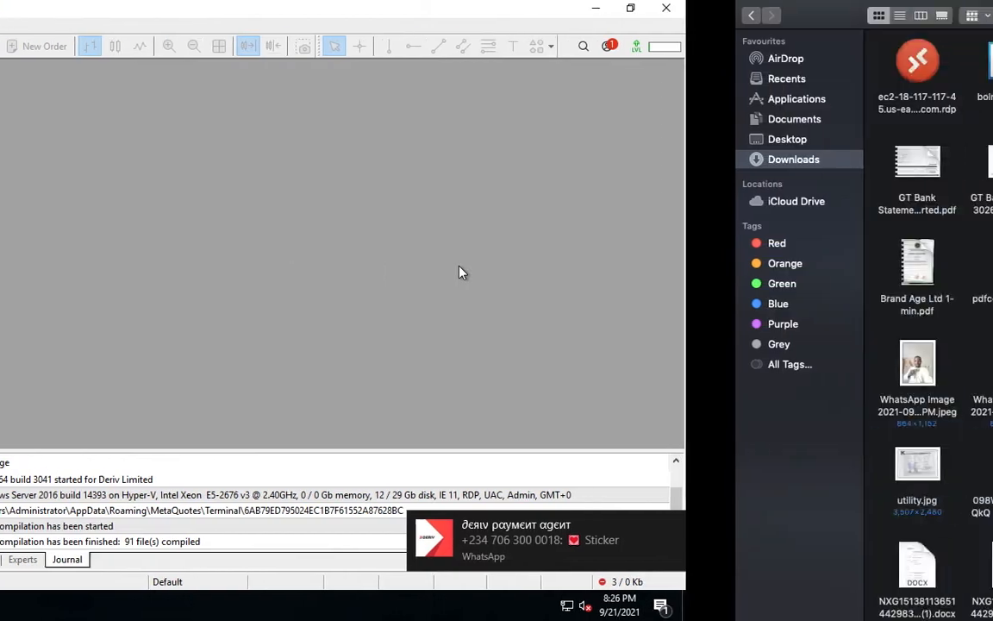
pyautogui.hotkey('ctrl', 'Right')
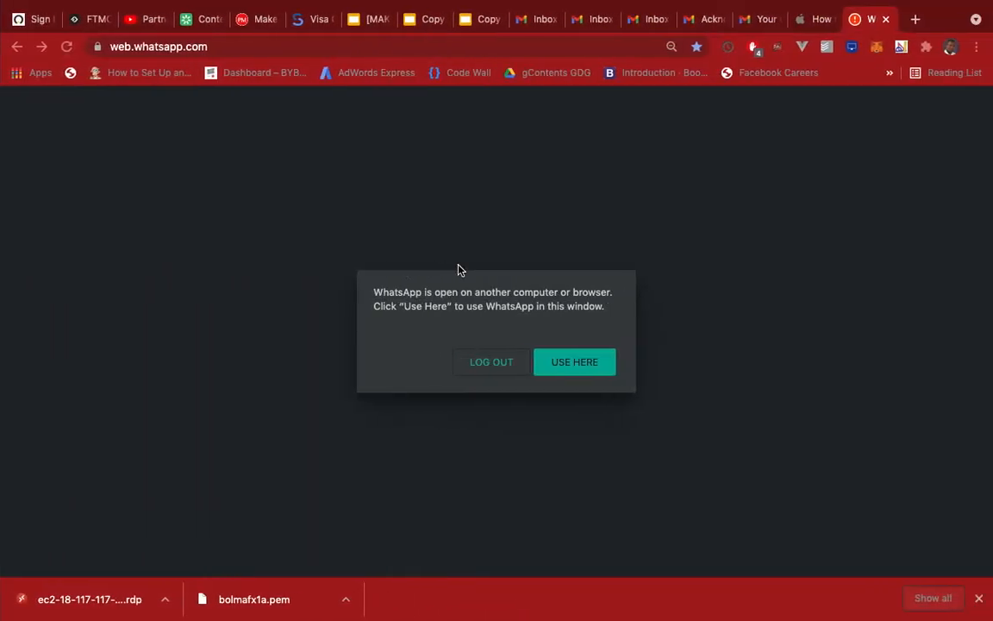
pyautogui.click(885, 19)
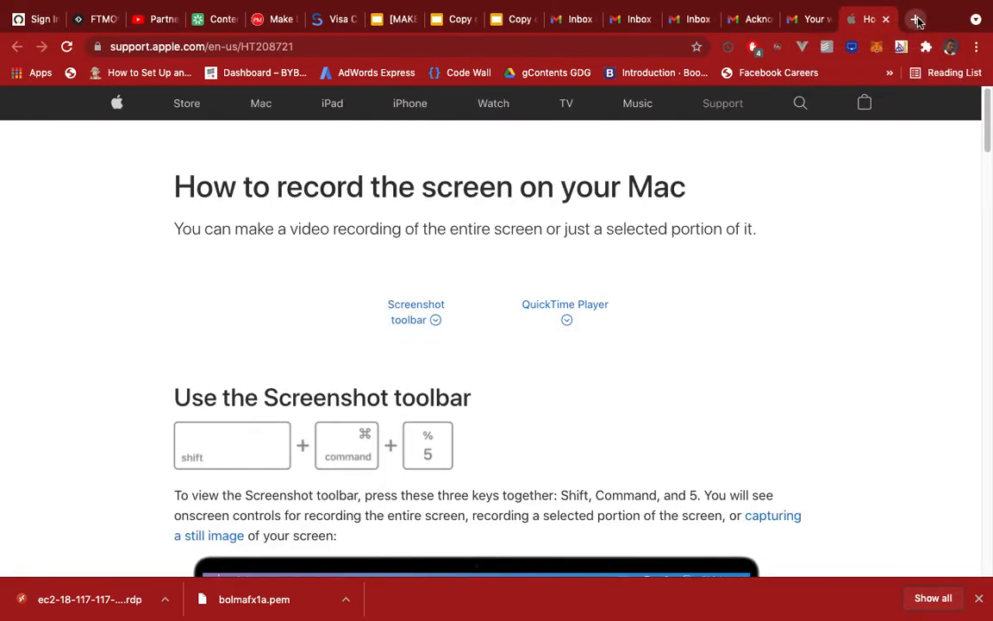
# Open binary.com in a new browser tab
pyautogui.click(915, 19)
pyautogui.write('web')
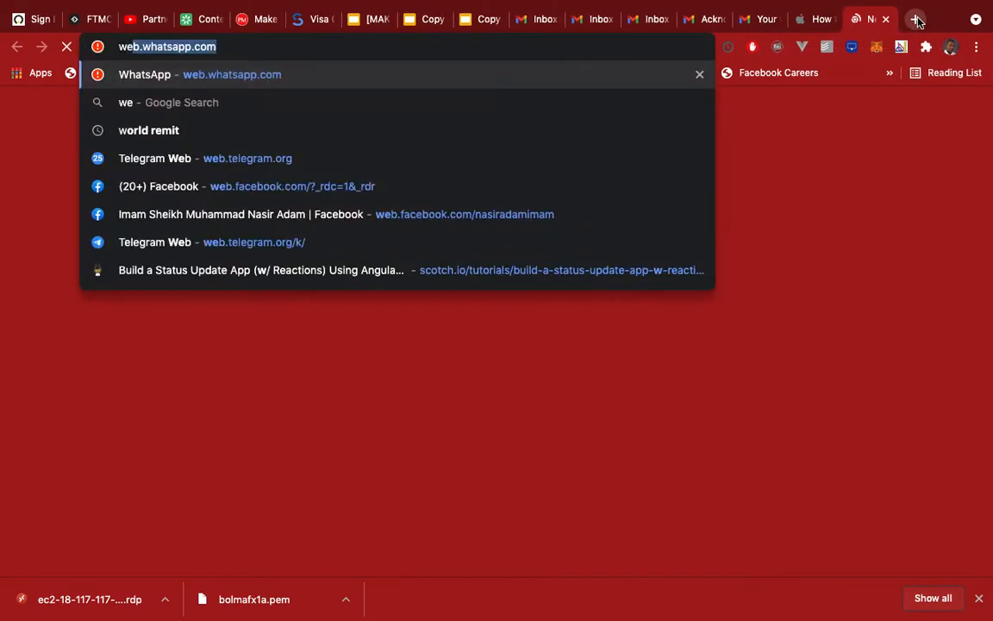
pyautogui.press('BackSpace')
pyautogui.press('BackSpace')
pyautogui.press('BackSpace')
pyautogui.press('BackSpace')
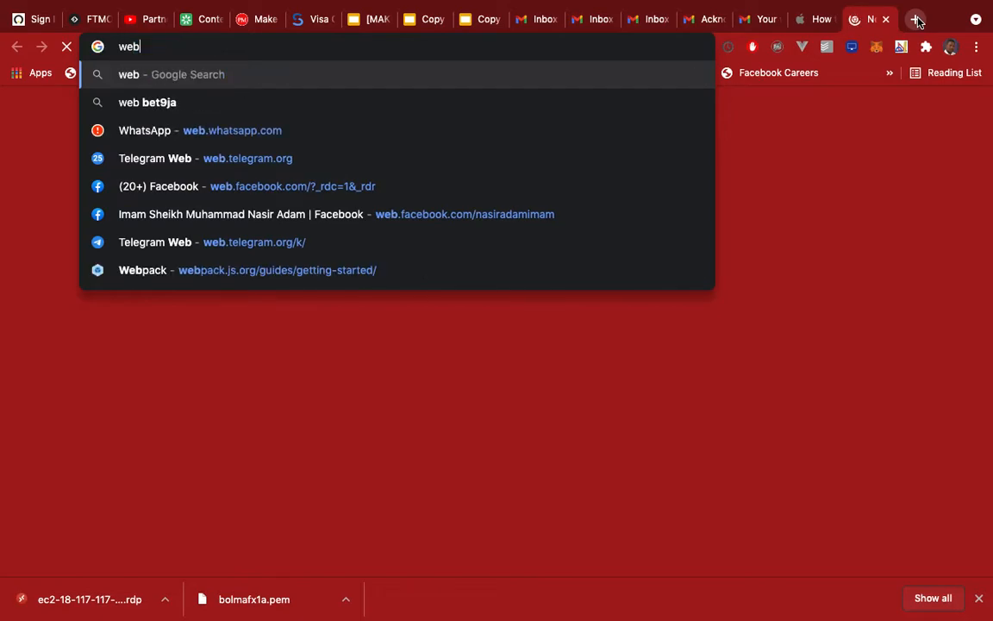
pyautogui.write('binary.com')
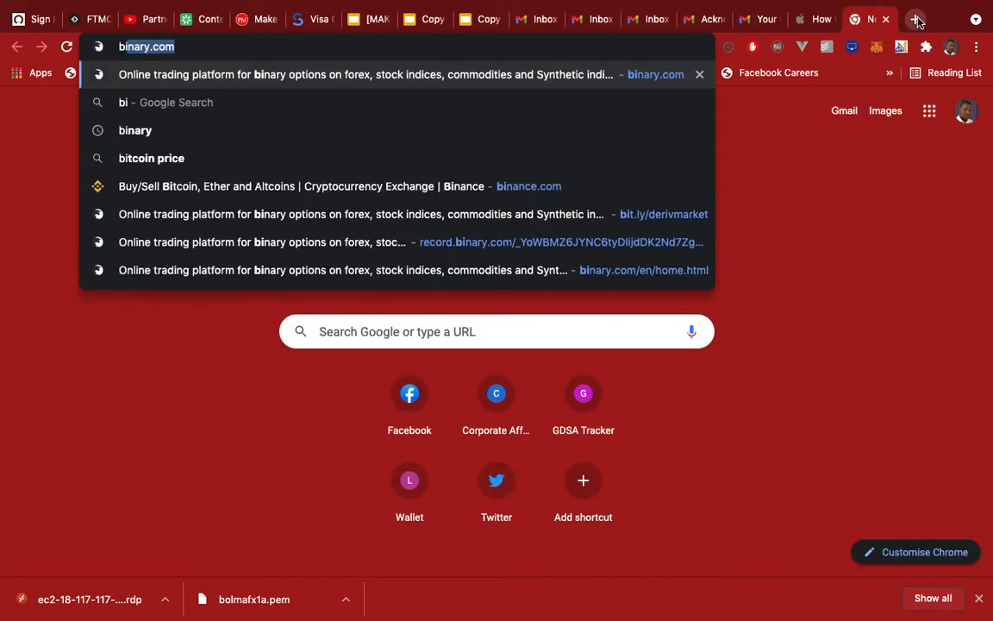
pyautogui.press('Return')
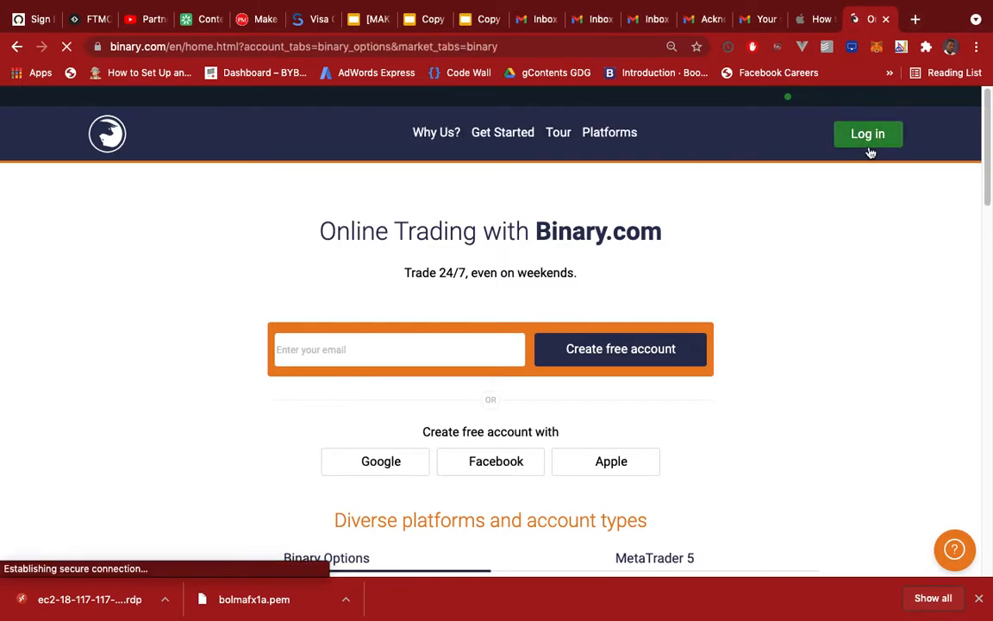
# Log in to Binary.com by picking a saved account's email and password
pyautogui.click(857, 145)
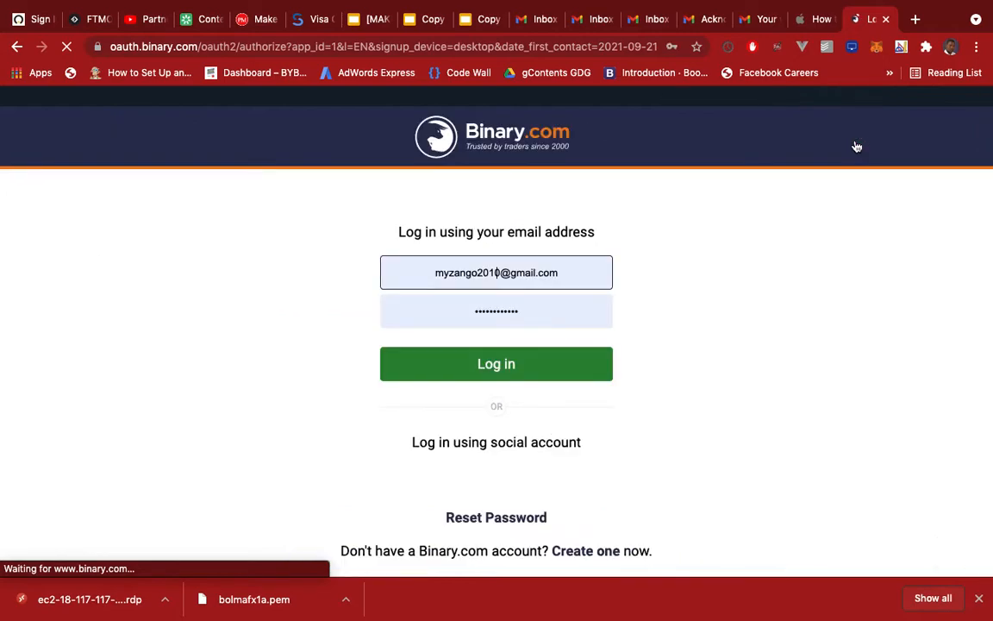
pyautogui.click(561, 273)
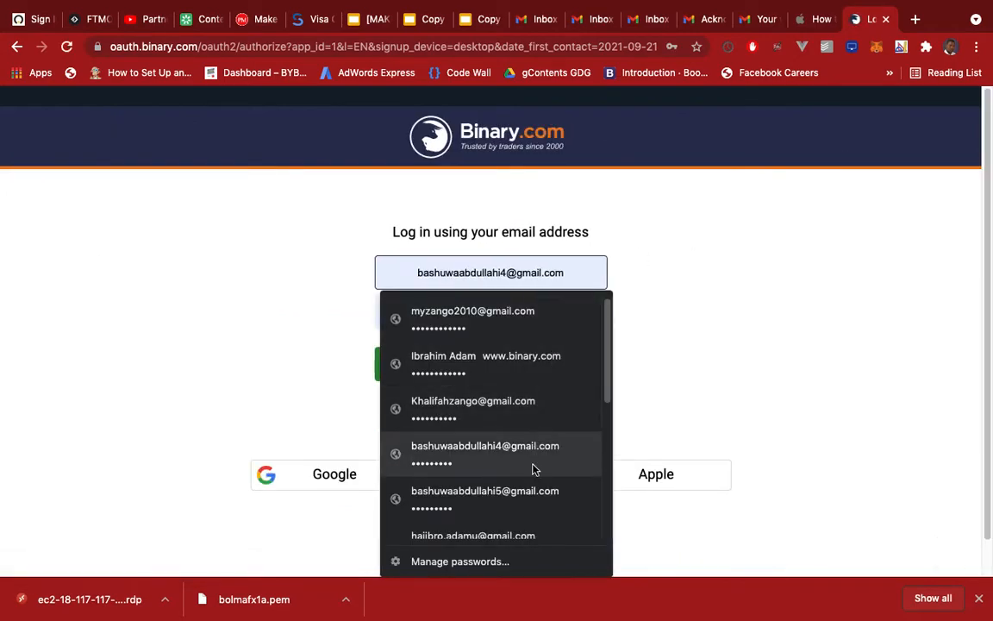
pyautogui.scroll(-2, 527, 518)
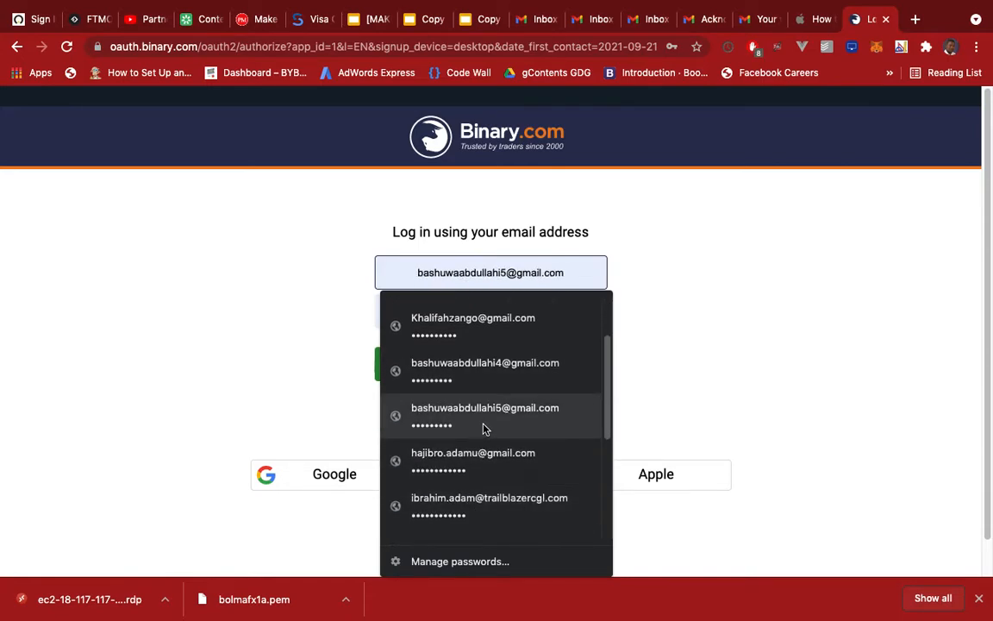
pyautogui.scroll(2, 504, 405)
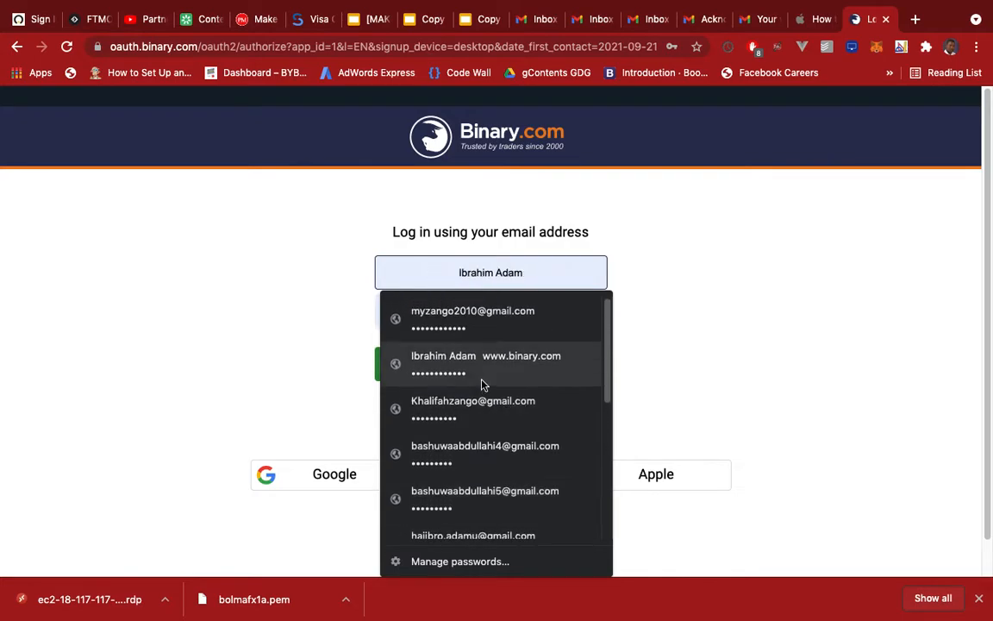
pyautogui.click(487, 326)
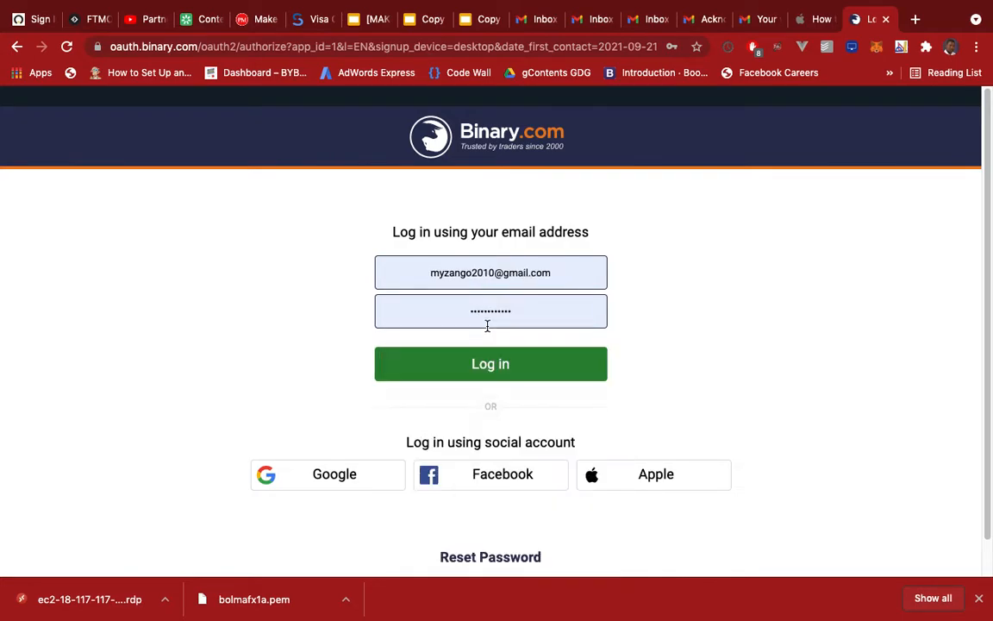
pyautogui.click(501, 364)
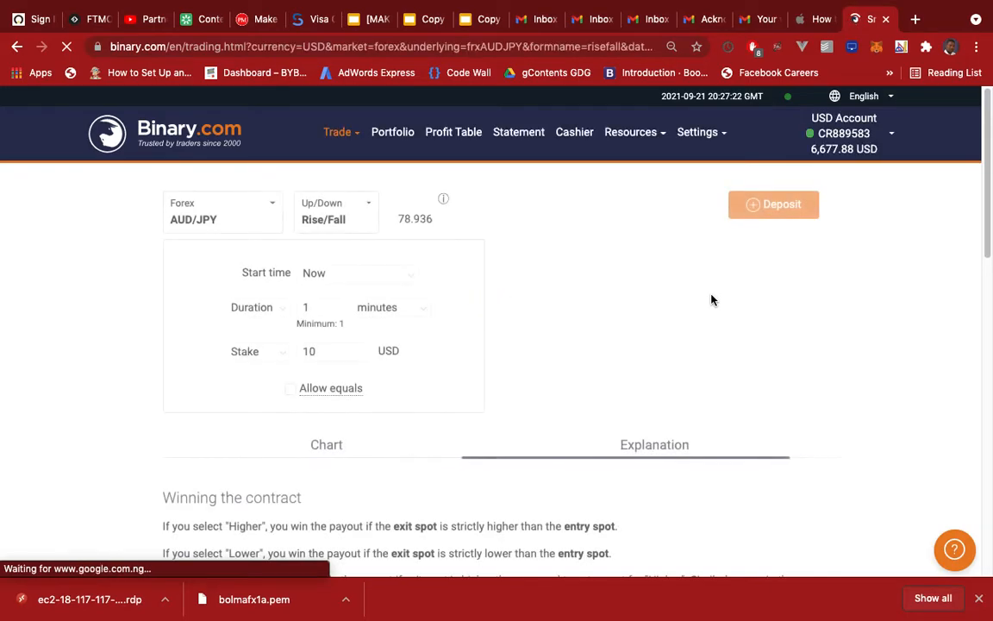
# Open the MetaTrader 5 dashboard from the Binary.com account menu
pyautogui.click(893, 138)
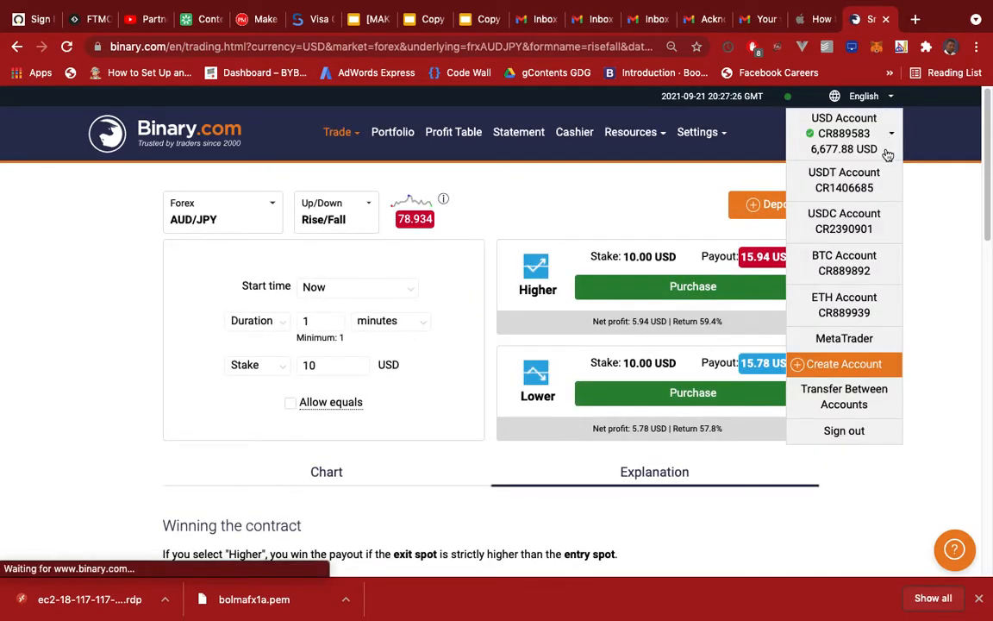
pyautogui.click(849, 341)
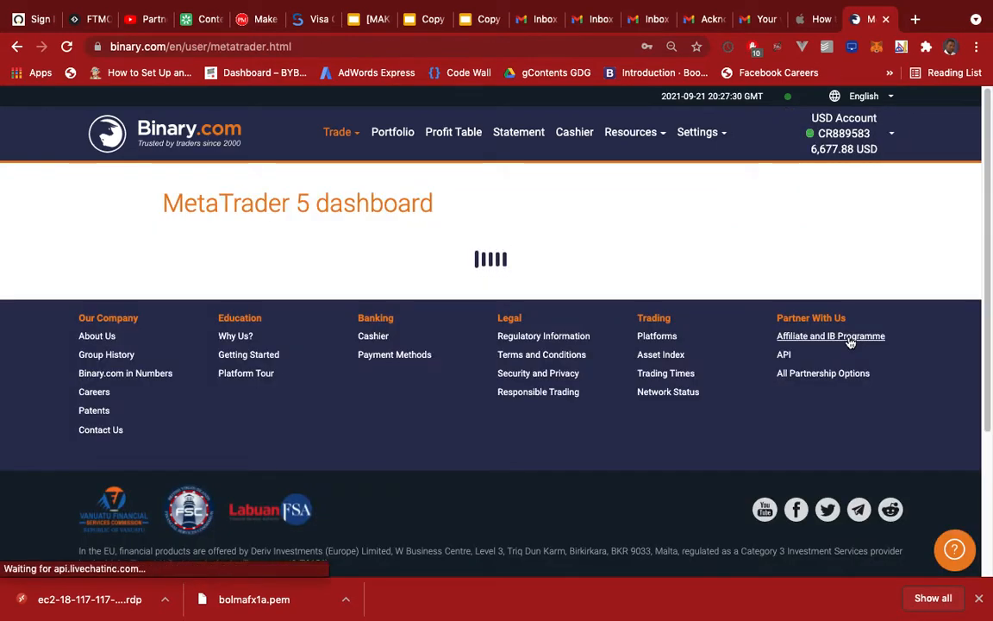
# Transfer 200 USD from the Binary account to the MT5 account
pyautogui.scroll(-8, 470, 450)
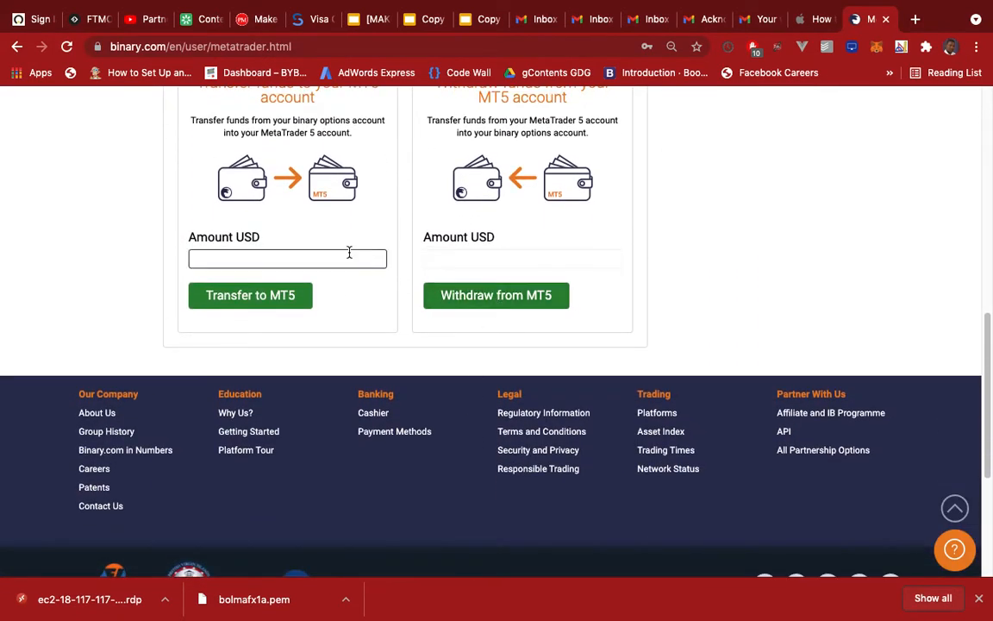
pyautogui.click(317, 257)
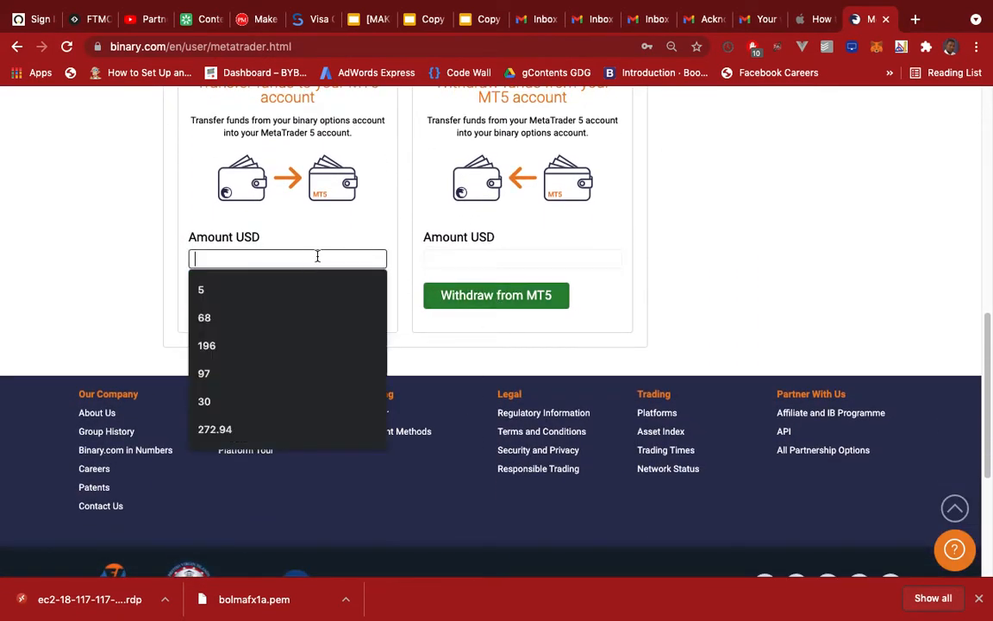
pyautogui.write('200')
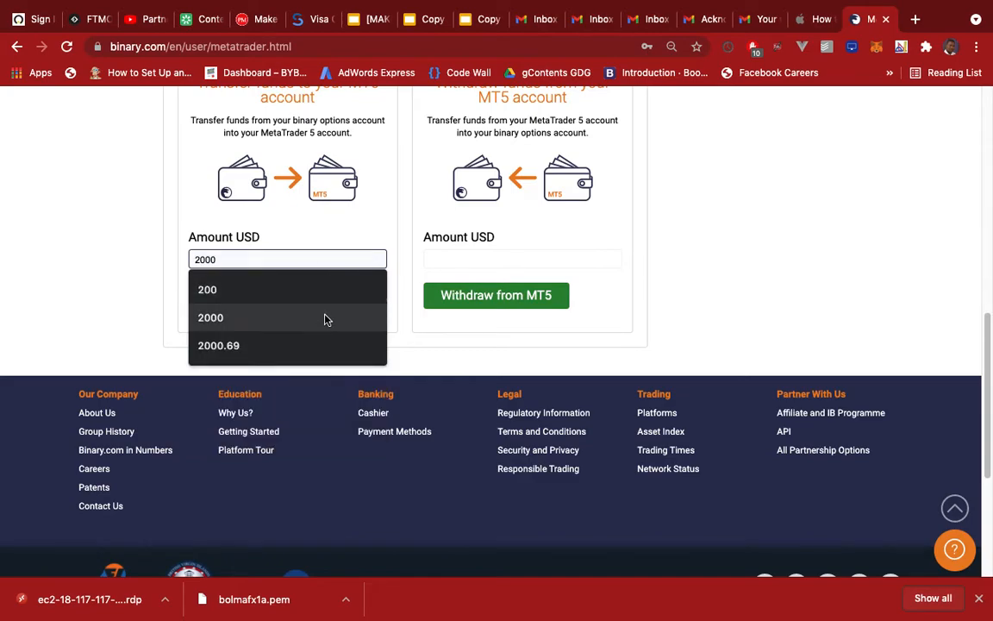
pyautogui.click(315, 223)
pyautogui.click(291, 293)
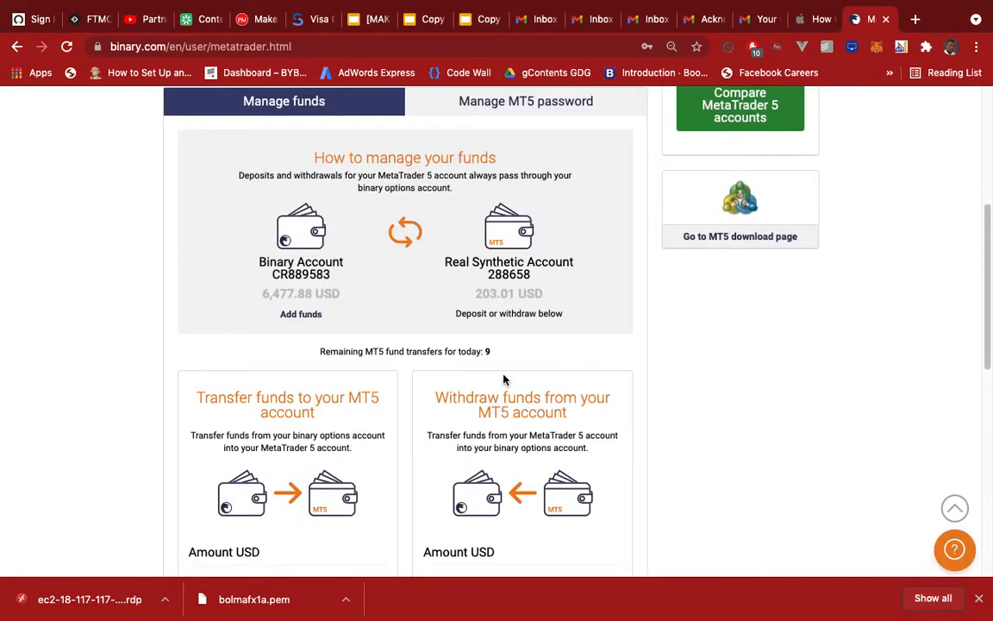
# Switch to the remote Windows desktop and open the MT5 Login to Trade Account dialog
pyautogui.scroll(3, 488, 290)
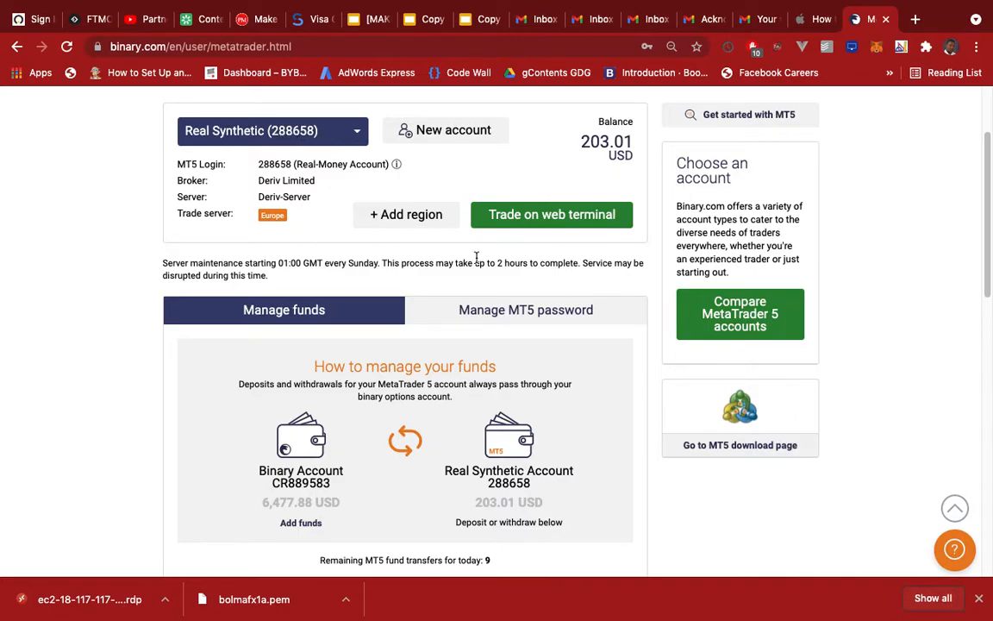
pyautogui.hotkey('ctrl', 'Left')
pyautogui.hotkey('ctrl', 'Left')
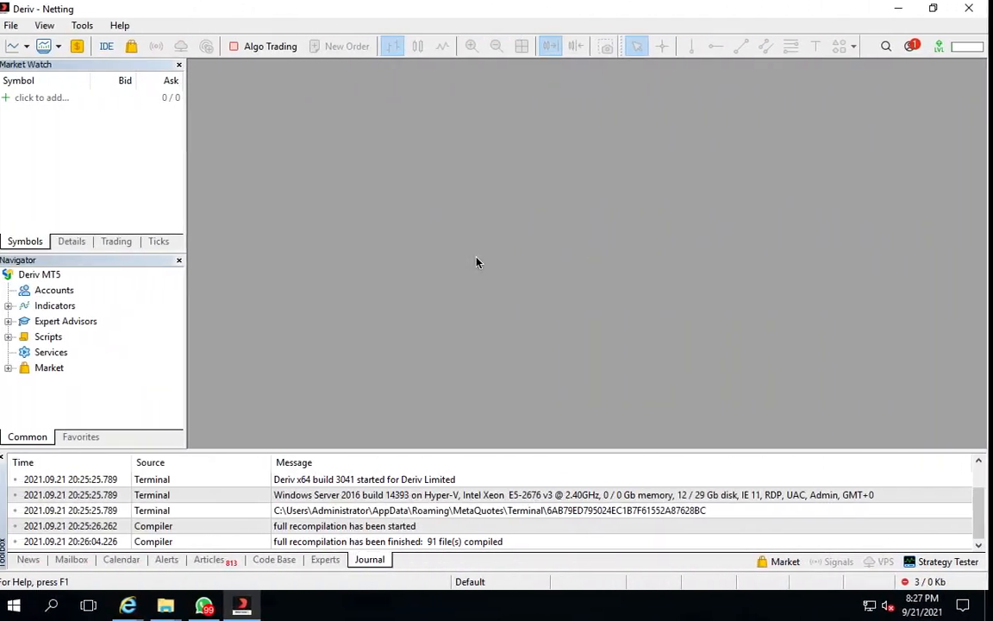
pyautogui.click(16, 25)
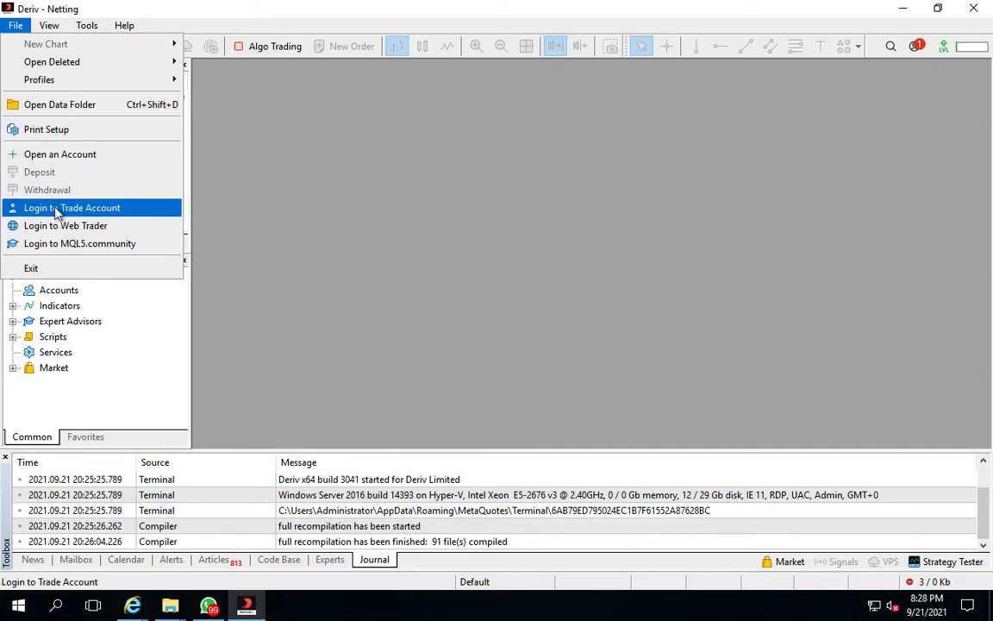
pyautogui.click(57, 211)
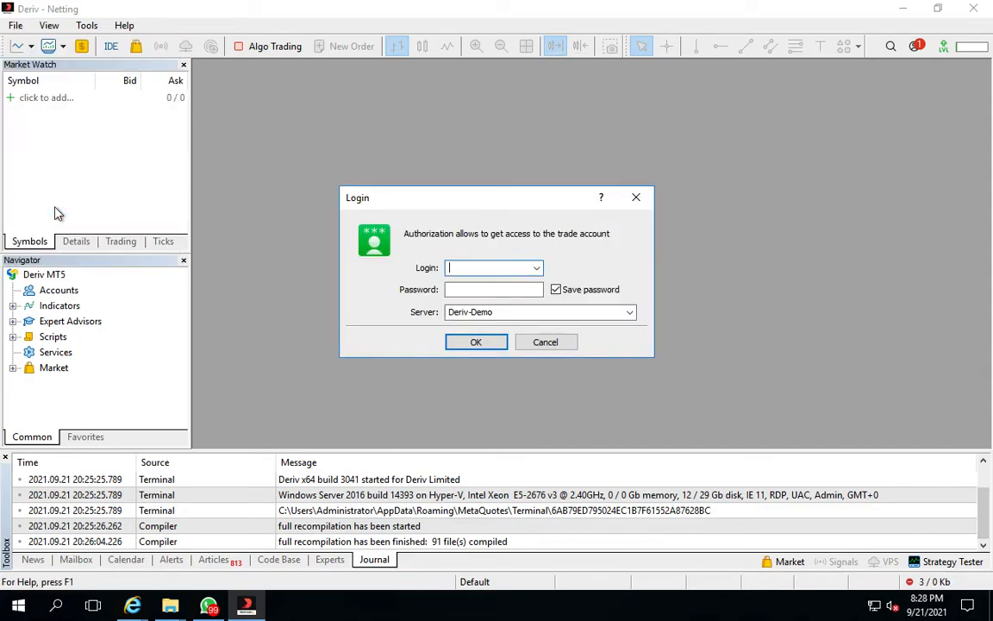
pyautogui.rightClick(471, 268)
pyautogui.click(508, 335)
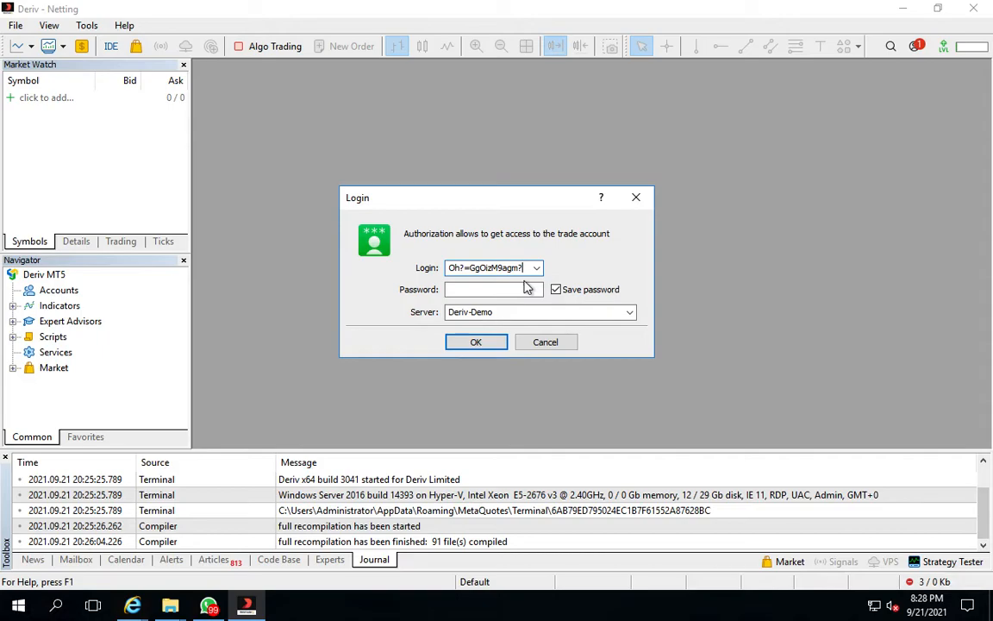
pyautogui.press('BackSpace')
pyautogui.press('BackSpace')
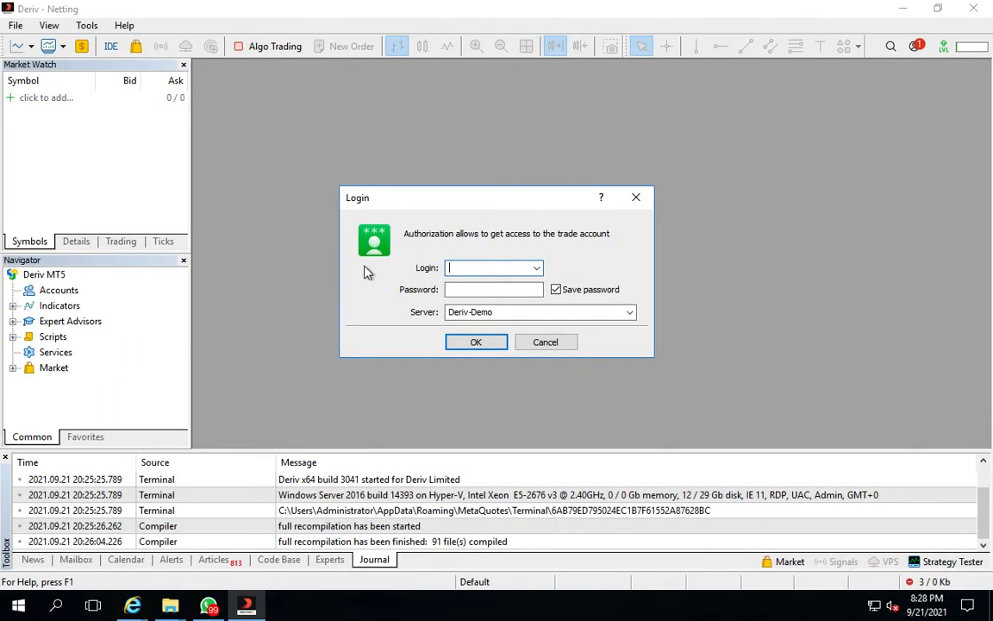
pyautogui.click(457, 288)
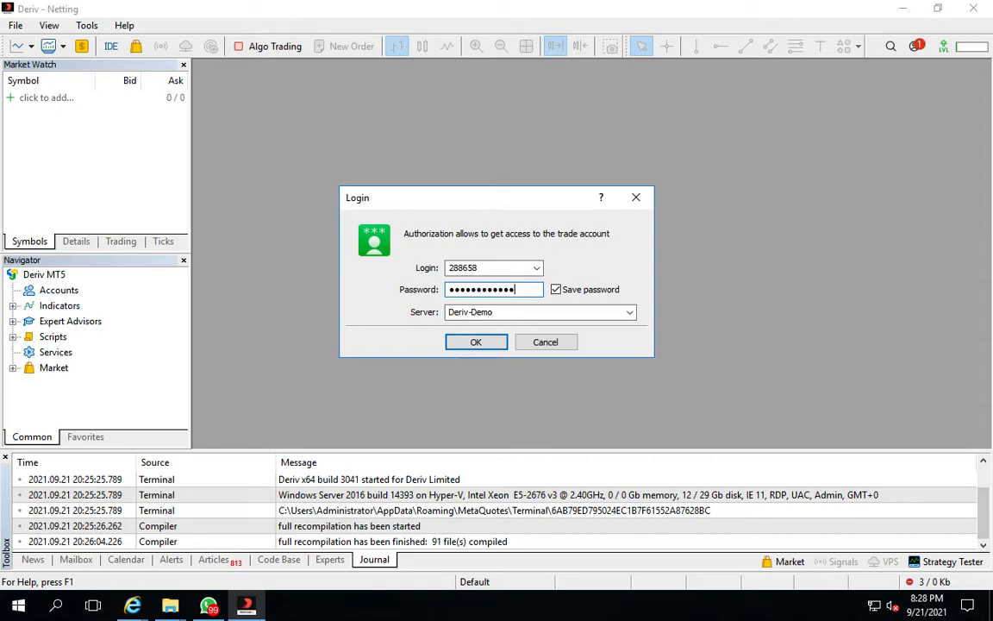
pyautogui.click(505, 312)
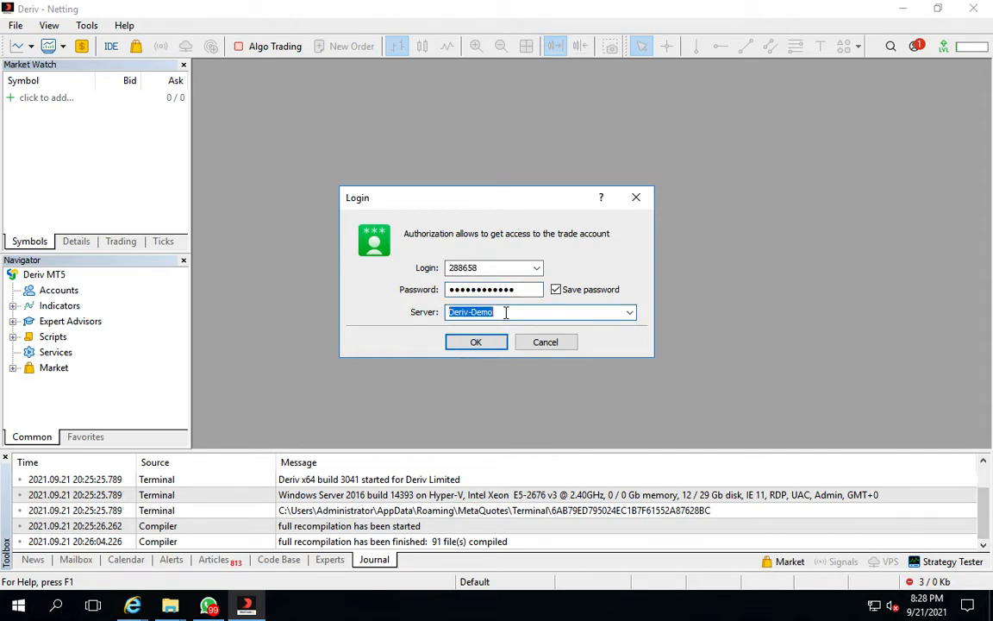
pyautogui.click(627, 312)
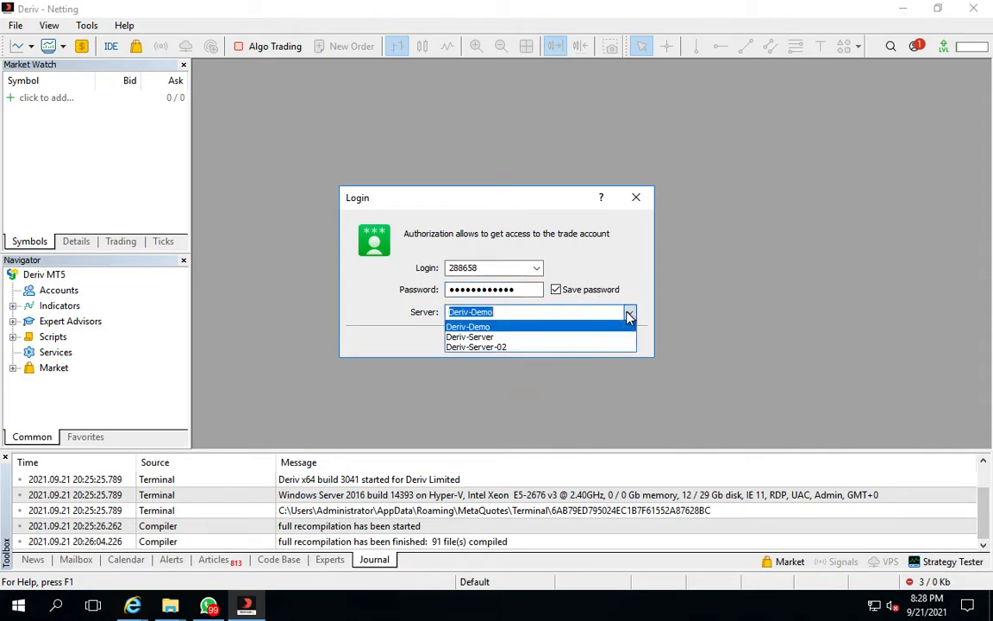
pyautogui.click(492, 337)
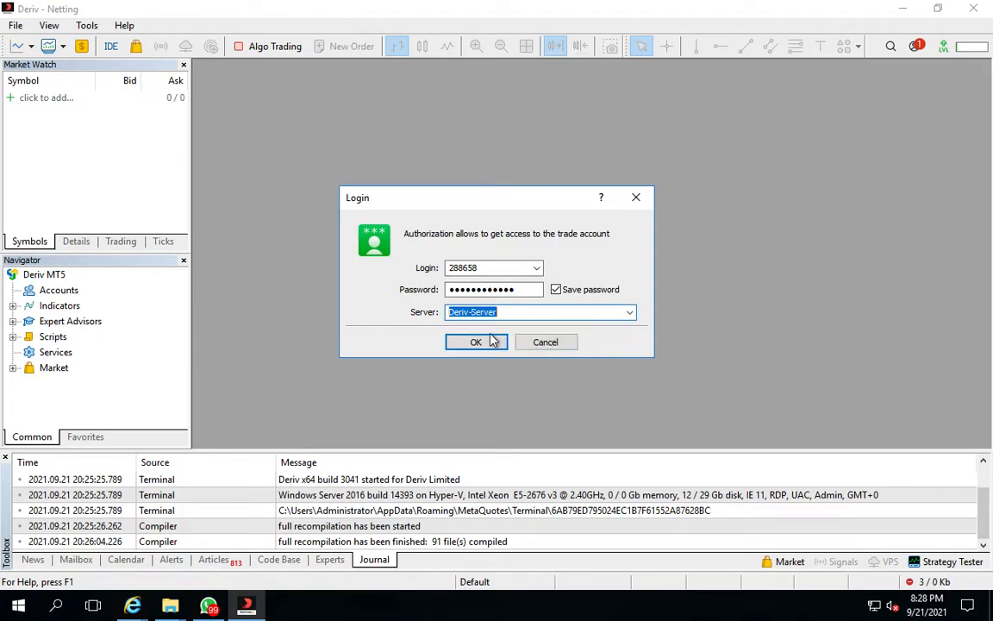
pyautogui.click(475, 343)
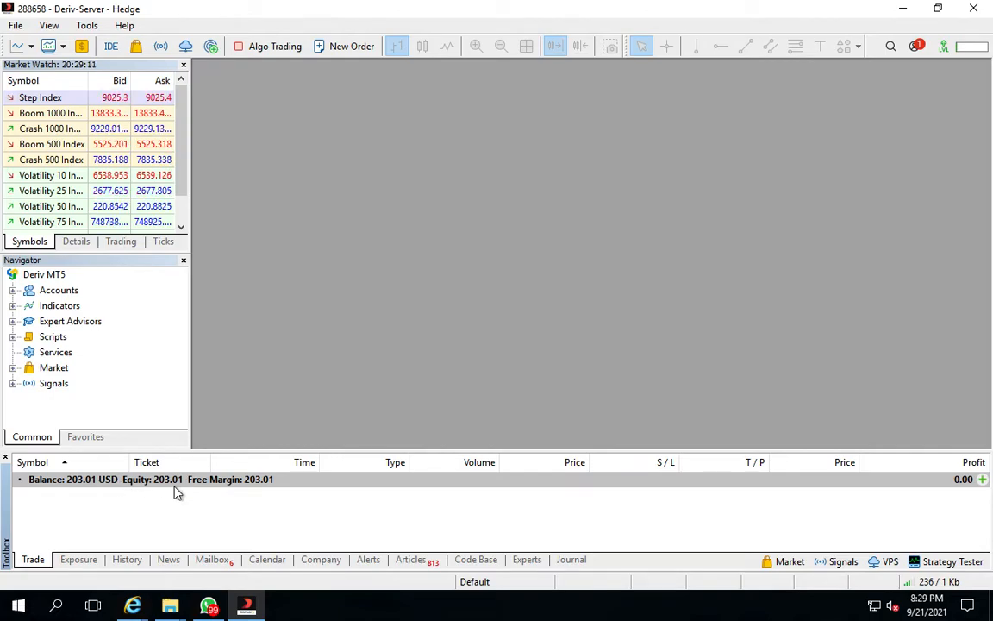
# Compare the MT5 terminal's account balance with the Binary.com MetaTrader dashboard
pyautogui.hotkey('ctrl', 'Right')
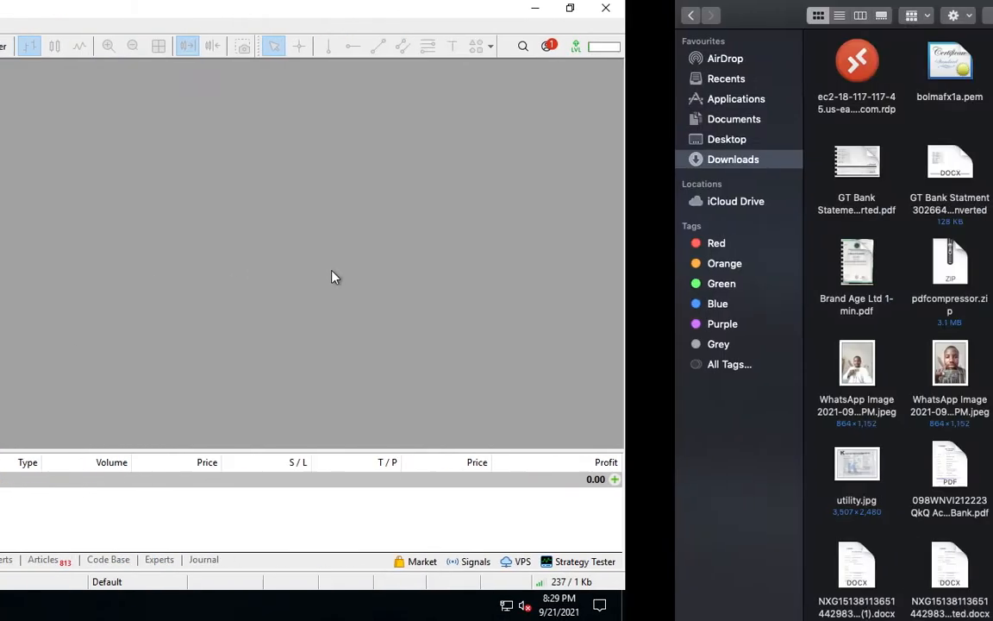
pyautogui.hotkey('ctrl', 'Left')
pyautogui.hotkey('ctrl', 'Left')
pyautogui.hotkey('ctrl', 'Right')
pyautogui.hotkey('ctrl', 'Right')
pyautogui.hotkey('ctrl', 'Right')
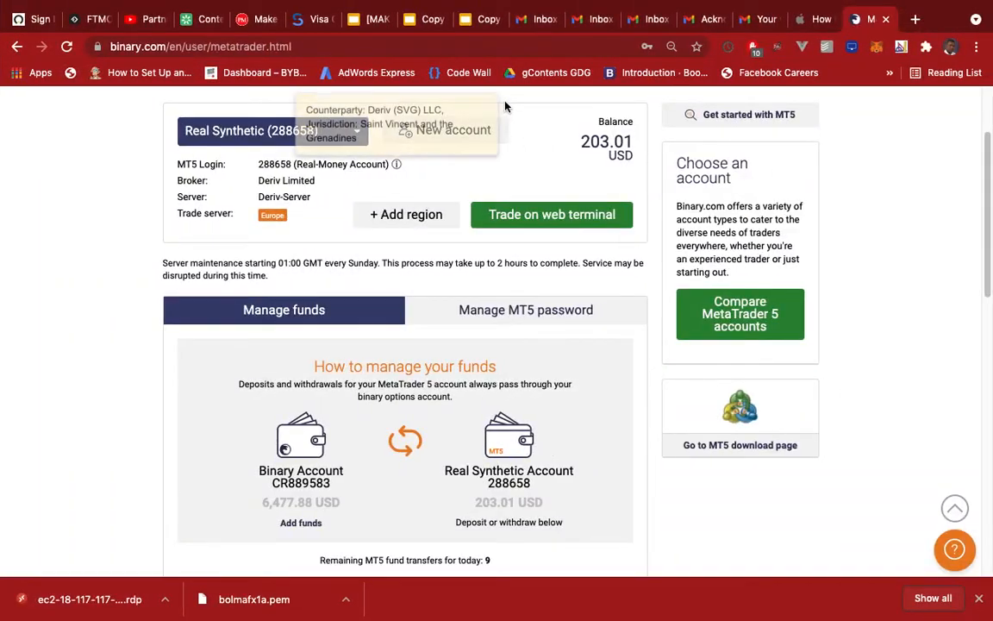
pyautogui.scroll(-2, 476, 384)
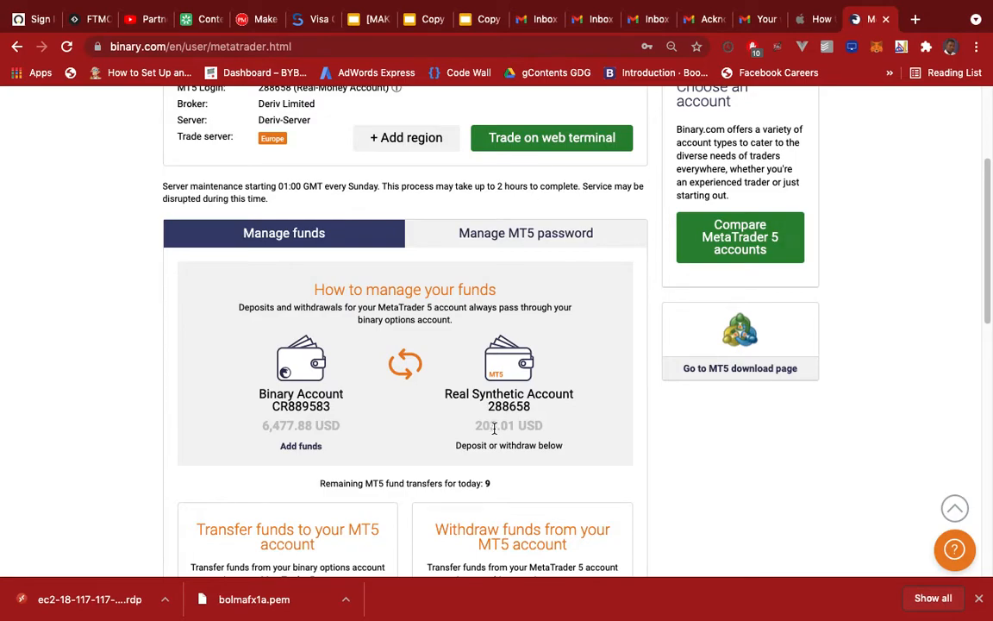
pyautogui.hotkey('ctrl', 'Left')
pyautogui.hotkey('ctrl', 'Left')
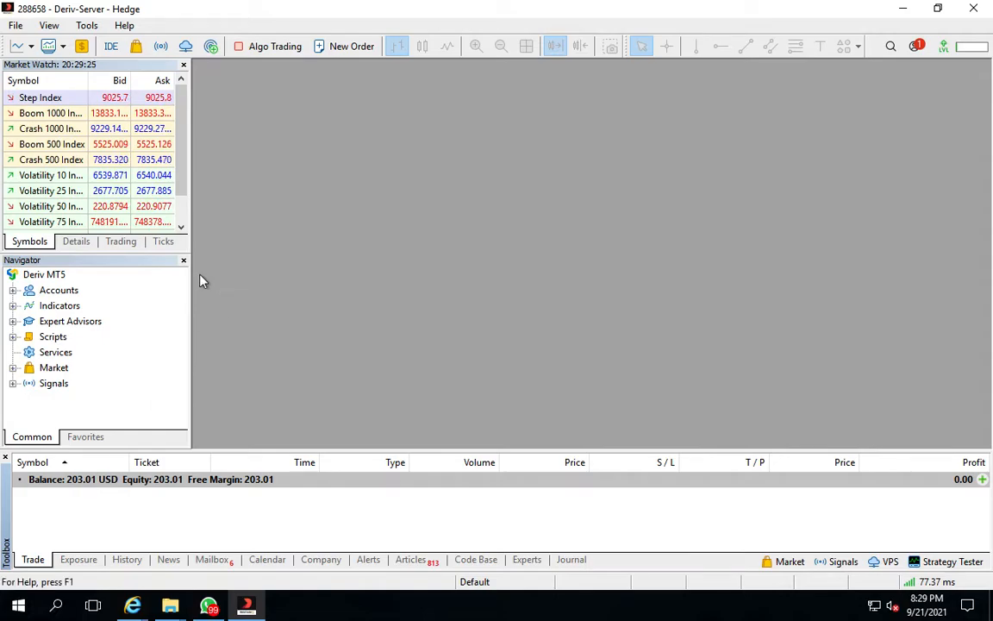
pyautogui.scroll(-1, 182, 215)
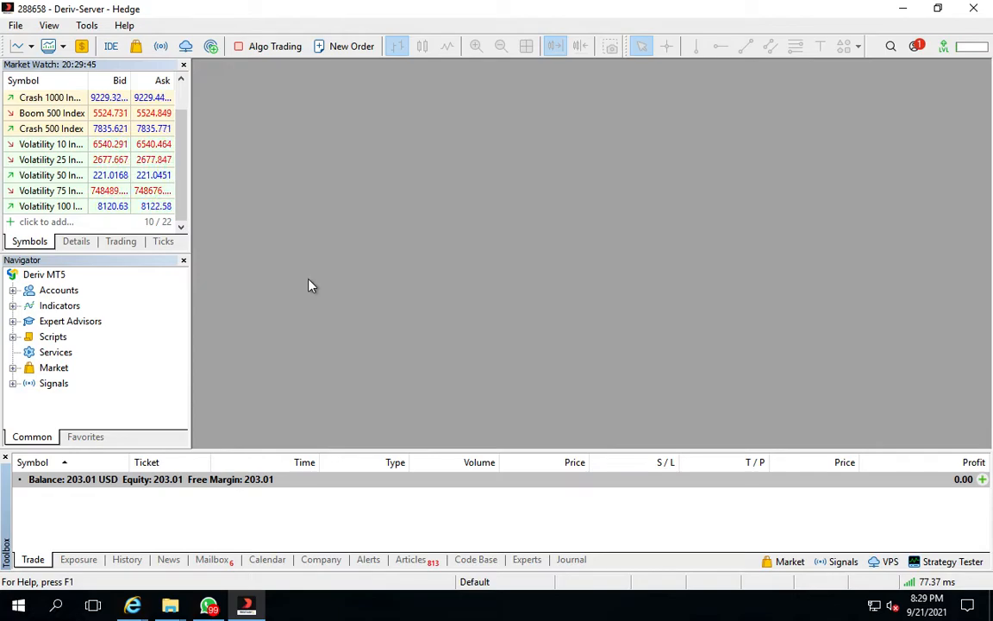
pyautogui.hotkey('ctrl', 'Right')
pyautogui.hotkey('ctrl', 'Left')
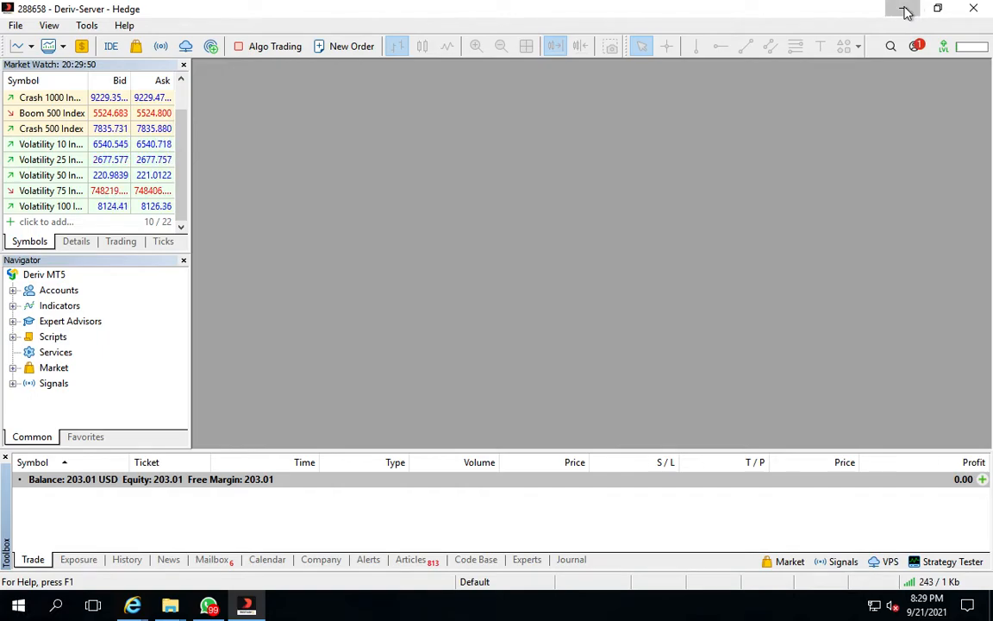
# Minimize the MT5 terminal and open a contact's chat in WhatsApp by searching for their name
pyautogui.click(905, 11)
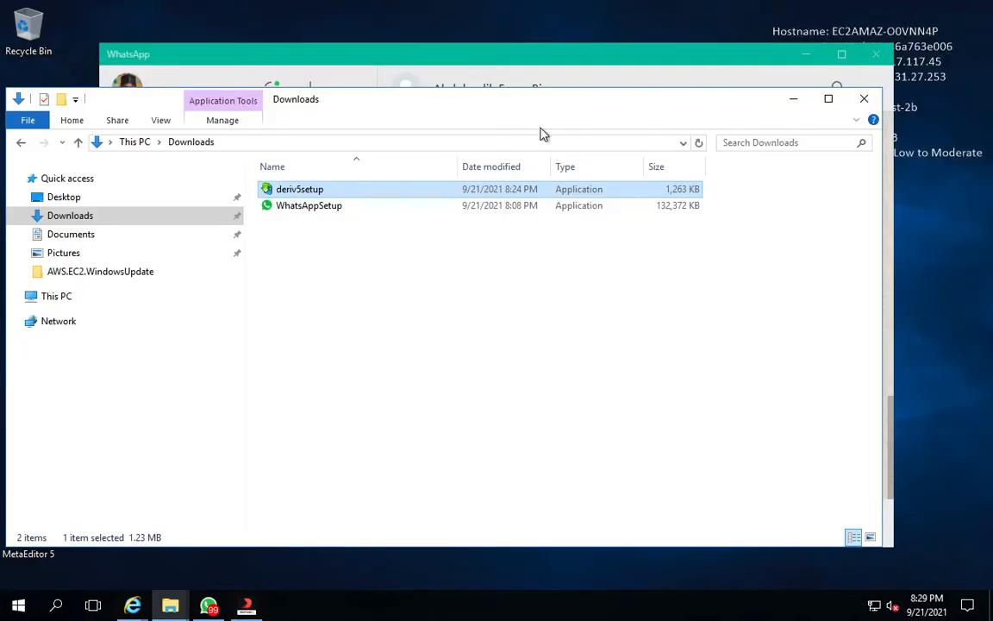
pyautogui.click(225, 63)
pyautogui.click(245, 129)
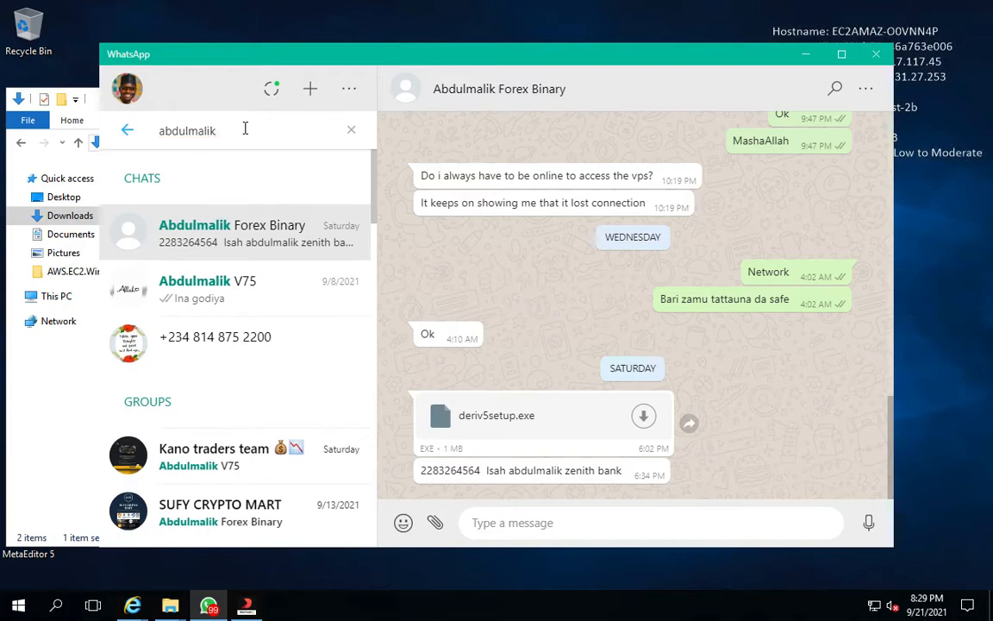
pyautogui.click(227, 131)
pyautogui.press('BackSpace')
pyautogui.press('BackSpace')
pyautogui.press('BackSpace')
pyautogui.press('BackSpace')
pyautogui.press('BackSpace')
pyautogui.press('BackSpace')
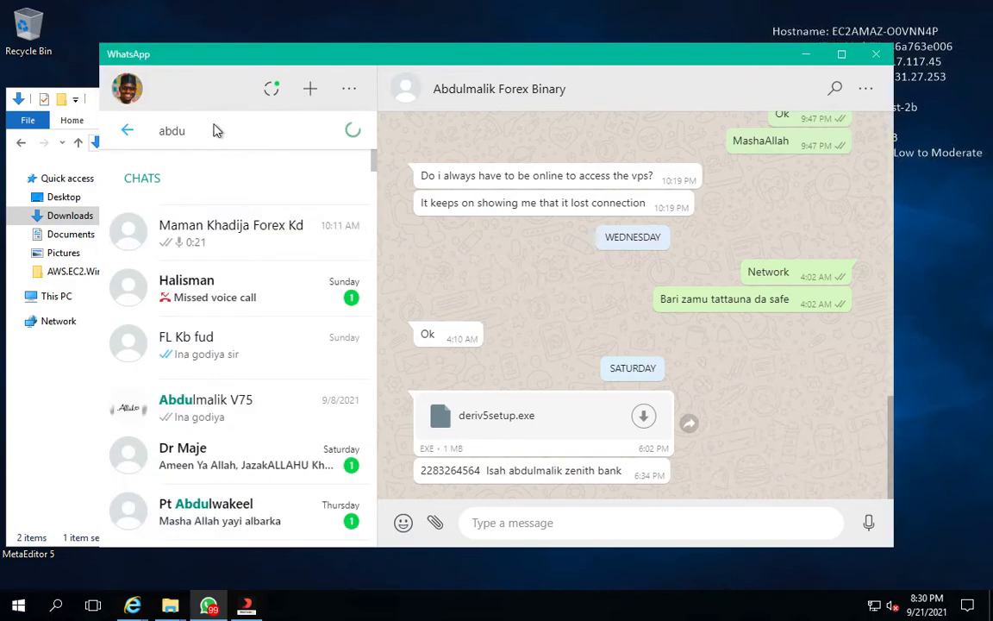
pyautogui.press('BackSpace')
pyautogui.press('BackSpace')
pyautogui.press('BackSpace')
pyautogui.press('BackSpace')
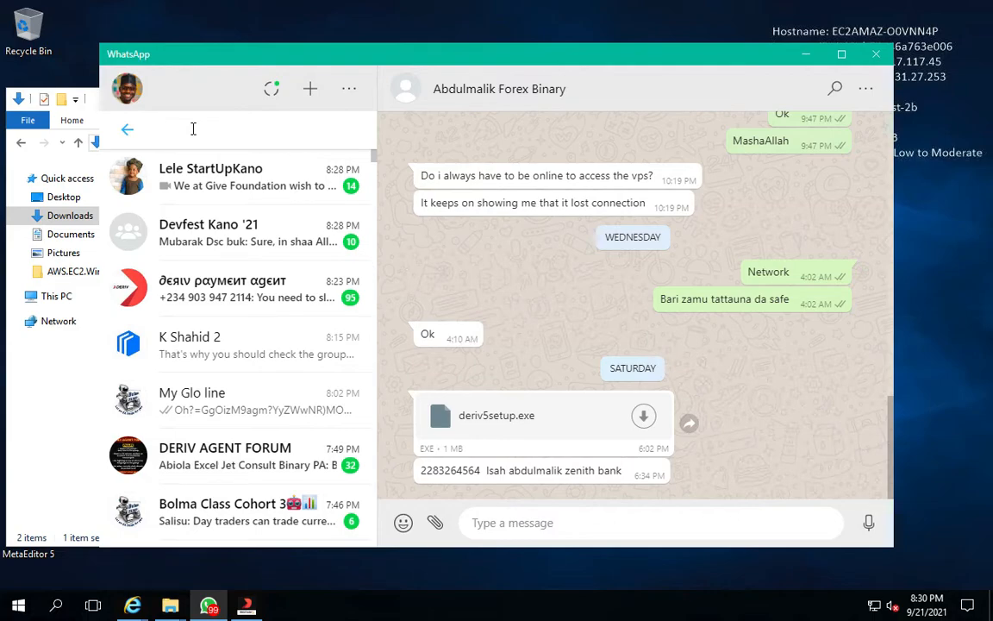
pyautogui.write('halisma')
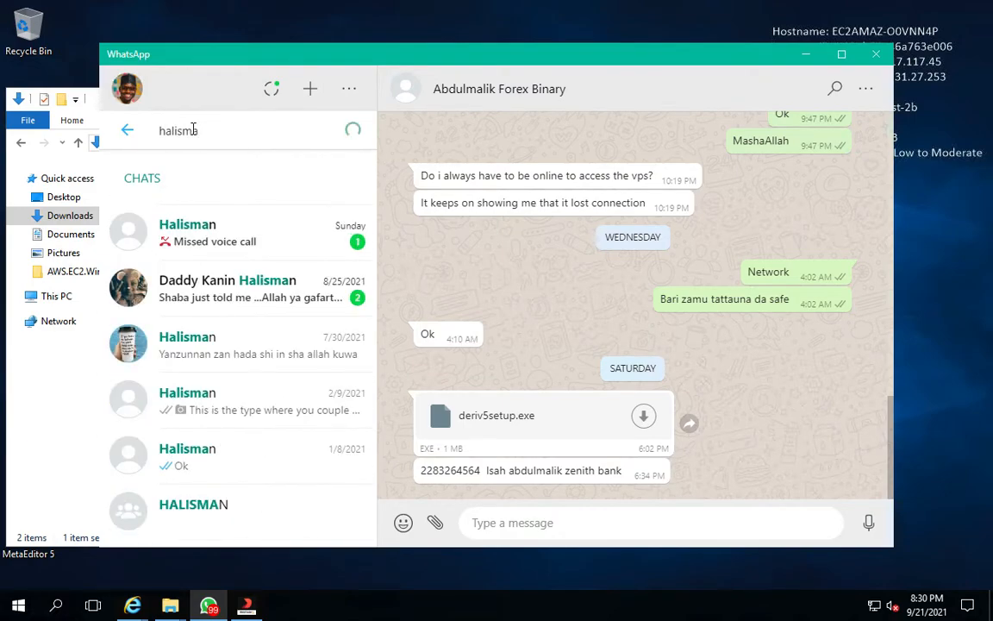
pyautogui.click(242, 233)
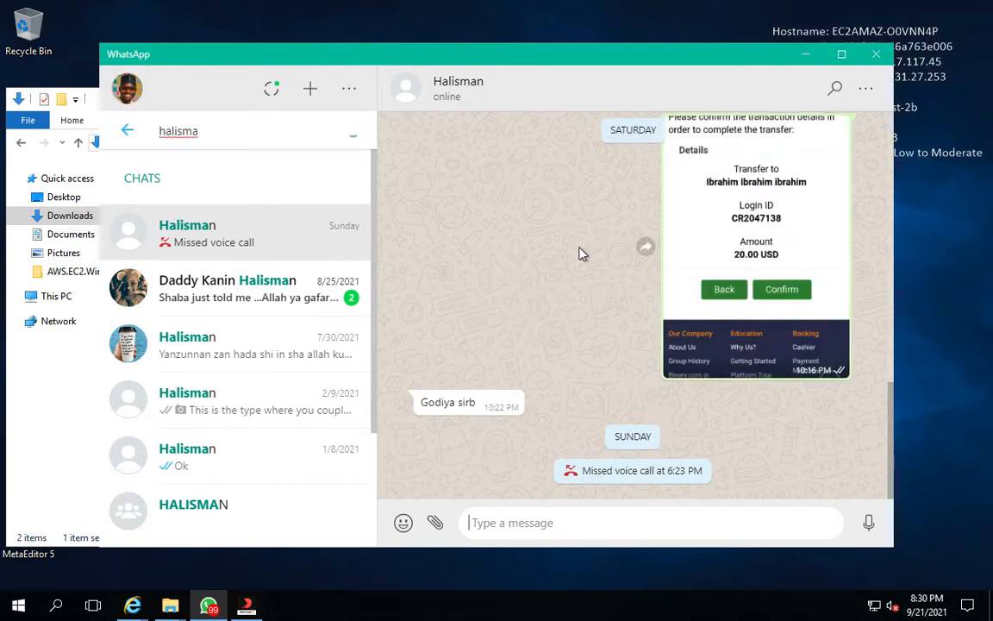
# Scroll back through the chat history looking for the shared expert advisor file
pyautogui.scroll(1, 562, 270)
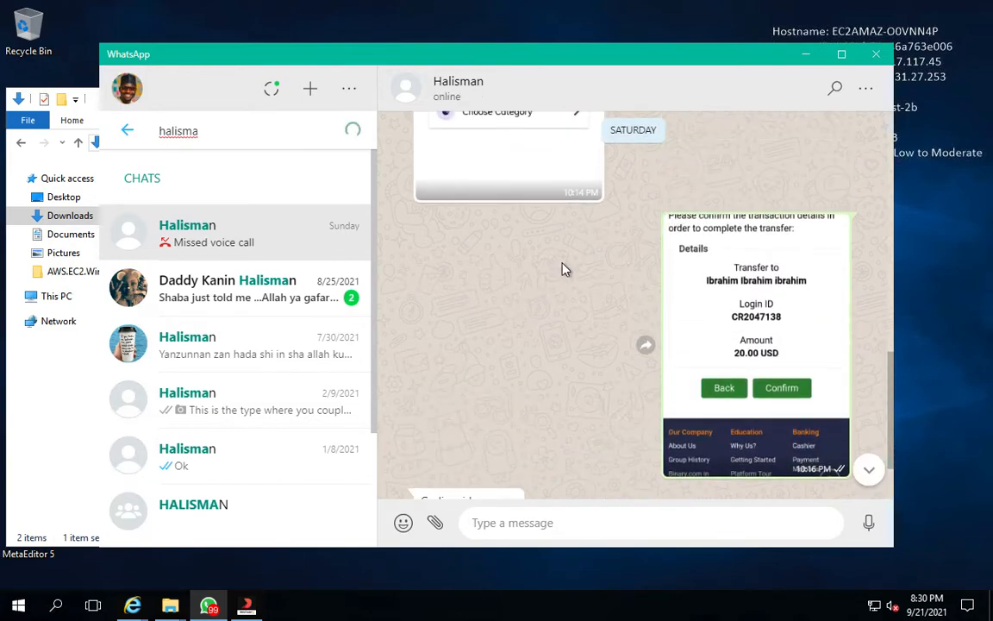
pyautogui.scroll(2, 562, 270)
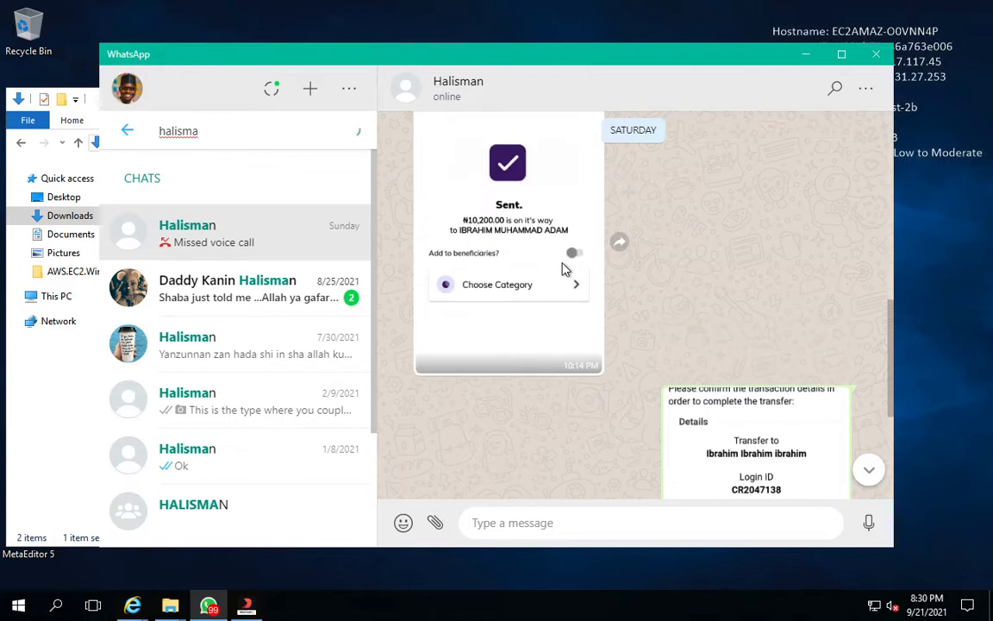
pyautogui.scroll(7, 562, 270)
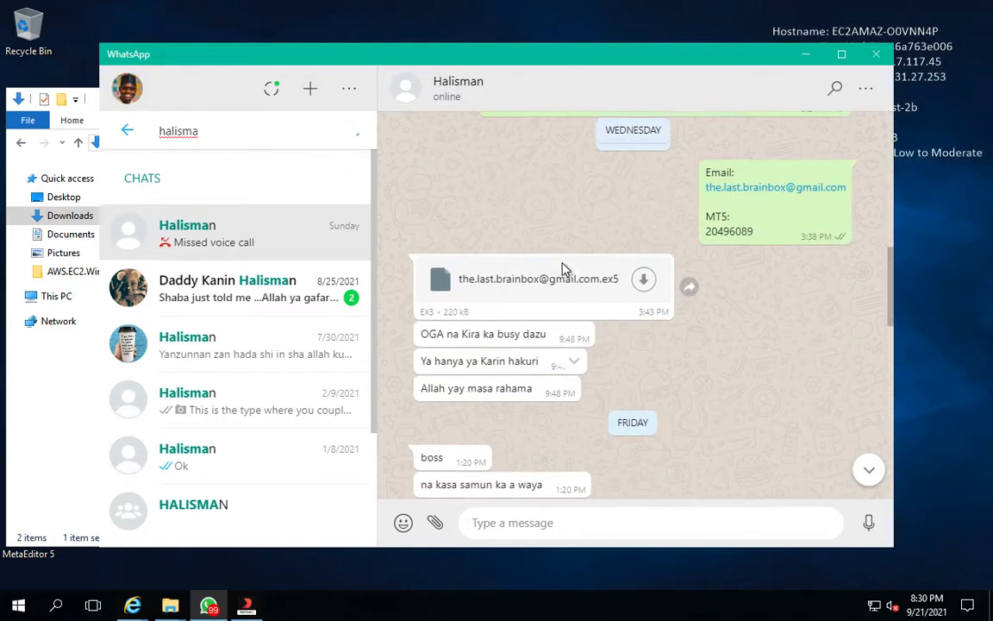
pyautogui.scroll(2, 562, 270)
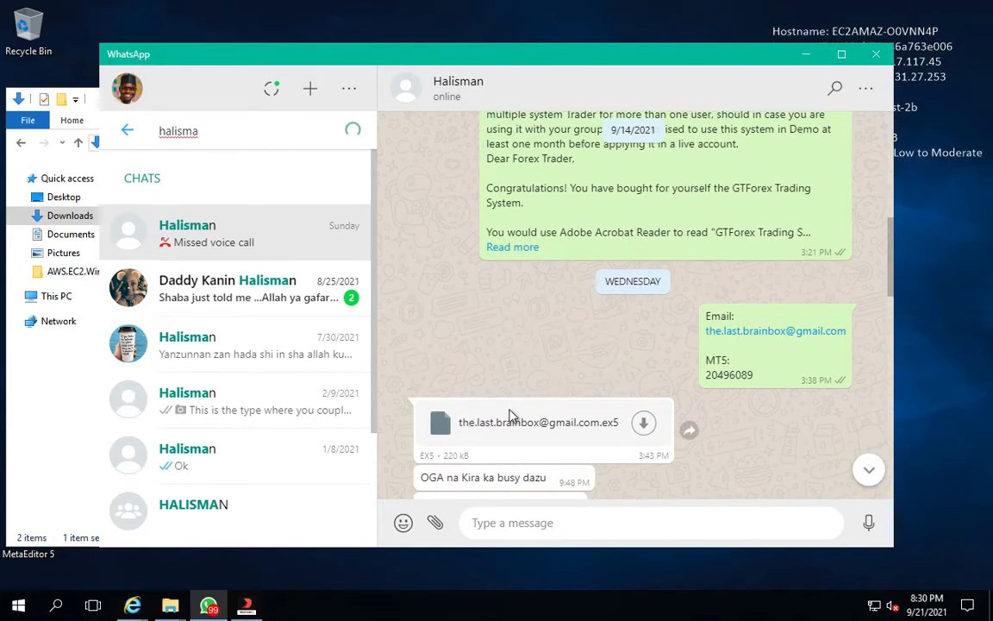
pyautogui.scroll(1, 543, 271)
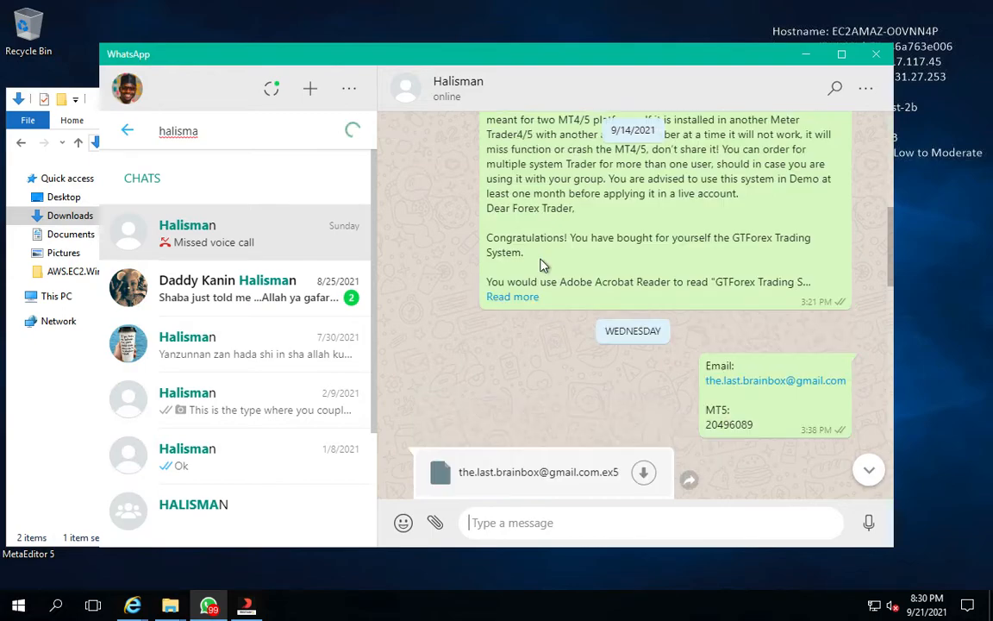
pyautogui.scroll(3, 543, 265)
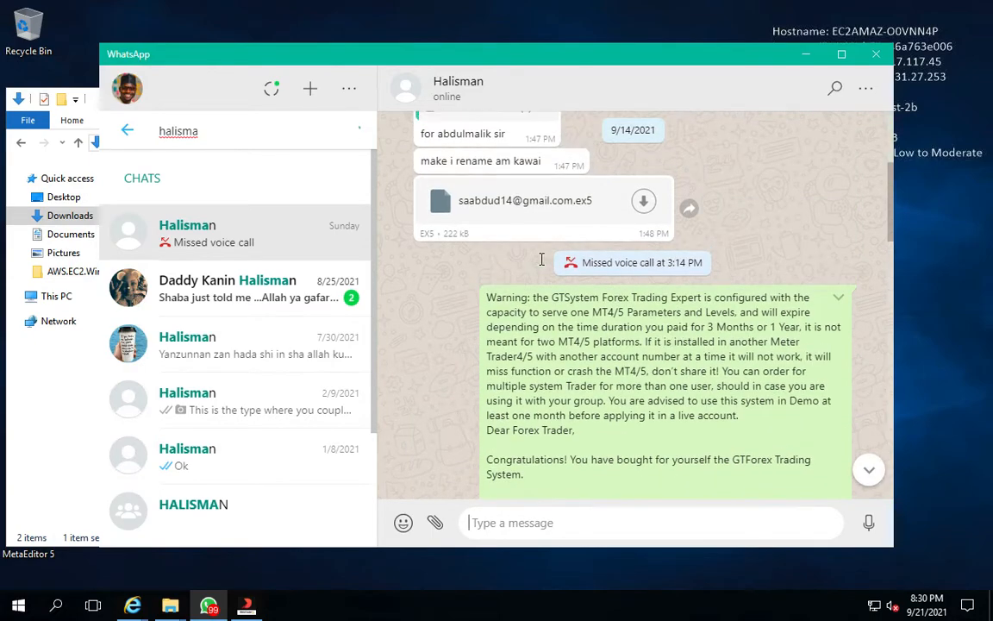
pyautogui.scroll(1, 542, 258)
pyautogui.scroll(2, 544, 264)
pyautogui.scroll(3, 543, 268)
pyautogui.scroll(1, 542, 260)
# Open the chat contact's info and browse its shared media, then switch to the shared documents list
pyautogui.click(448, 89)
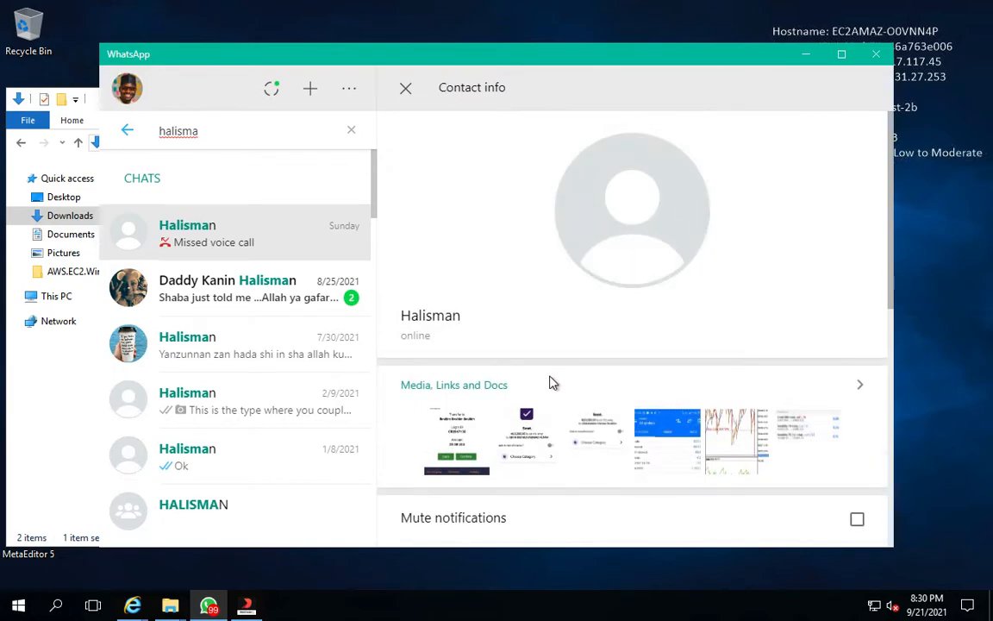
pyautogui.scroll(-1, 552, 381)
pyautogui.scroll(-3, 552, 381)
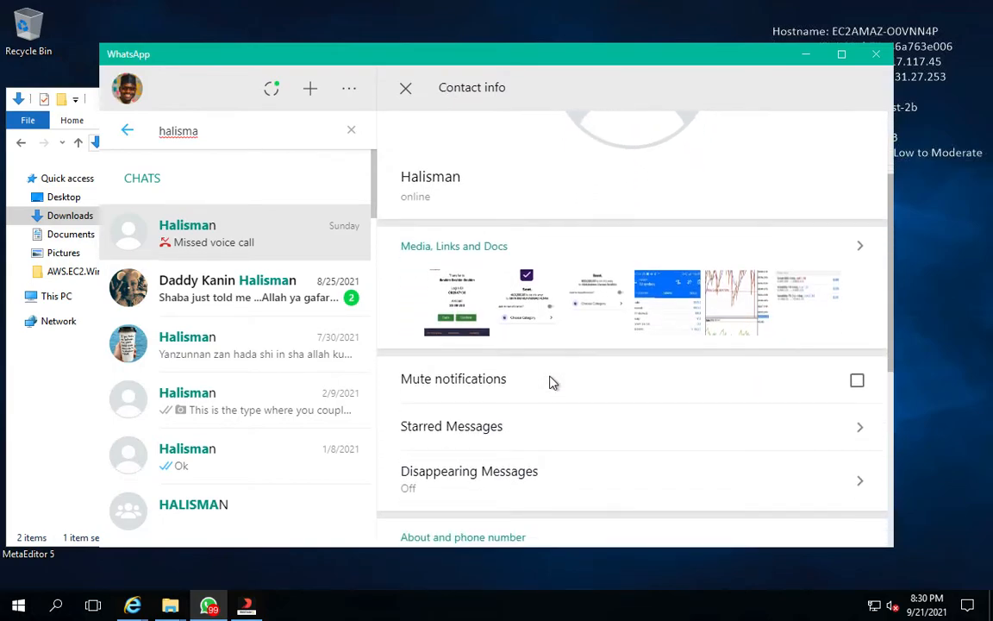
pyautogui.scroll(-2, 552, 383)
pyautogui.scroll(6, 552, 381)
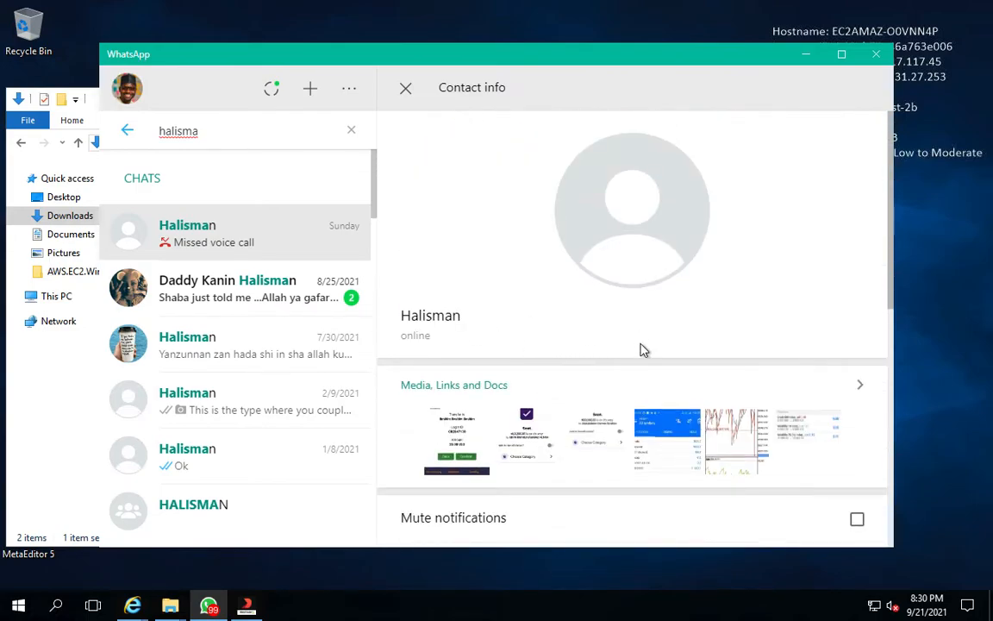
pyautogui.scroll(-2, 641, 348)
pyautogui.scroll(-1, 656, 336)
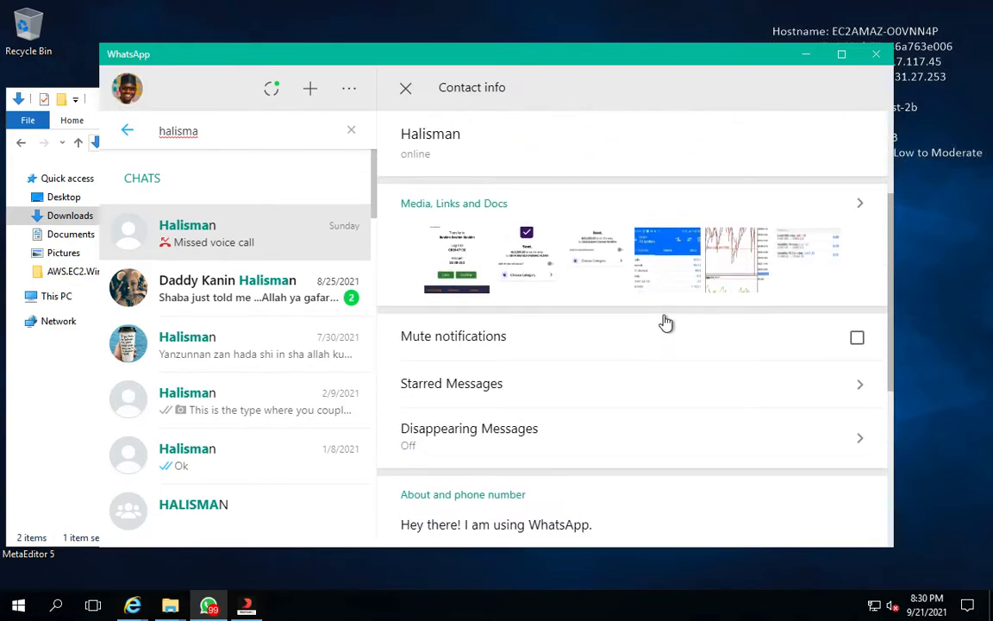
pyautogui.click(862, 210)
pyautogui.scroll(-1, 634, 256)
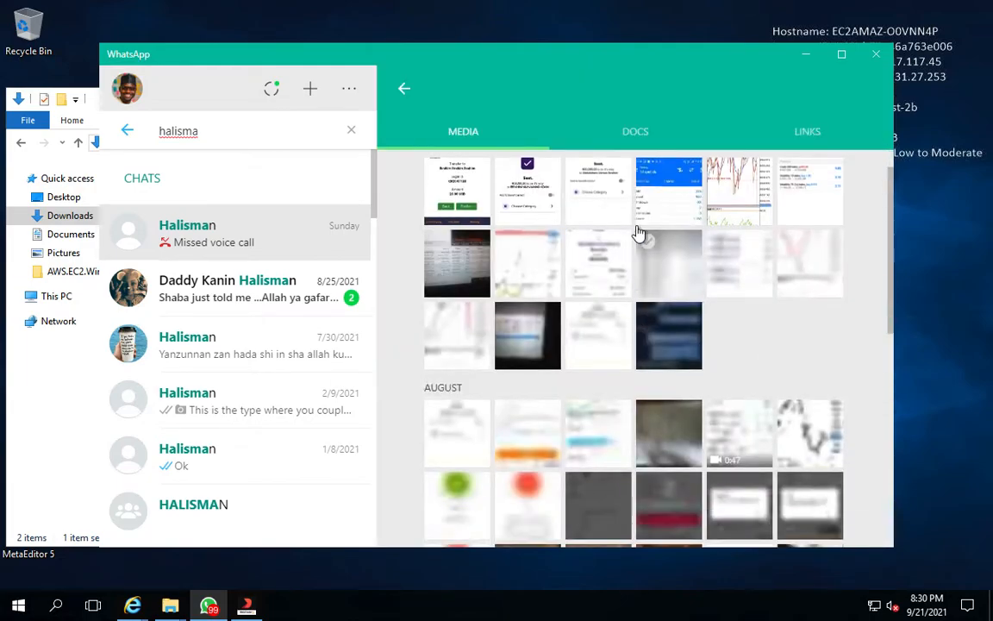
pyautogui.click(628, 131)
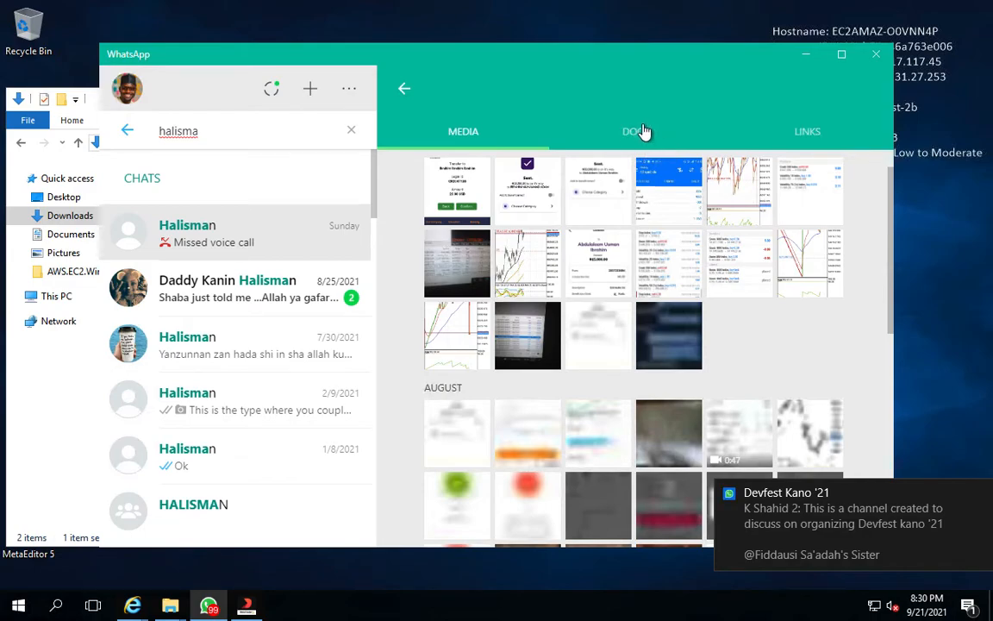
pyautogui.click(634, 136)
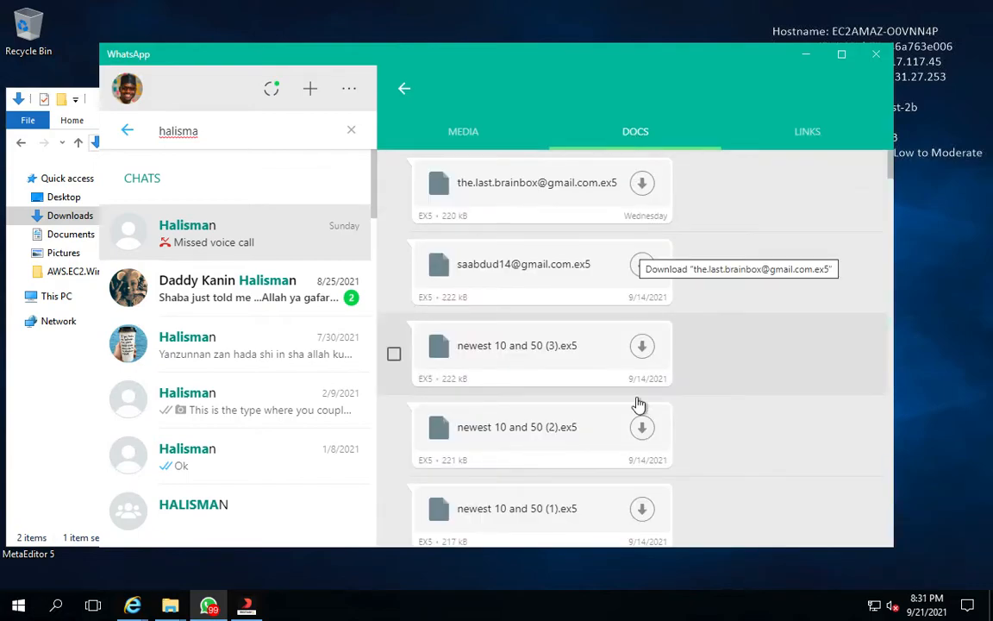
# Download 10_50_M5 Licensed (2).ex5 from the shared documents, saving it in Downloads as 10_50_M5 Licensed
pyautogui.scroll(-1, 634, 415)
pyautogui.scroll(-3, 633, 415)
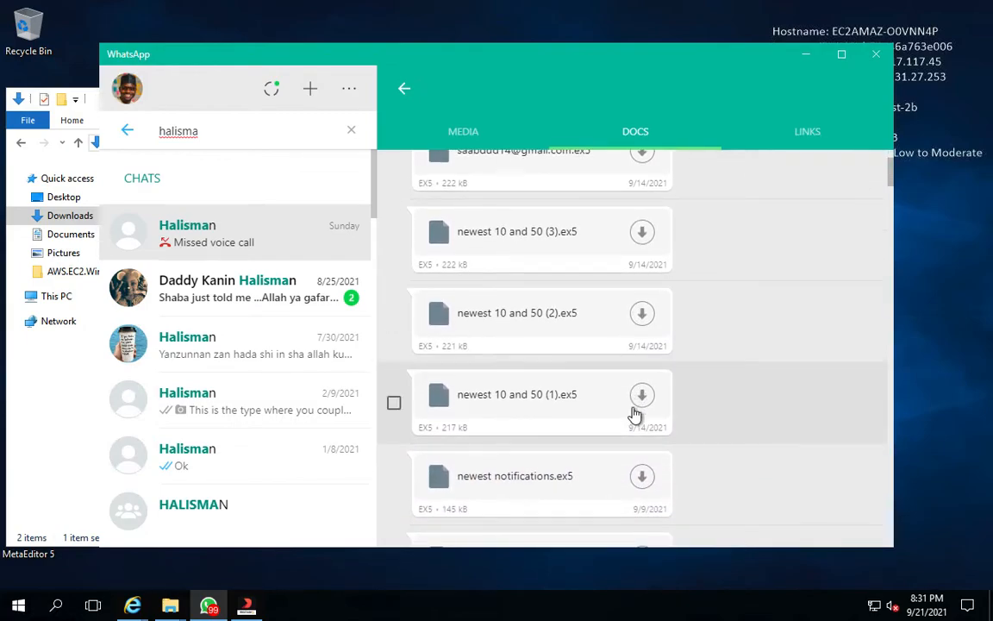
pyautogui.scroll(-3, 634, 415)
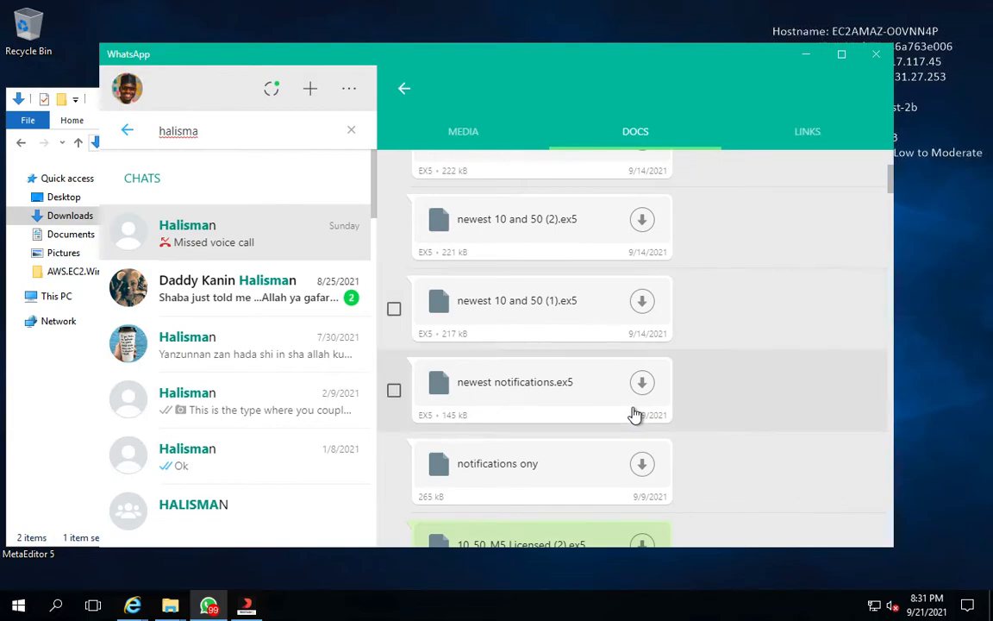
pyautogui.scroll(-3, 635, 415)
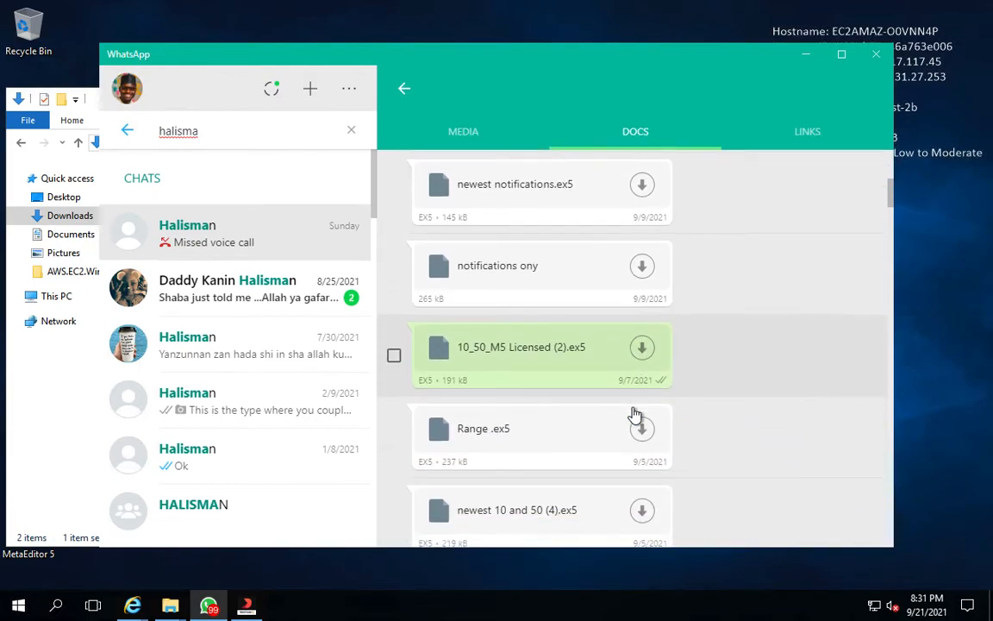
pyautogui.click(643, 351)
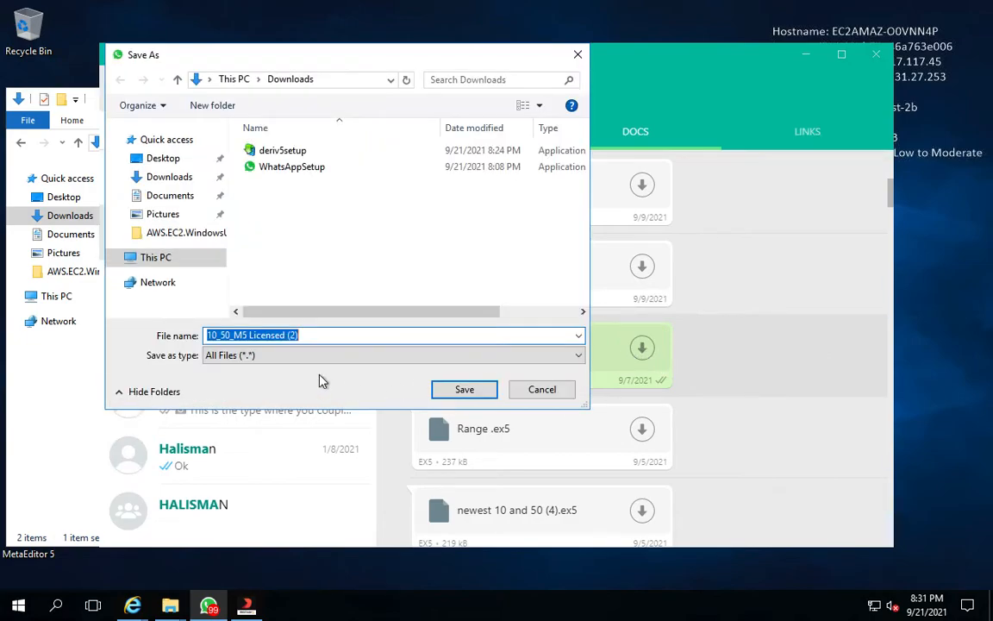
pyautogui.click(303, 334)
pyautogui.click(312, 335)
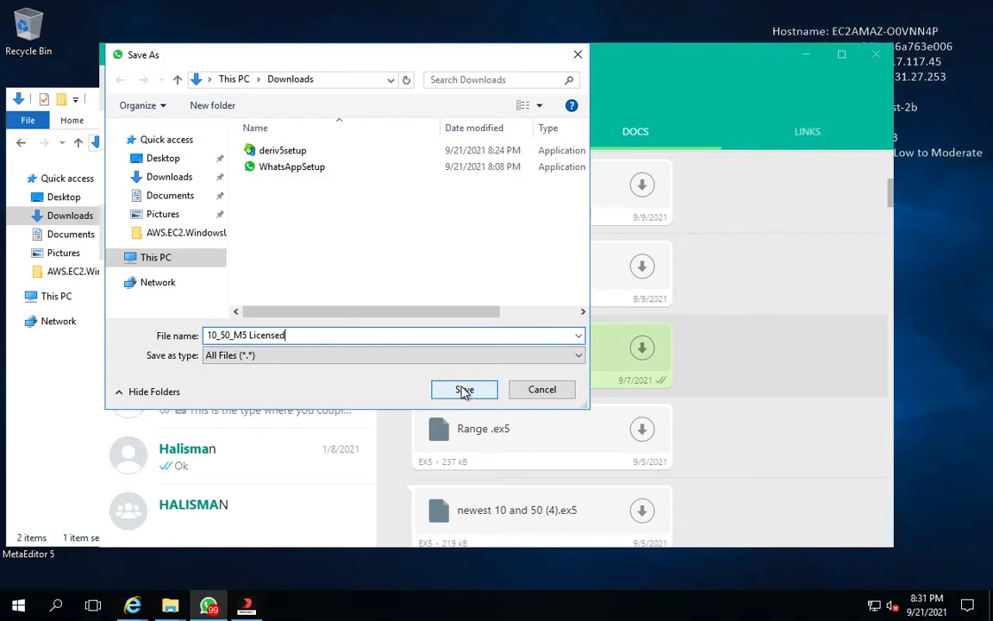
pyautogui.click(465, 390)
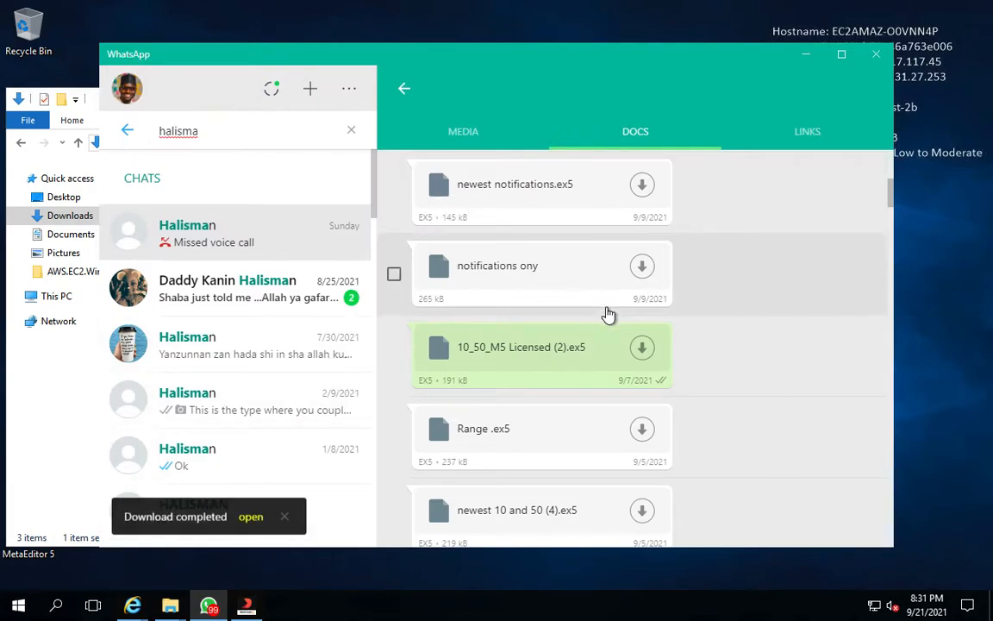
# Bring up the Downloads folder window and select the downloaded 10_50_M5 Licensed file
pyautogui.click(39, 379)
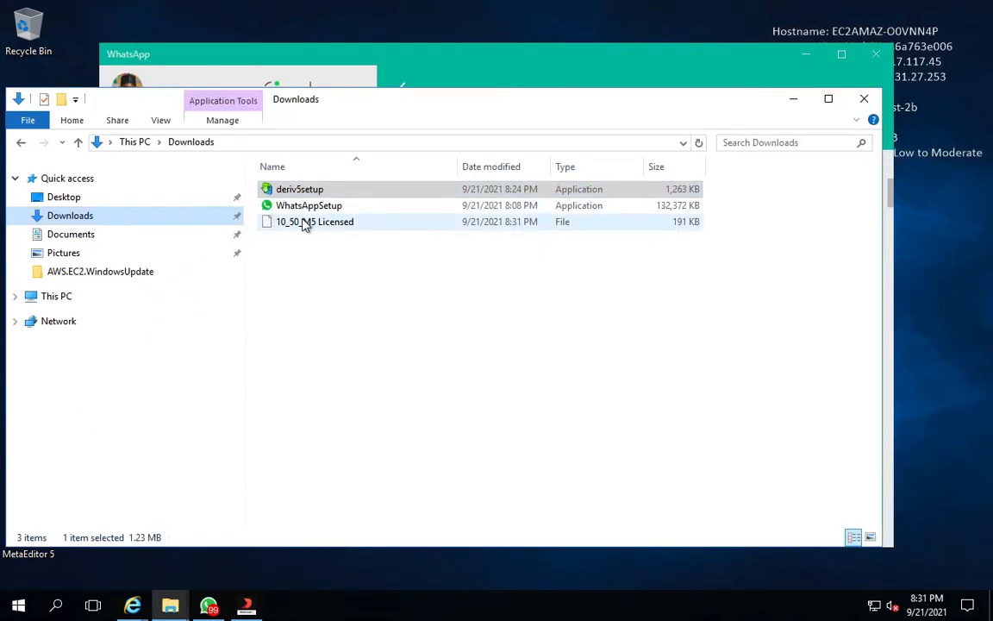
pyautogui.click(304, 222)
pyautogui.moveTo(328, 112); pyautogui.dragTo(530, 112)
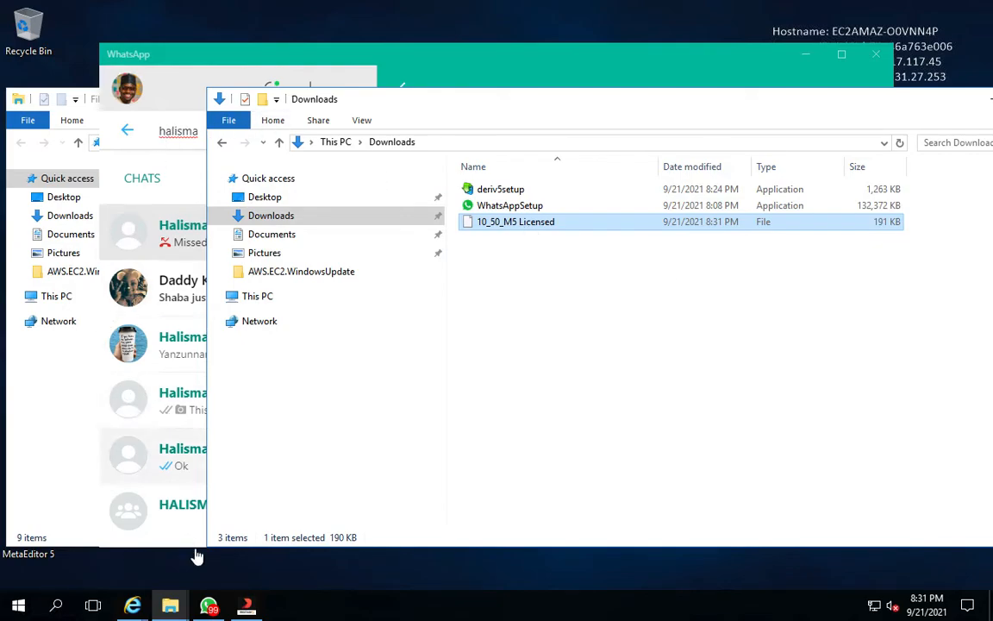
# Switch to the MT5 terminal and open its data folder
pyautogui.click(247, 609)
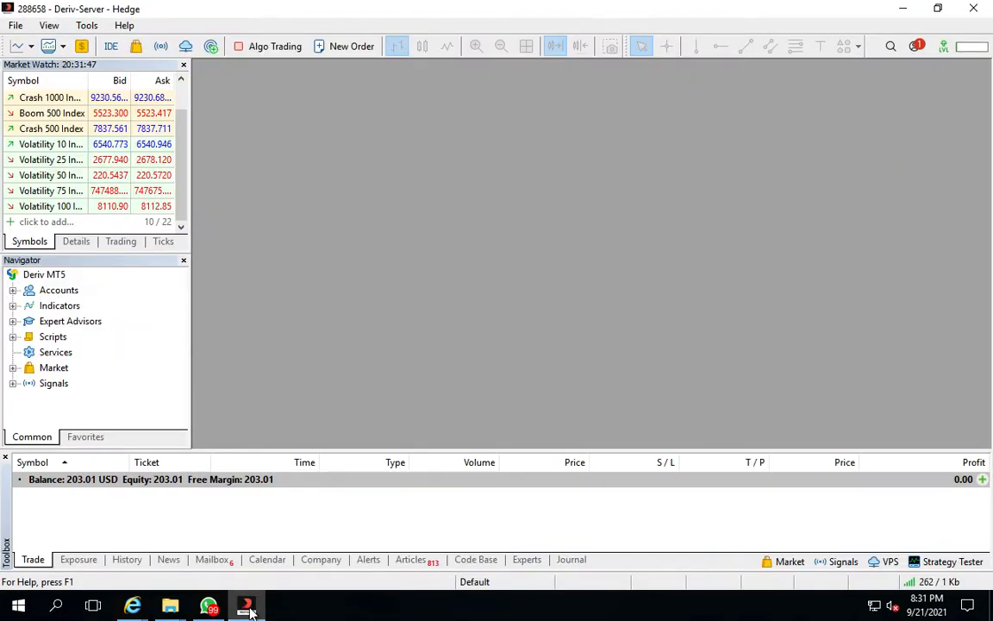
pyautogui.click(18, 28)
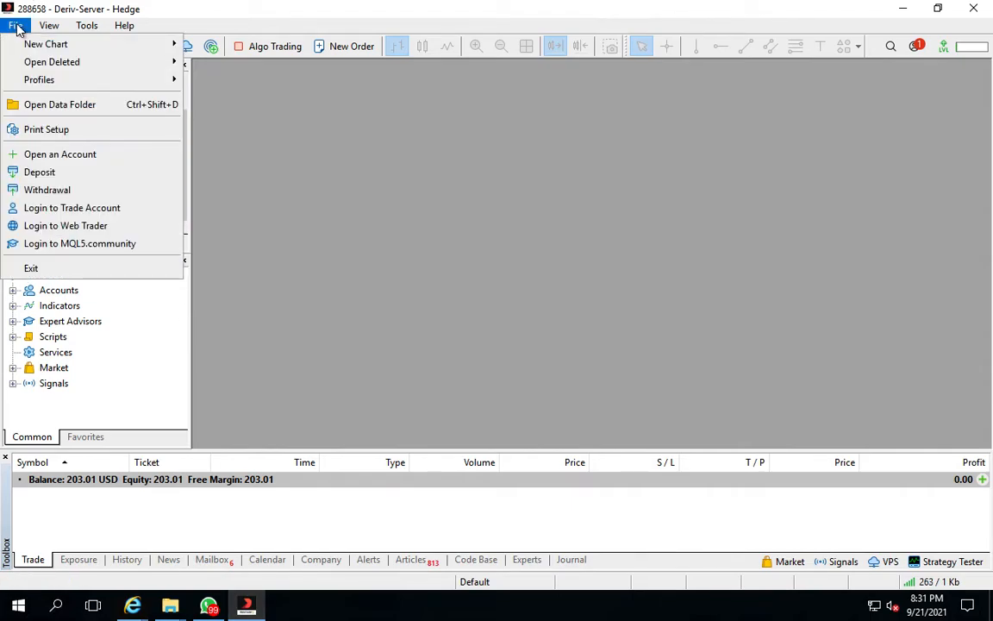
pyautogui.click(57, 104)
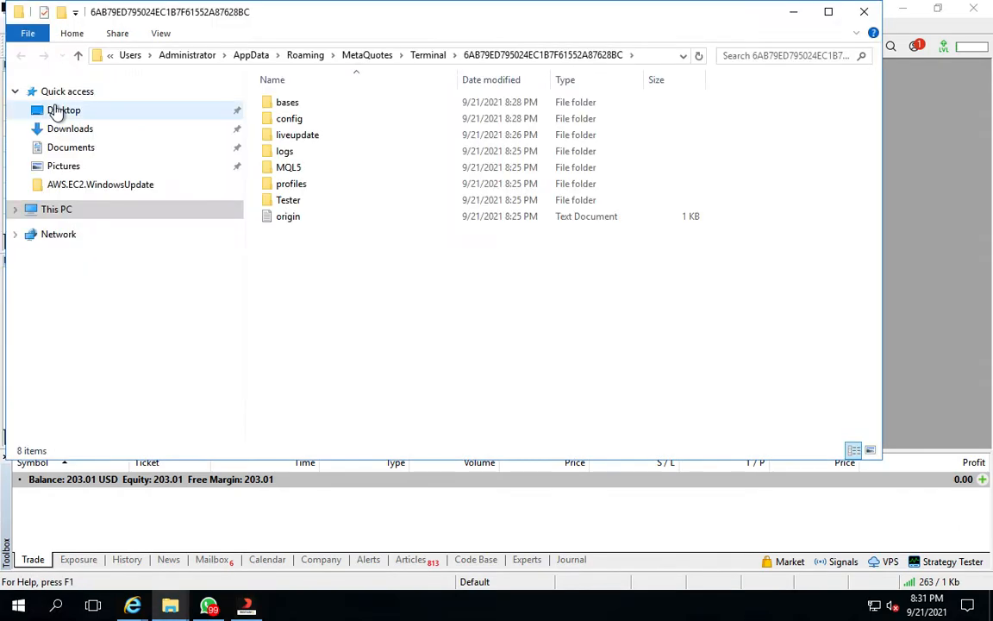
# Navigate the data folder into MQL5 > Experts, checking the Advisors subfolder along the way
pyautogui.click(283, 170)
pyautogui.doubleClick(283, 170)
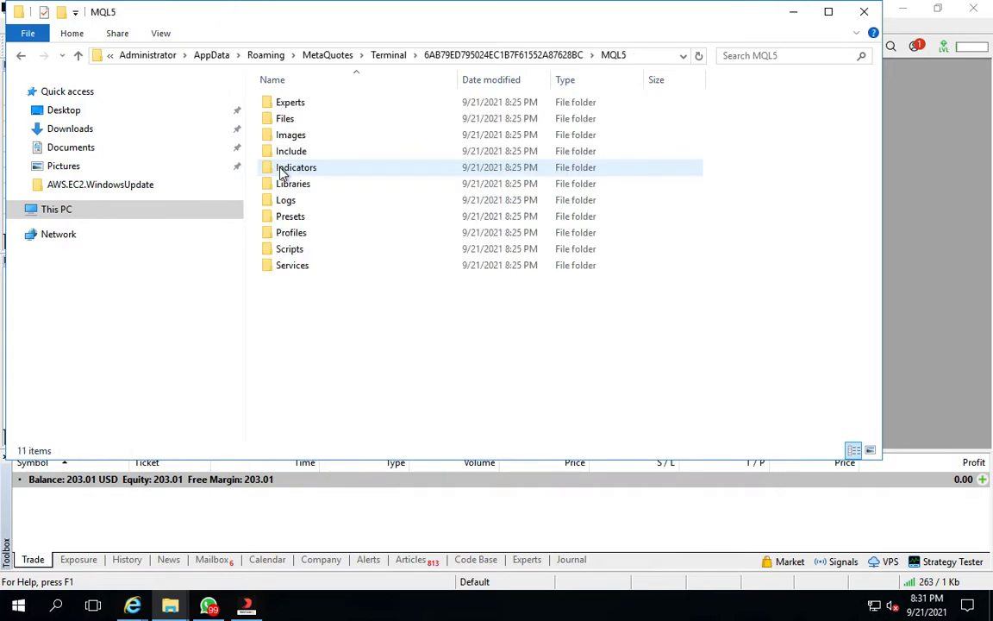
pyautogui.doubleClick(288, 103)
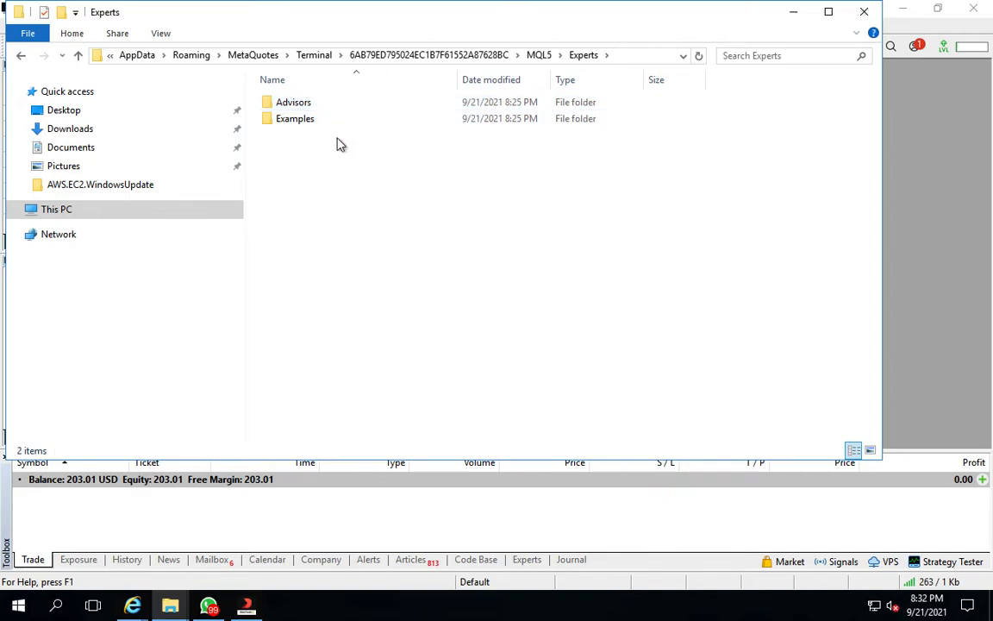
pyautogui.click(300, 106)
pyautogui.doubleClick(300, 106)
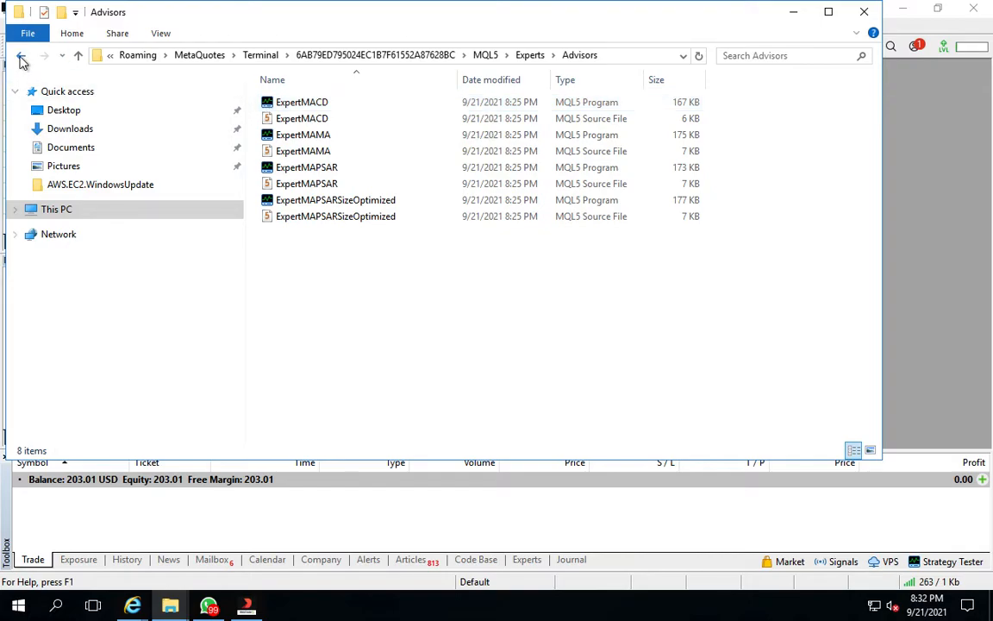
pyautogui.click(22, 57)
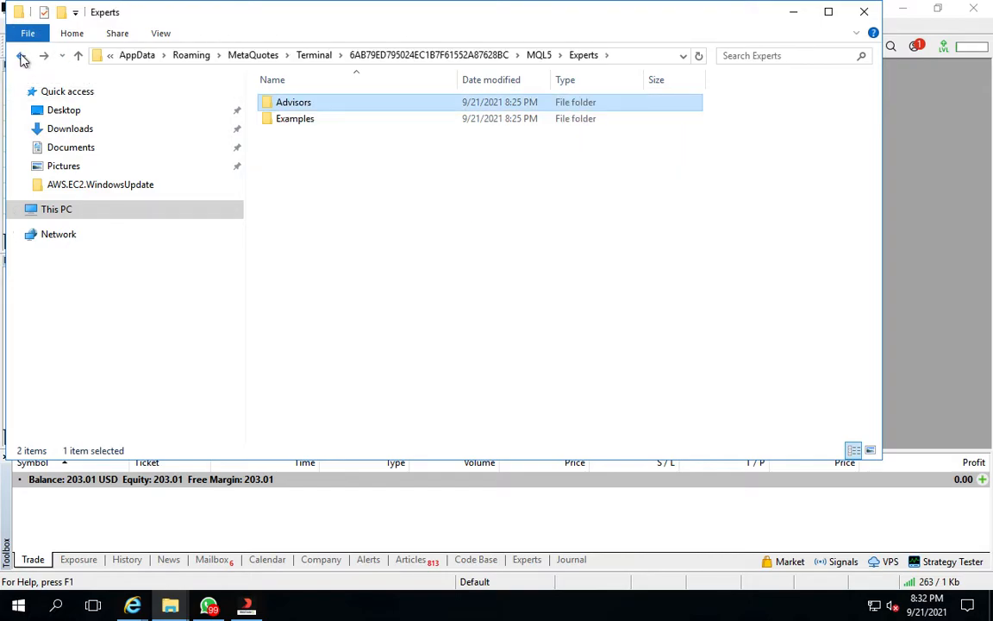
pyautogui.click(308, 172)
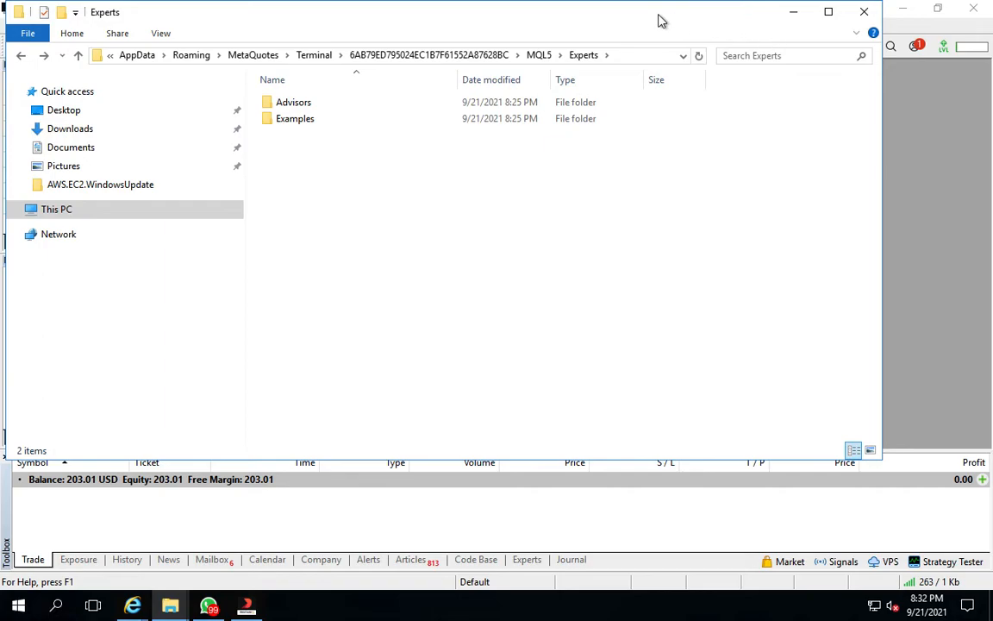
# Move the 10_50_M5 Licensed file from Downloads into the MQL5 Experts folder and close the Downloads window
pyautogui.moveTo(598, 15); pyautogui.dragTo(874, 231)
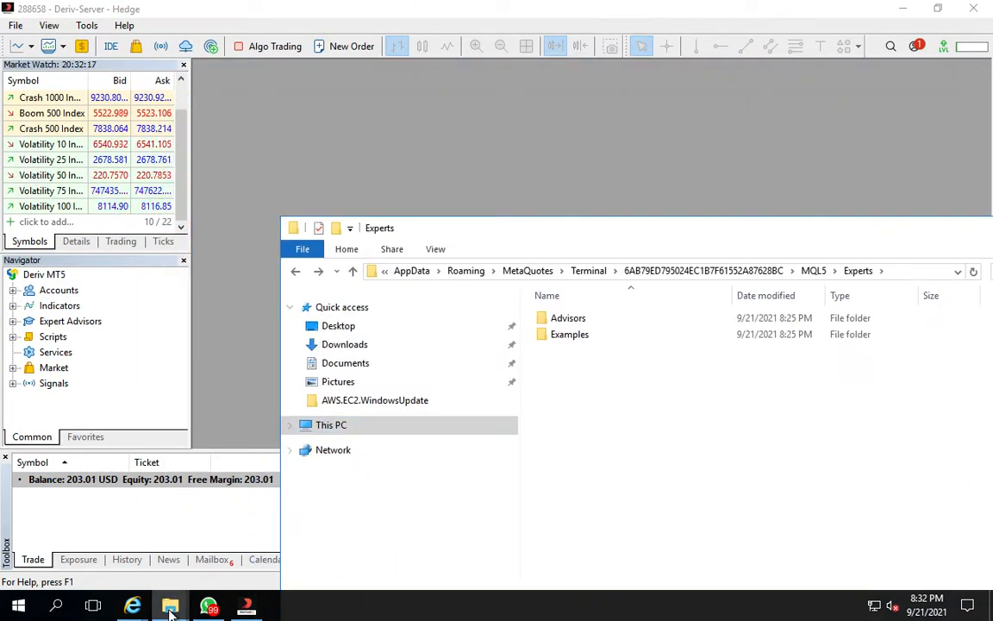
pyautogui.moveTo(169, 610)
pyautogui.moveTo(267, 557)
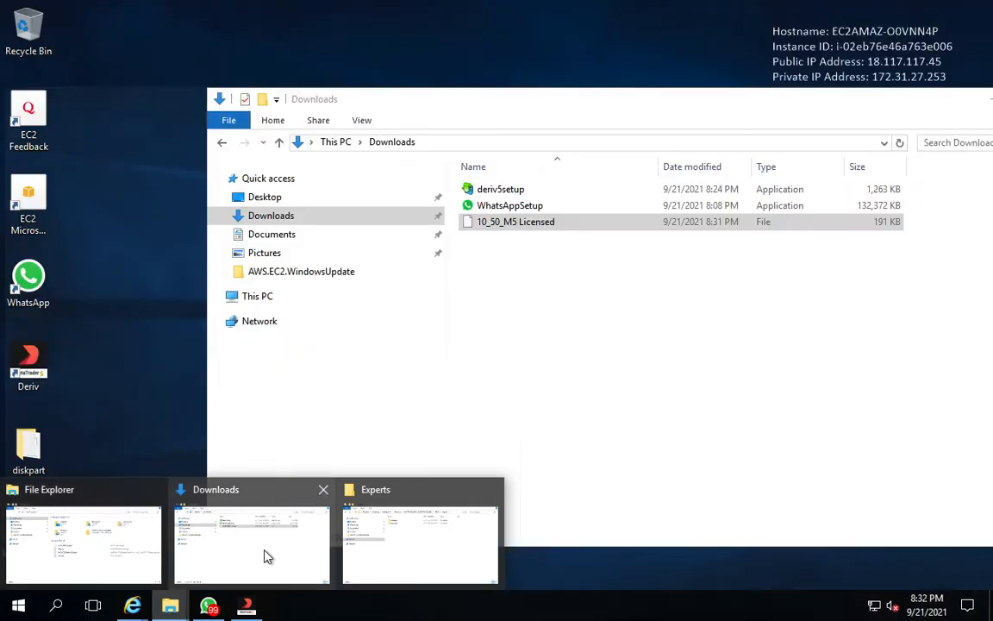
pyautogui.click(263, 549)
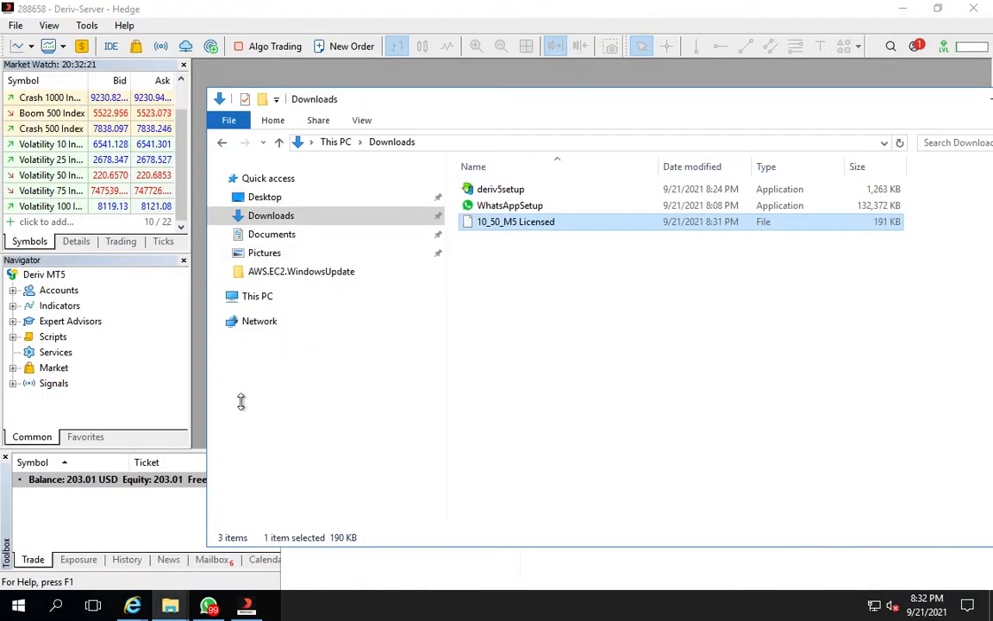
pyautogui.moveTo(406, 102); pyautogui.dragTo(207, 209)
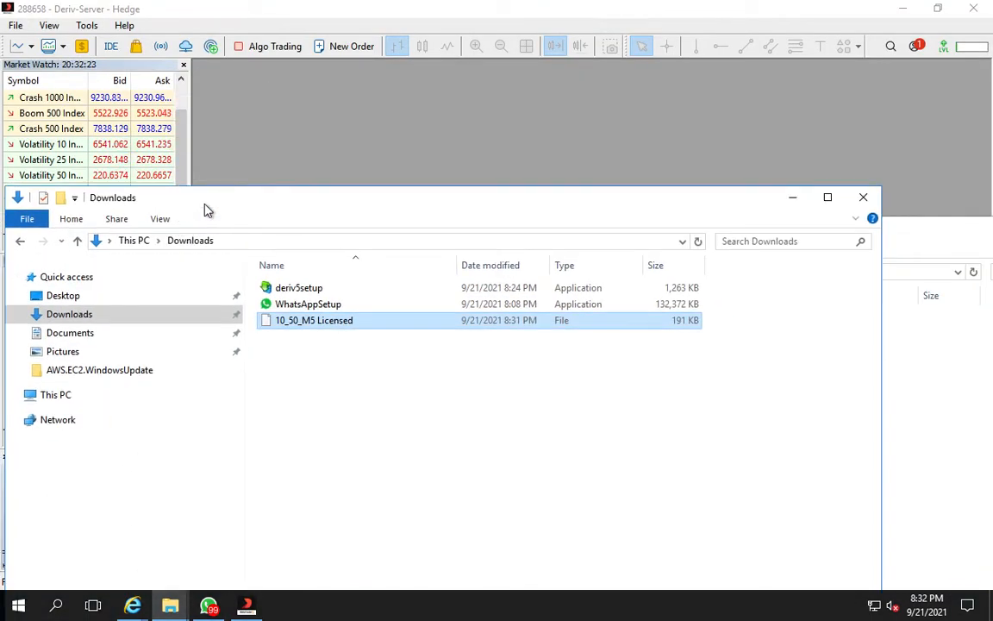
pyautogui.moveTo(671, 212); pyautogui.dragTo(641, 94)
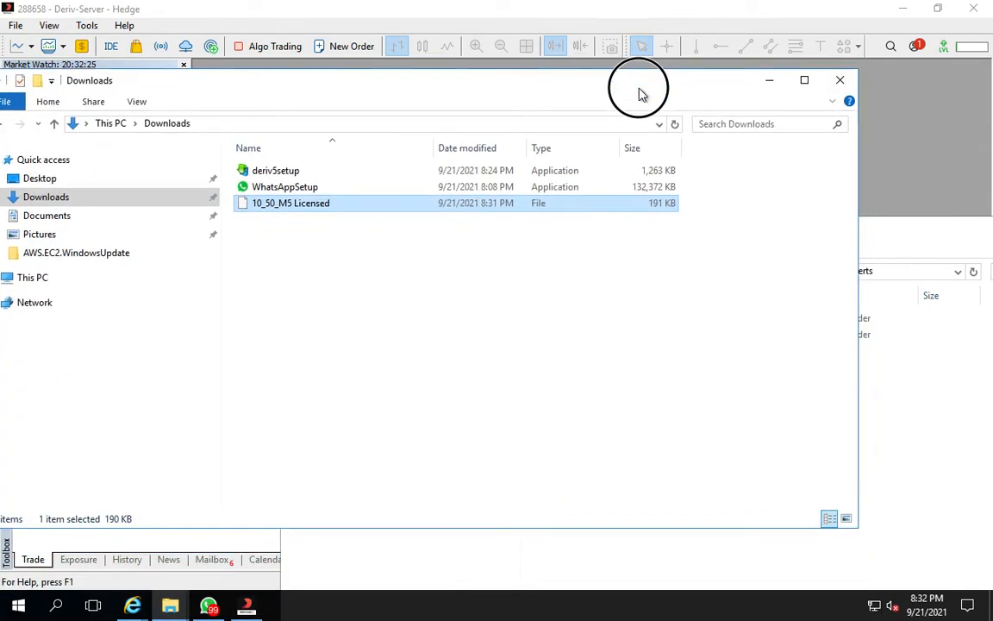
pyautogui.moveTo(303, 210); pyautogui.dragTo(933, 445)
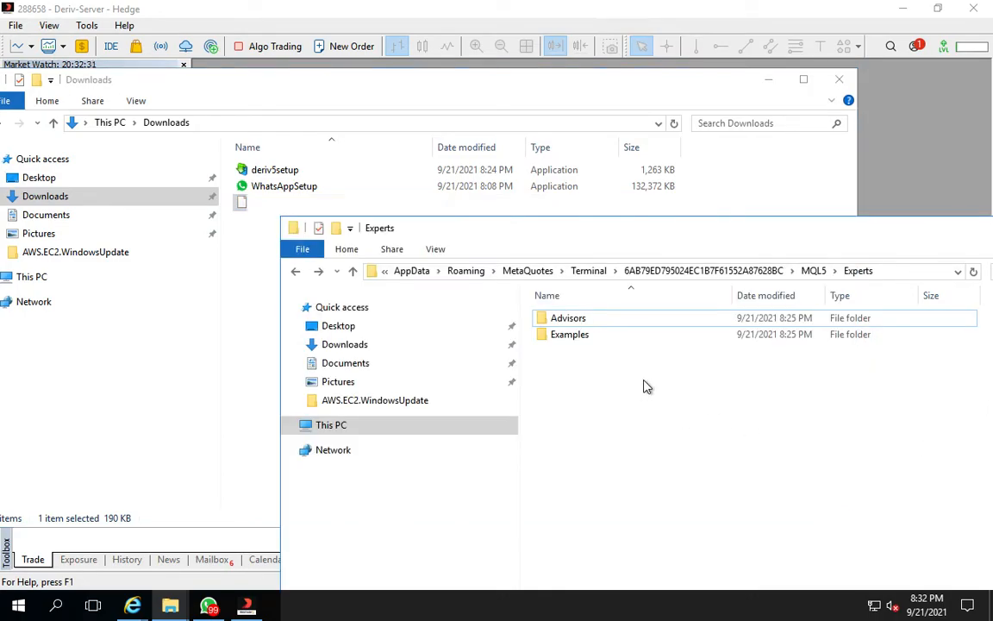
pyautogui.click(632, 426)
pyautogui.click(917, 112)
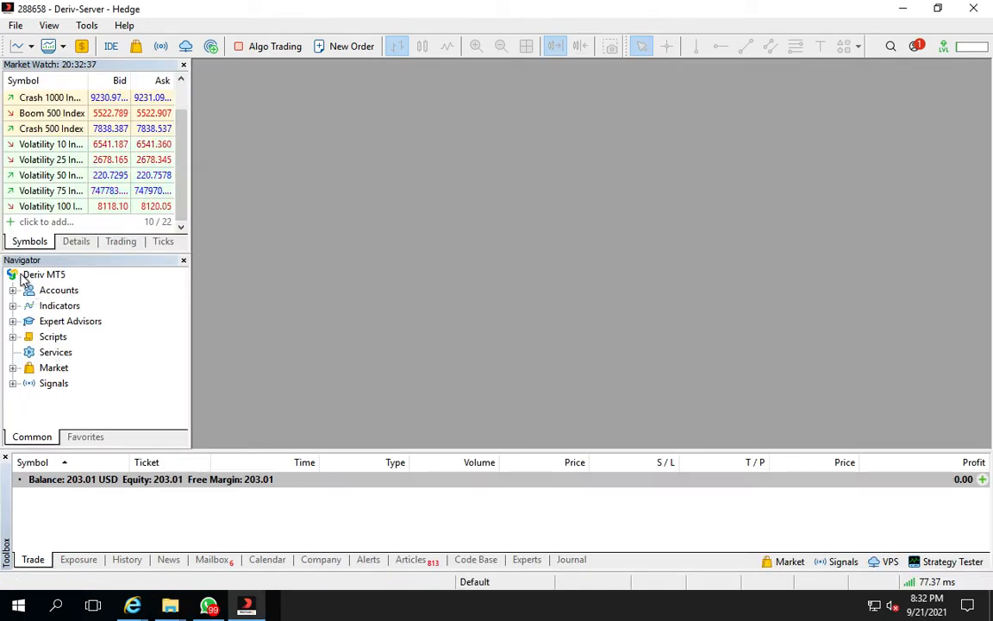
# Expand Expert Advisors and its Advisors folder in the MT5 Navigator to look for the new advisor
pyautogui.click(13, 320)
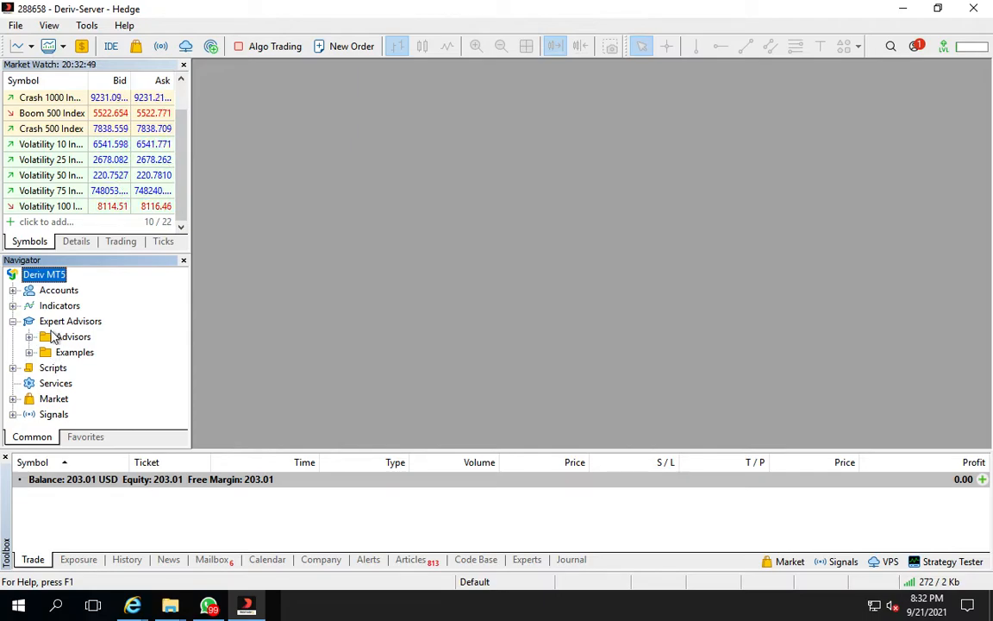
pyautogui.click(20, 335)
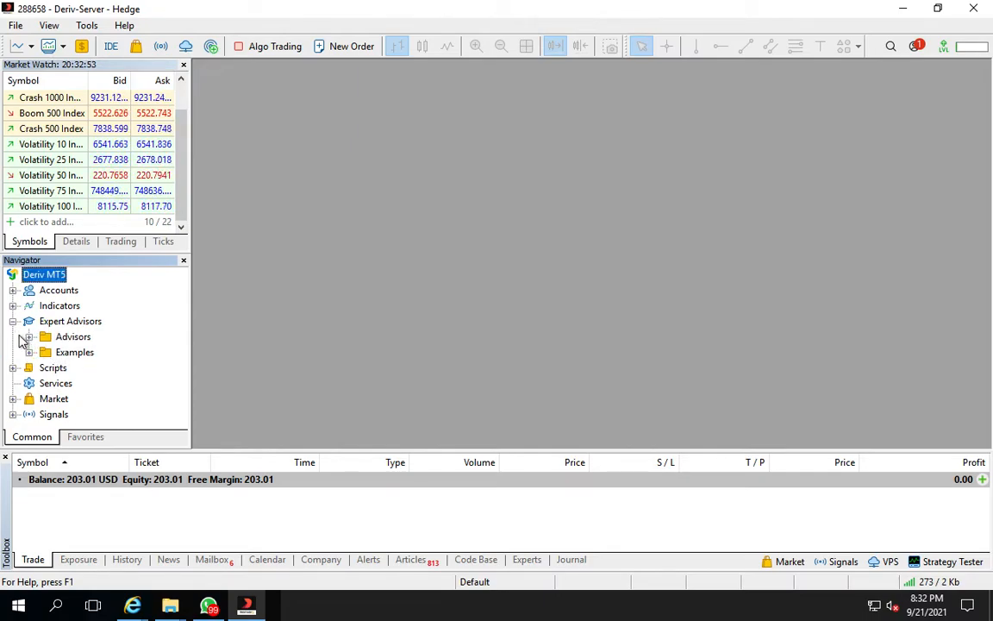
pyautogui.click(115, 341)
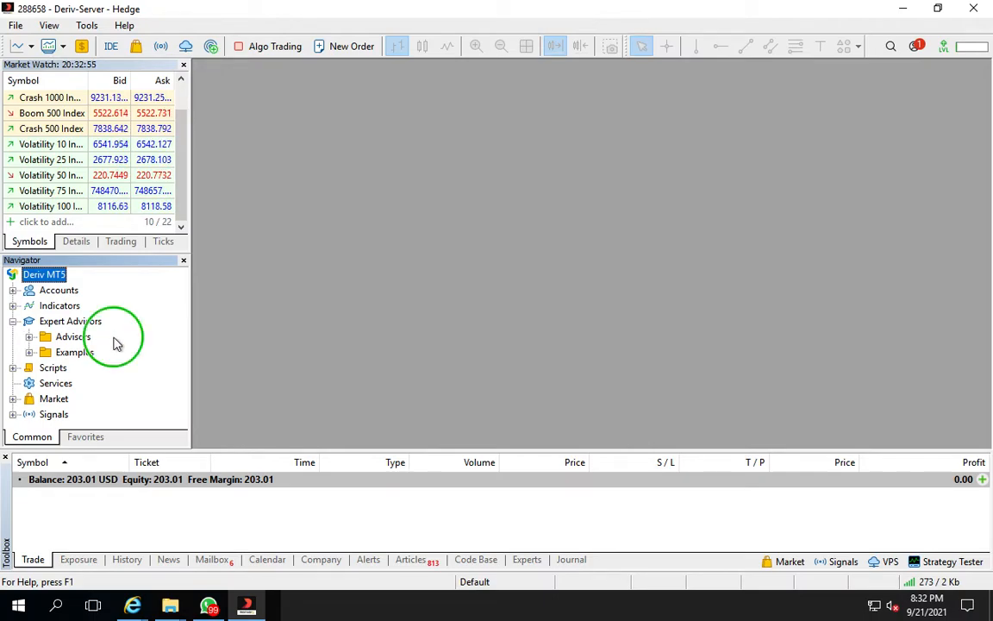
pyautogui.click(17, 337)
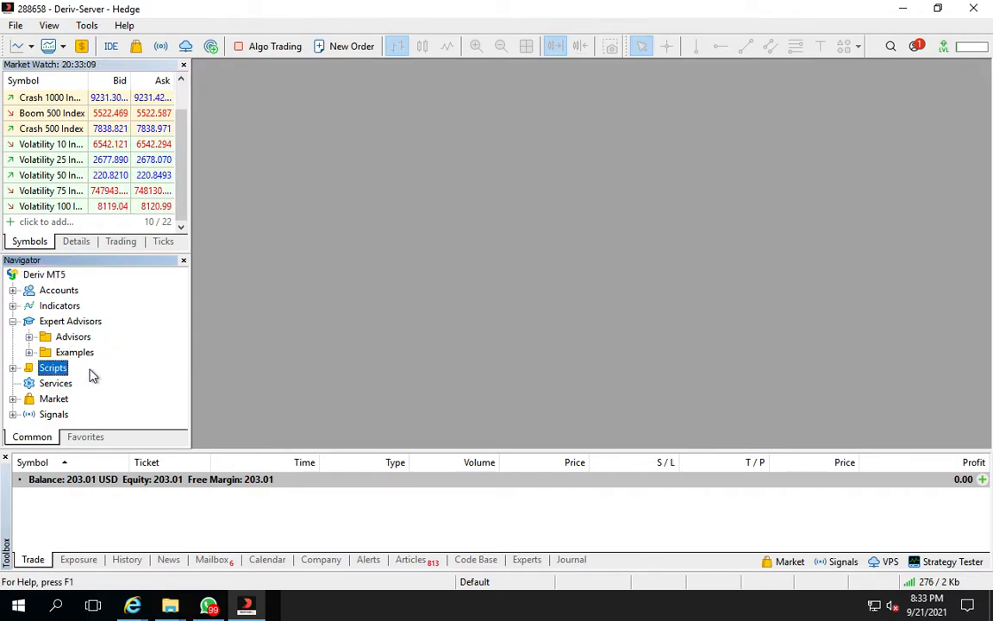
# Delete the 10_50_M5 Licensed file from the MQL5 Experts folder
pyautogui.click(170, 610)
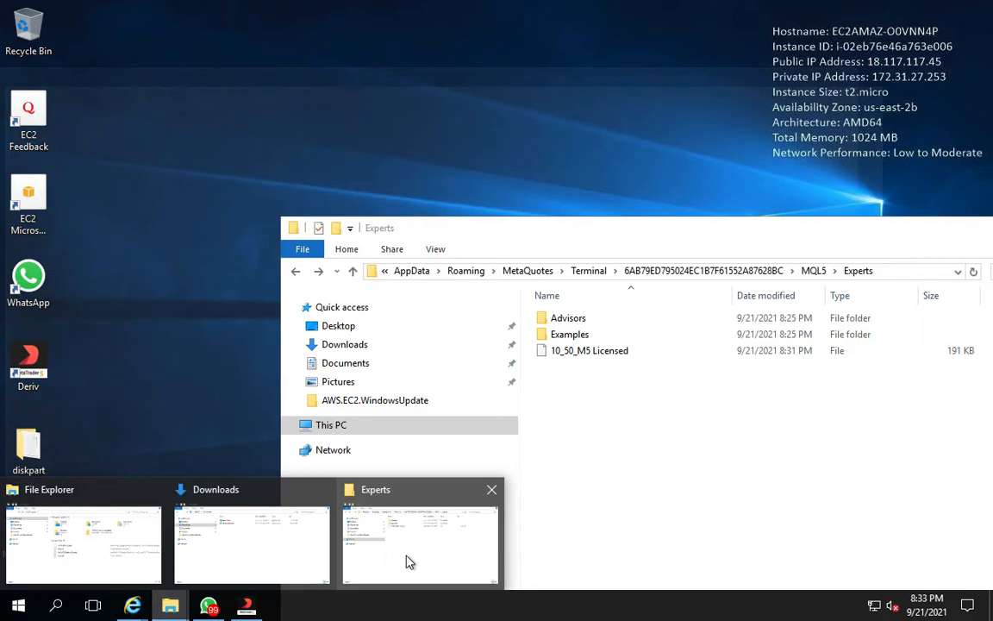
pyautogui.click(409, 561)
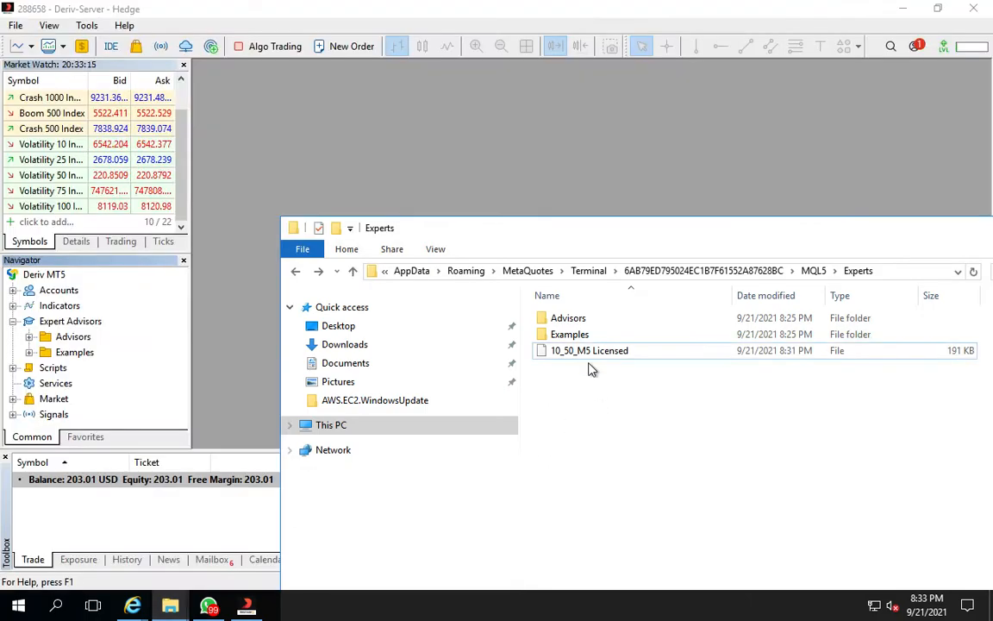
pyautogui.click(581, 357)
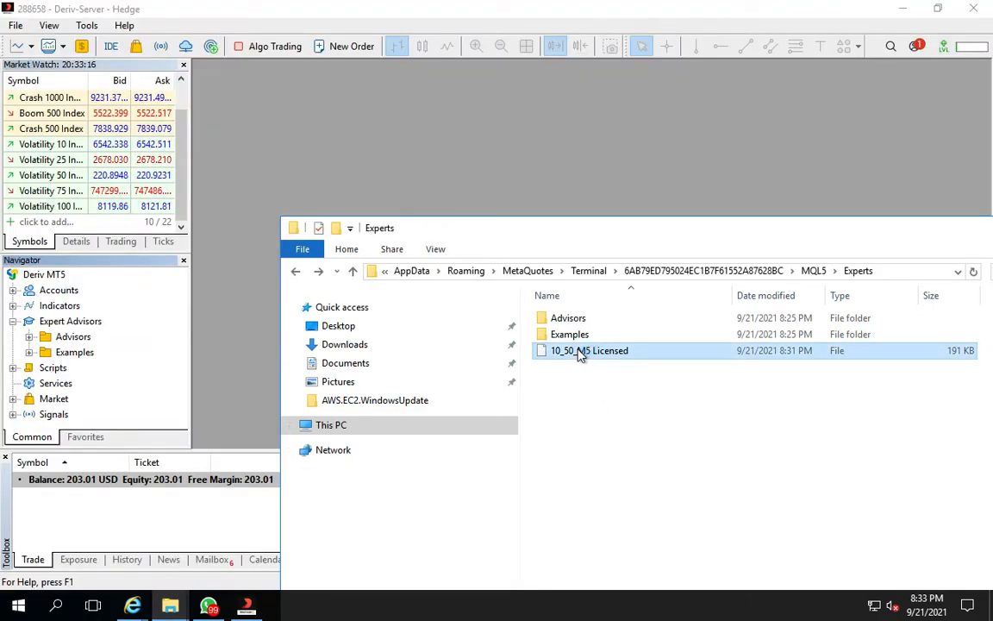
pyautogui.doubleClick(580, 357)
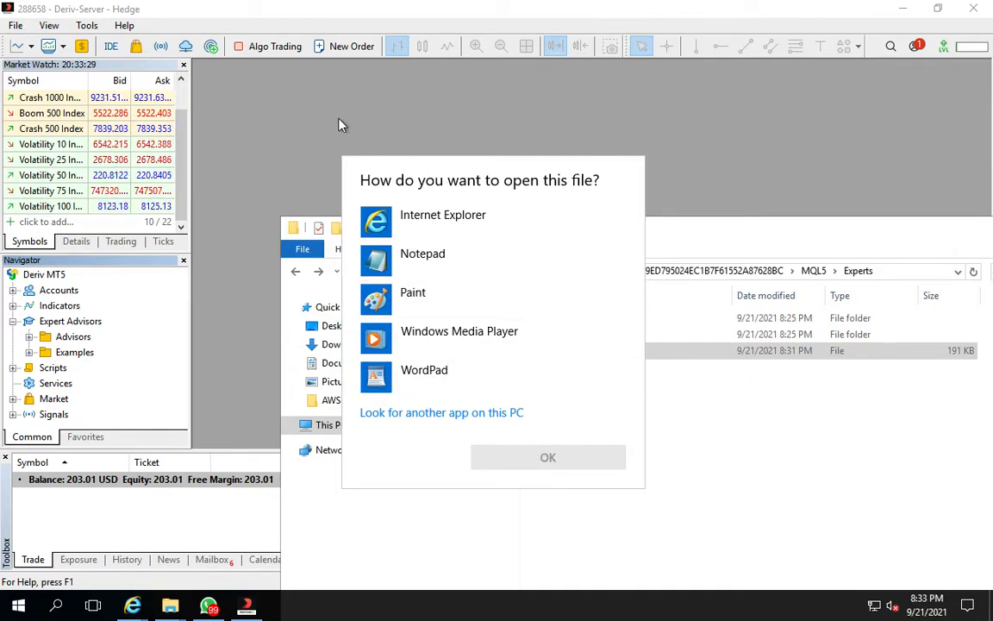
pyautogui.click(282, 125)
pyautogui.click(431, 235)
pyautogui.moveTo(434, 239); pyautogui.dragTo(359, 74)
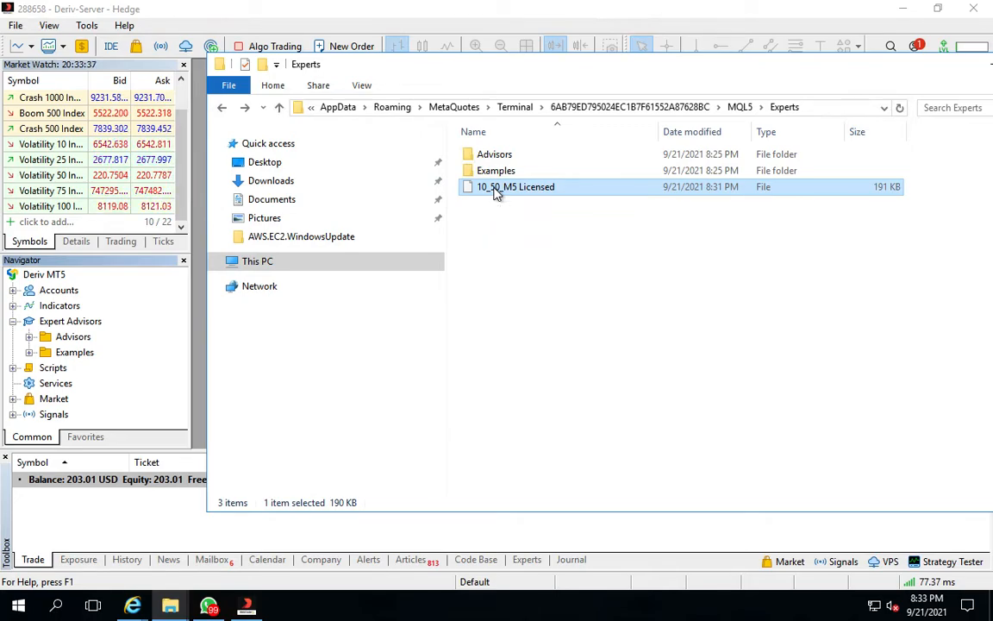
pyautogui.rightClick(496, 193)
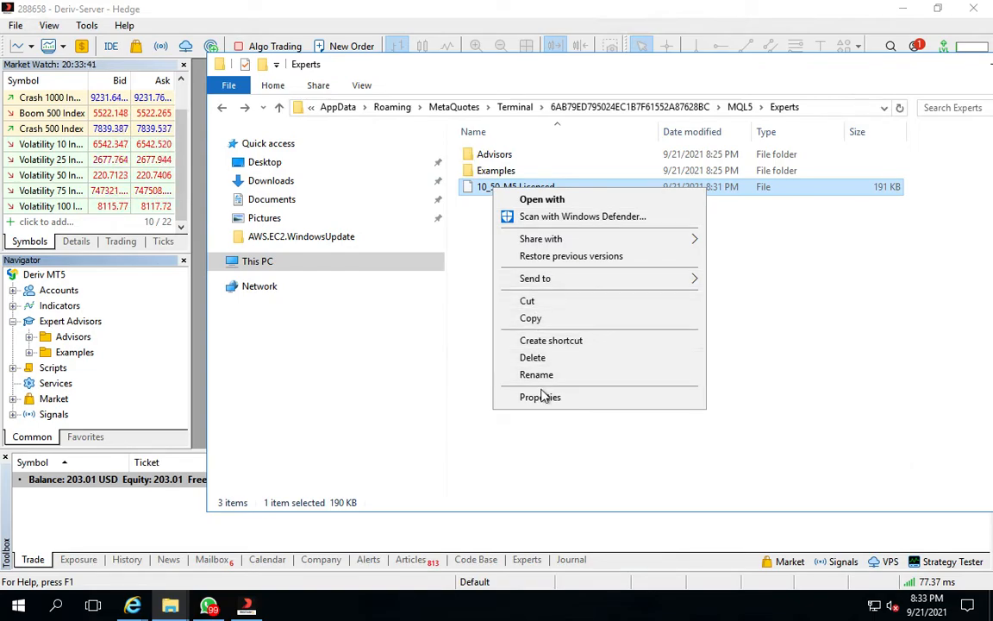
pyautogui.click(545, 359)
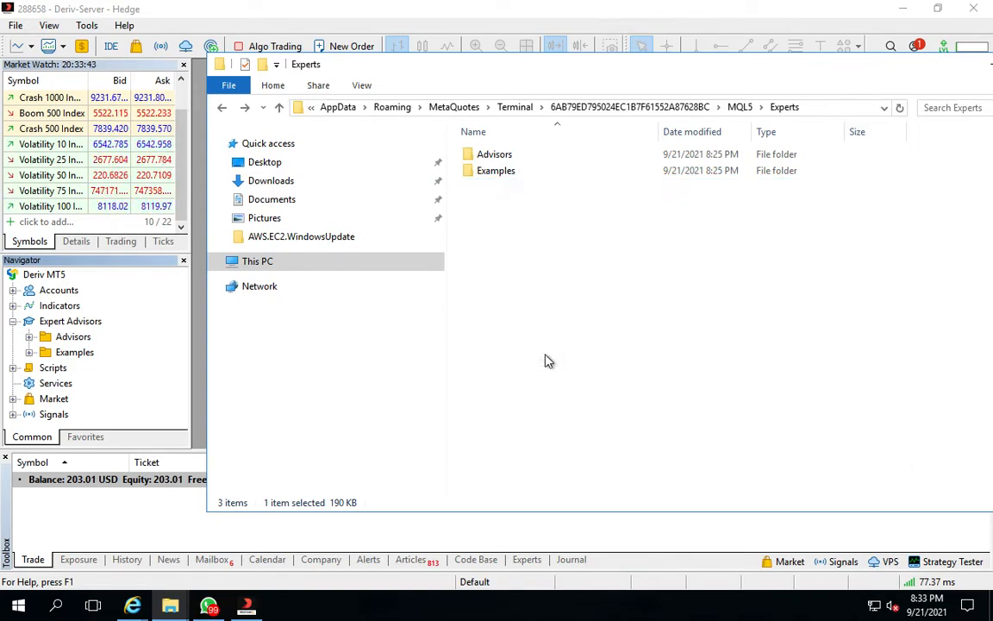
# Download the 10_50_M5 Licensed (2).ex5 document from the WhatsApp chat and save it in Downloads
pyautogui.click(244, 179)
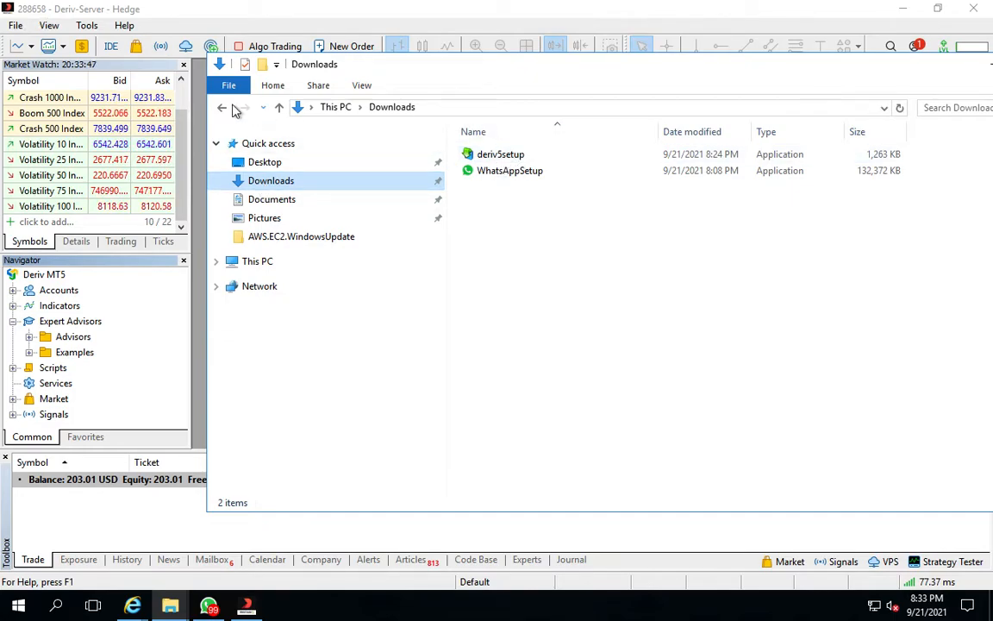
pyautogui.click(221, 110)
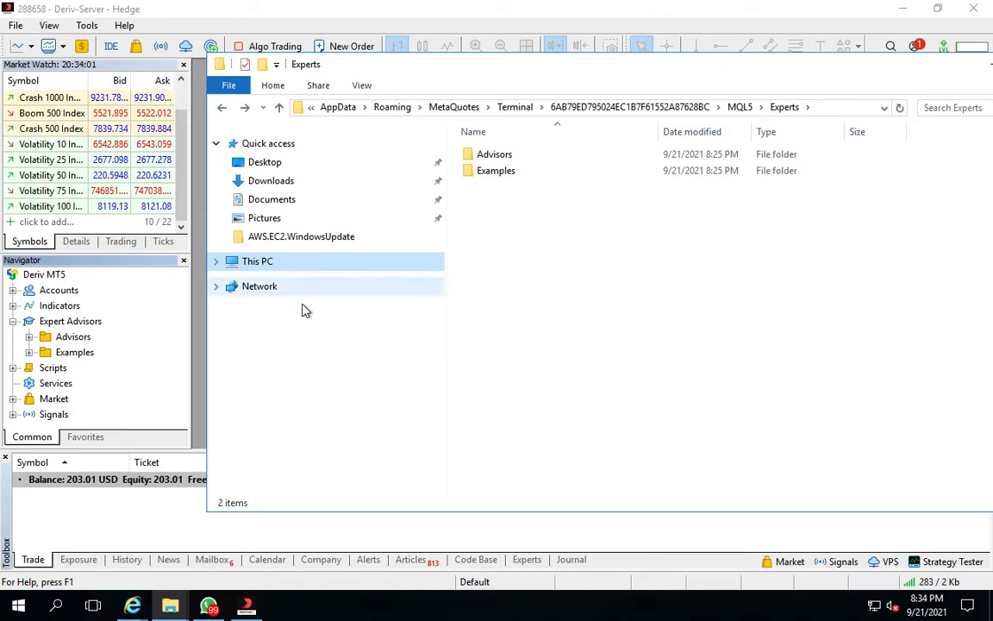
pyautogui.click(210, 610)
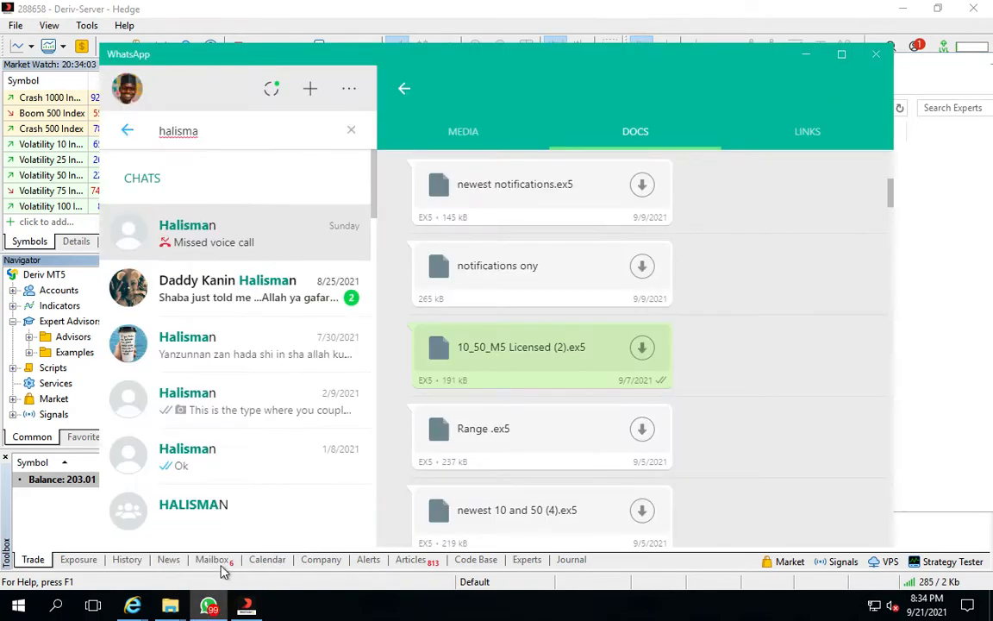
pyautogui.click(643, 349)
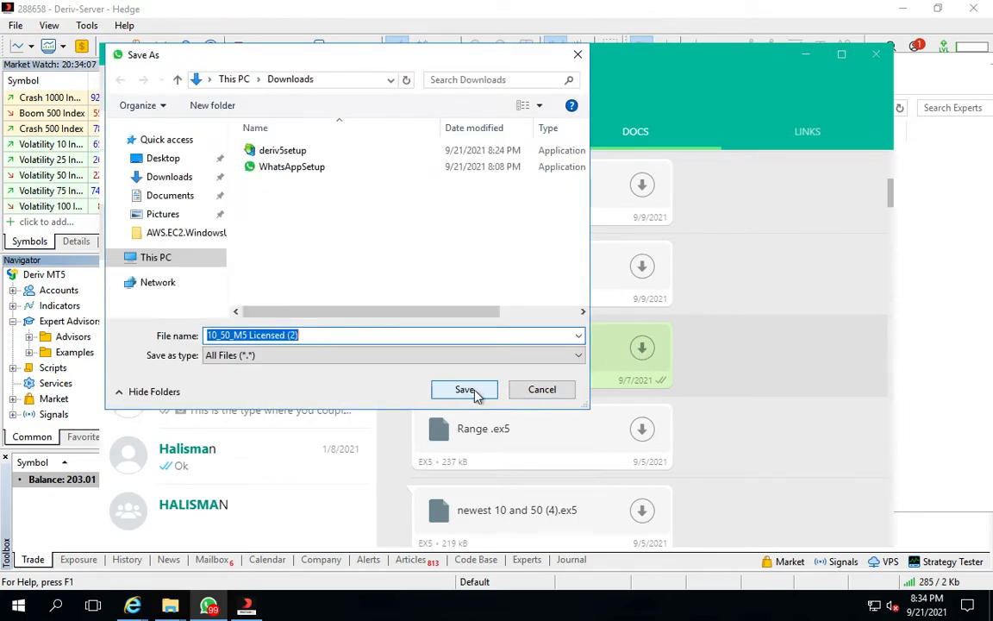
pyautogui.click(474, 393)
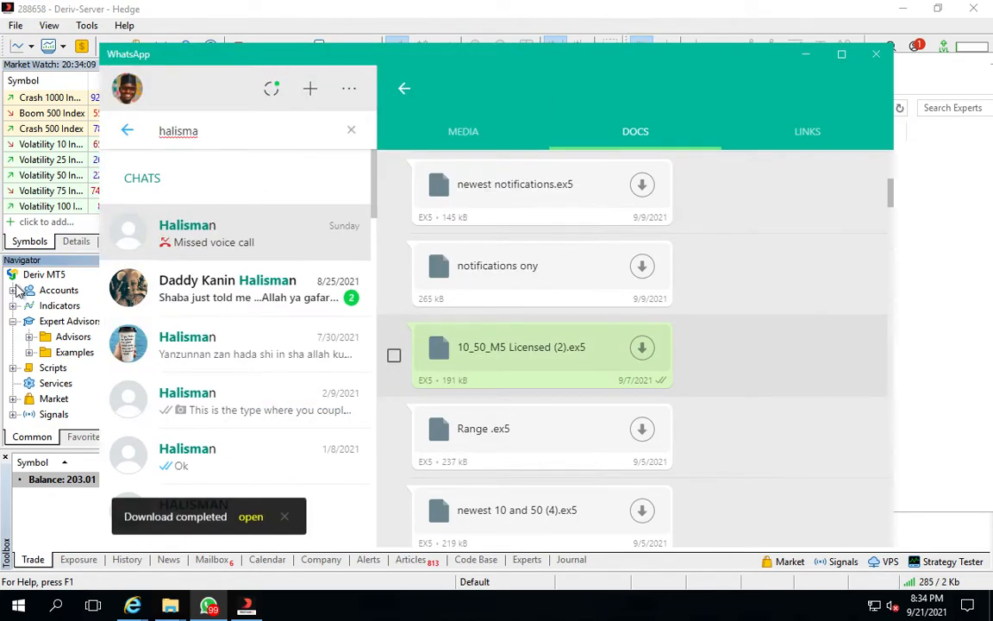
# Open the downloaded 10_50_M5 Licensed (2) file from the Downloads folder with MT5
pyautogui.moveTo(170, 609)
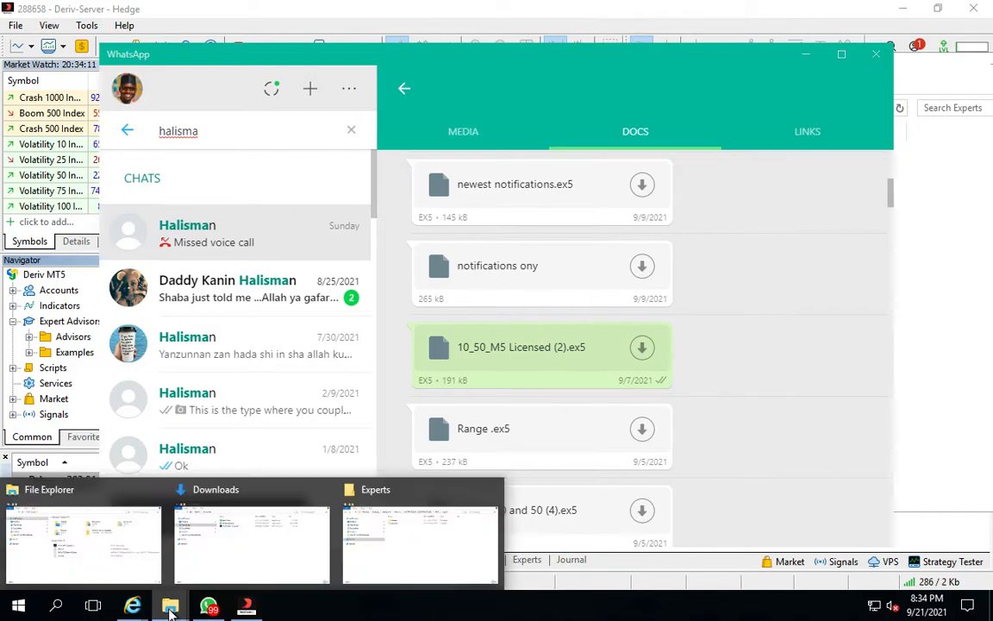
pyautogui.click(227, 548)
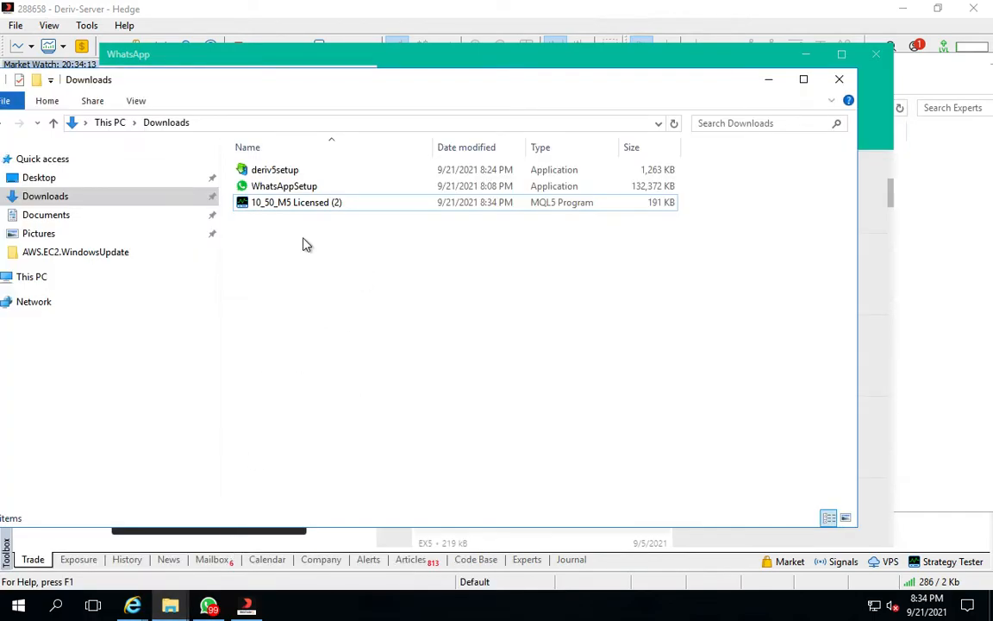
pyautogui.click(267, 208)
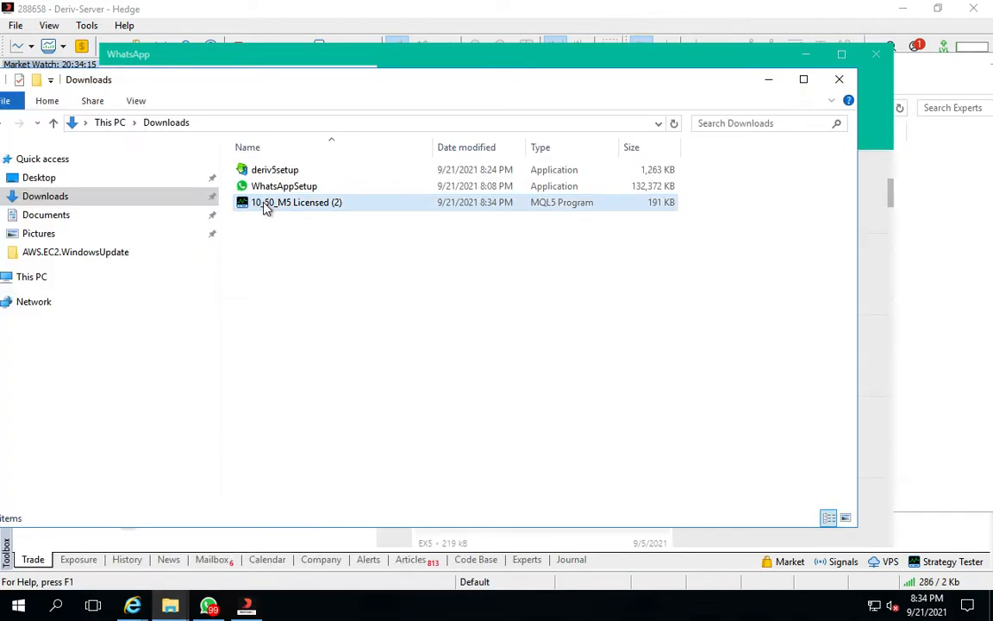
pyautogui.doubleClick(266, 208)
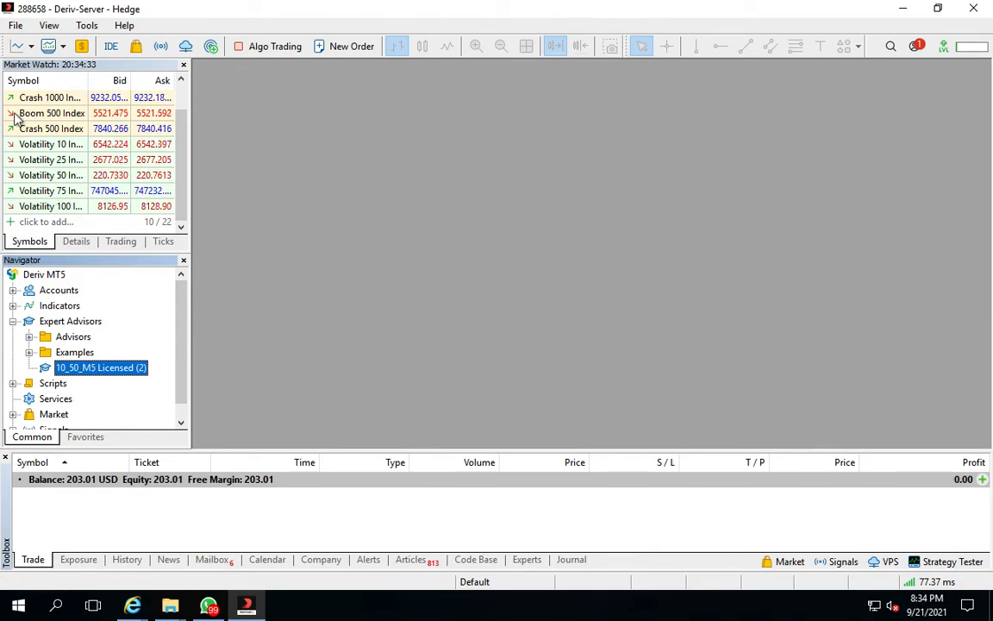
# Open the MT5 data folder and navigate into MQL5 > Experts
pyautogui.click(16, 25)
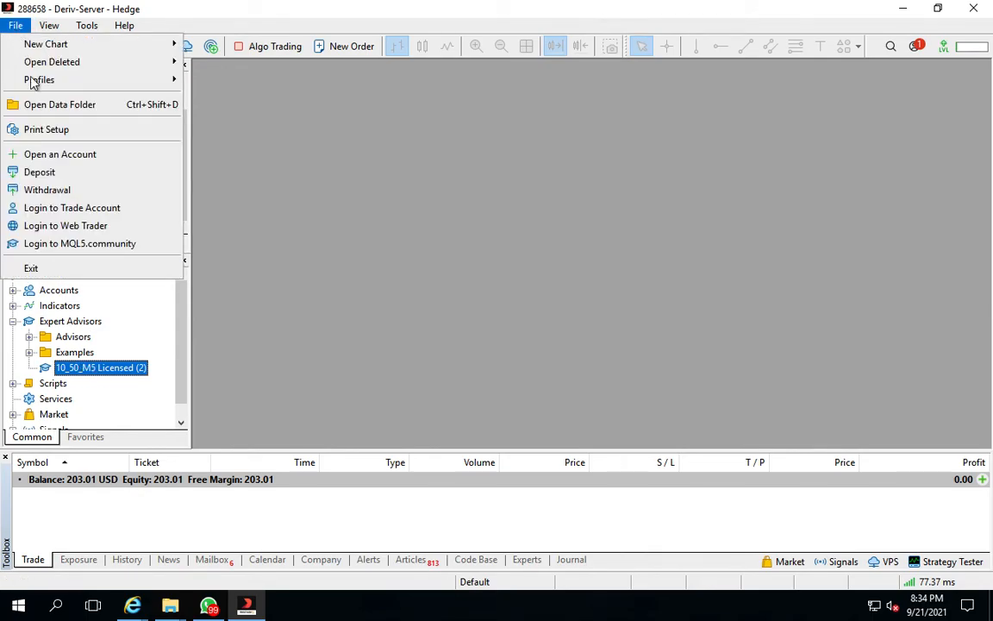
pyautogui.click(43, 103)
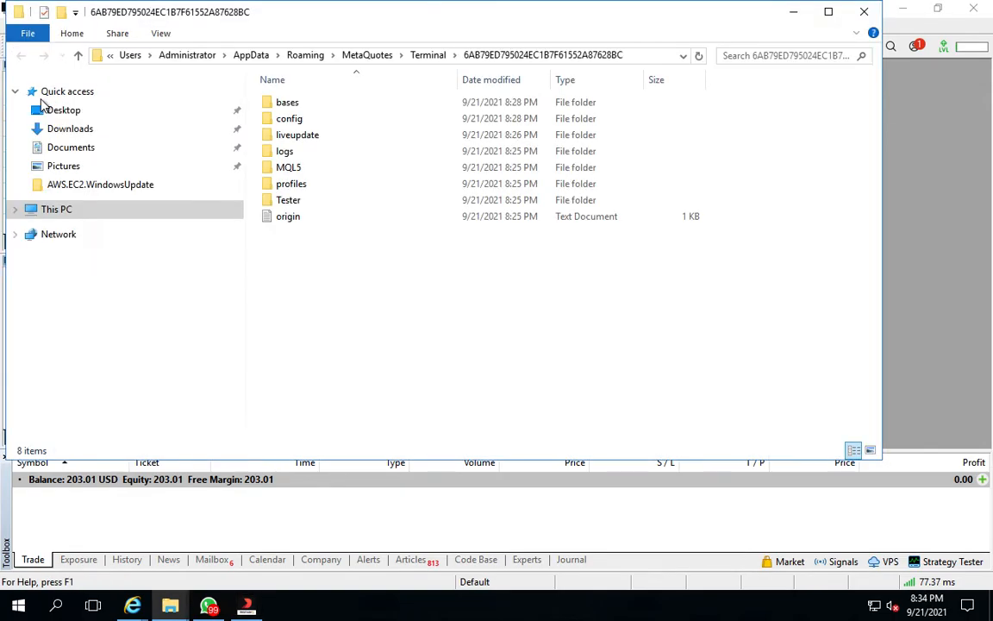
pyautogui.doubleClick(267, 167)
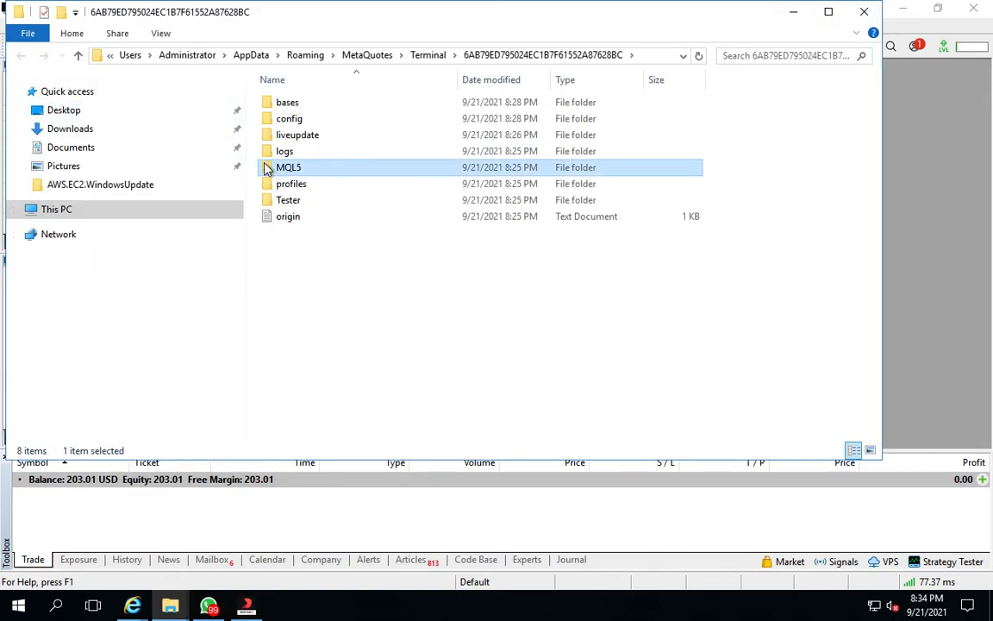
pyautogui.doubleClick(293, 104)
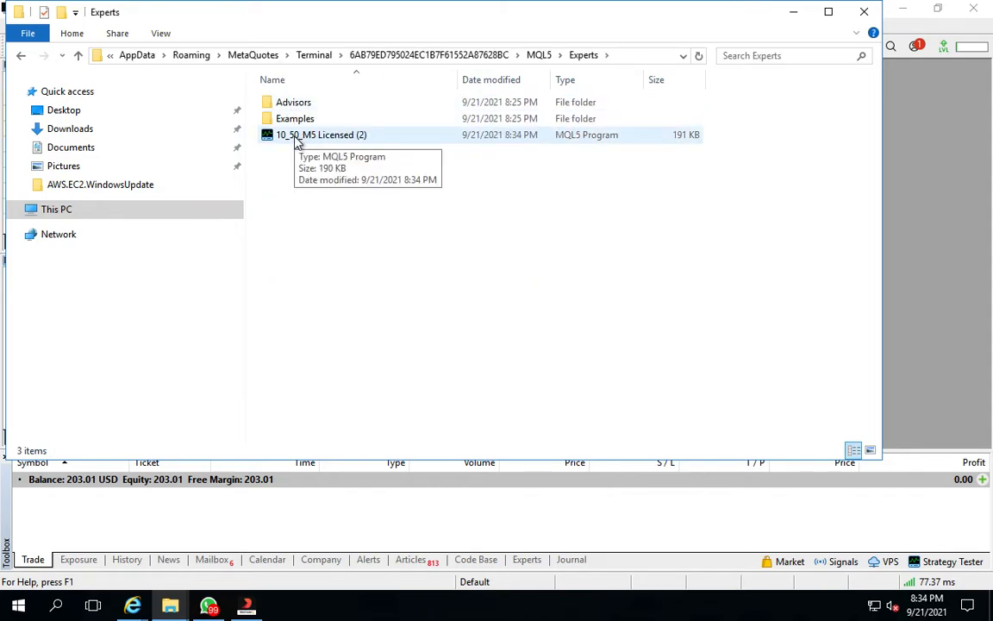
# Rename the advisor file in Experts to 10_50_M5 Licensed and close the folder window
pyautogui.click(368, 137)
pyautogui.click(368, 138)
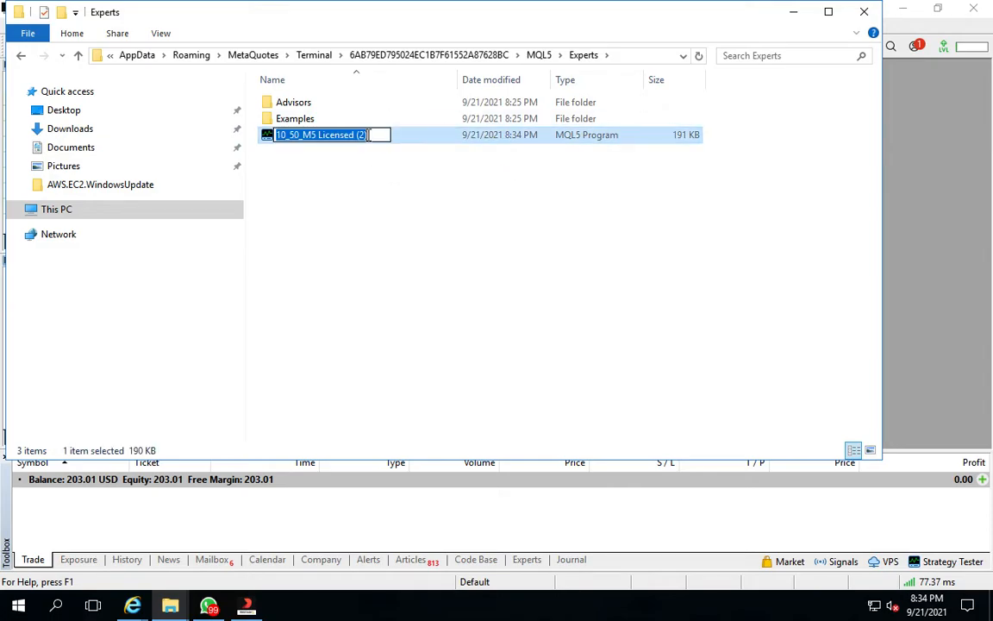
pyautogui.click(372, 135)
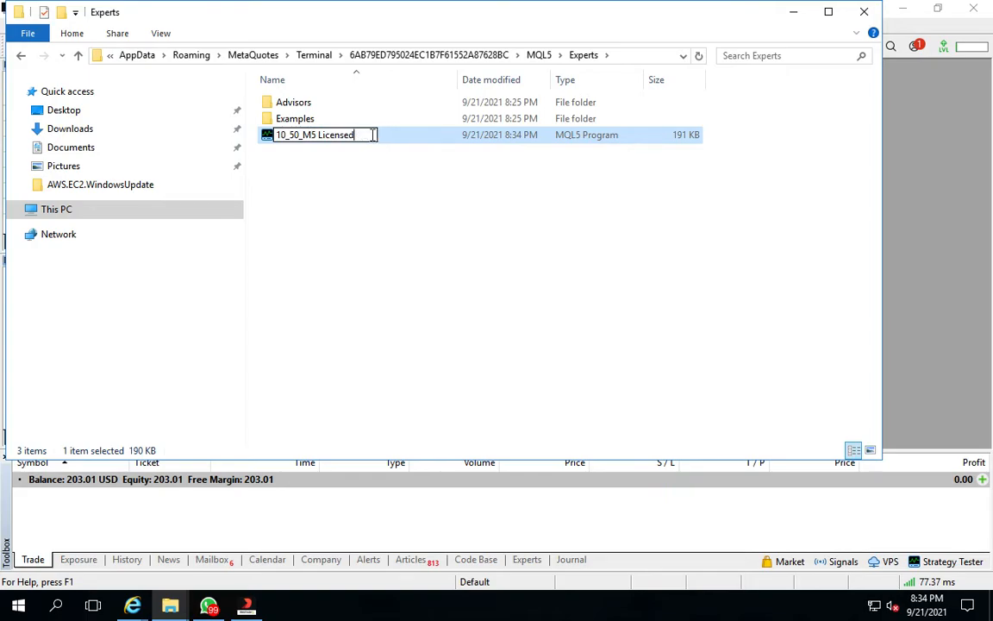
pyautogui.press('Return')
pyautogui.click(933, 153)
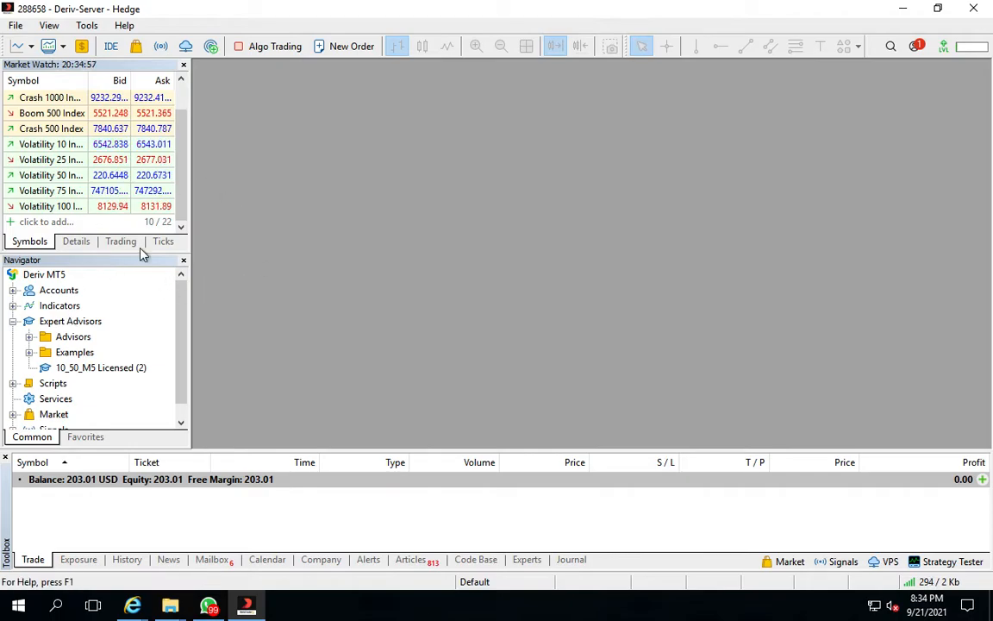
# Open a chart window for Volatility 10 Index from Market Watch and maximize it
pyautogui.click(181, 81)
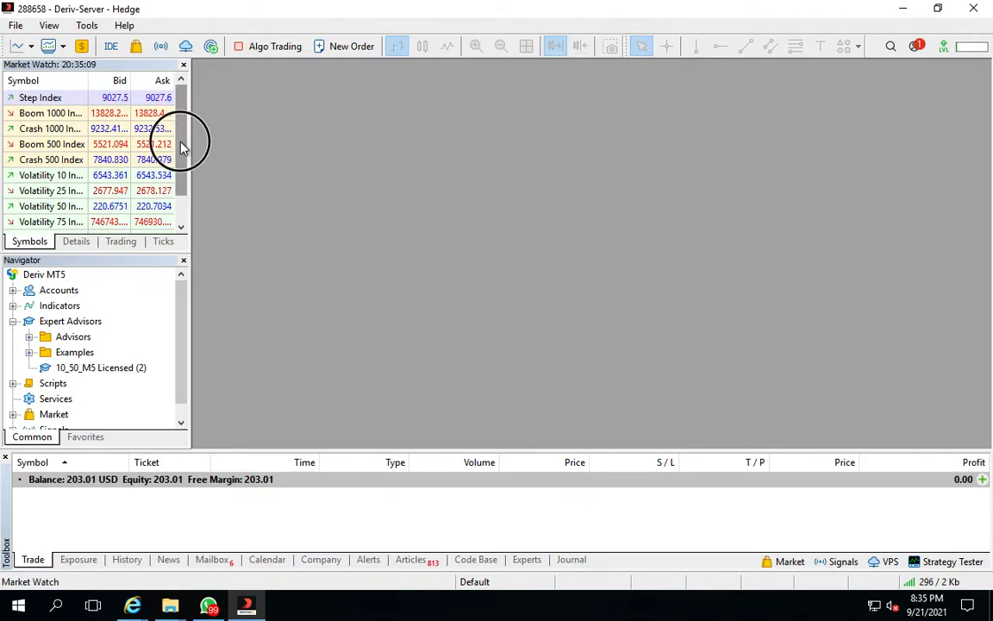
pyautogui.moveTo(181, 148); pyautogui.dragTo(182, 235)
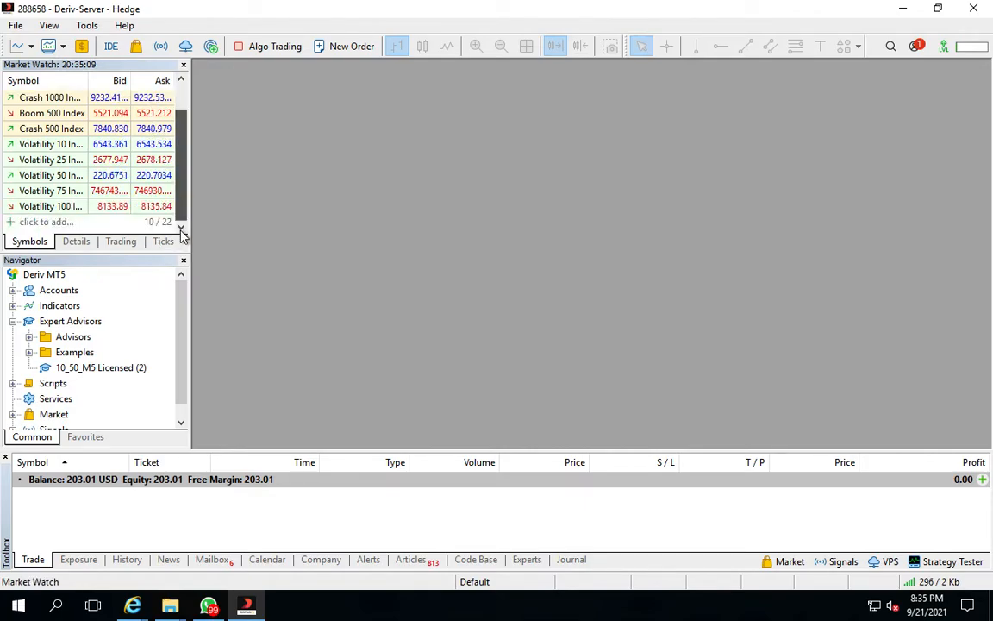
pyautogui.click(182, 97)
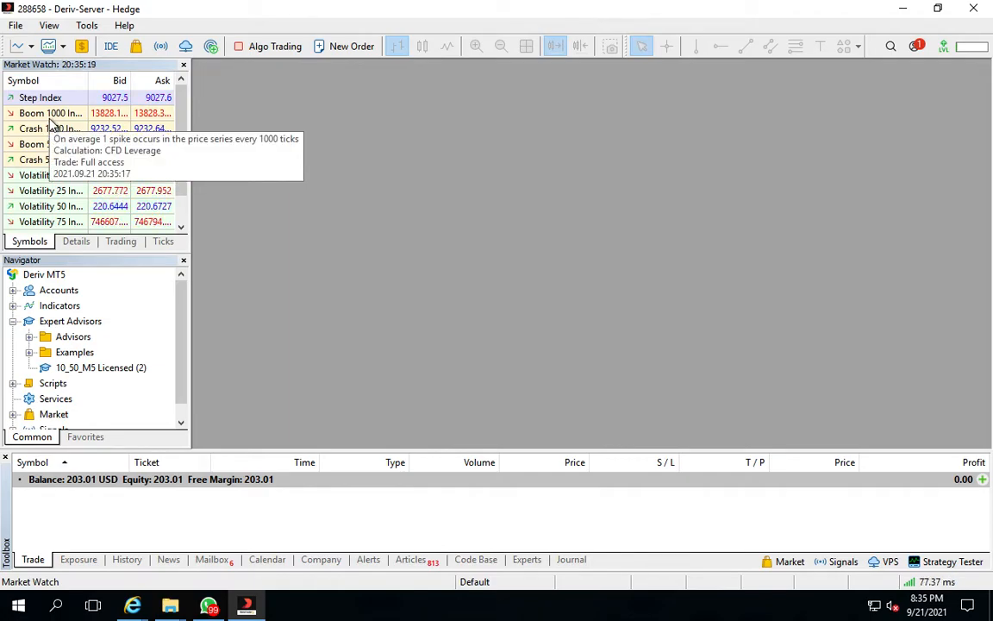
pyautogui.click(49, 193)
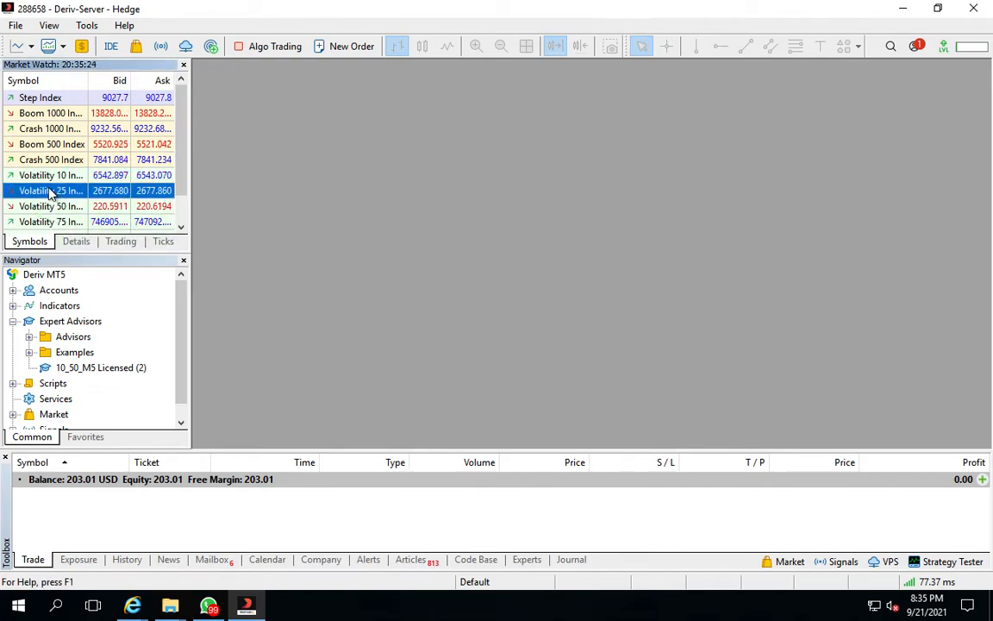
pyautogui.rightClick(49, 193)
pyautogui.click(34, 177)
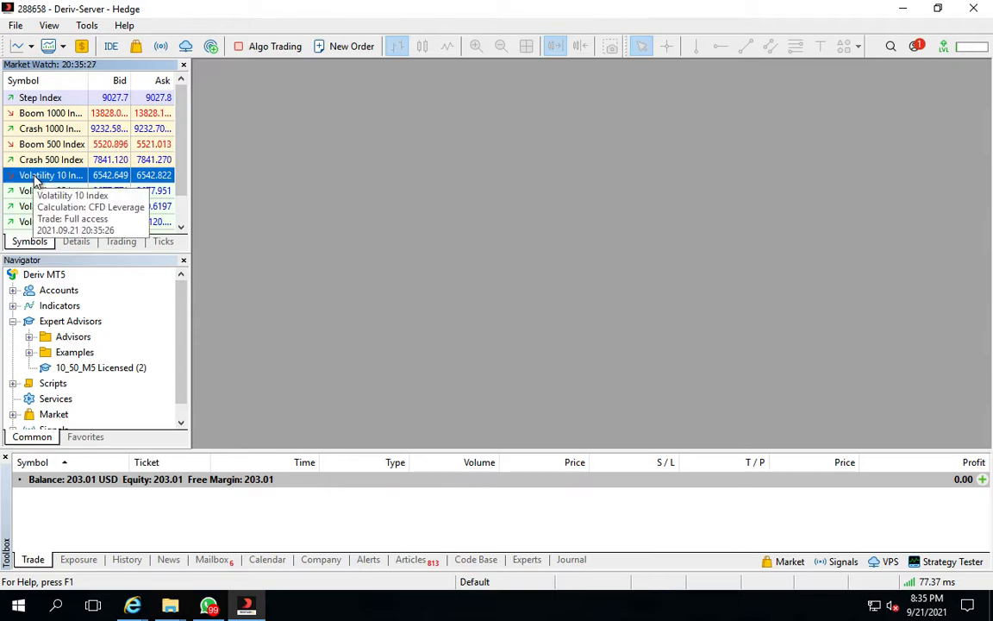
pyautogui.rightClick(34, 177)
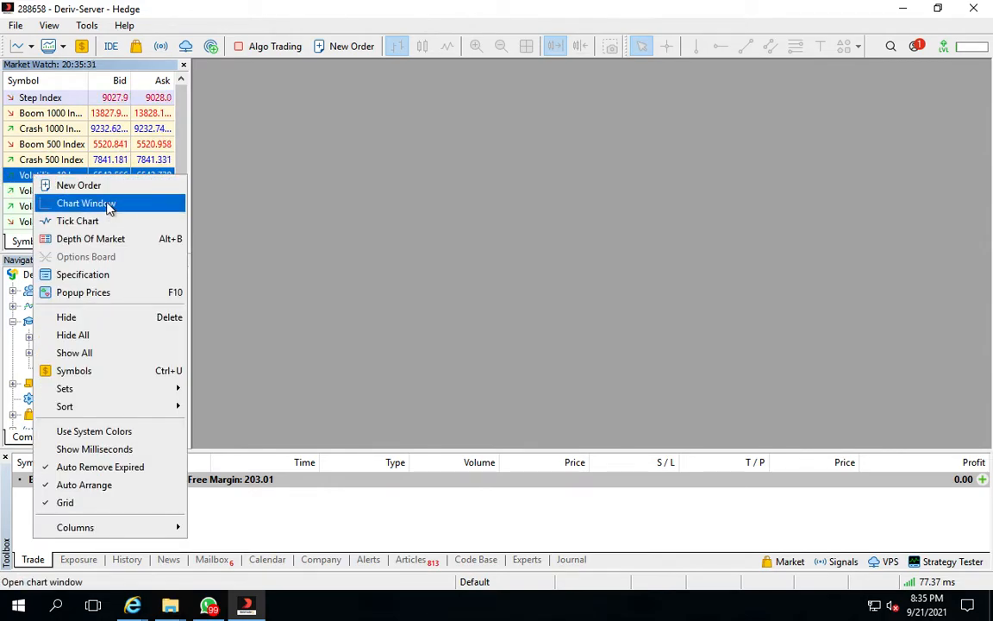
pyautogui.click(110, 206)
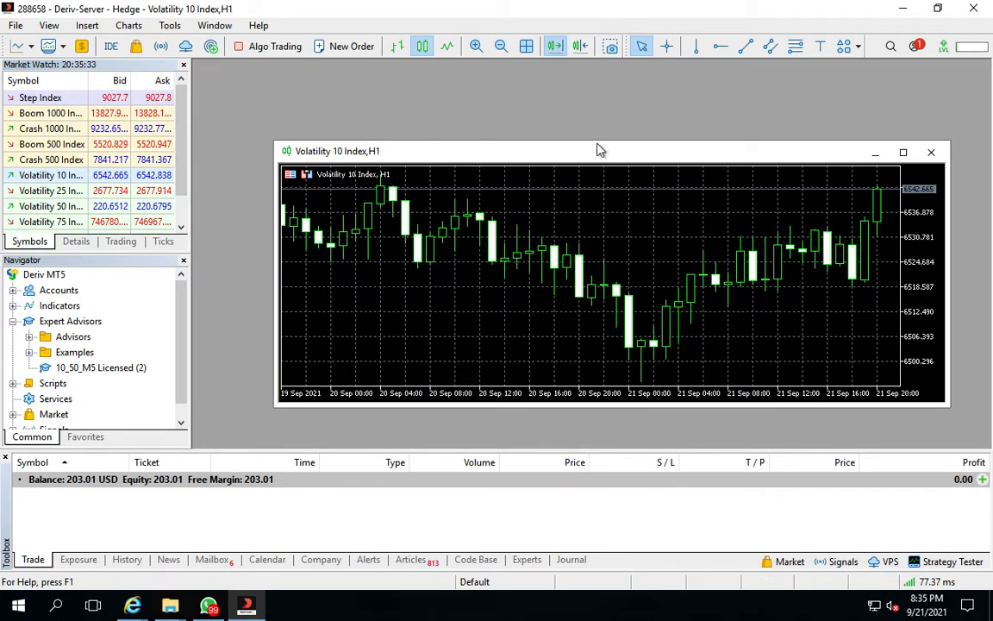
pyautogui.click(902, 151)
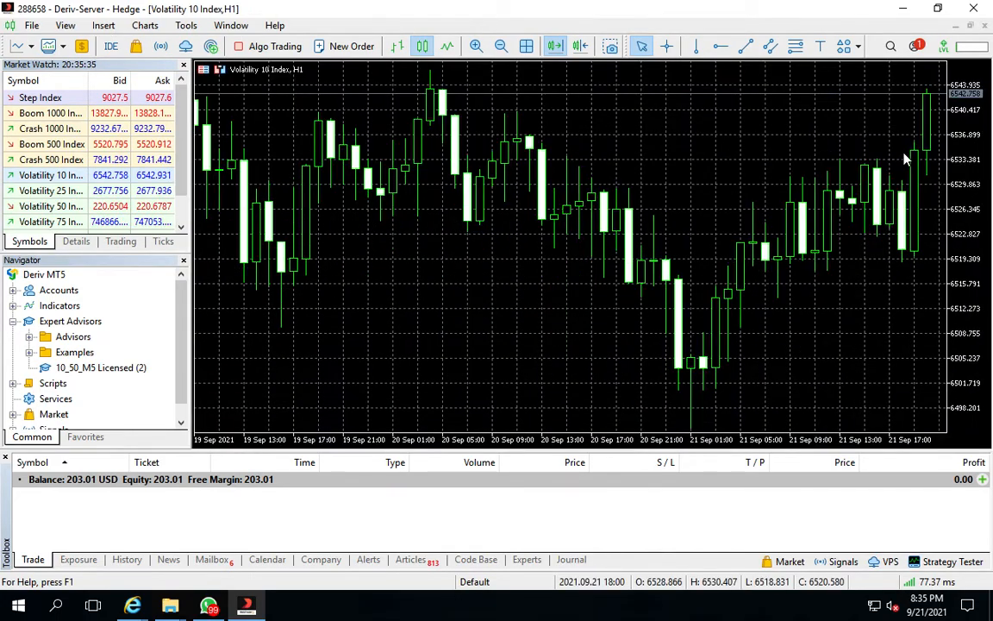
# Open a chart window for Volatility 25 Index from Market Watch
pyautogui.click(39, 196)
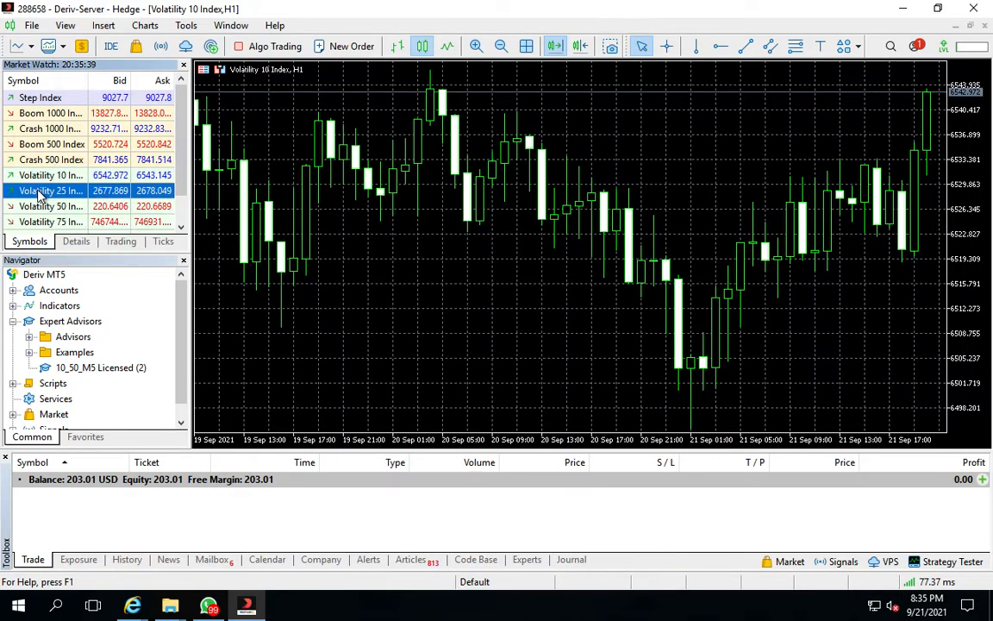
pyautogui.rightClick(39, 196)
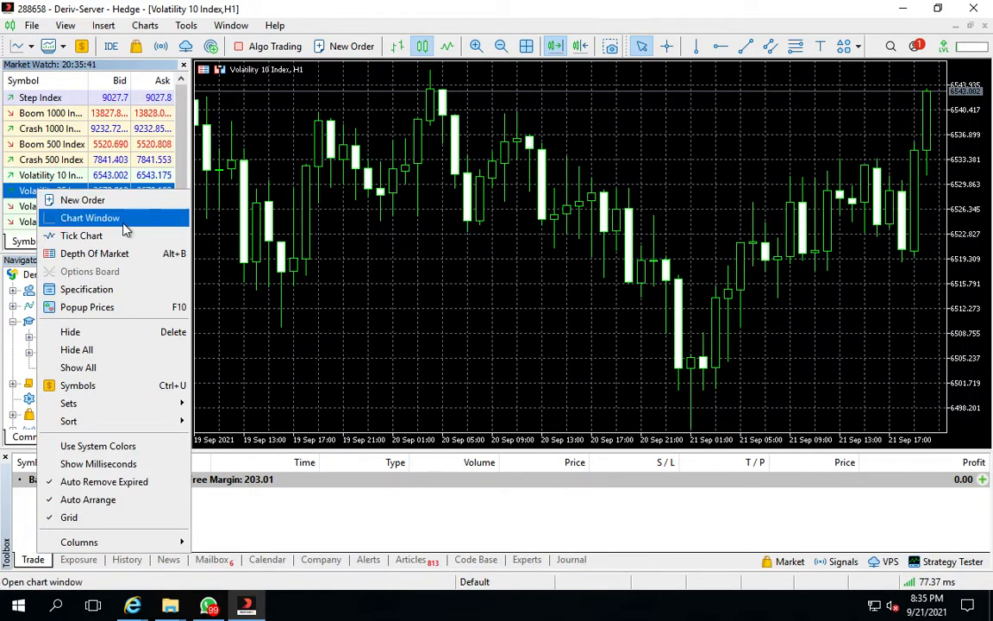
pyautogui.click(90, 218)
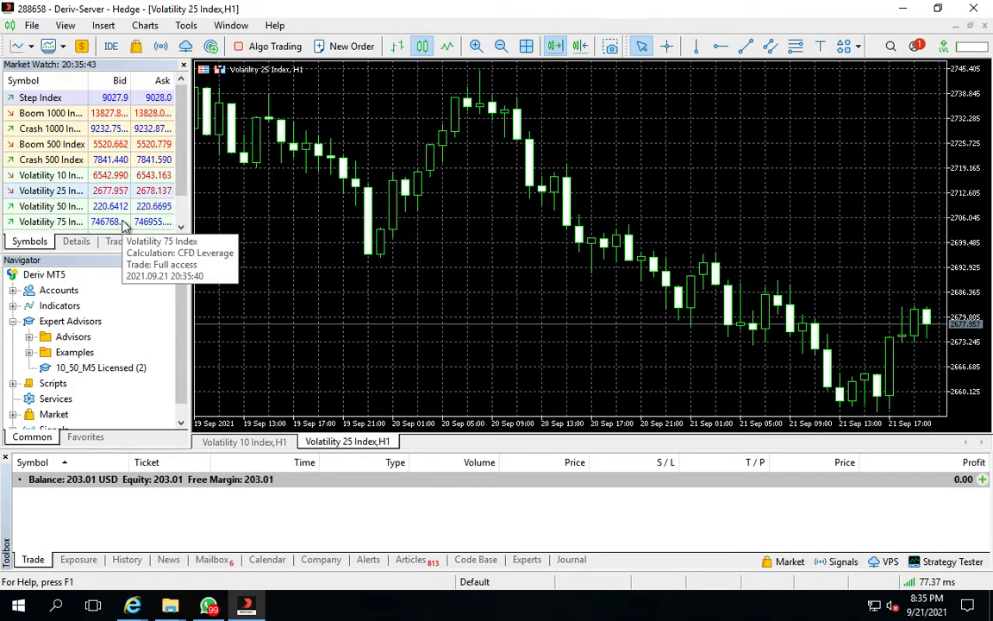
# Open a chart window for Volatility 50 Index from Market Watch
pyautogui.click(38, 206)
pyautogui.rightClick(39, 207)
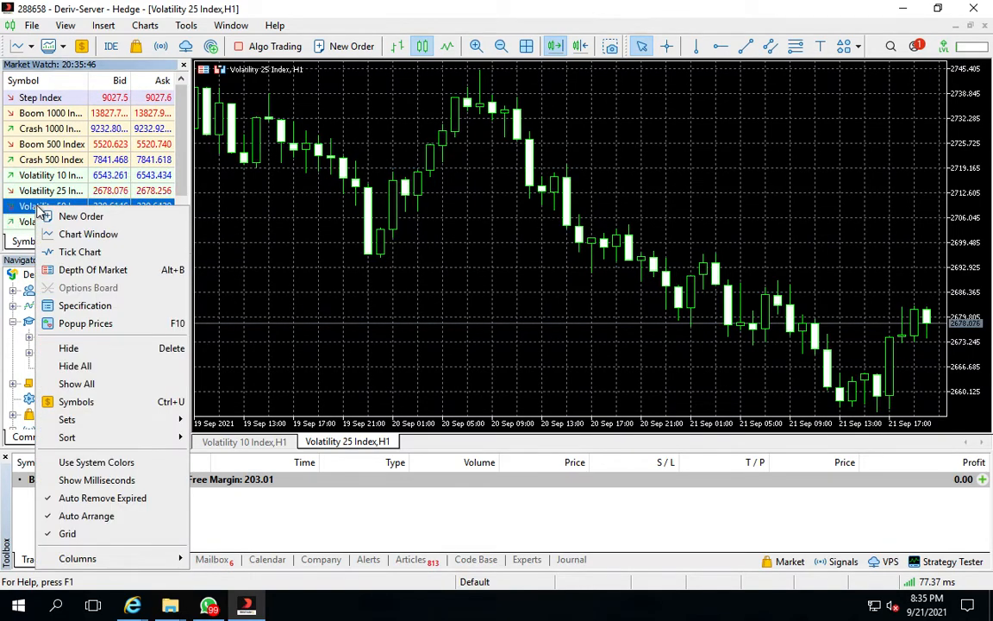
pyautogui.click(98, 234)
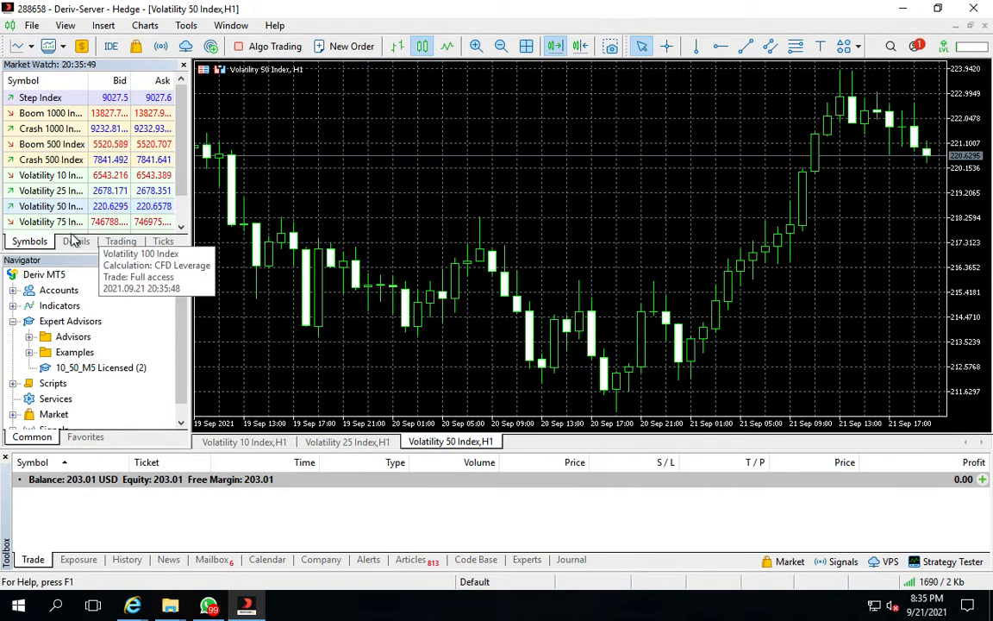
# Open a chart window for Volatility 75 Index from Market Watch
pyautogui.click(39, 224)
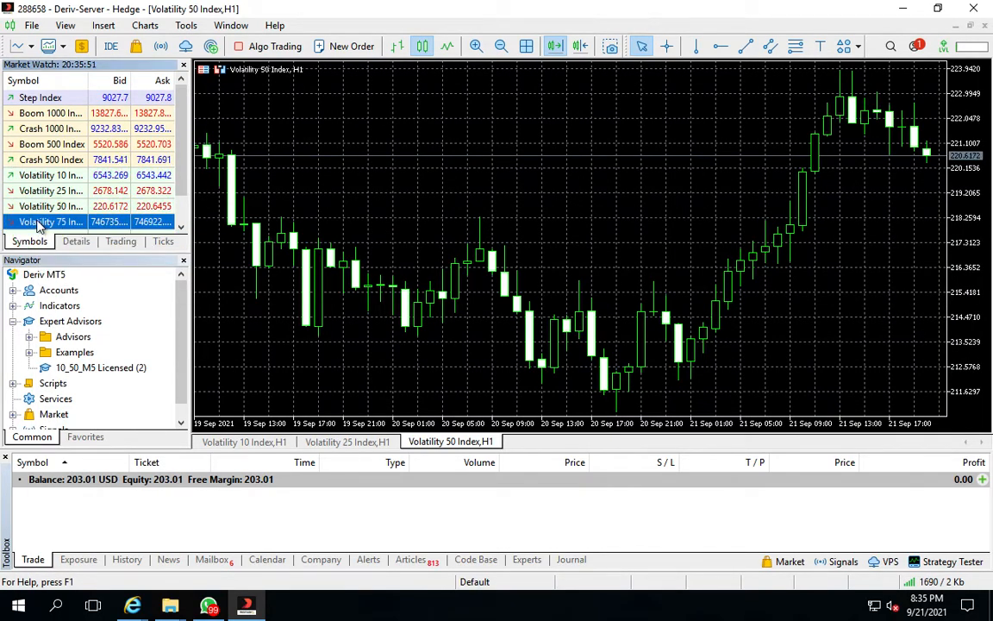
pyautogui.rightClick(37, 224)
pyautogui.click(90, 248)
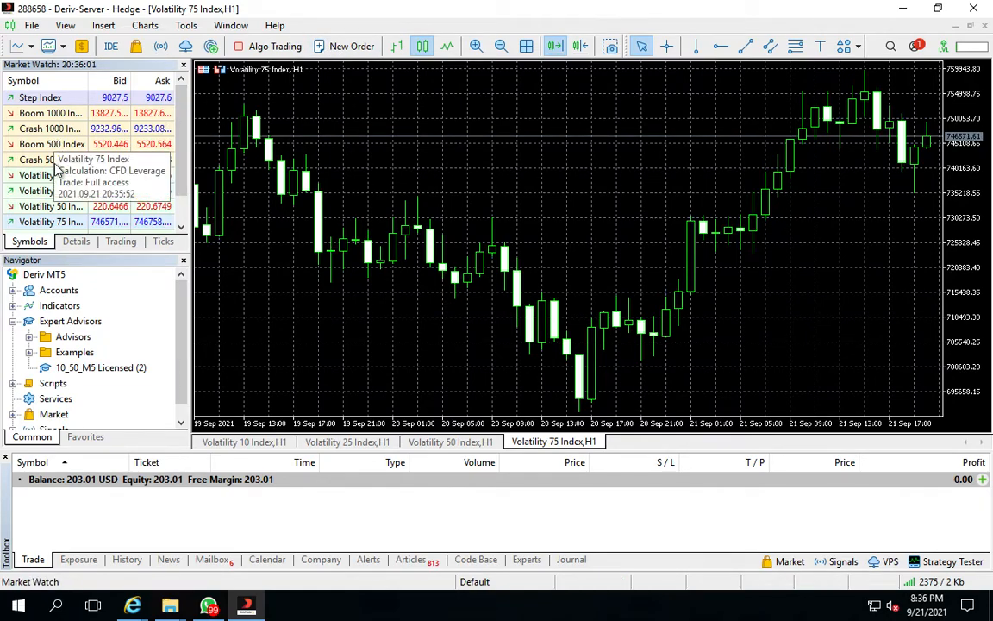
# Switch to the Volatility 10 Index chart and set its timeframe to 5 Minutes
pyautogui.moveTo(178, 93)
pyautogui.mouseDown()
pyautogui.moveTo(190, 200)
pyautogui.moveTo(178, 116)
pyautogui.moveTo(189, 89)
pyautogui.moveTo(181, 97)
pyautogui.mouseUp()
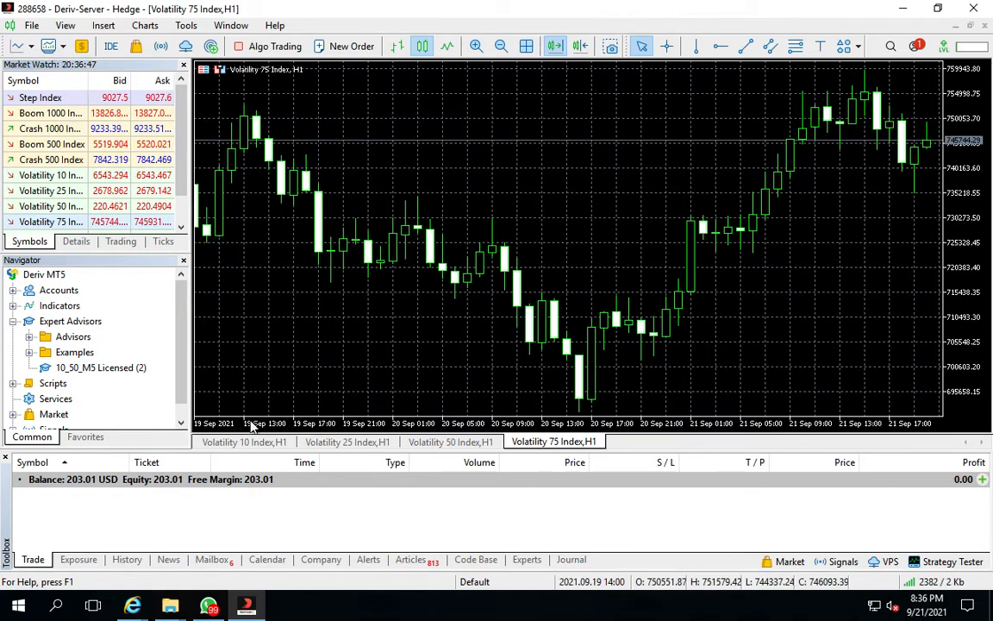
pyautogui.click(228, 443)
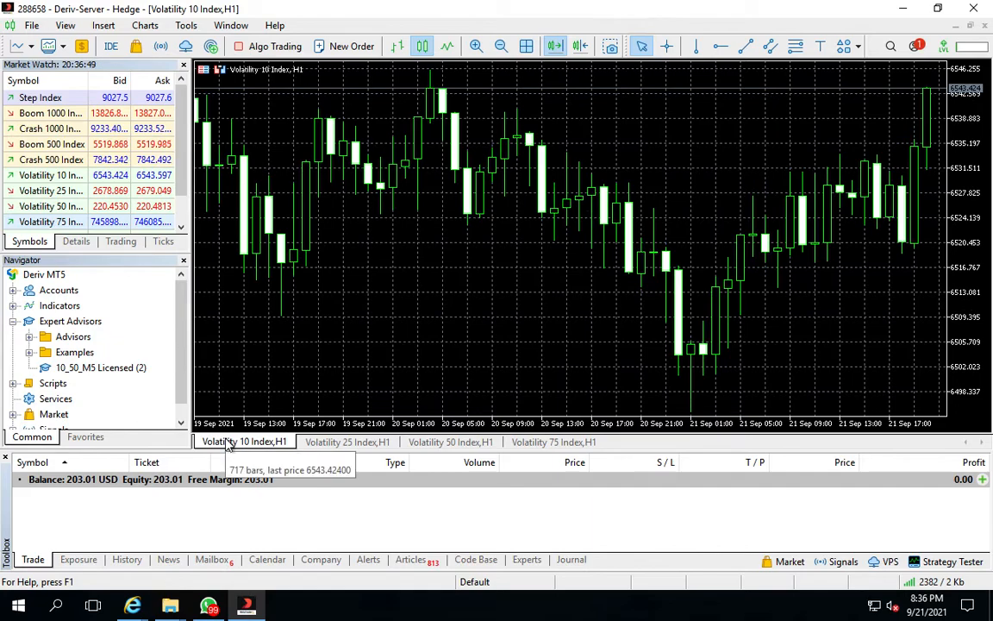
pyautogui.click(146, 27)
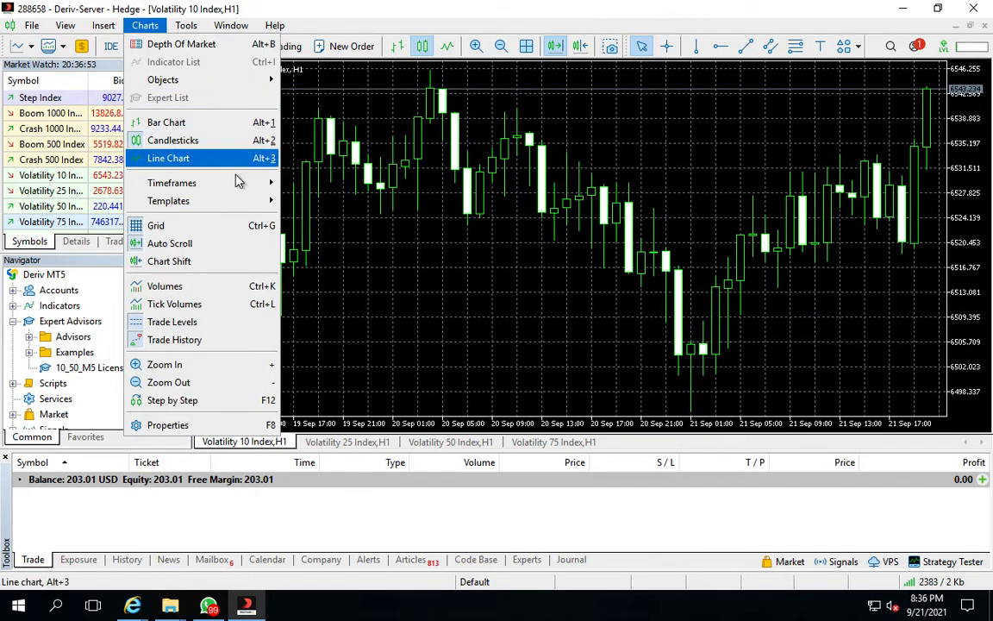
pyautogui.moveTo(258, 185)
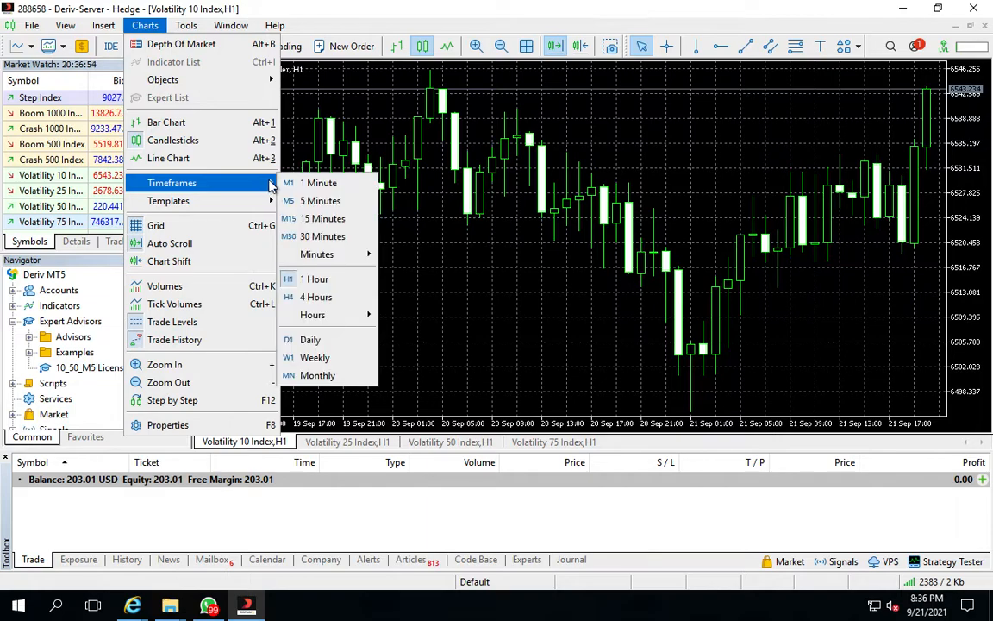
pyautogui.click(330, 204)
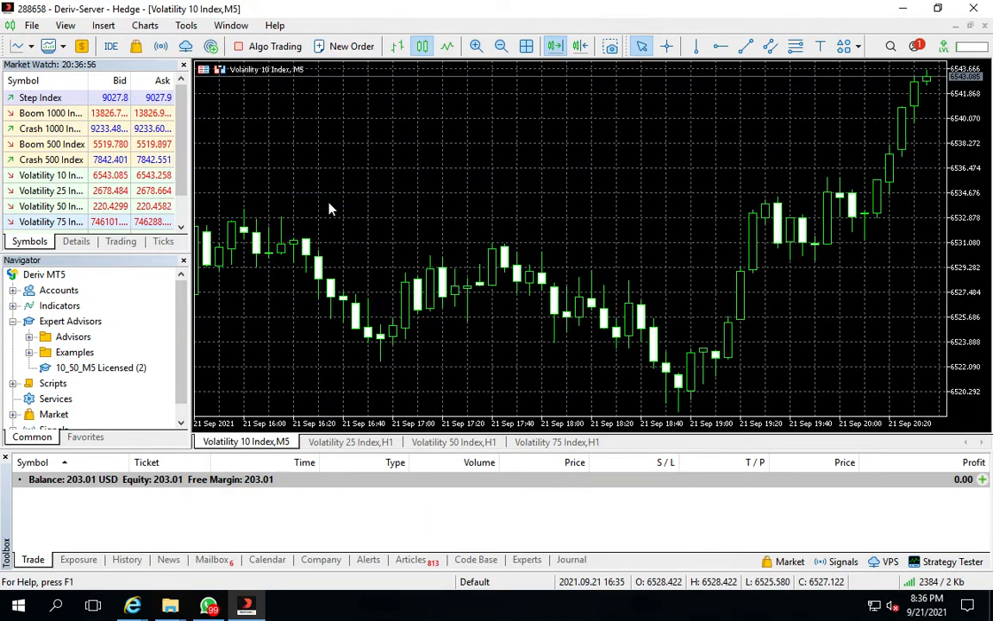
# Switch to the Volatility 25 Index chart and set its timeframe to 5 Minutes
pyautogui.click(353, 442)
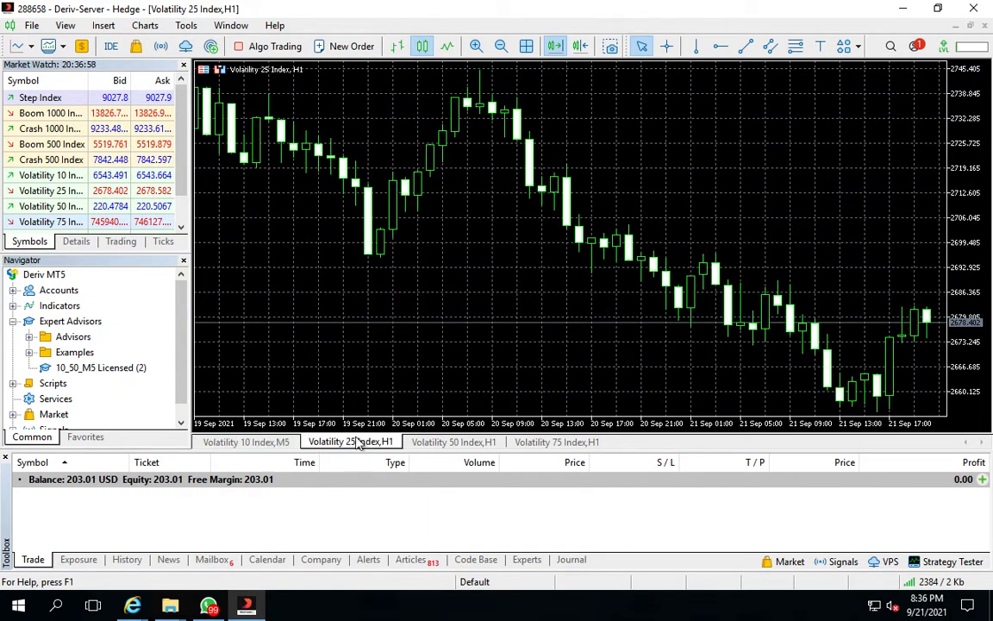
pyautogui.click(145, 26)
pyautogui.moveTo(235, 182)
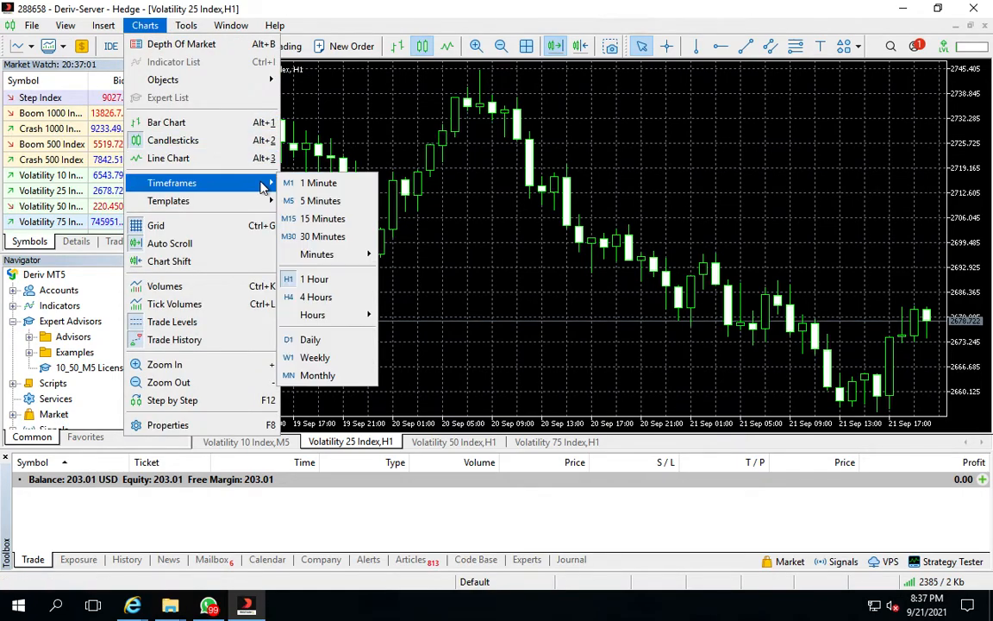
pyautogui.click(322, 204)
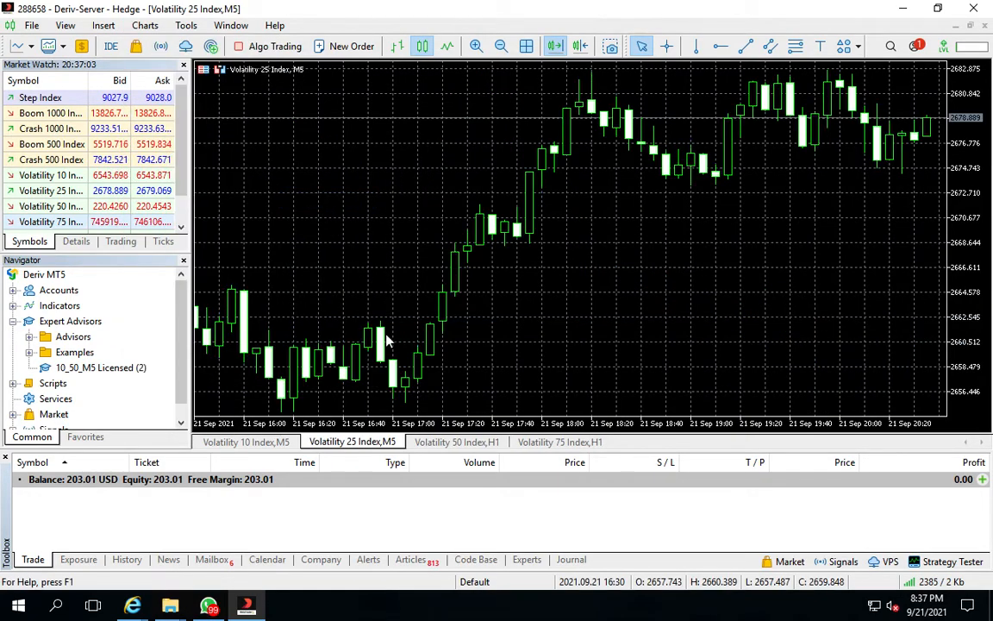
# Switch to the Volatility 50 Index chart and set its timeframe to 5 Minutes
pyautogui.click(459, 442)
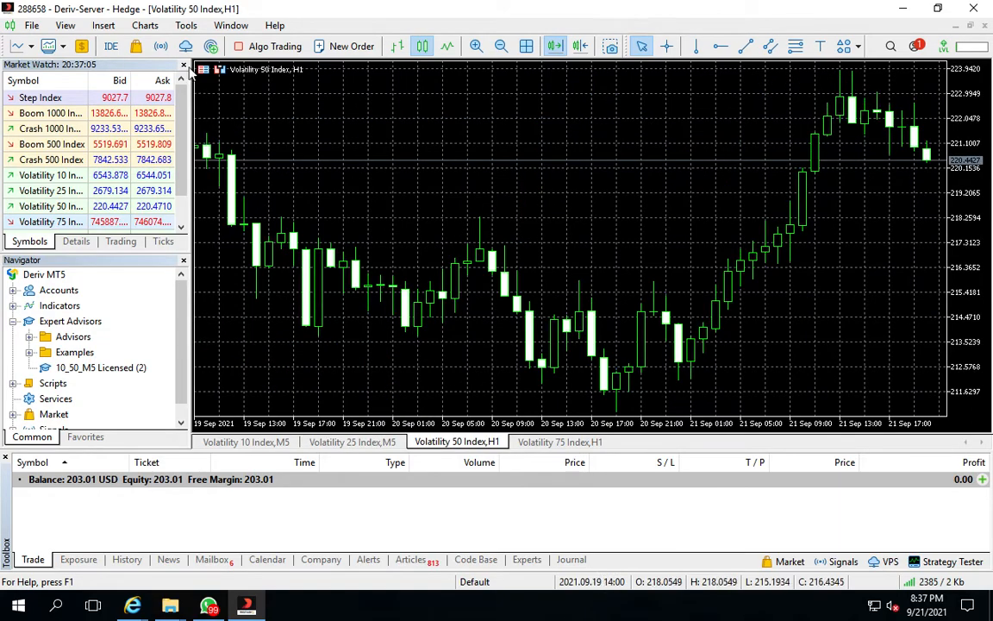
pyautogui.click(152, 28)
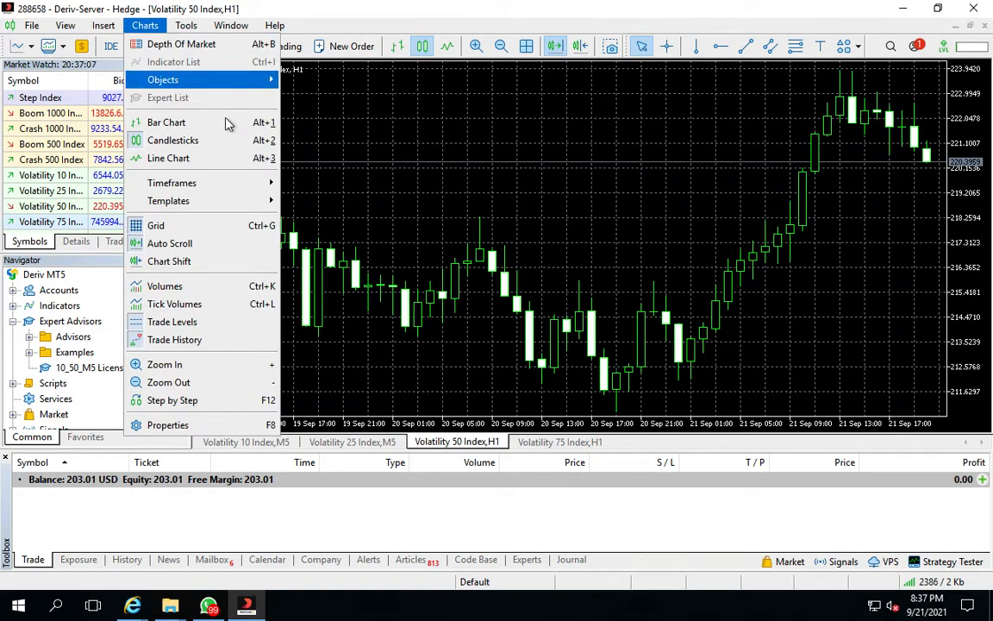
pyautogui.moveTo(268, 184)
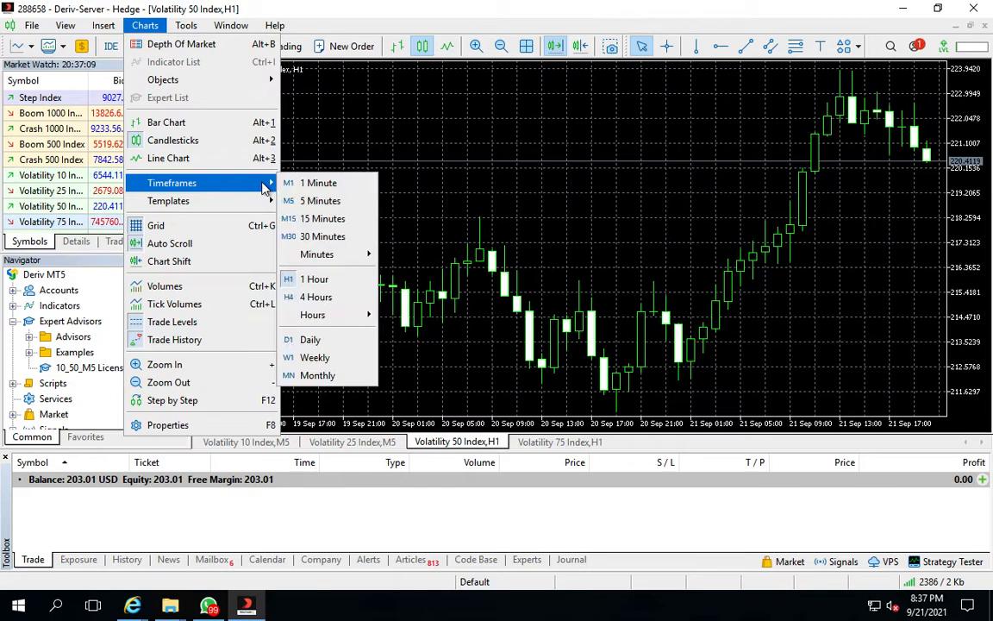
pyautogui.click(334, 202)
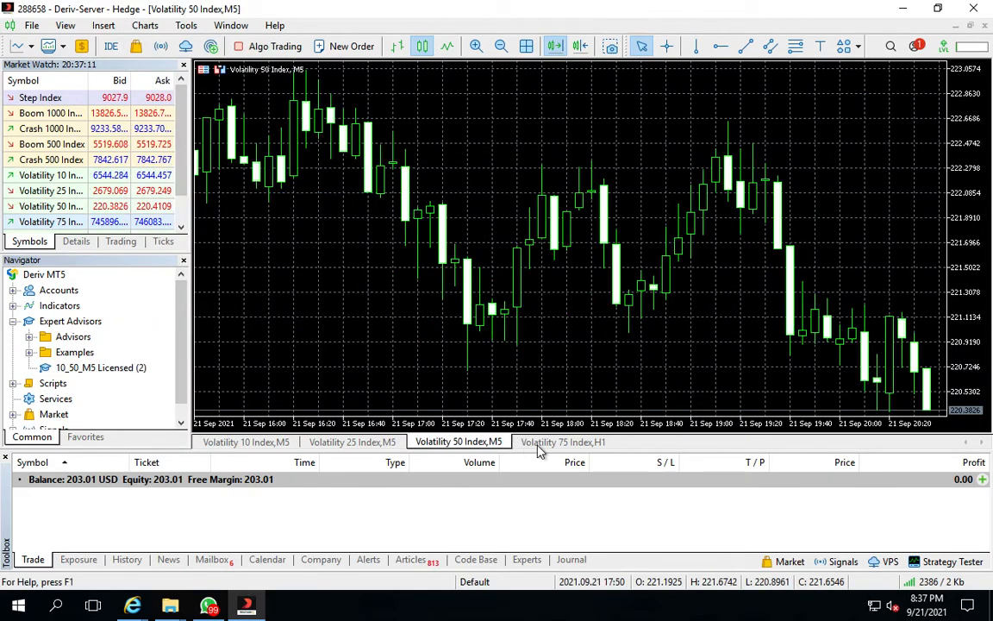
# Set the Volatility 75 Index chart to the 5 Minutes timeframe and turn on Algo Trading
pyautogui.click(539, 445)
pyautogui.click(145, 25)
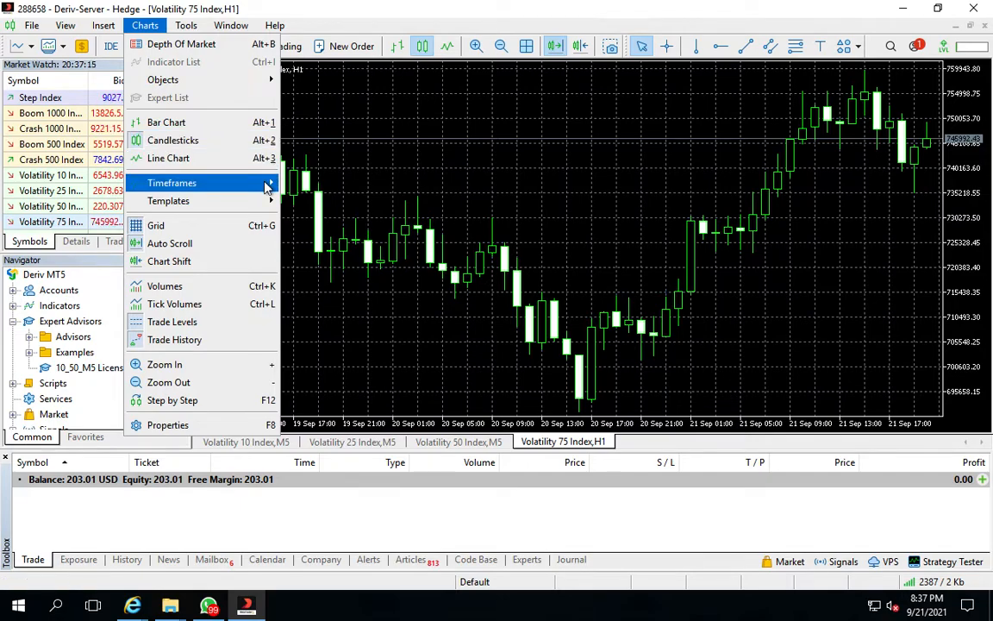
pyautogui.moveTo(269, 183)
pyautogui.click(323, 204)
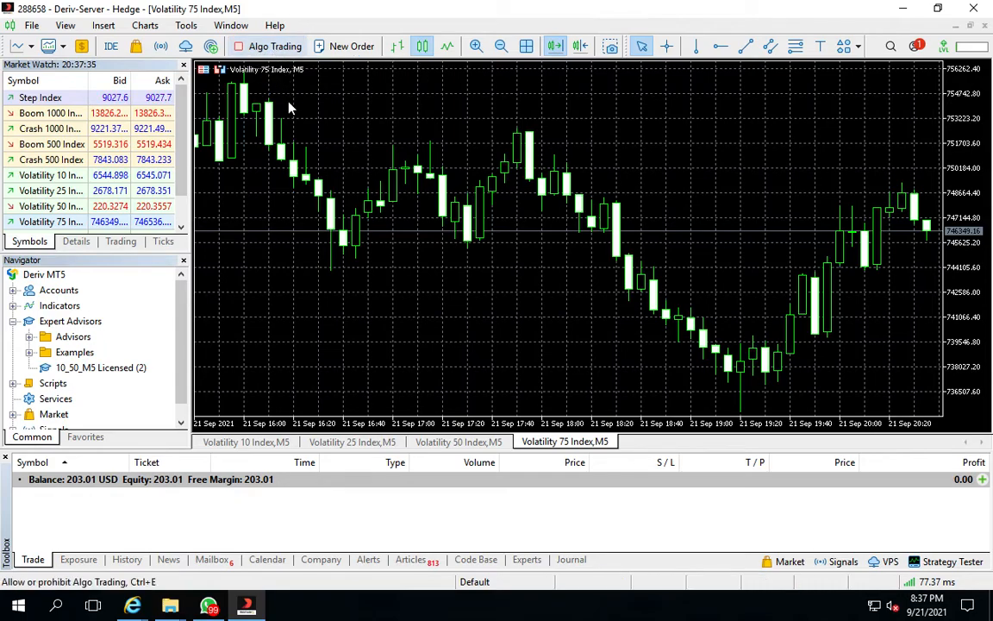
pyautogui.click(257, 48)
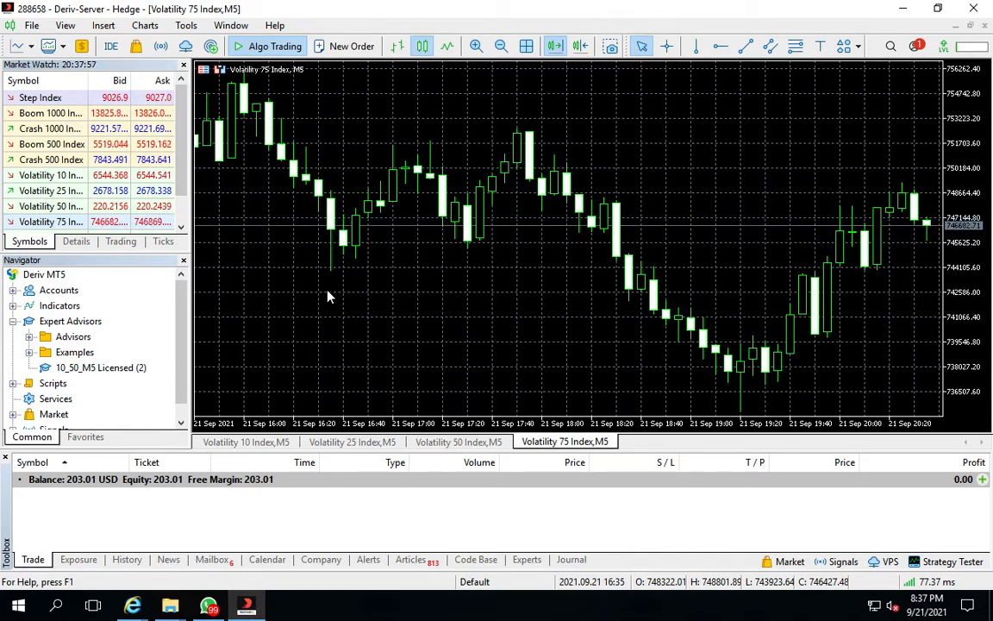
pyautogui.moveTo(299, 4)
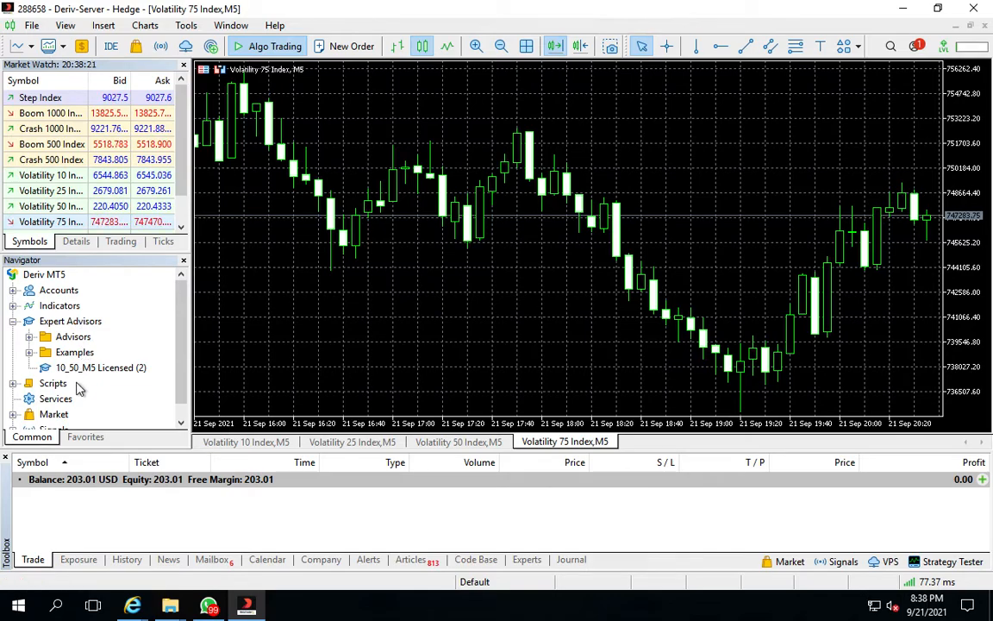
# On the Volatility 10 Index chart, attach a Moving Average indicator with period 10 and Exponential method
pyautogui.click(242, 445)
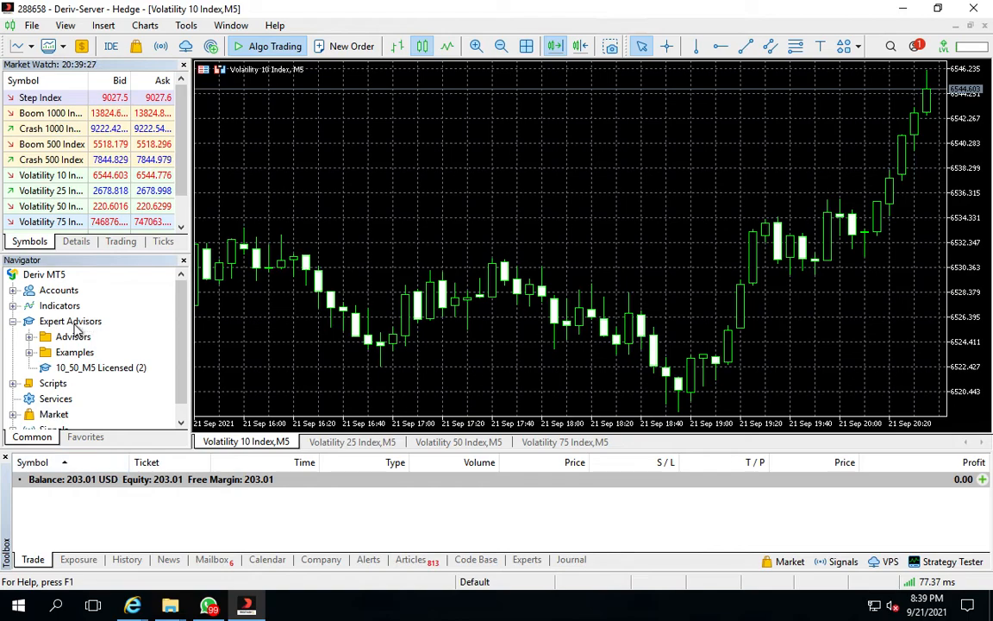
pyautogui.click(13, 306)
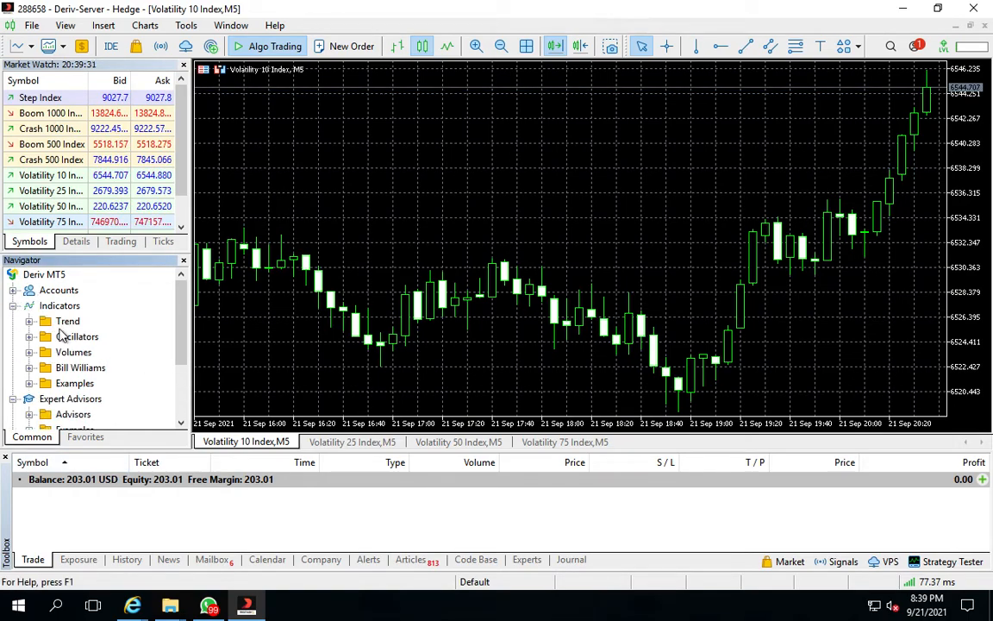
pyautogui.click(30, 321)
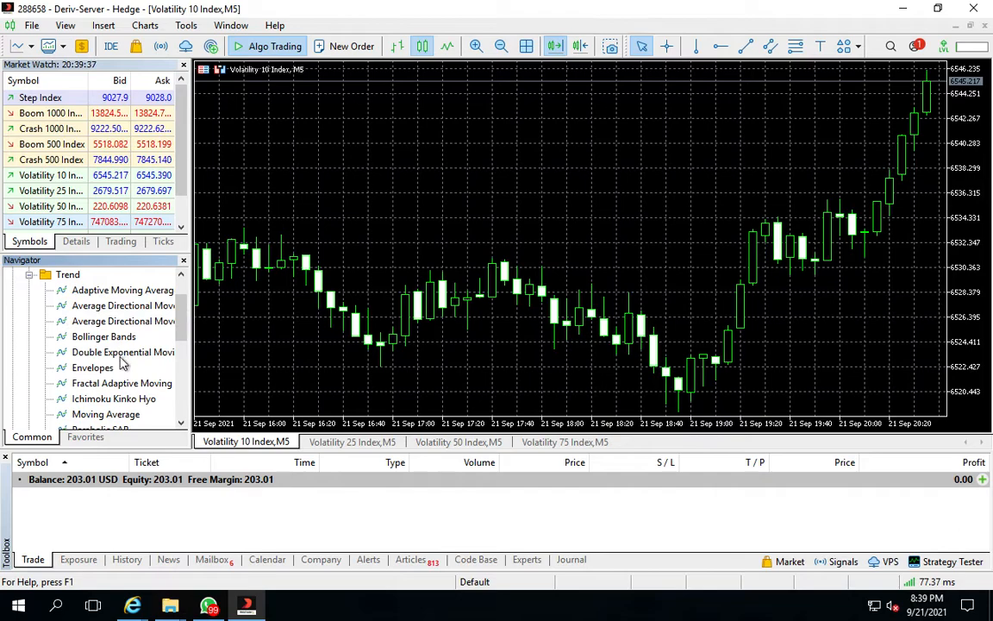
pyautogui.rightClick(126, 416)
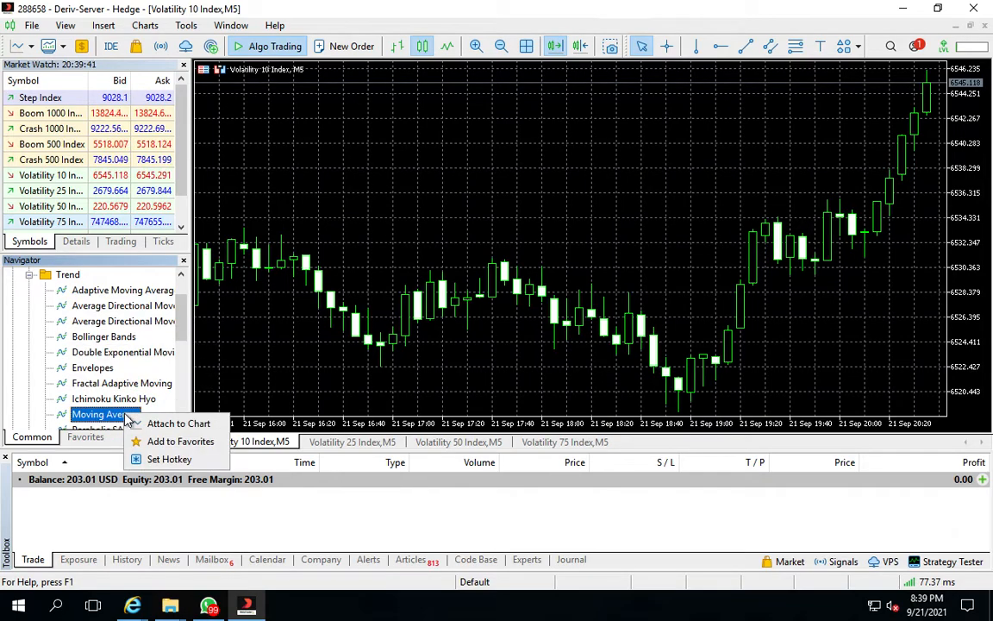
pyautogui.click(172, 424)
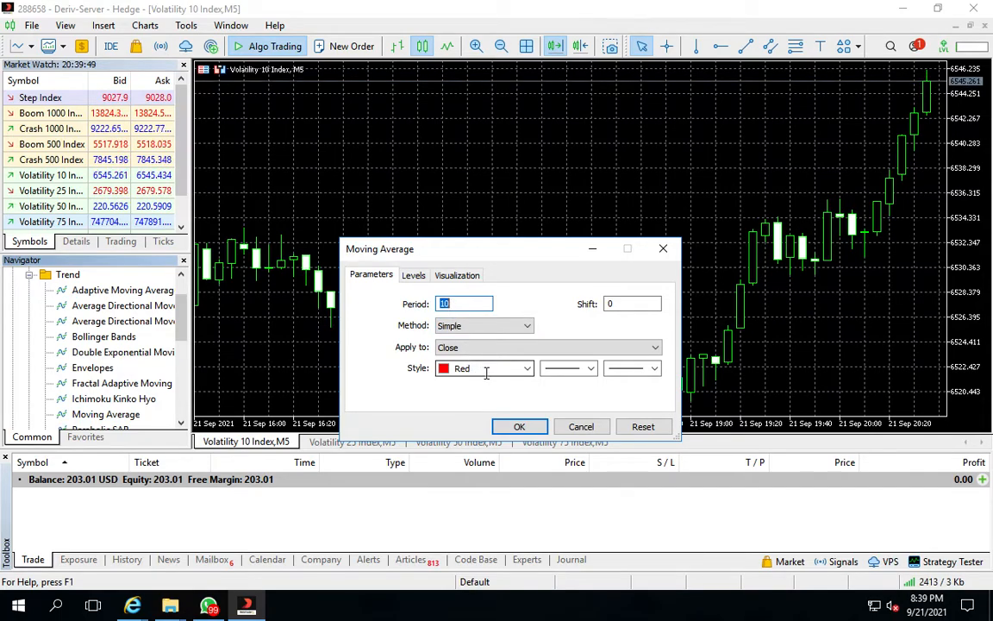
pyautogui.click(528, 325)
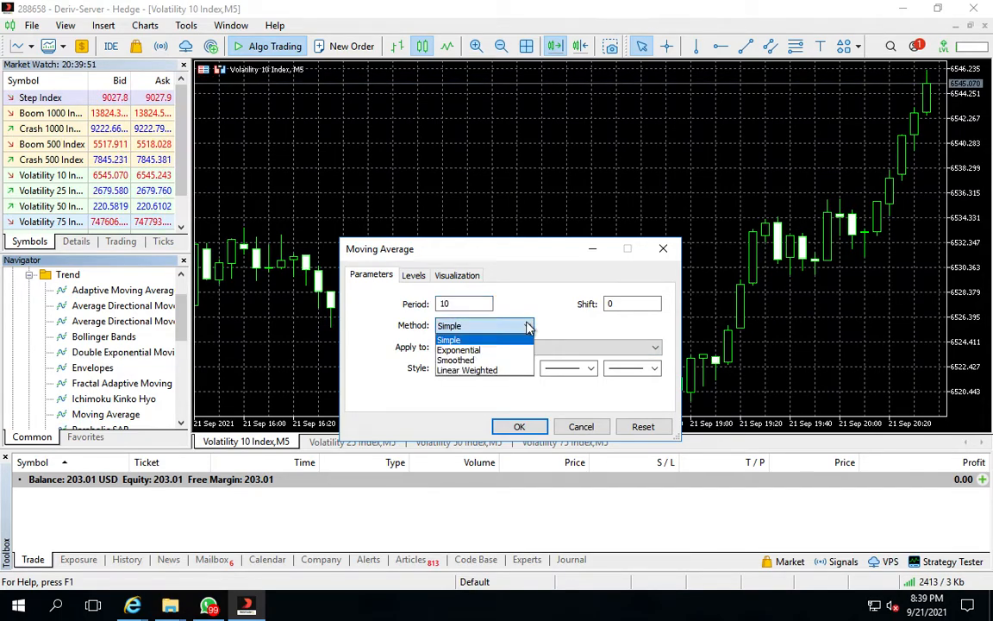
pyautogui.click(444, 351)
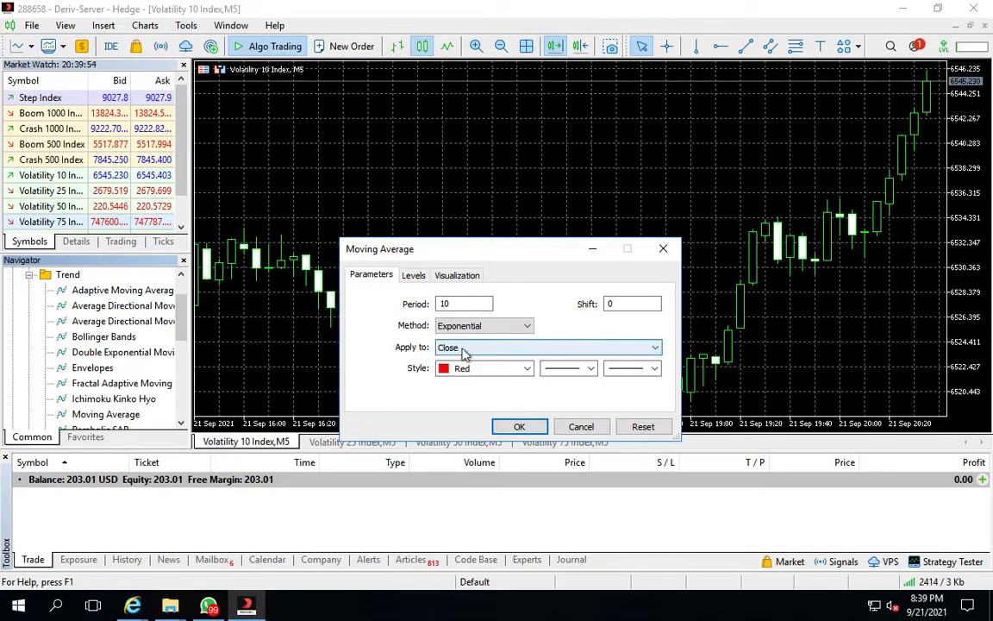
pyautogui.click(520, 427)
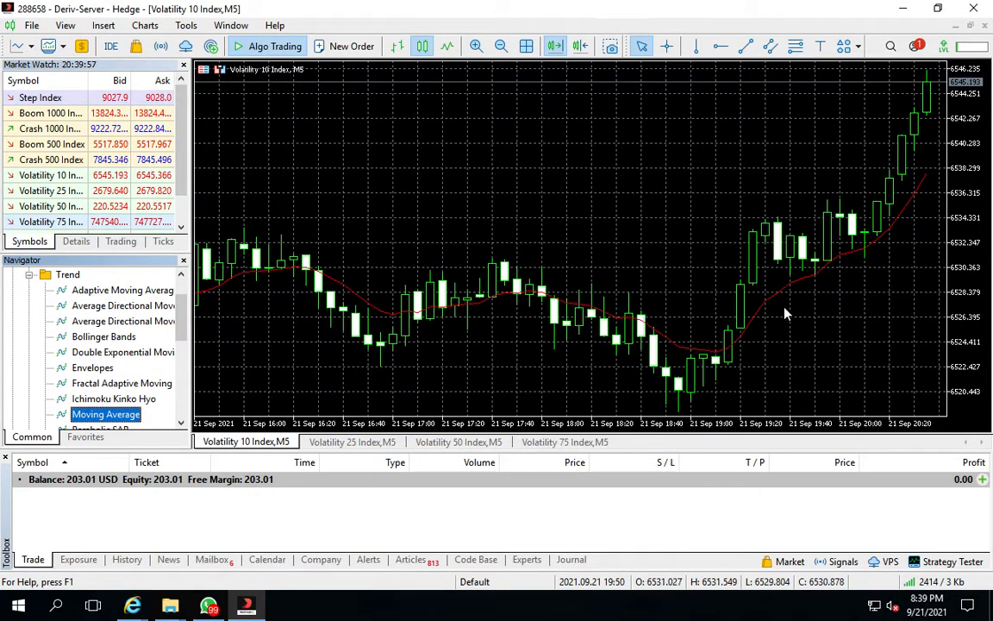
# Attach a second Exponential Moving Average with period 50 in MediumBlue to the Volatility 10 Index chart
pyautogui.rightClick(125, 415)
pyautogui.click(157, 419)
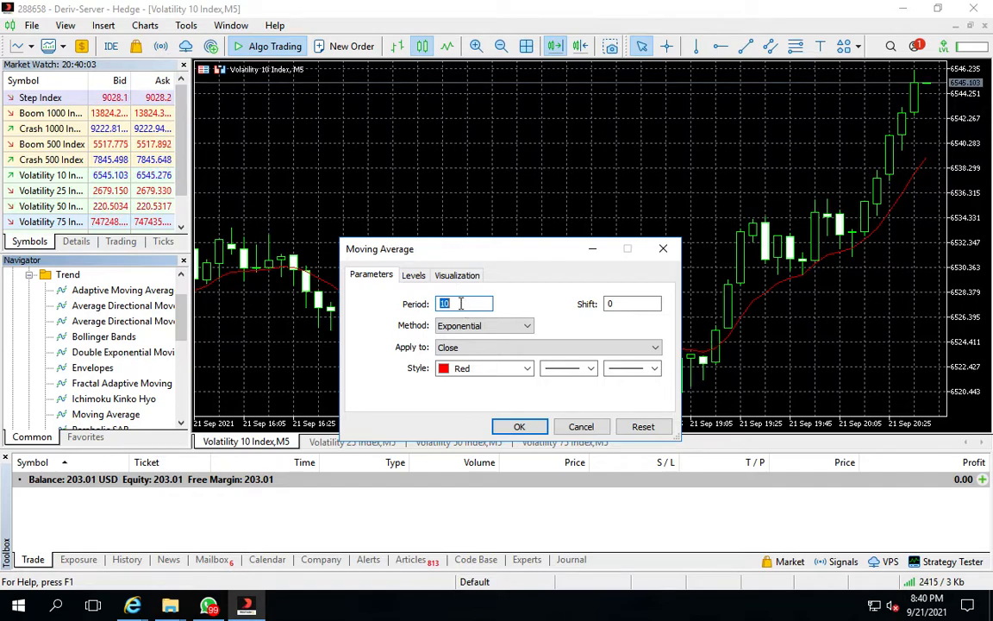
pyautogui.write('50')
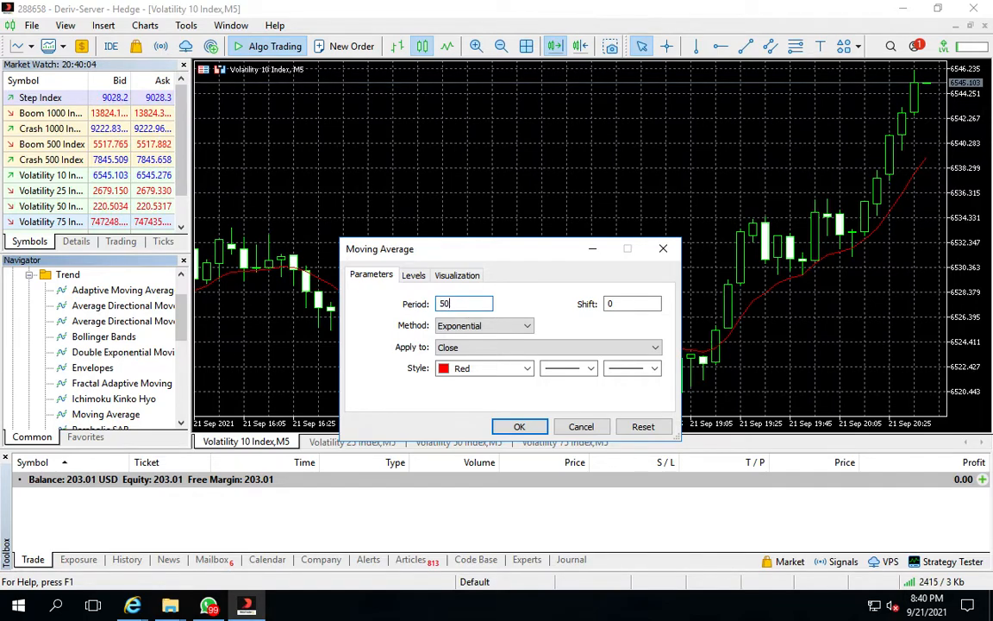
pyautogui.click(527, 369)
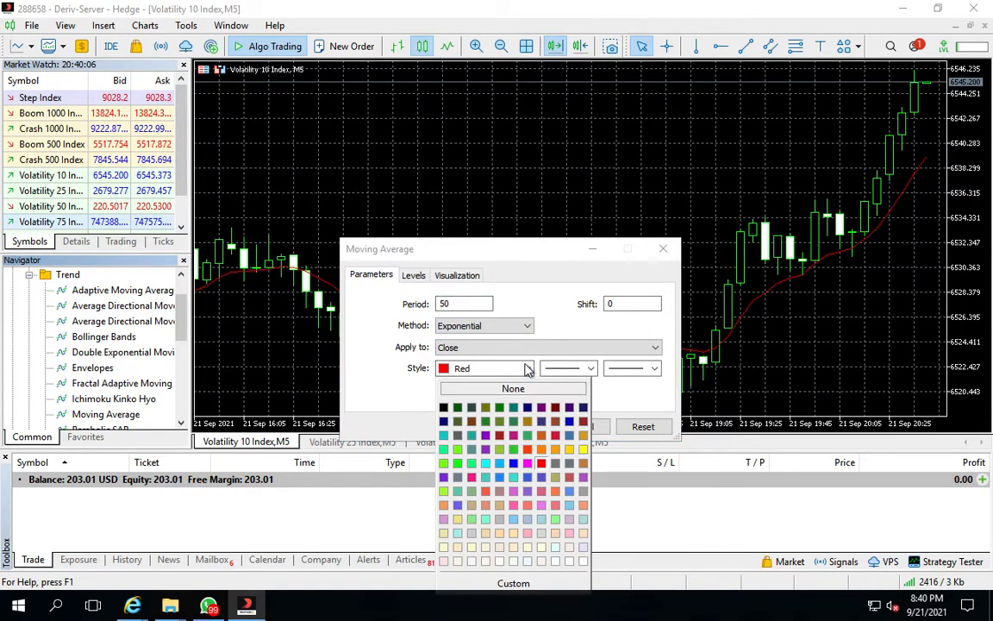
pyautogui.click(571, 423)
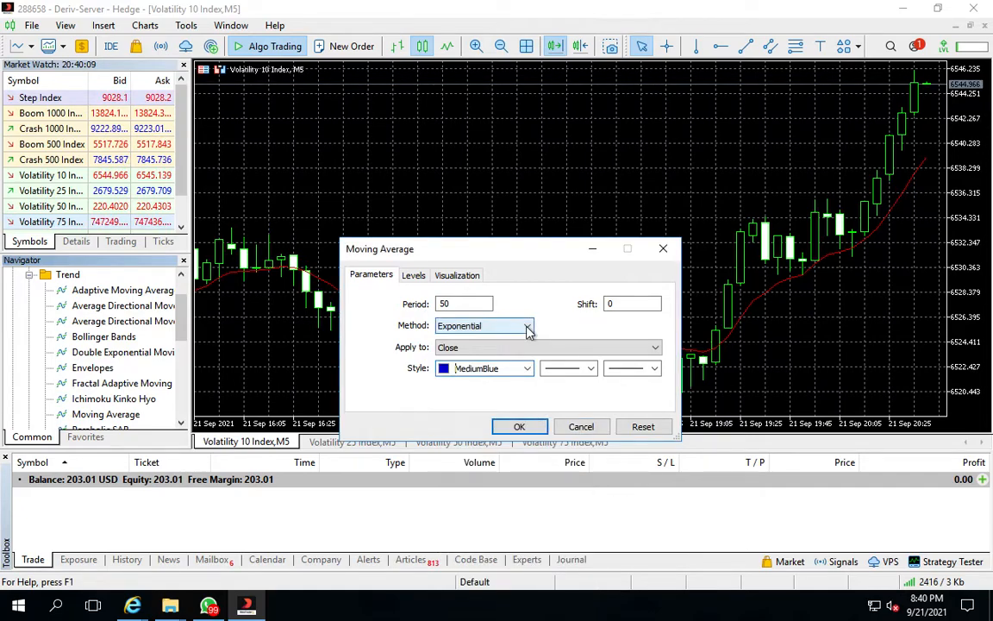
pyautogui.click(520, 426)
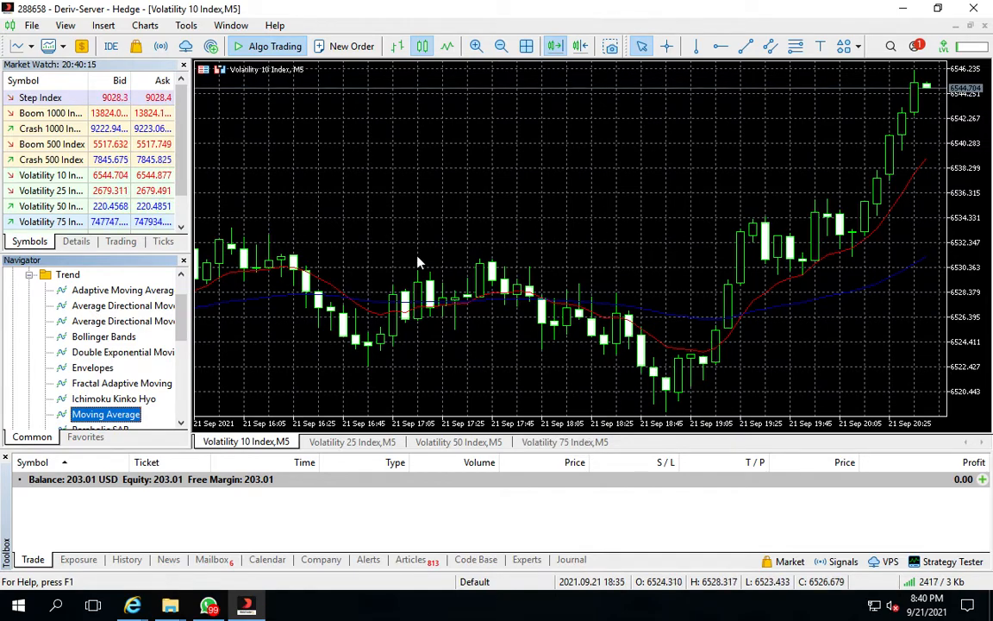
# Switch to the Volatility 25 Index chart and attach an Exponential Moving Average with period 50 in MediumBlue
pyautogui.click(346, 441)
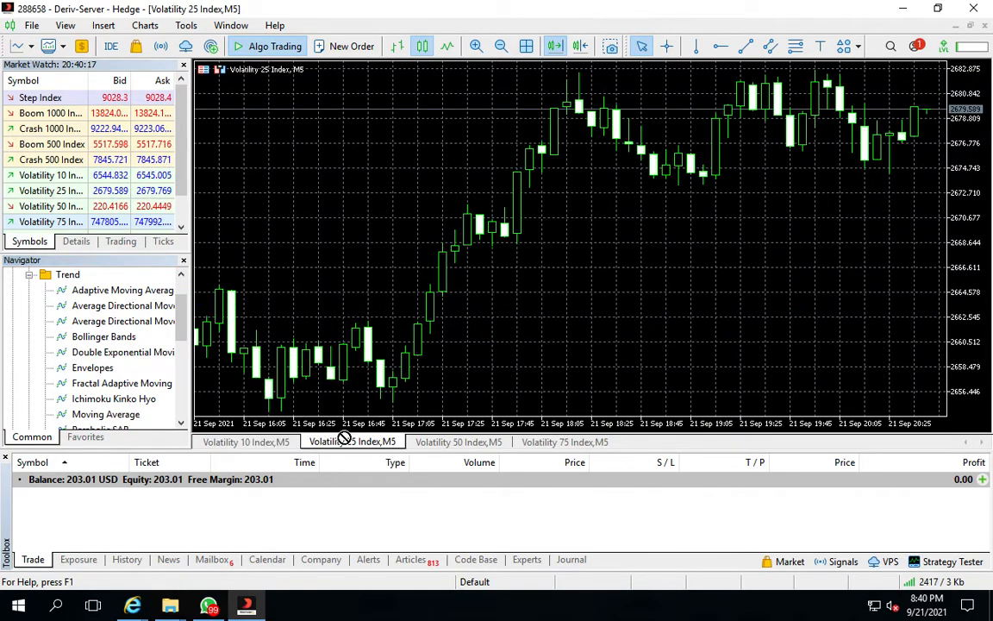
pyautogui.click(108, 415)
pyautogui.rightClick(110, 418)
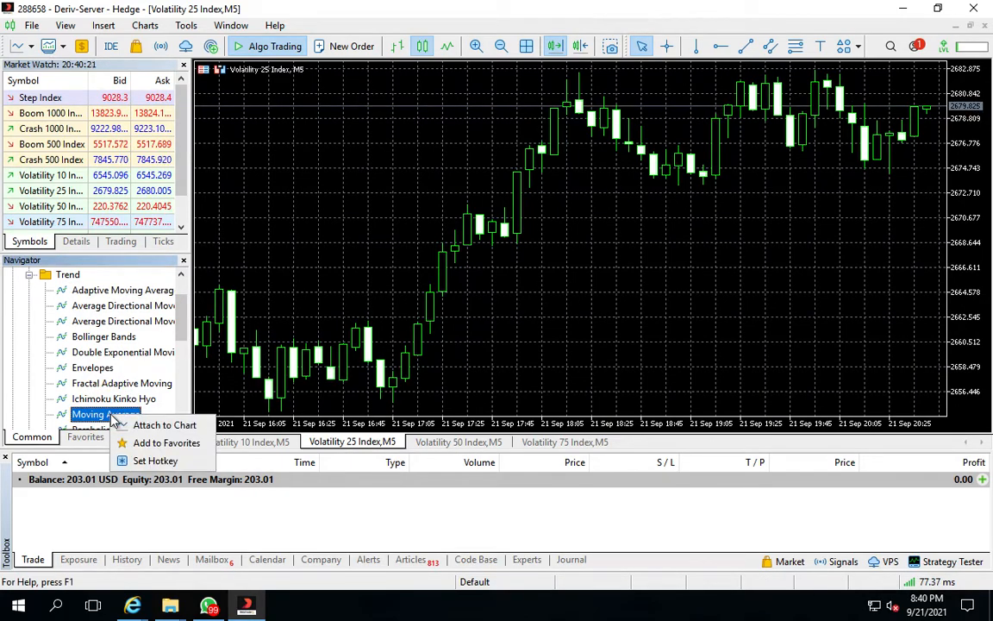
pyautogui.click(164, 425)
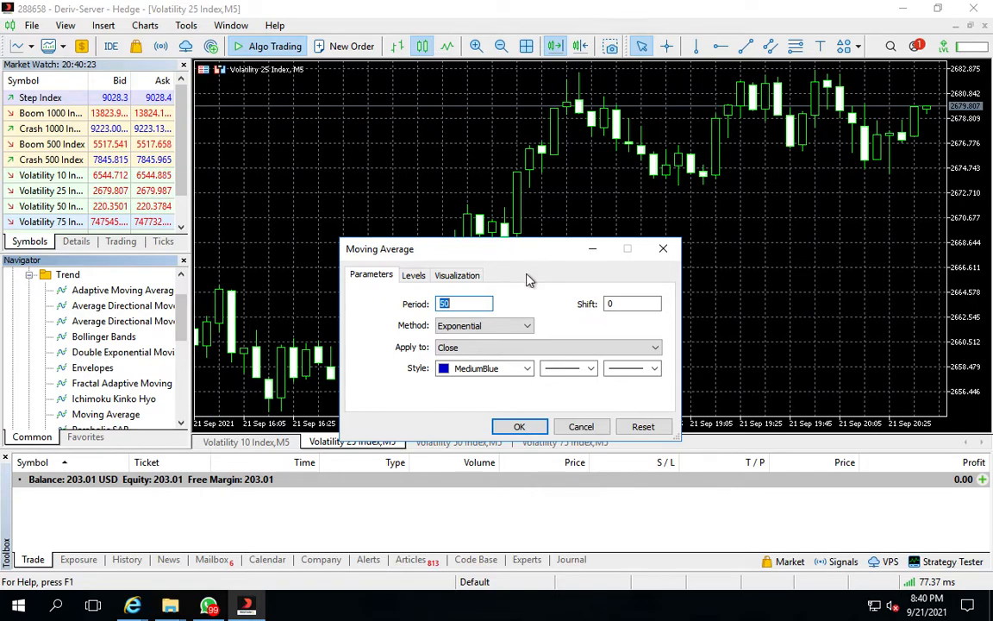
pyautogui.click(520, 426)
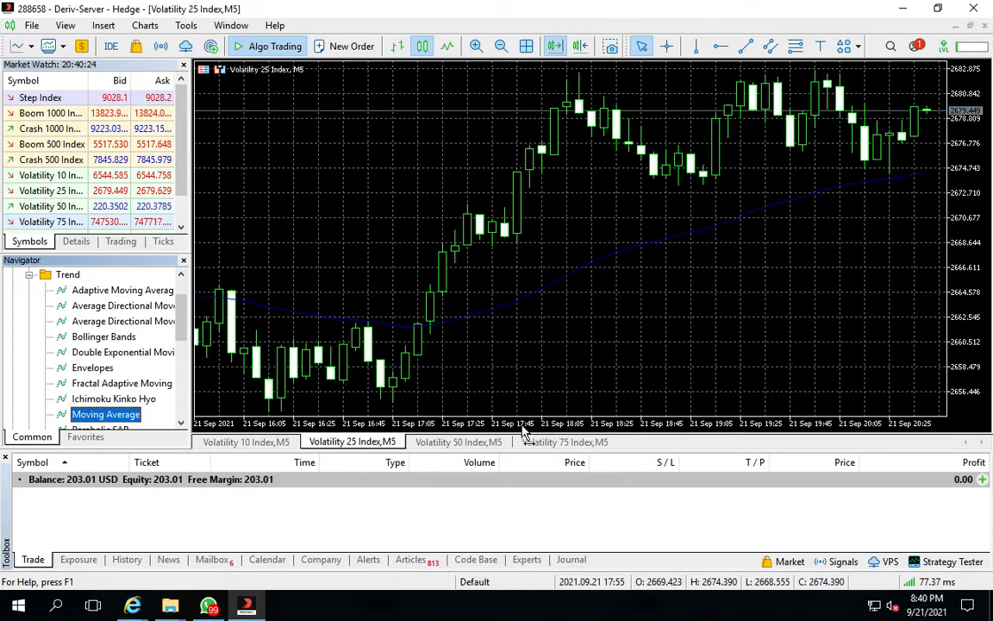
# Attach a second Exponential Moving Average with period 10 in OrangeRed to the Volatility 25 Index chart
pyautogui.rightClick(115, 417)
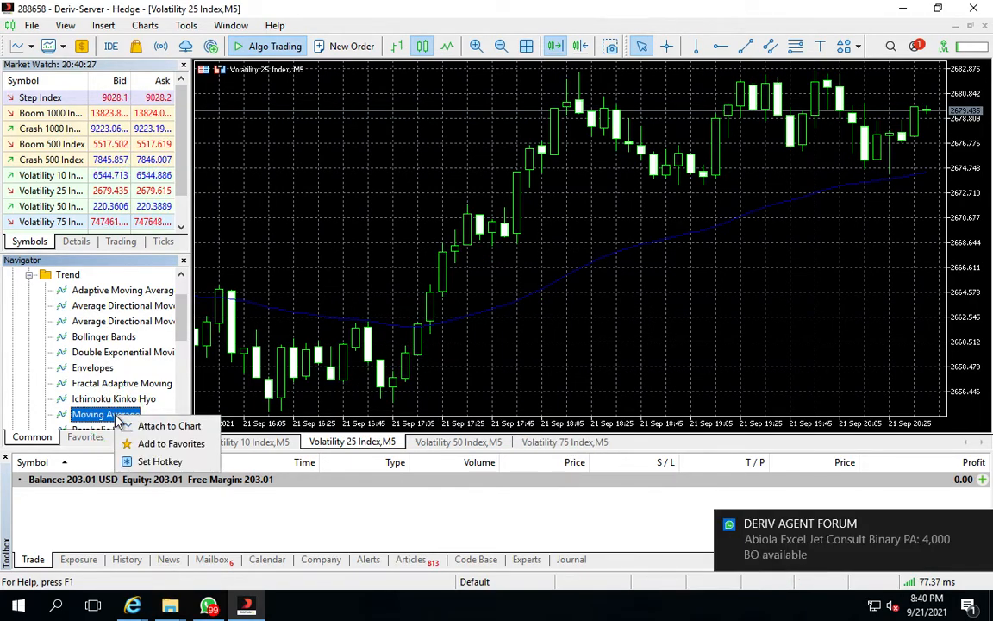
pyautogui.click(164, 426)
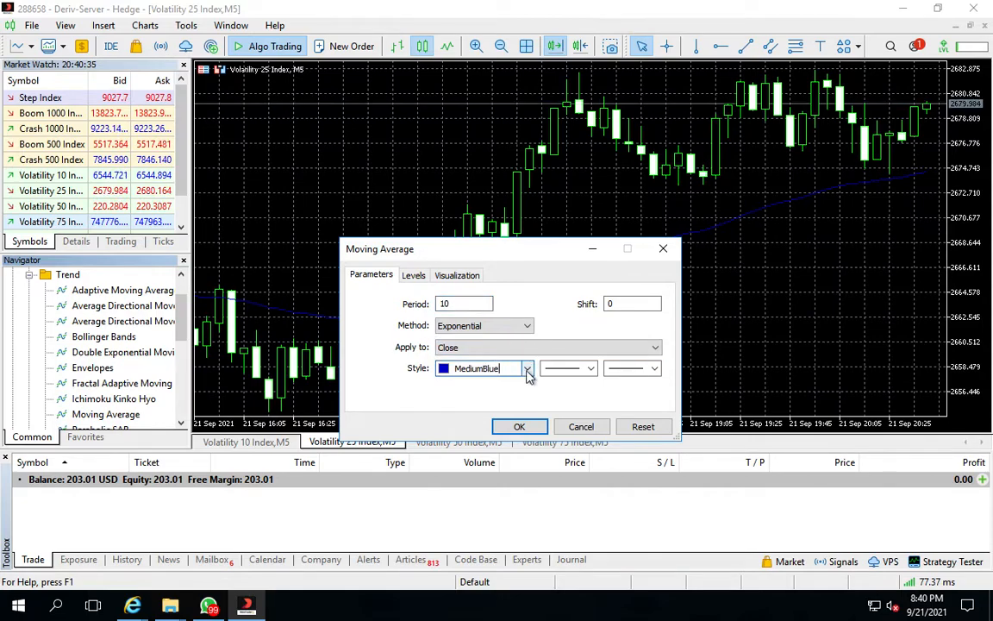
pyautogui.click(527, 369)
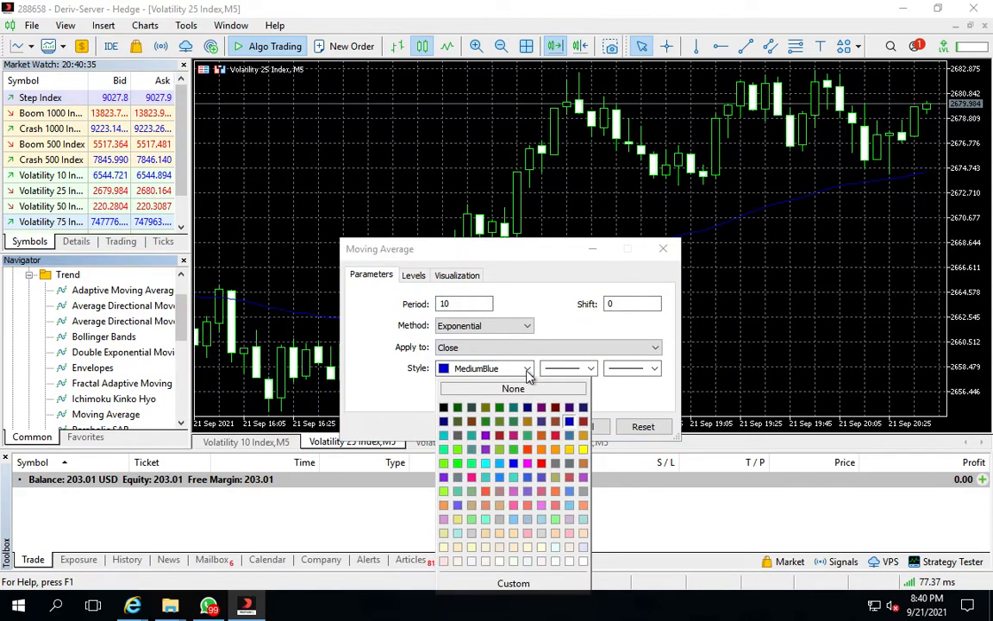
pyautogui.click(530, 453)
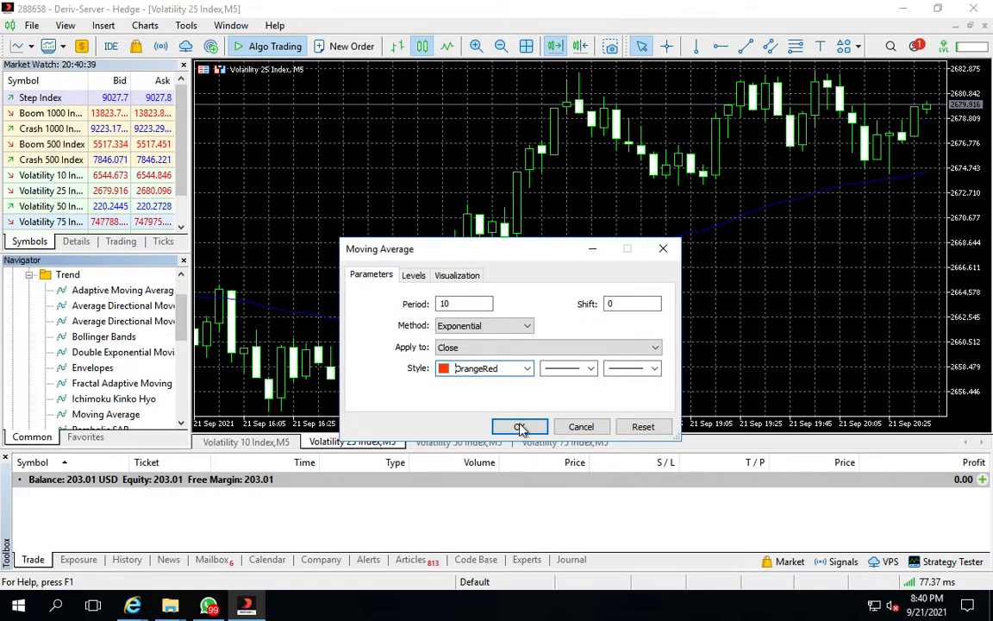
pyautogui.click(520, 427)
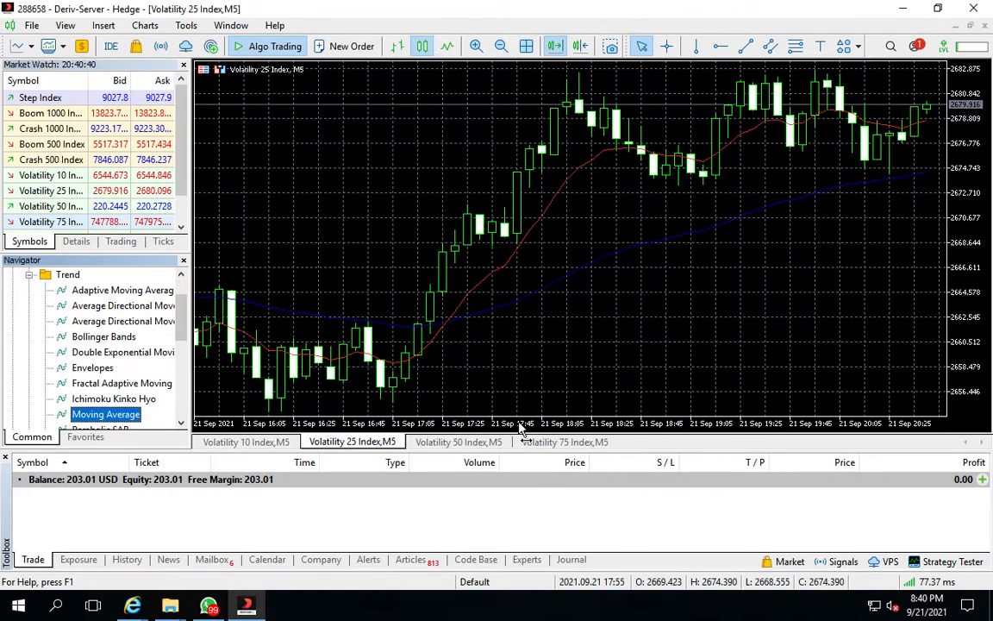
# Switch to the Volatility 50 Index chart and attach an Exponential Moving Average with period 10 in OrangeRed
pyautogui.click(459, 441)
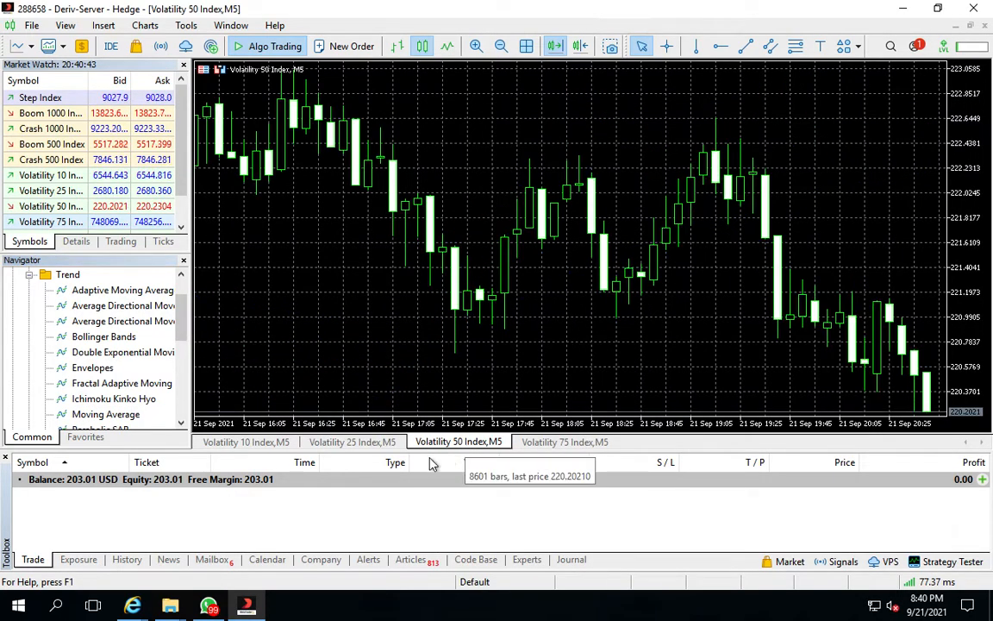
pyautogui.click(114, 414)
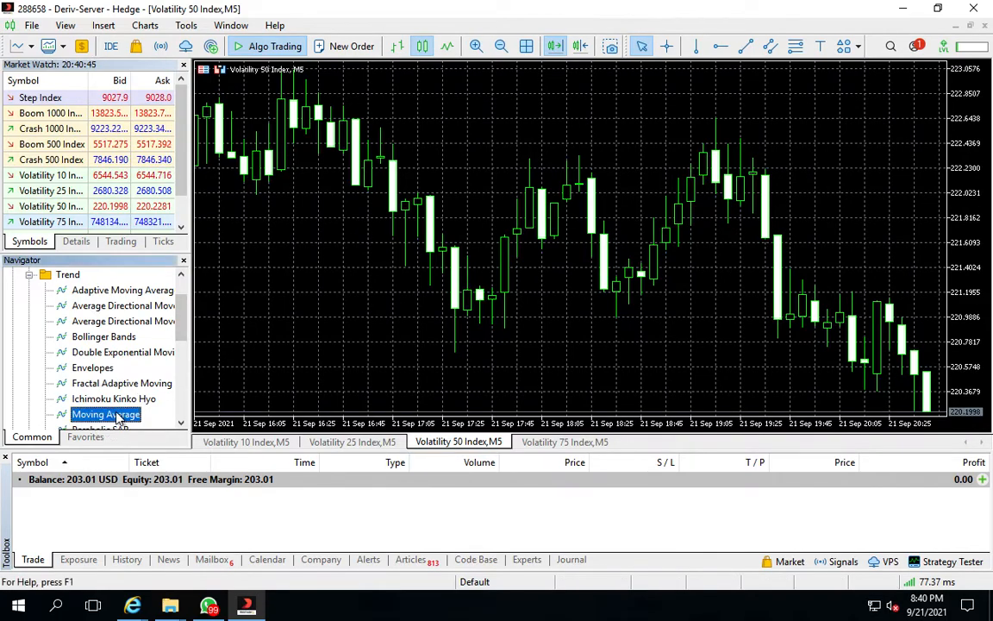
pyautogui.rightClick(119, 417)
pyautogui.click(164, 422)
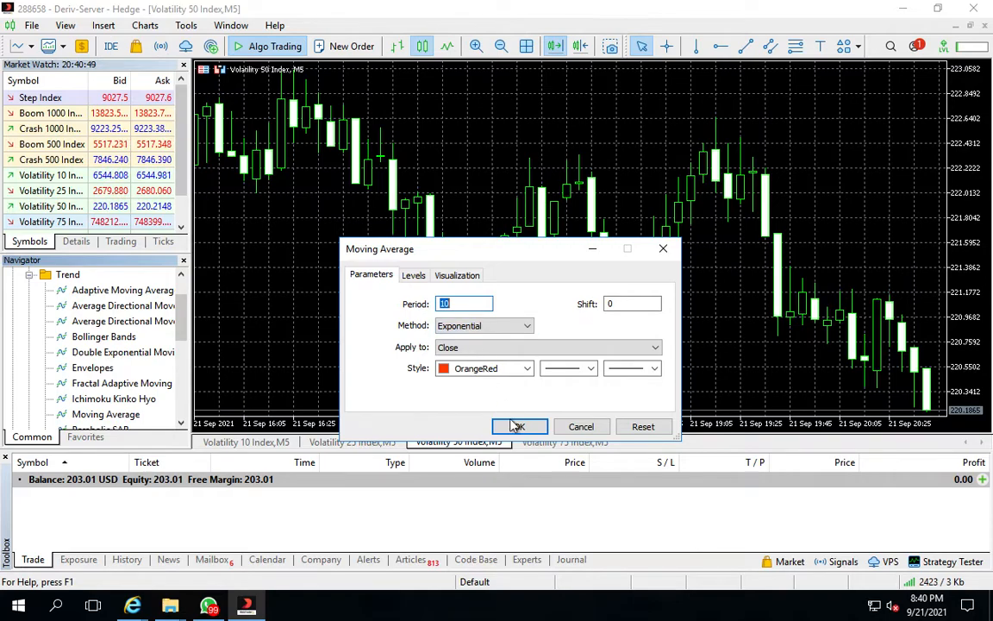
pyautogui.click(518, 427)
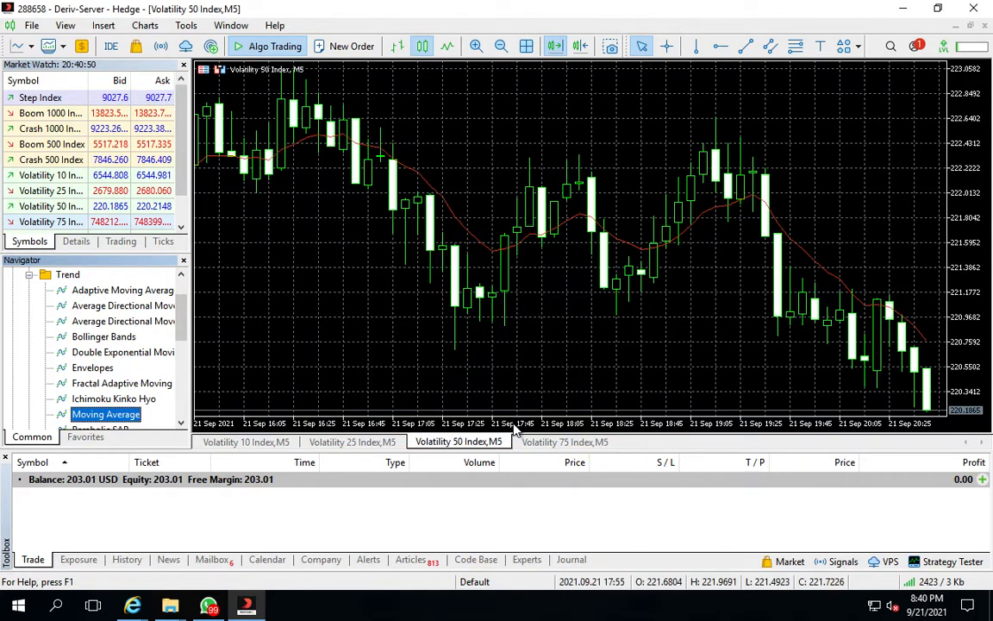
# Attach a second Exponential Moving Average with period 50 in MediumBlue to the Volatility 50 Index chart
pyautogui.rightClick(127, 418)
pyautogui.click(177, 426)
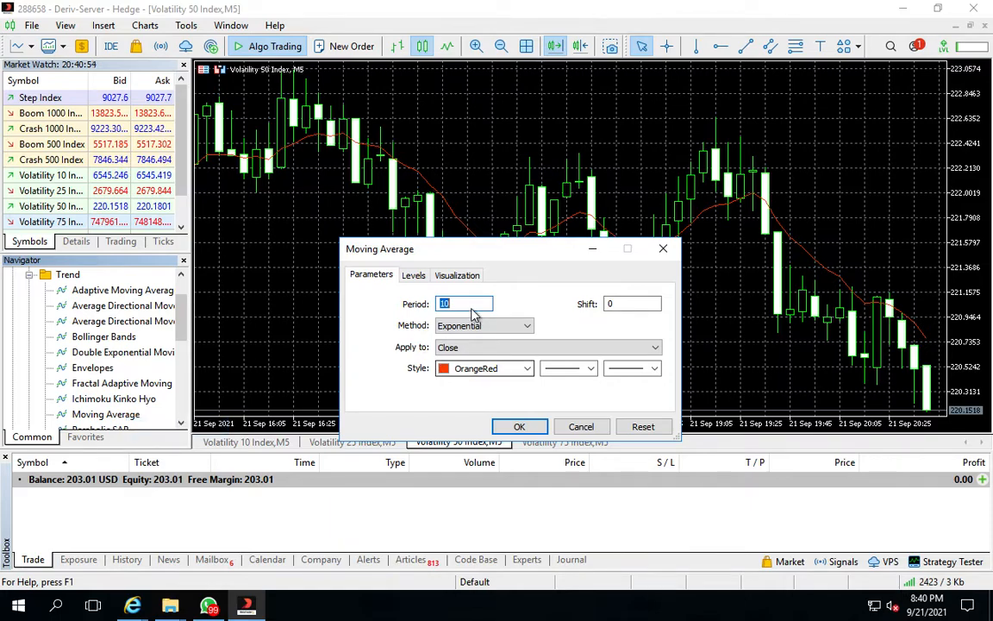
pyautogui.write('50')
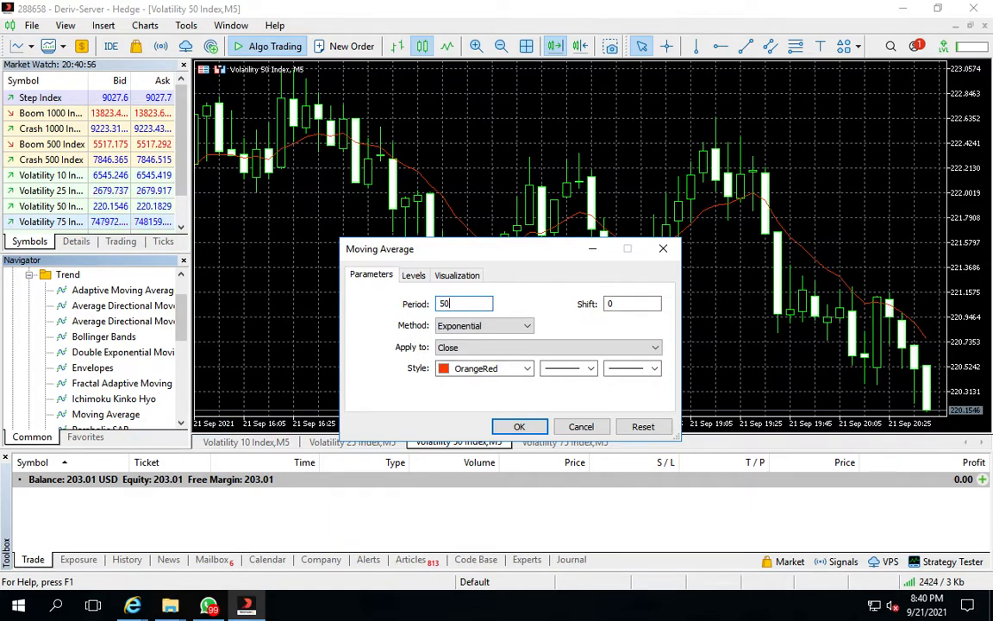
pyautogui.click(526, 368)
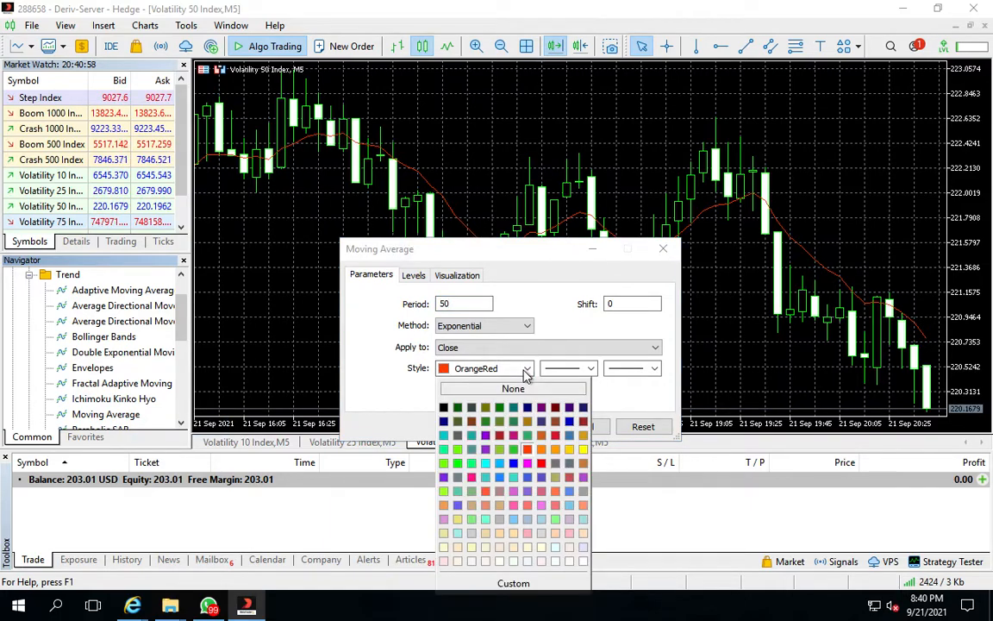
pyautogui.click(569, 420)
pyautogui.click(518, 427)
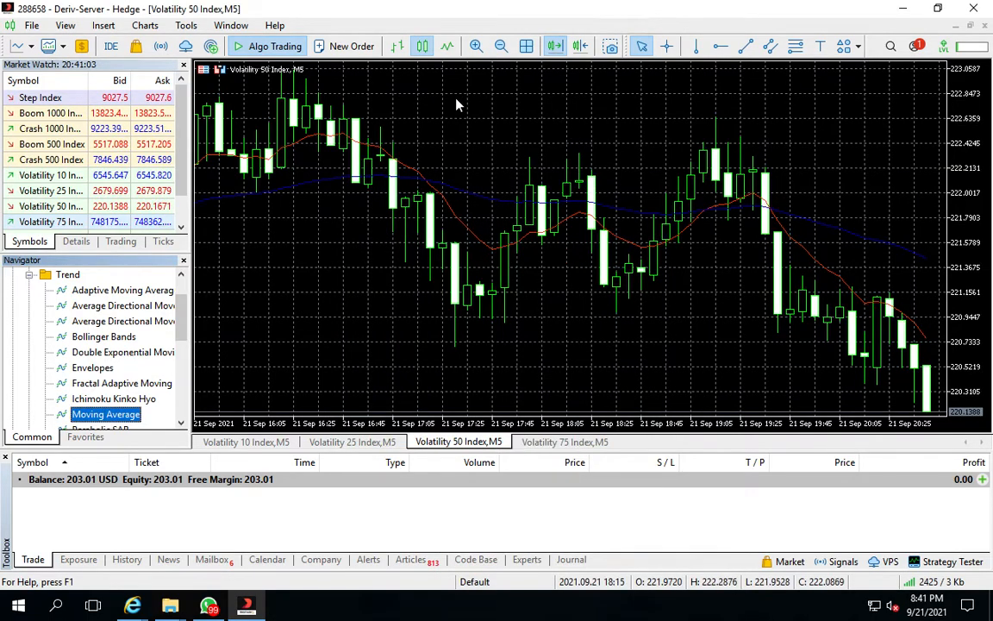
# Hide the grid and turn on chart shift on the Volatility 50 Index chart
pyautogui.click(500, 48)
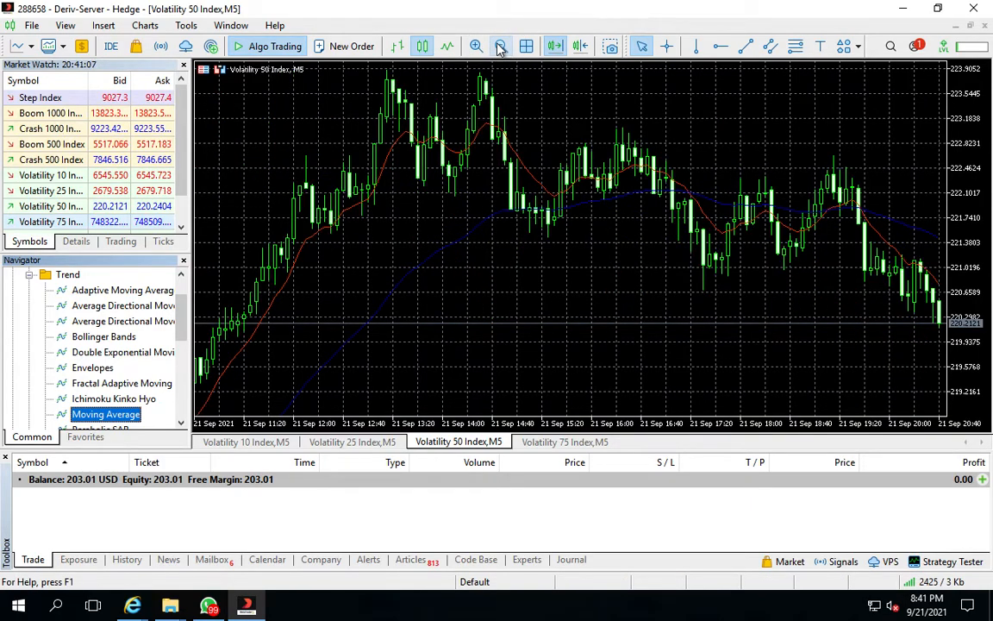
pyautogui.click(500, 47)
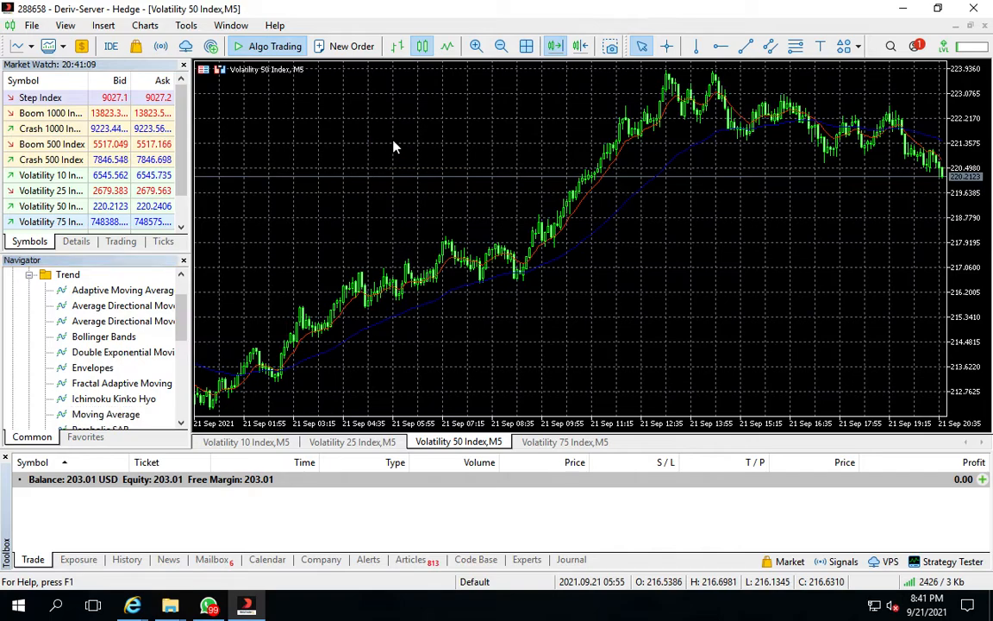
pyautogui.rightClick(392, 146)
pyautogui.click(432, 336)
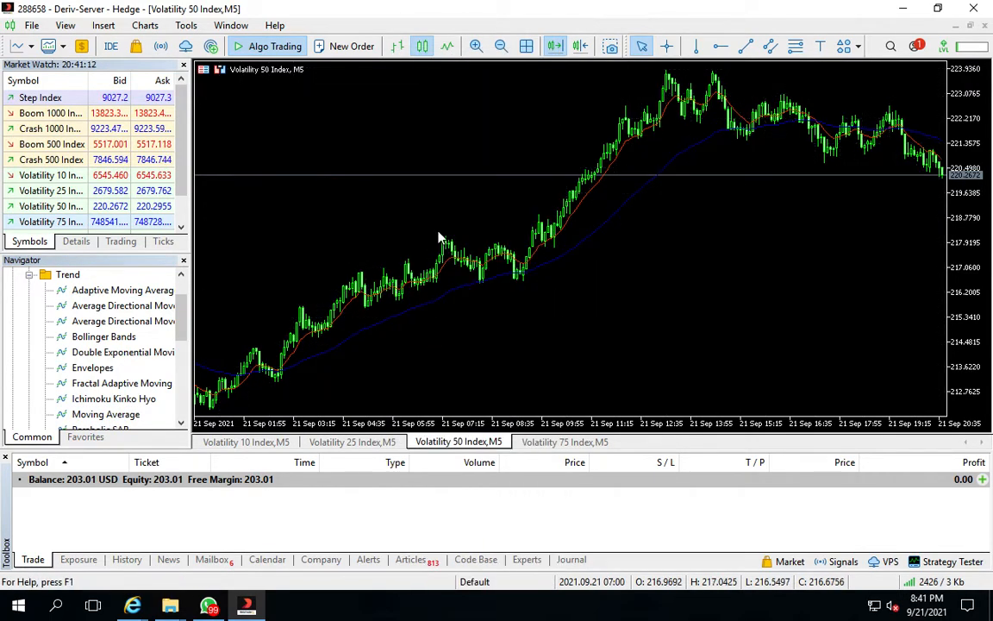
pyautogui.rightClick(401, 120)
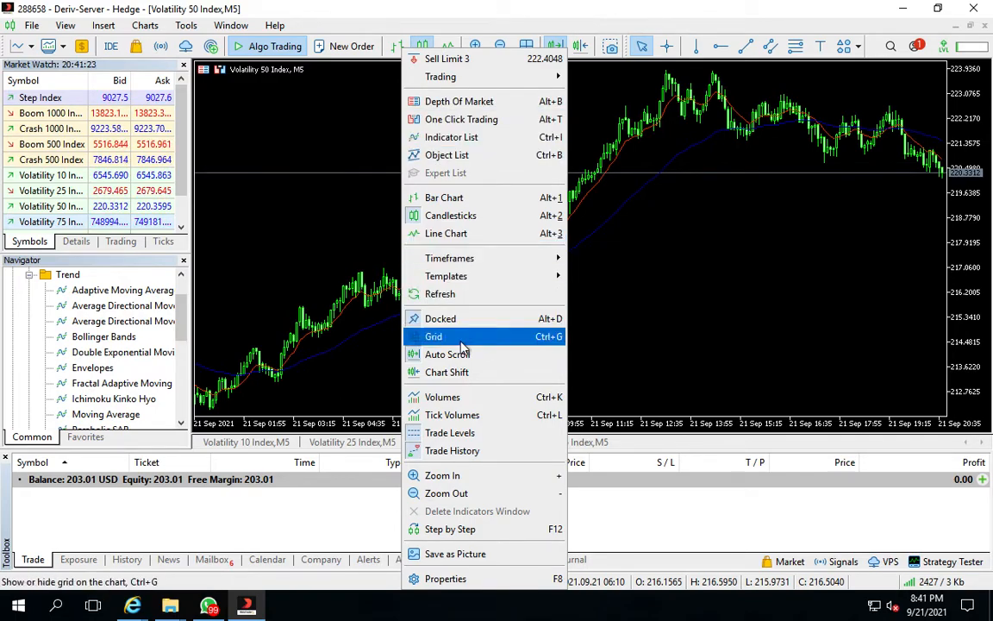
pyautogui.click(463, 372)
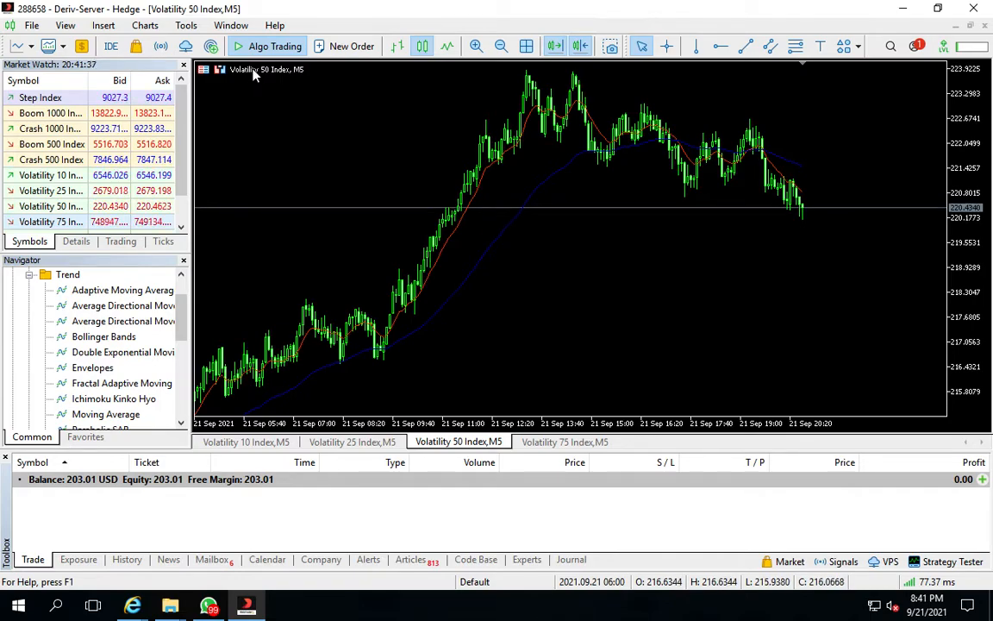
# Refresh the Navigator's list of expert advisors
pyautogui.scroll(-1, 100, 344)
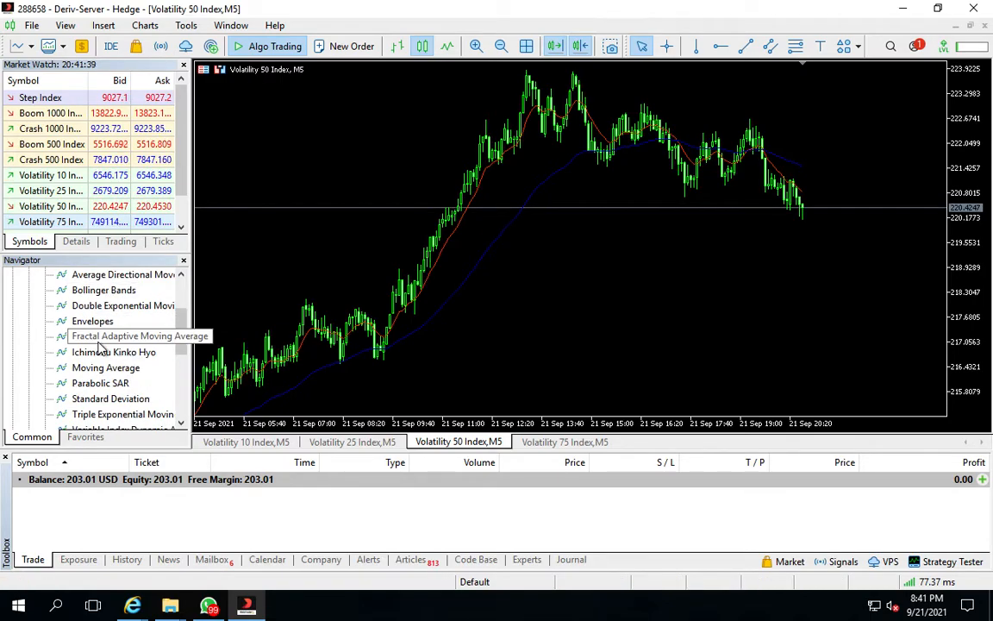
pyautogui.click(183, 406)
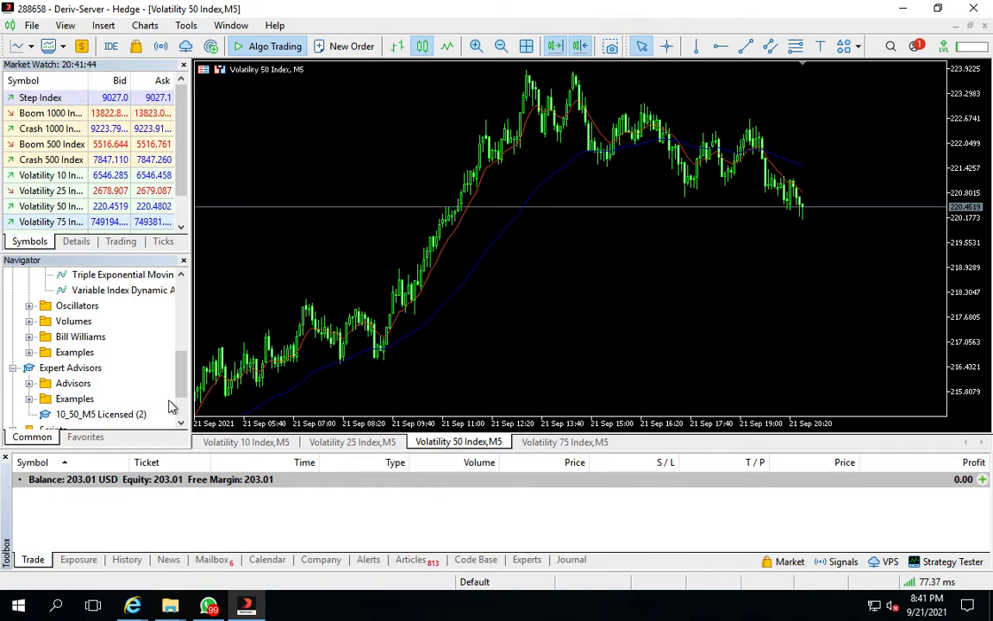
pyautogui.scroll(-1, 164, 381)
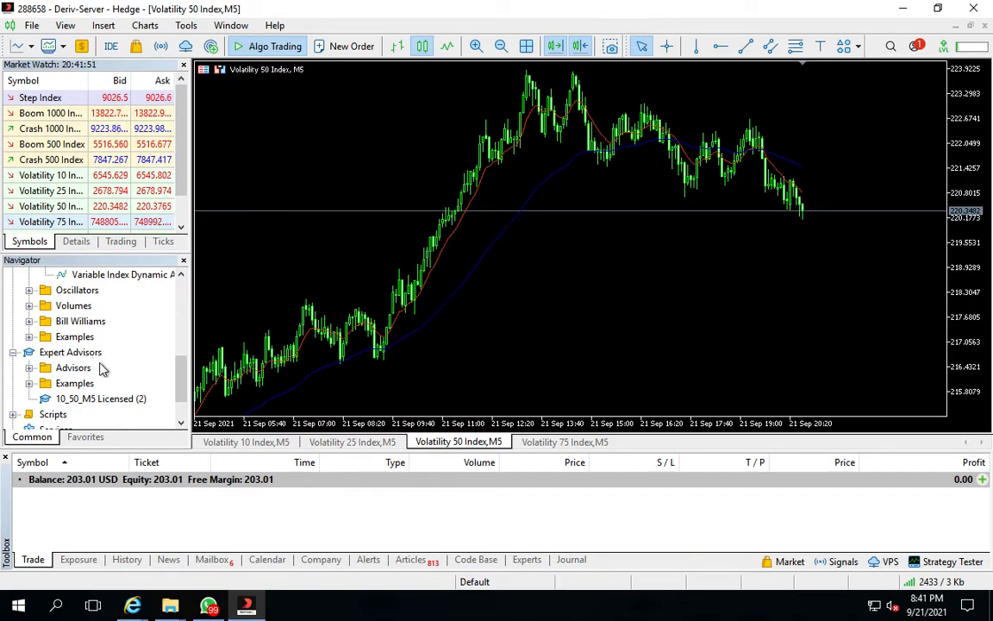
pyautogui.click(181, 421)
pyautogui.click(182, 421)
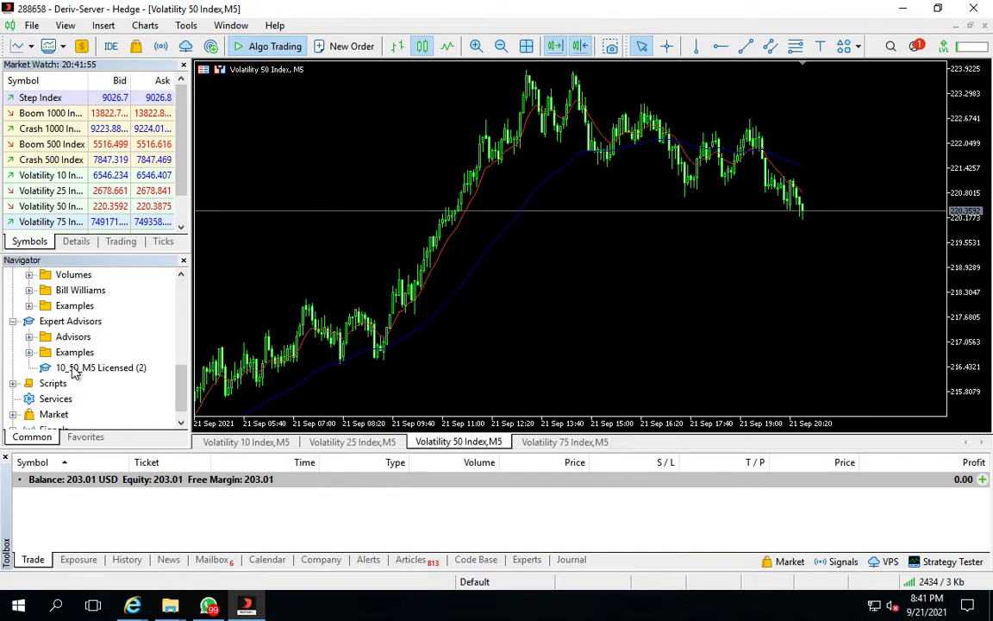
pyautogui.click(75, 368)
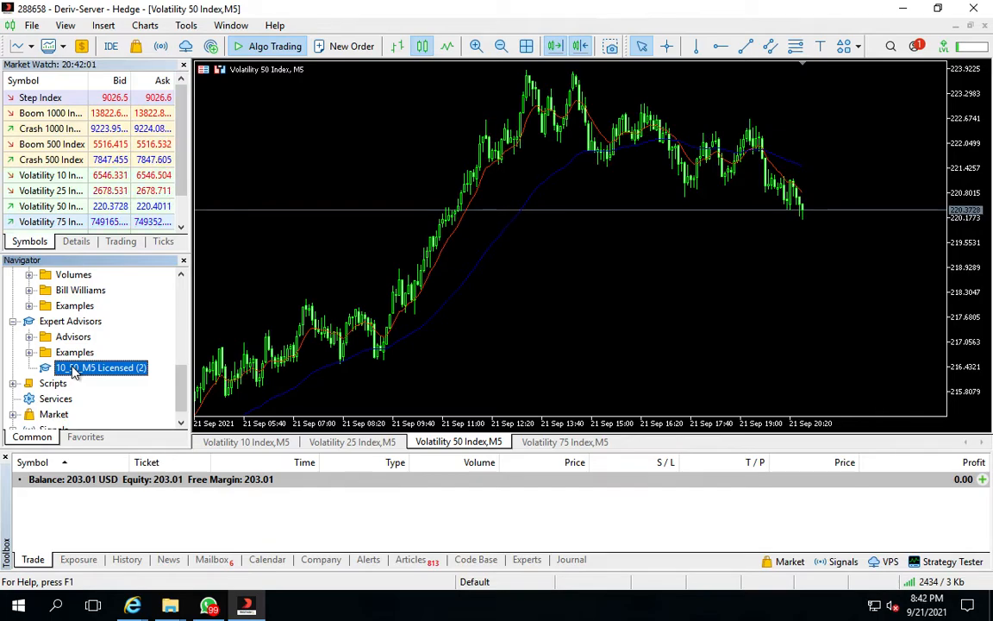
pyautogui.rightClick(21, 366)
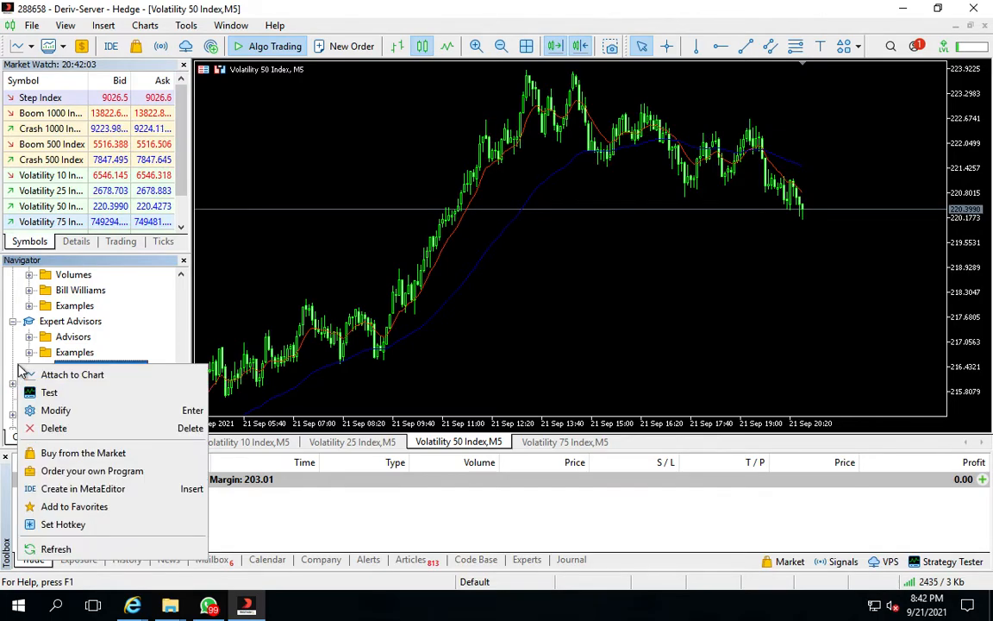
pyautogui.click(57, 549)
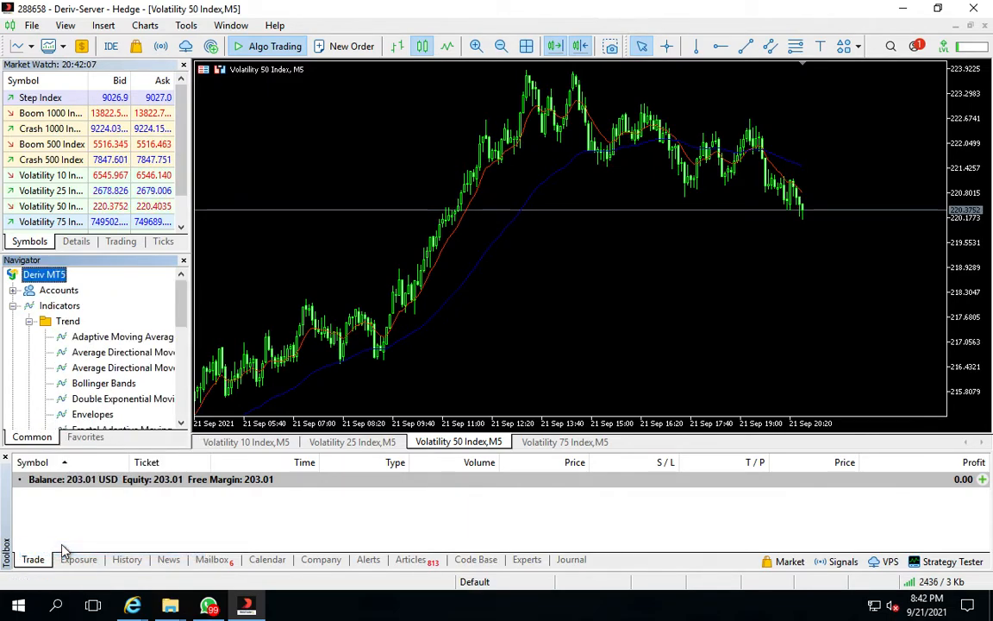
# Attach the 10_50_M5 Licensed expert advisor to the Volatility 50 Index chart
pyautogui.scroll(-3, 182, 418)
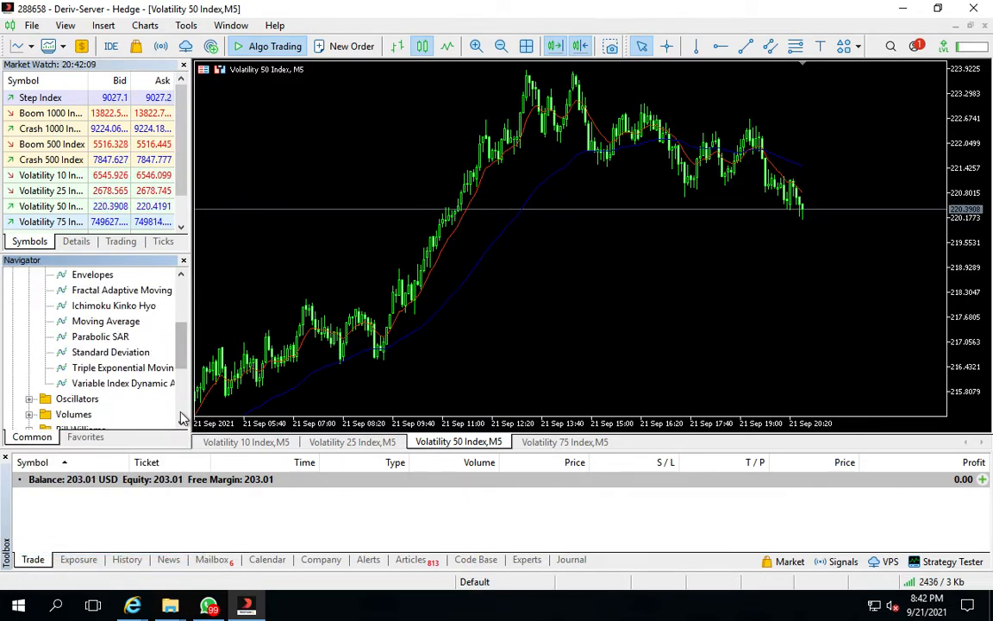
pyautogui.scroll(-3, 182, 418)
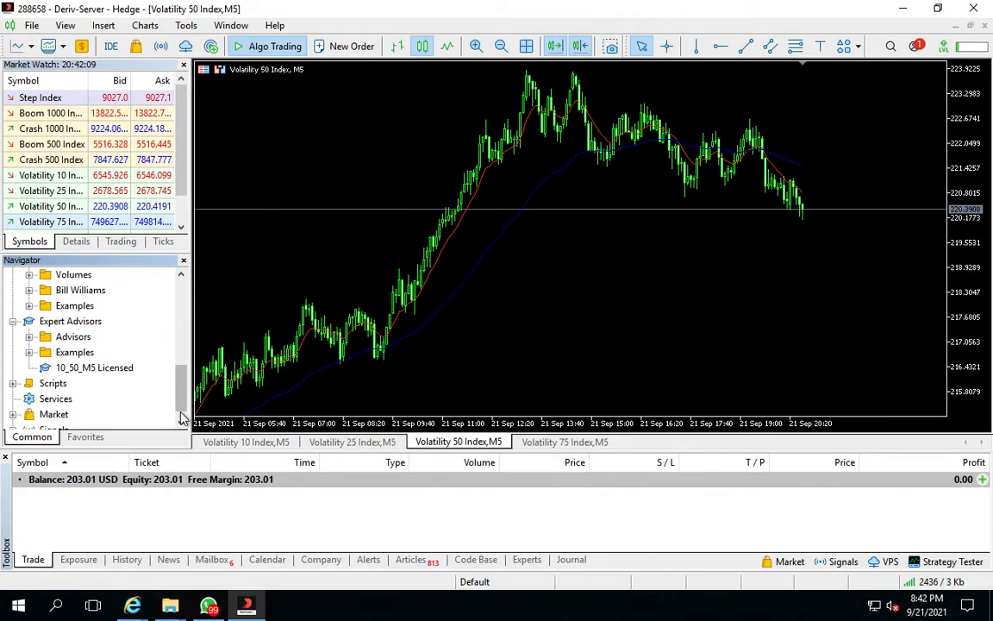
pyautogui.click(87, 369)
pyautogui.doubleClick(86, 369)
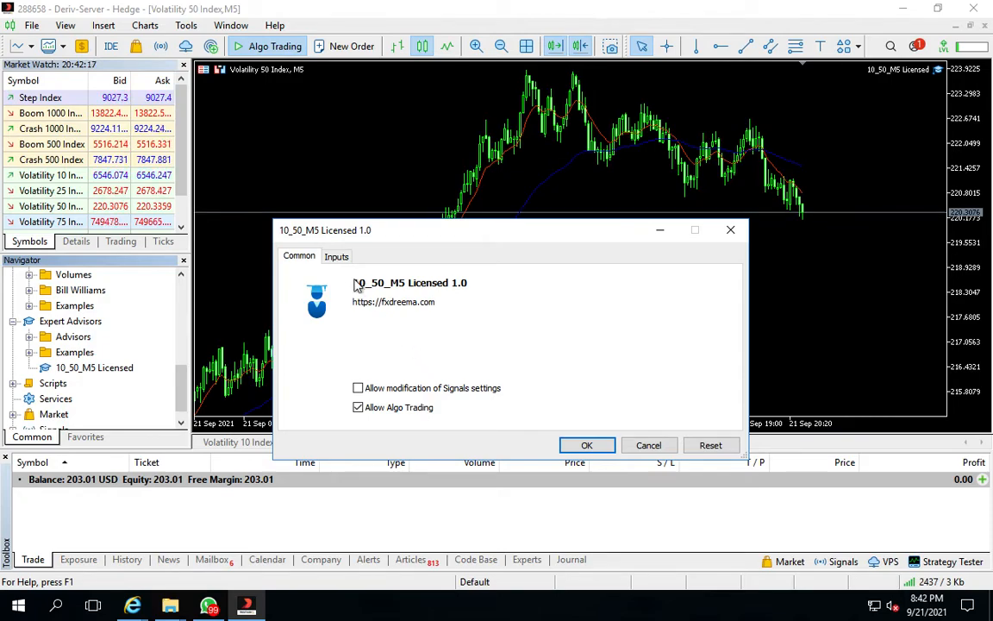
# Set the expert advisor's inp4_VolumeSize and inp5_VolumeSize inputs to 3 and confirm it on the Volatility 50 Index chart
pyautogui.click(338, 256)
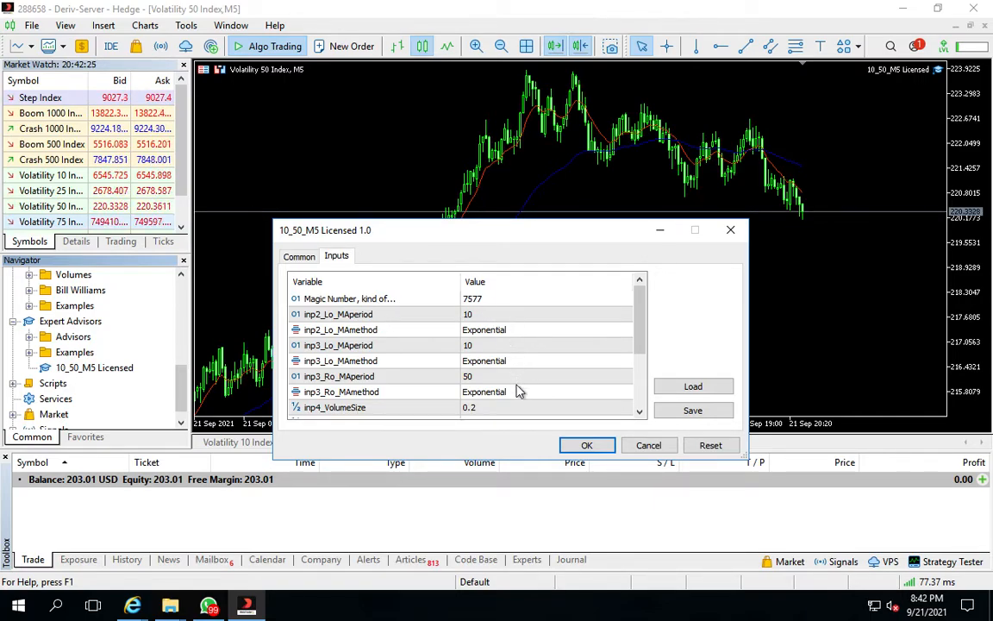
pyautogui.click(641, 414)
pyautogui.click(641, 414)
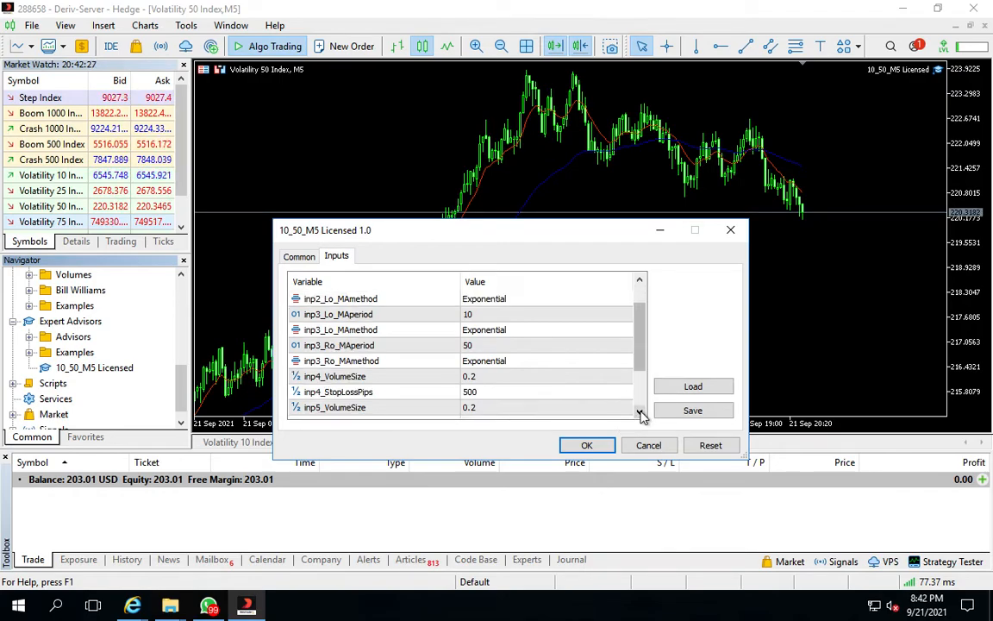
pyautogui.click(641, 415)
pyautogui.click(641, 415)
pyautogui.click(641, 415)
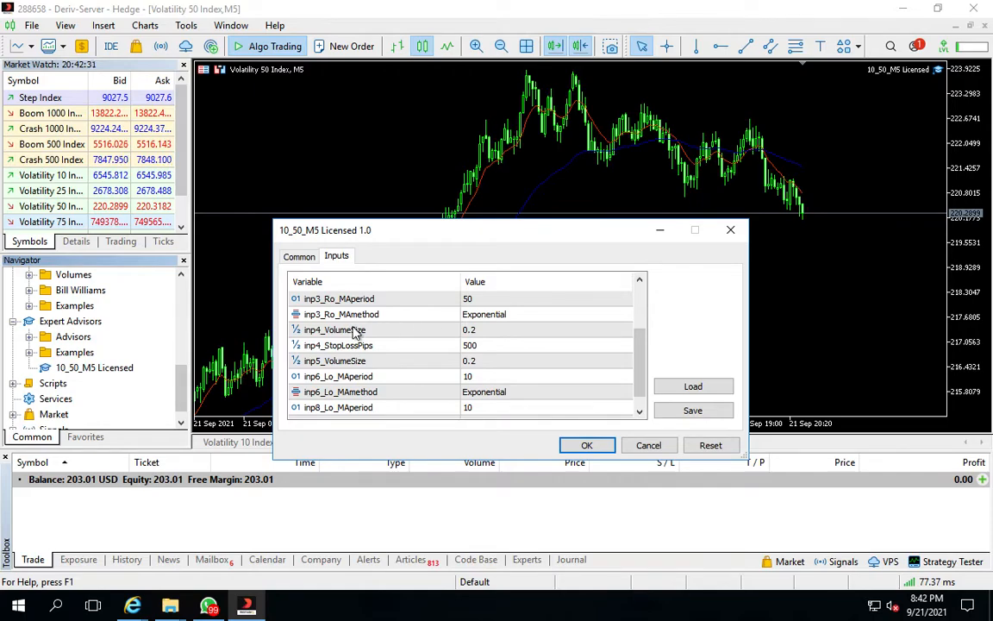
pyautogui.doubleClick(476, 331)
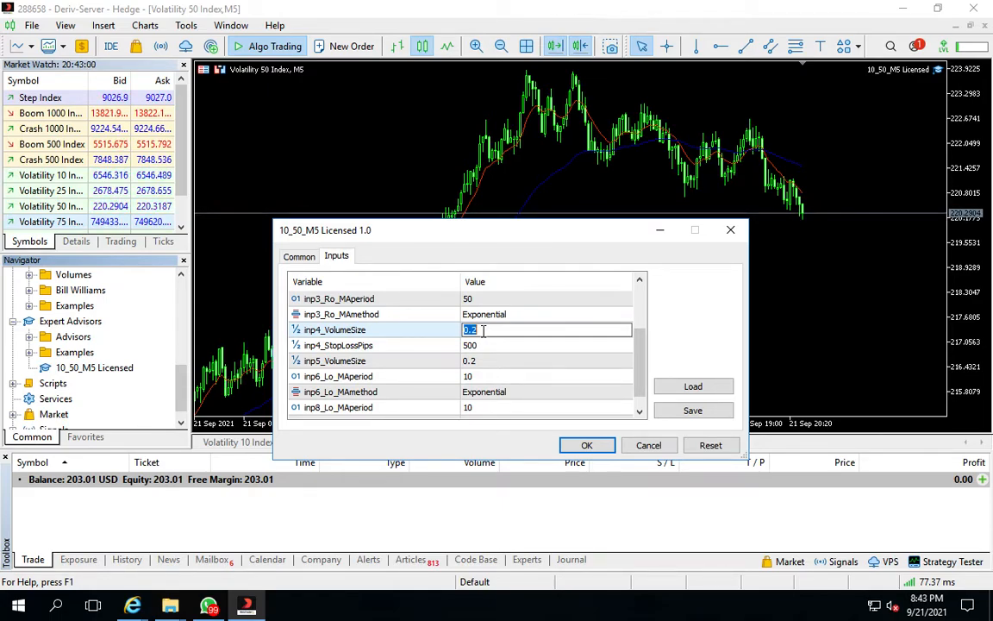
pyautogui.write('3')
pyautogui.click(483, 361)
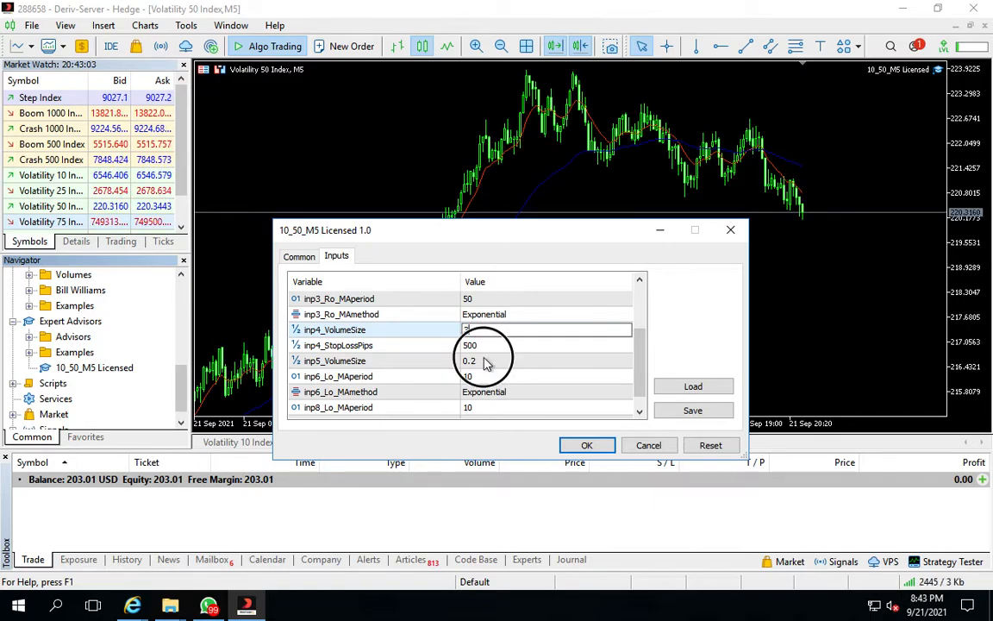
pyautogui.write('3')
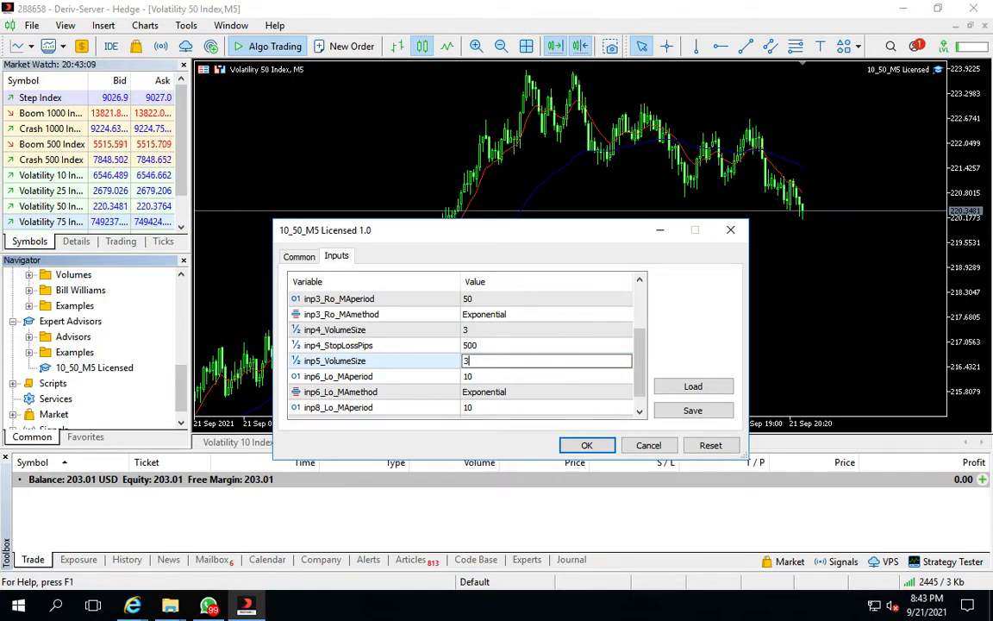
pyautogui.click(598, 448)
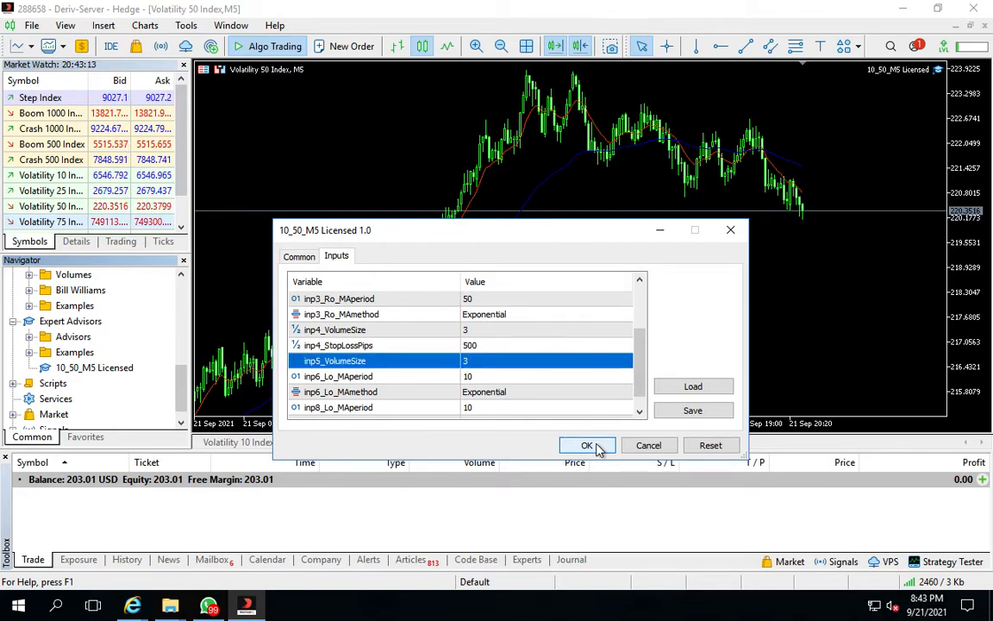
pyautogui.click(597, 448)
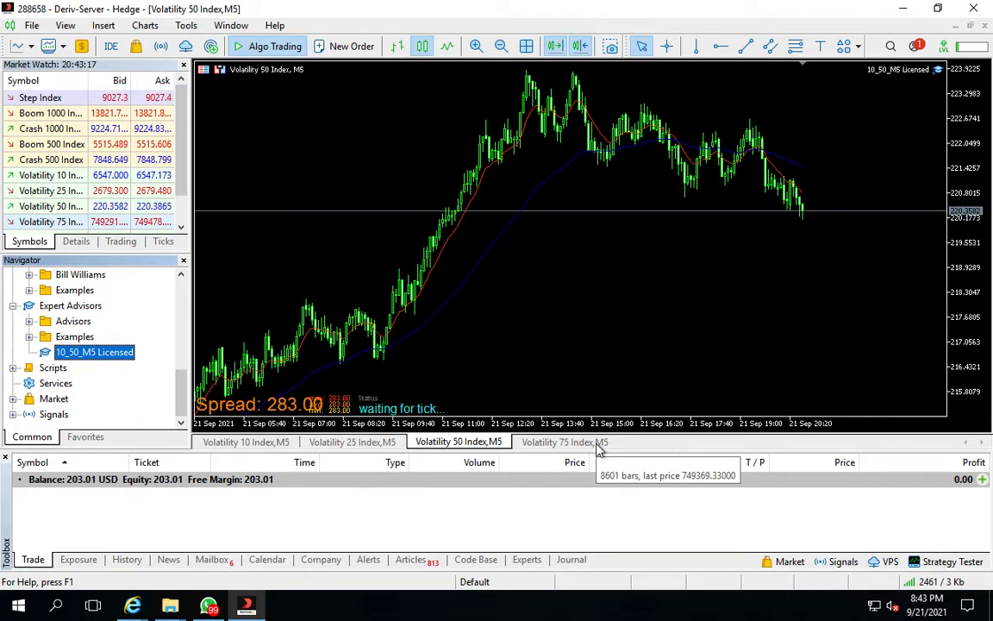
# Switch to the Volatility 75 Index chart and hide its grid
pyautogui.click(353, 442)
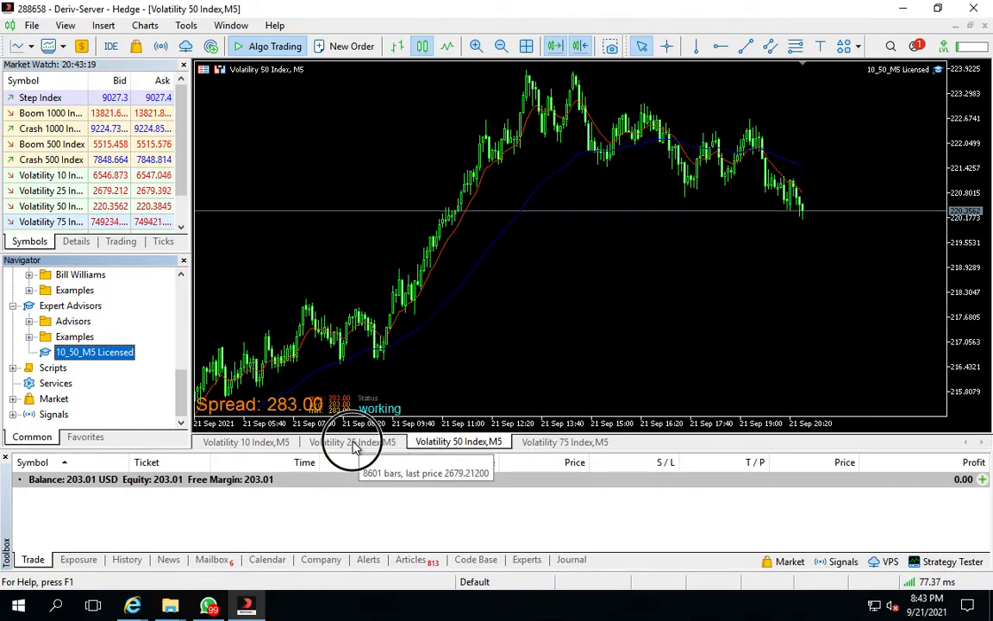
pyautogui.click(560, 441)
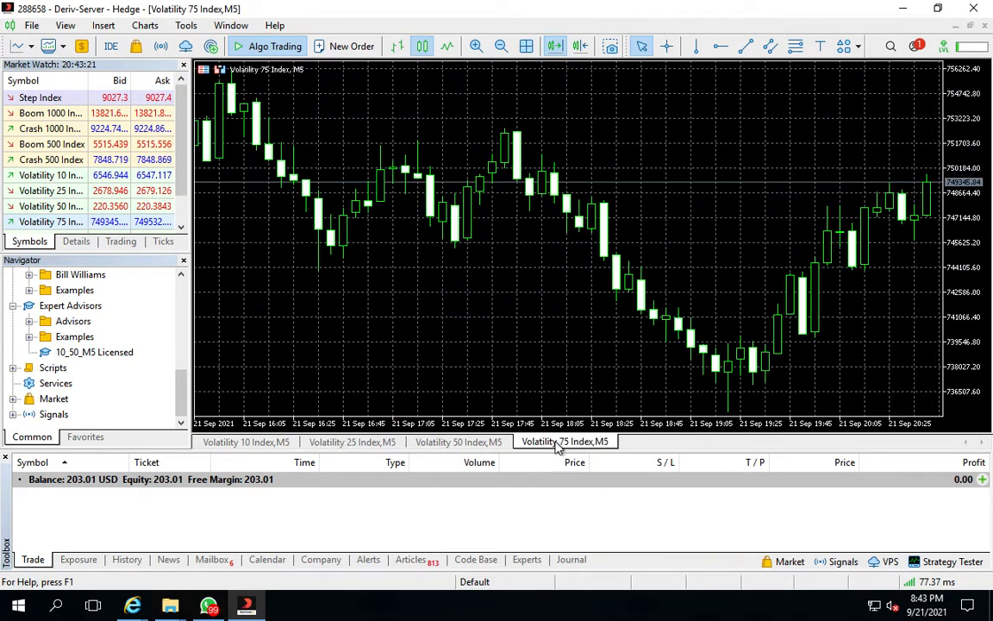
pyautogui.rightClick(366, 277)
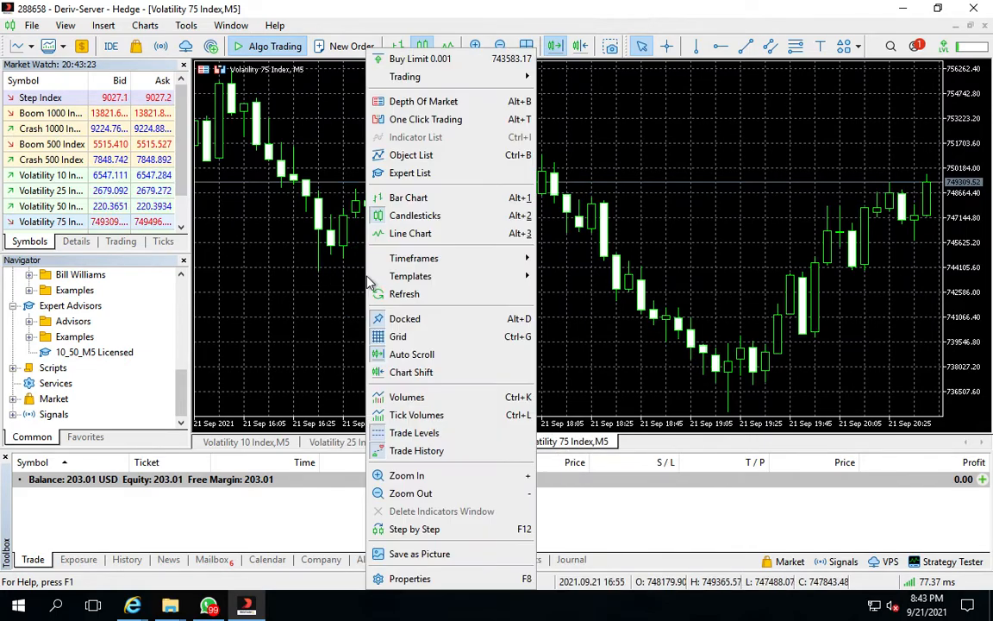
pyautogui.click(399, 337)
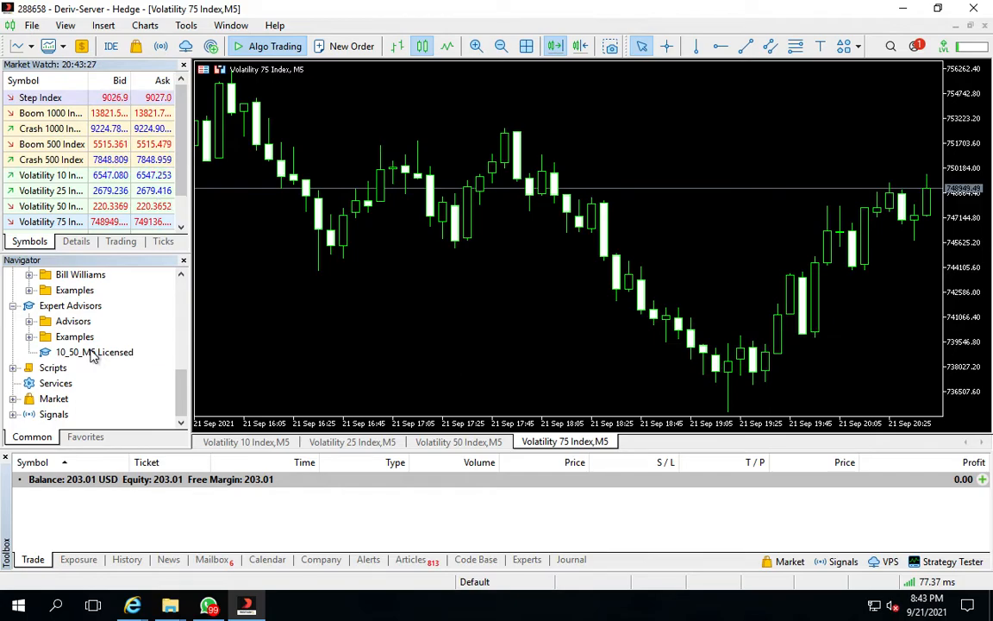
# Attach the 10_50_M5 Licensed expert advisor to the Volatility 75 Index chart with inp4_VolumeSize and inp5_VolumeSize set to 0.001
pyautogui.moveTo(93, 356); pyautogui.dragTo(529, 255)
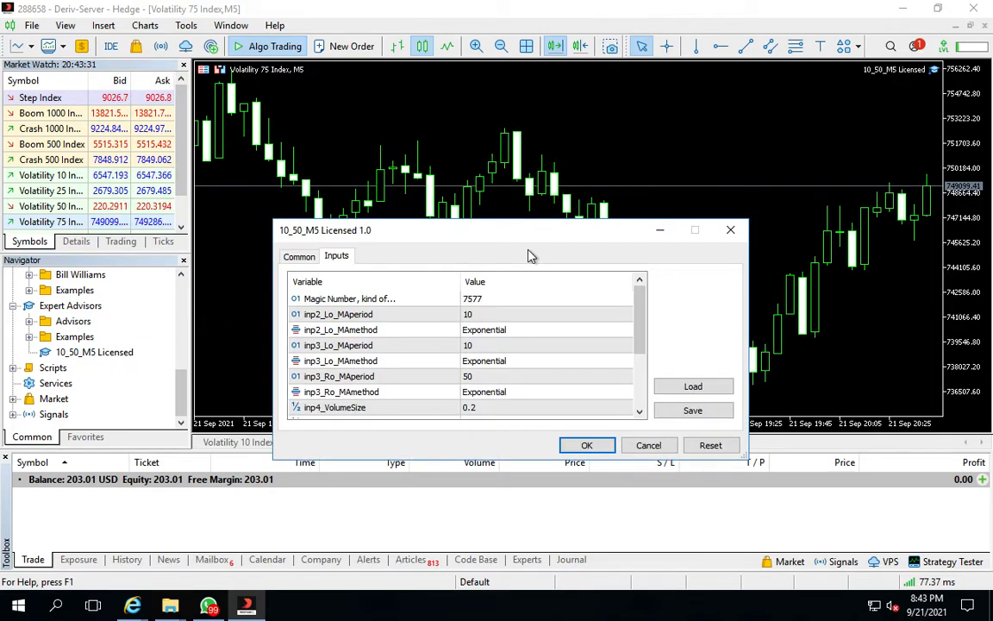
pyautogui.doubleClick(491, 407)
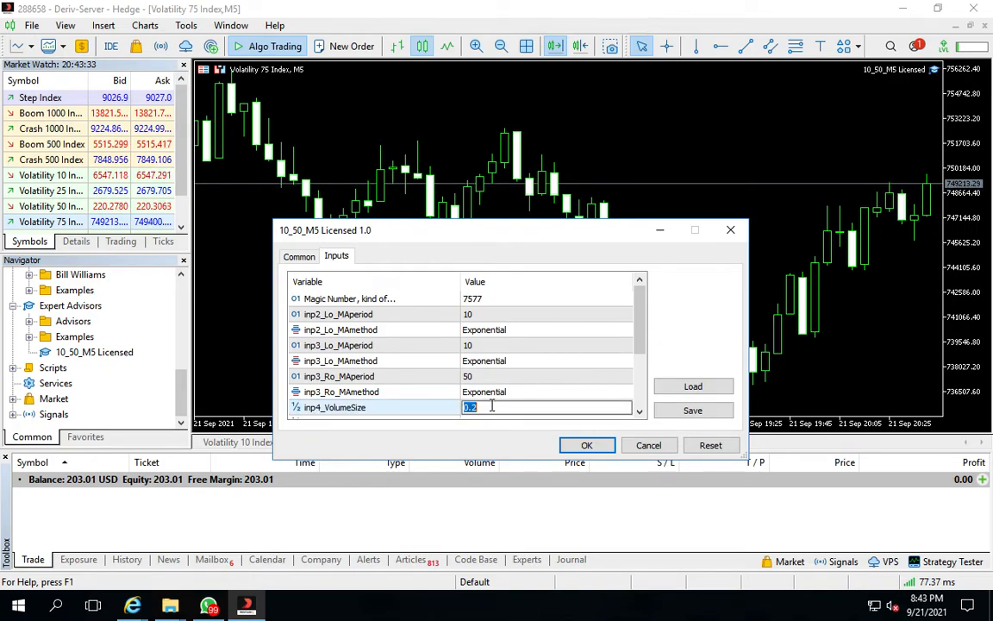
pyautogui.write('0.')
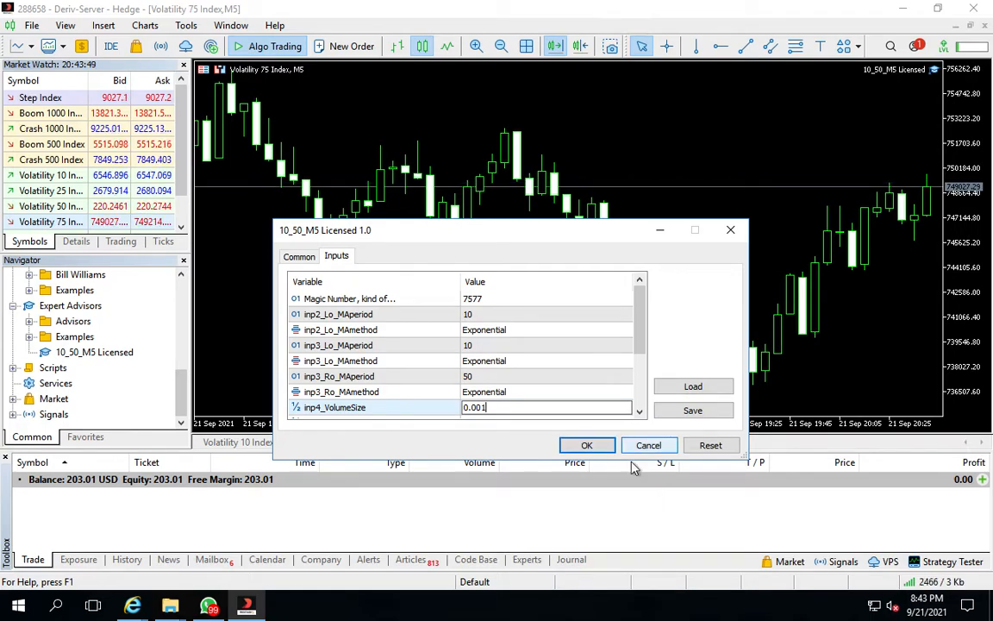
pyautogui.click(640, 414)
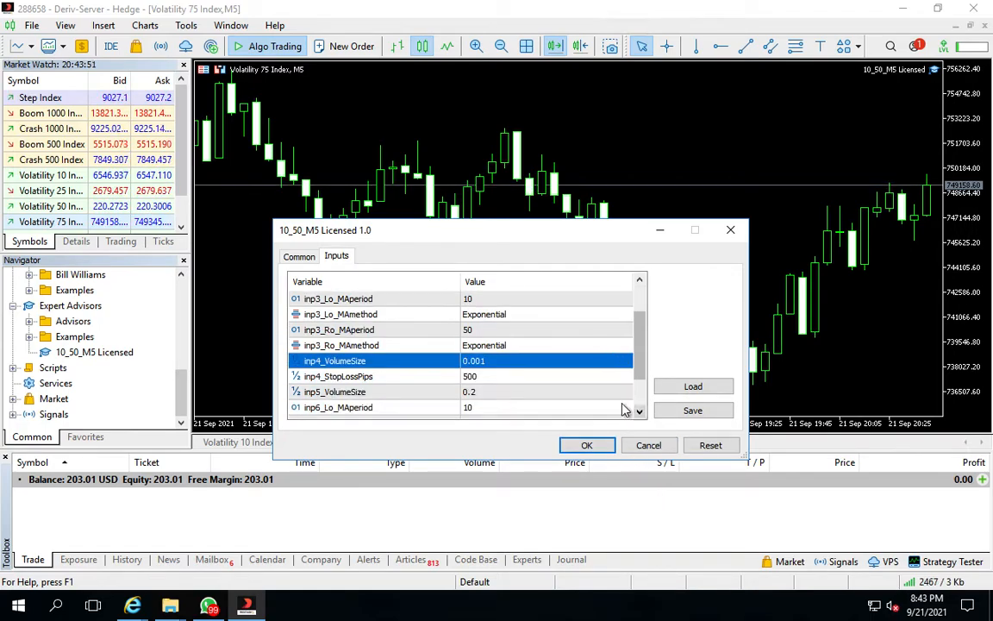
pyautogui.click(480, 393)
pyautogui.click(479, 392)
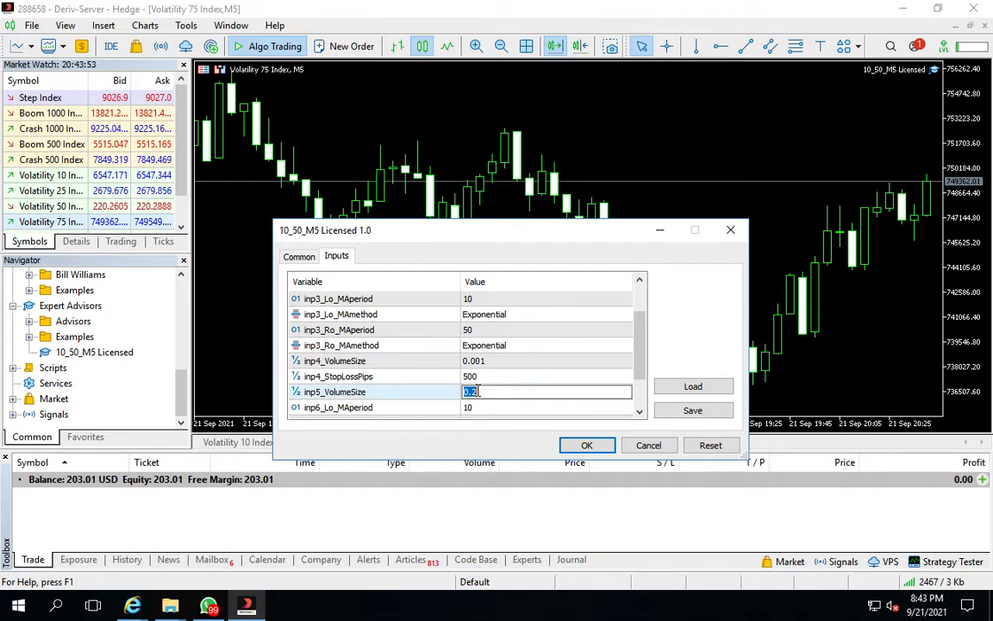
pyautogui.write('0.')
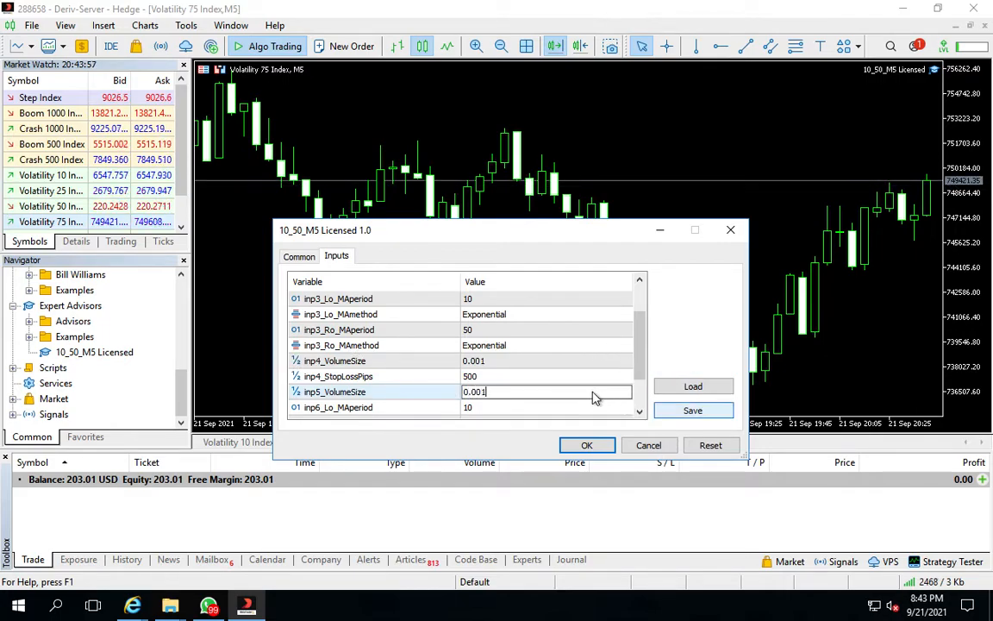
pyautogui.click(640, 414)
pyautogui.doubleClick(641, 414)
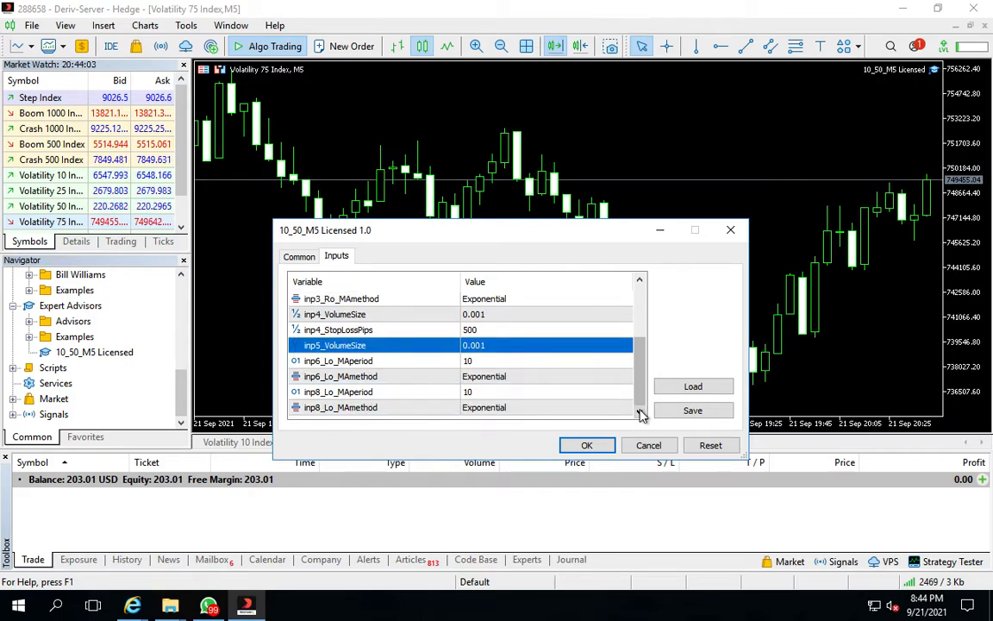
pyautogui.click(587, 445)
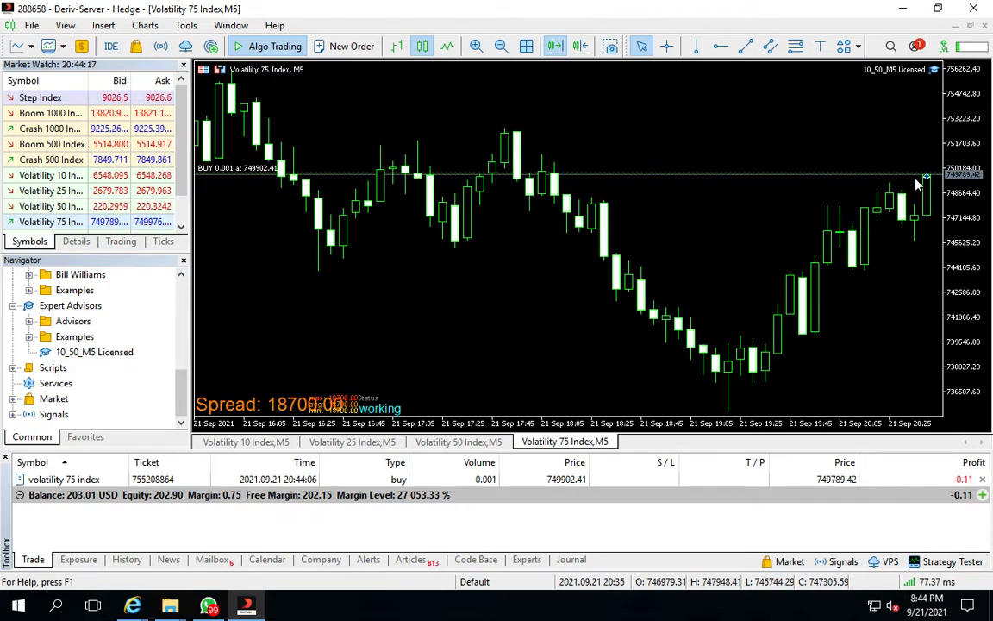
# Add an Exponential Moving Average with period 50 in MediumBlue to the Volatility 75 Index chart
pyautogui.moveTo(928, 180)
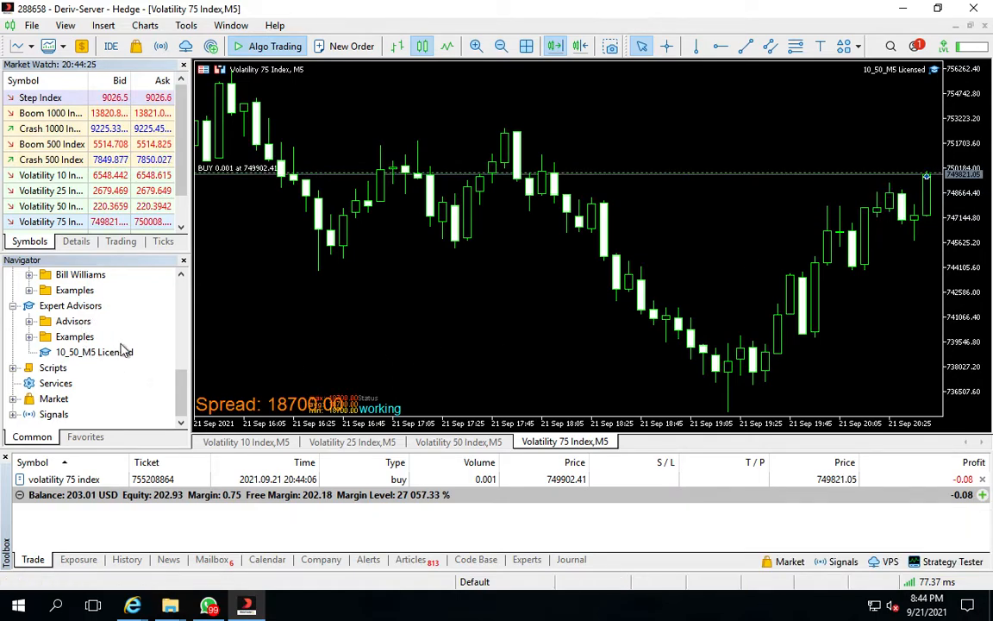
pyautogui.scroll(3, 164, 345)
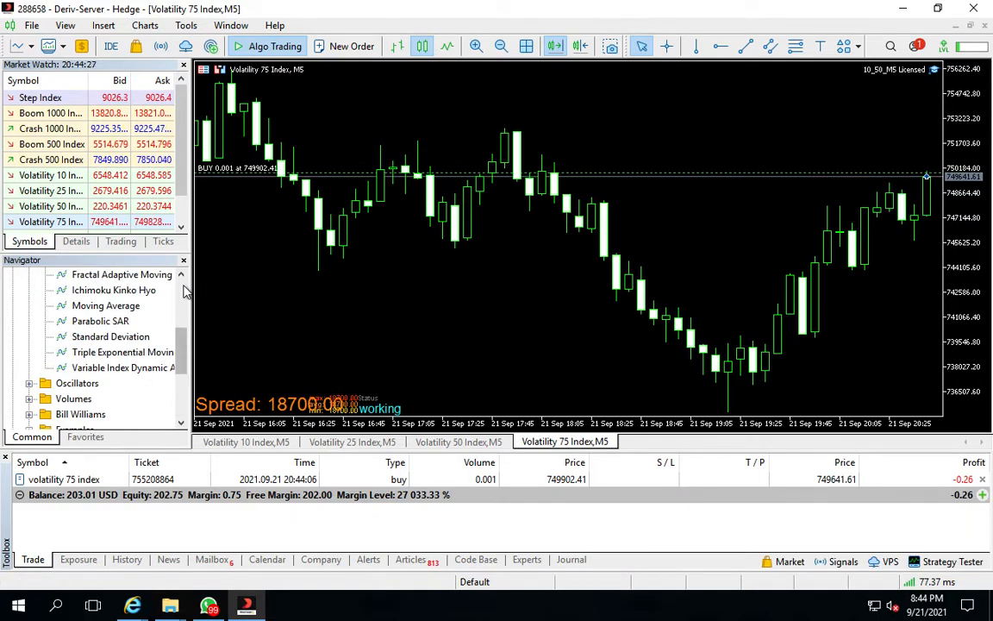
pyautogui.scroll(3, 184, 291)
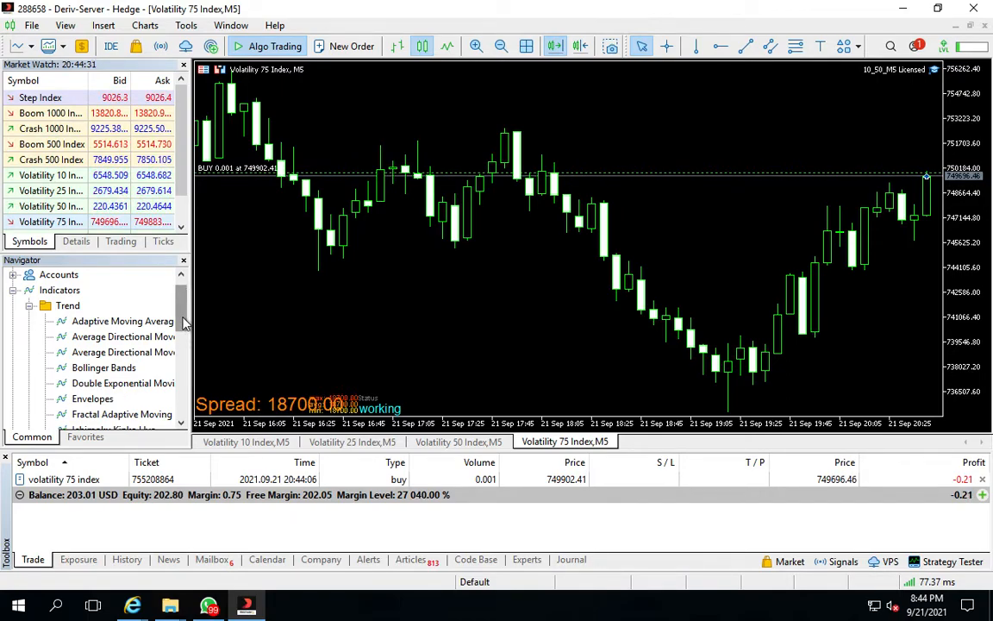
pyautogui.click(179, 424)
pyautogui.click(179, 424)
pyautogui.rightClick(123, 415)
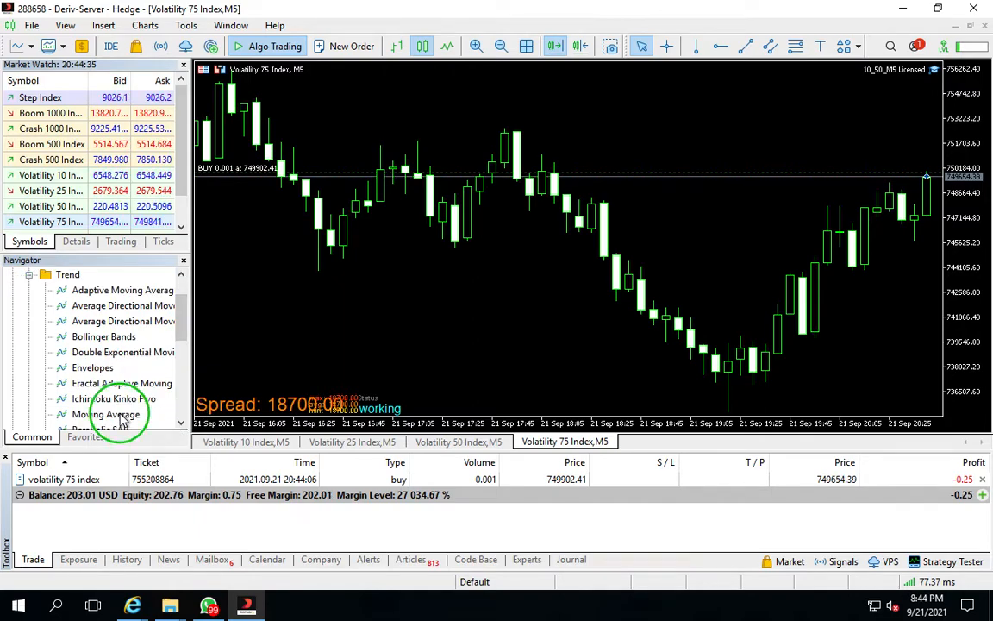
pyautogui.click(173, 422)
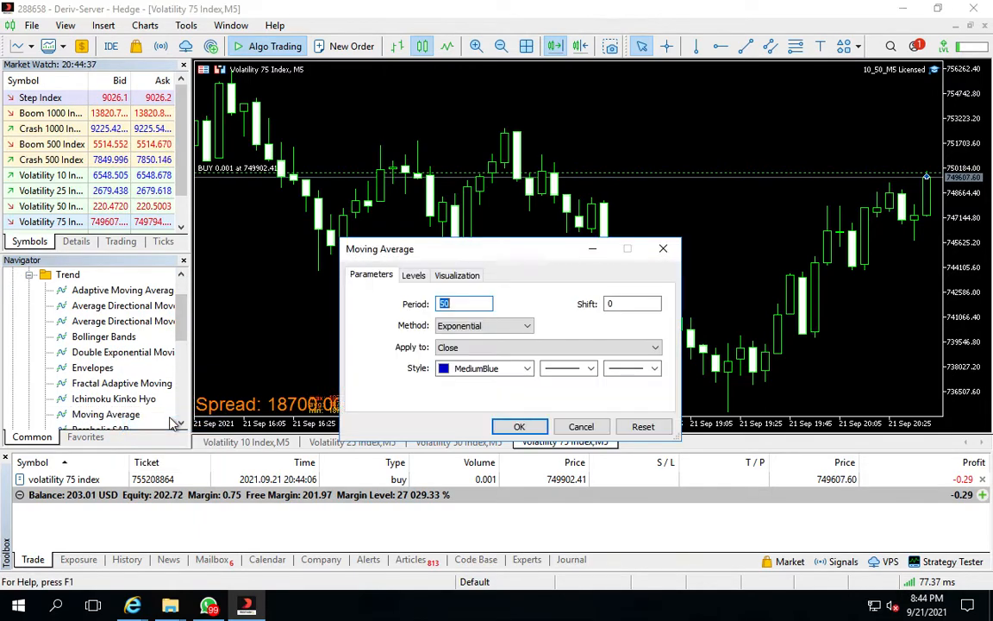
pyautogui.click(519, 426)
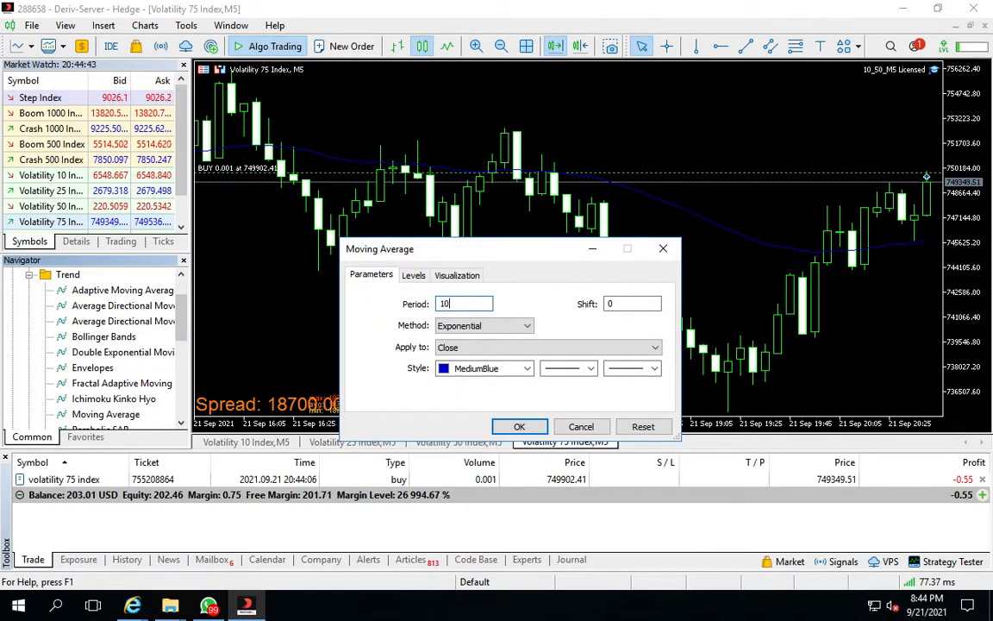
# Add a second Exponential Moving Average with period 10 in red to the Volatility 75 Index chart
pyautogui.click(522, 371)
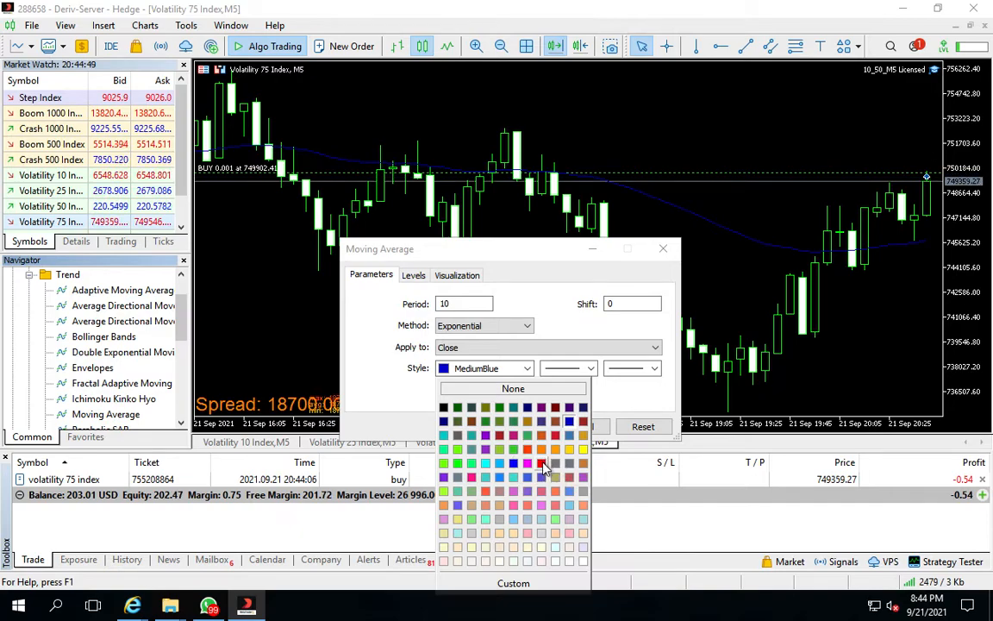
pyautogui.click(543, 464)
pyautogui.click(519, 427)
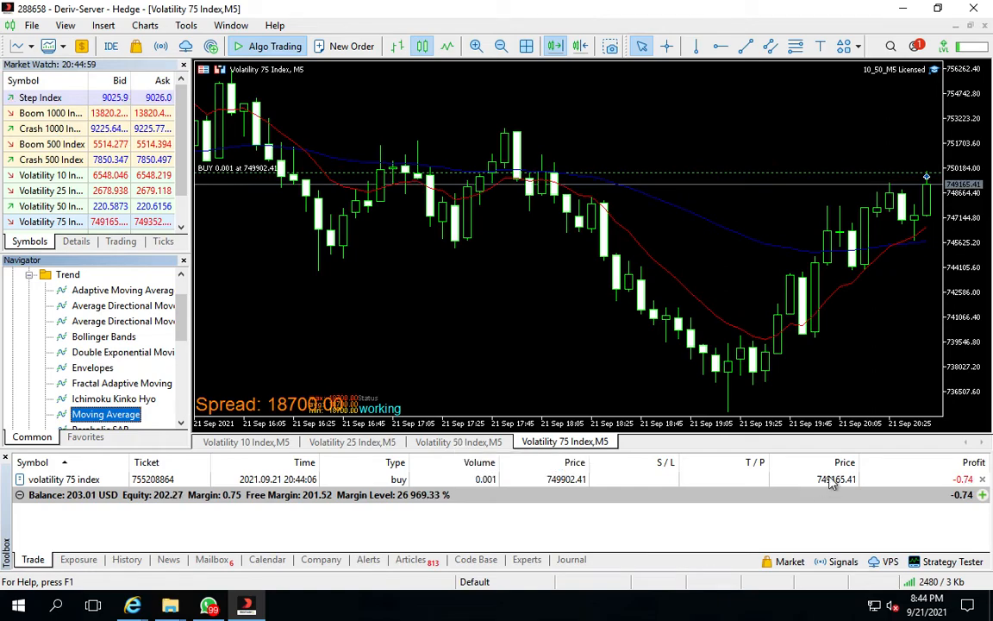
# Try to close the open buy position, accepting the One Click Trading terms and conditions
pyautogui.click(982, 480)
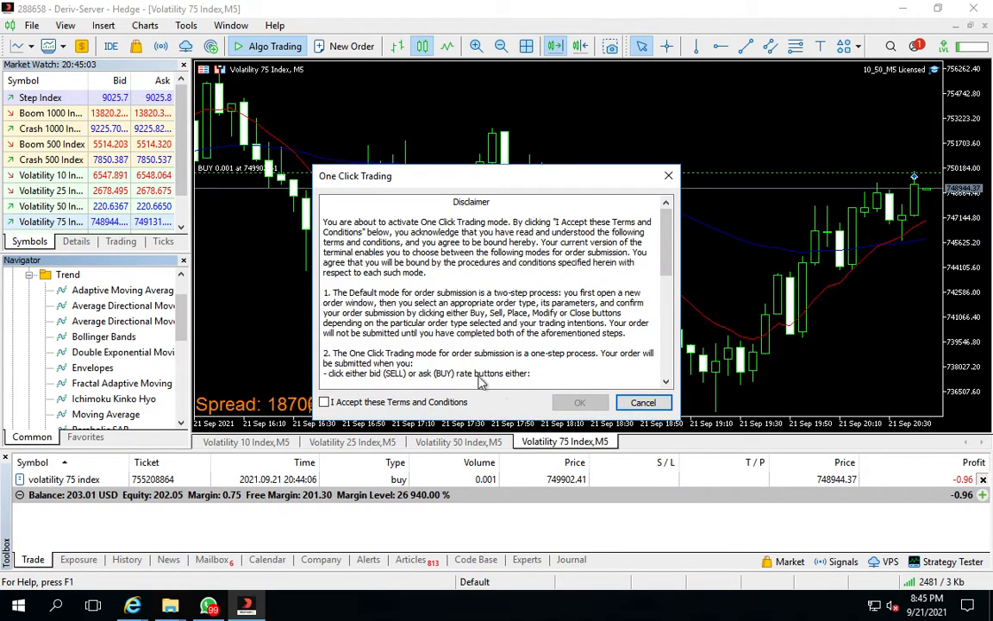
pyautogui.click(326, 402)
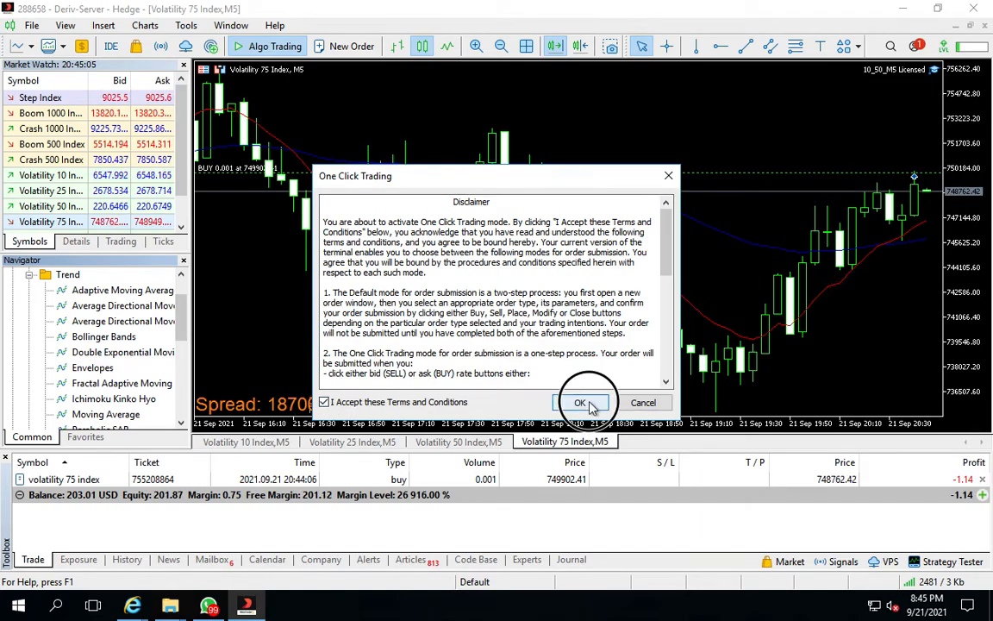
pyautogui.click(579, 402)
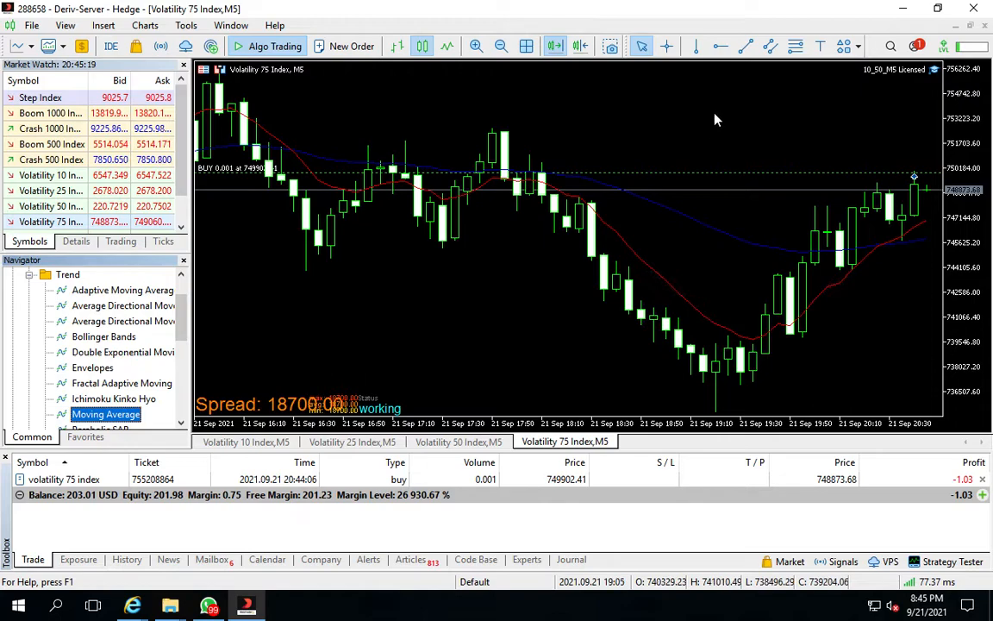
# Zoom out the Volatility 75 Index chart and give the red period-10 Exponential Moving Average a thicker line width
pyautogui.click(502, 46)
pyautogui.click(502, 46)
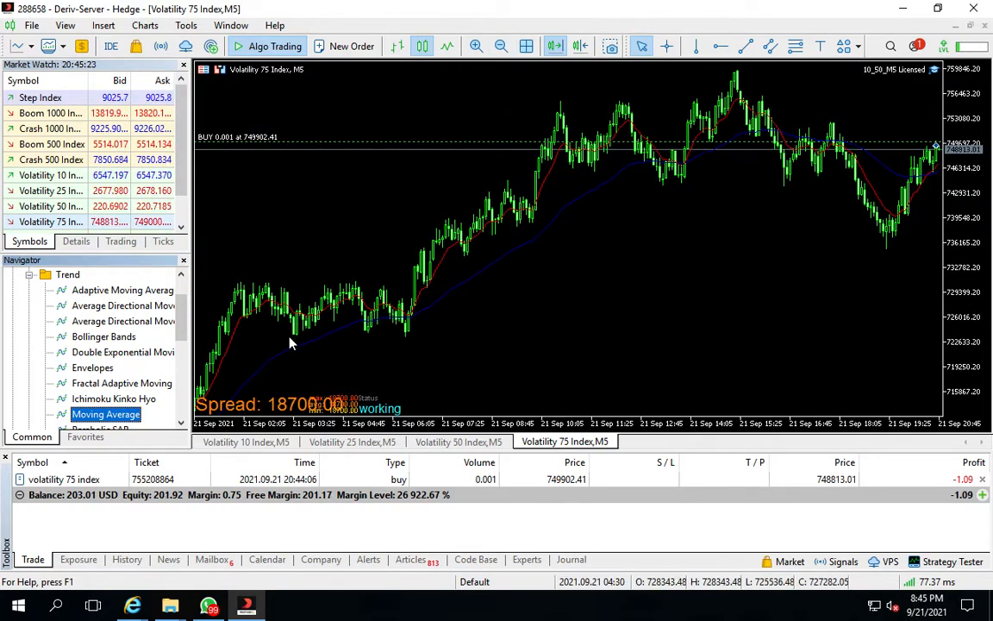
pyautogui.scroll(3, 290, 343)
pyautogui.scroll(5, 289, 343)
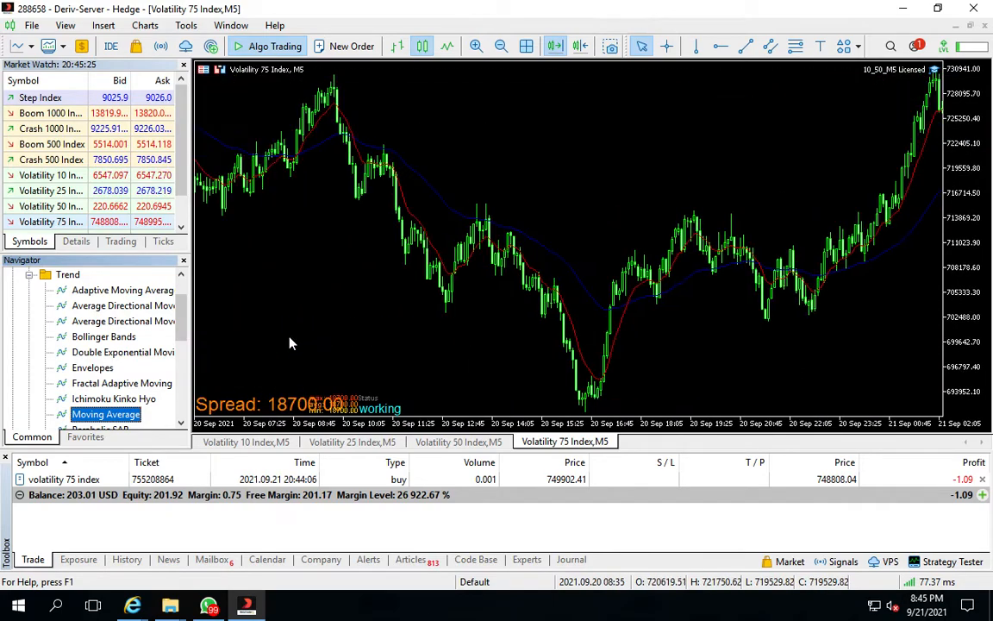
pyautogui.scroll(-7, 289, 343)
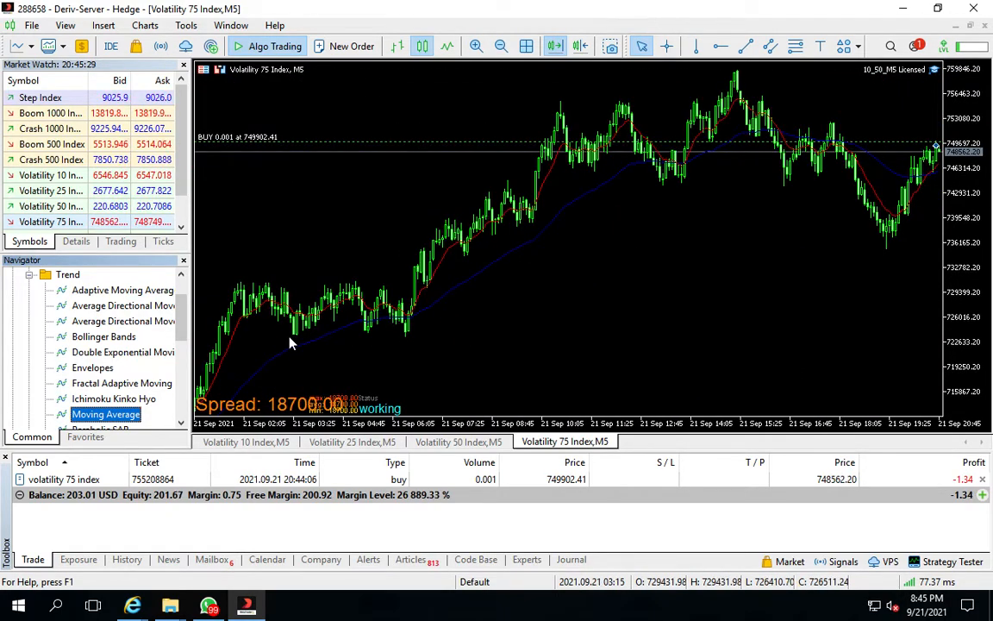
pyautogui.moveTo(438, 272)
pyautogui.rightClick(439, 271)
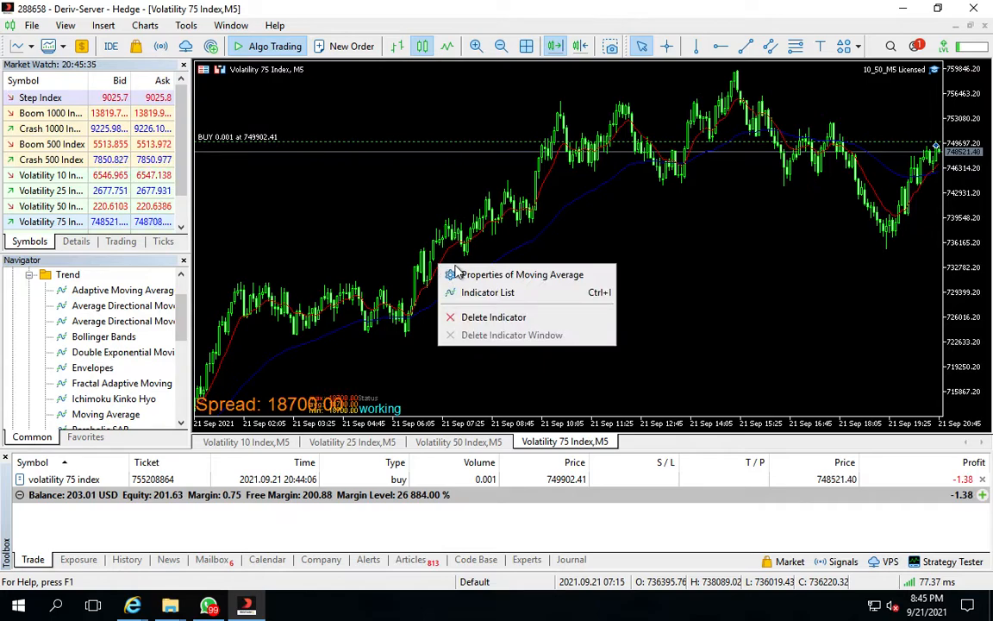
pyautogui.click(472, 275)
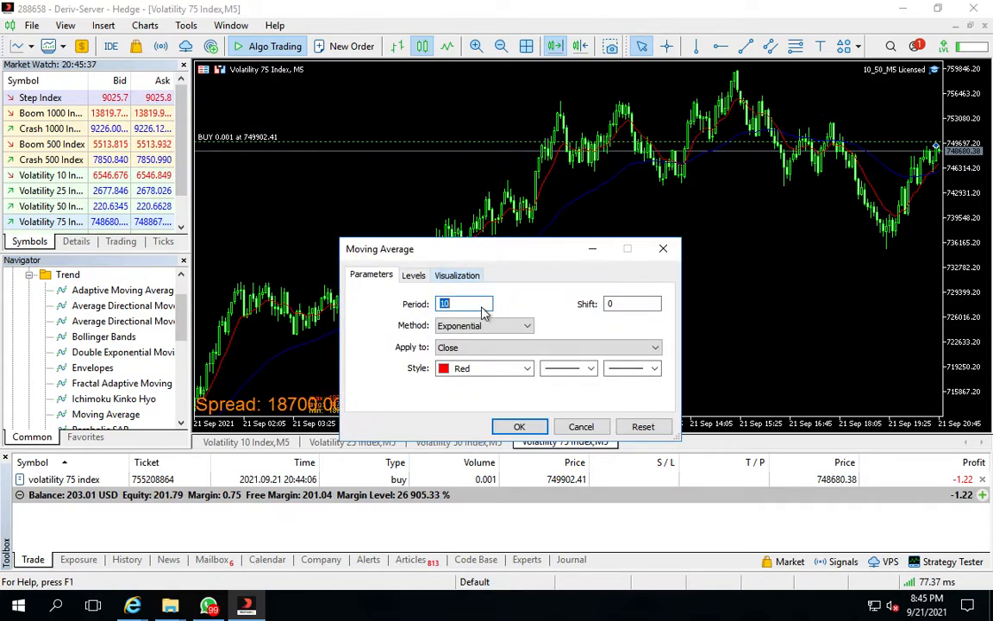
pyautogui.click(591, 369)
pyautogui.click(567, 384)
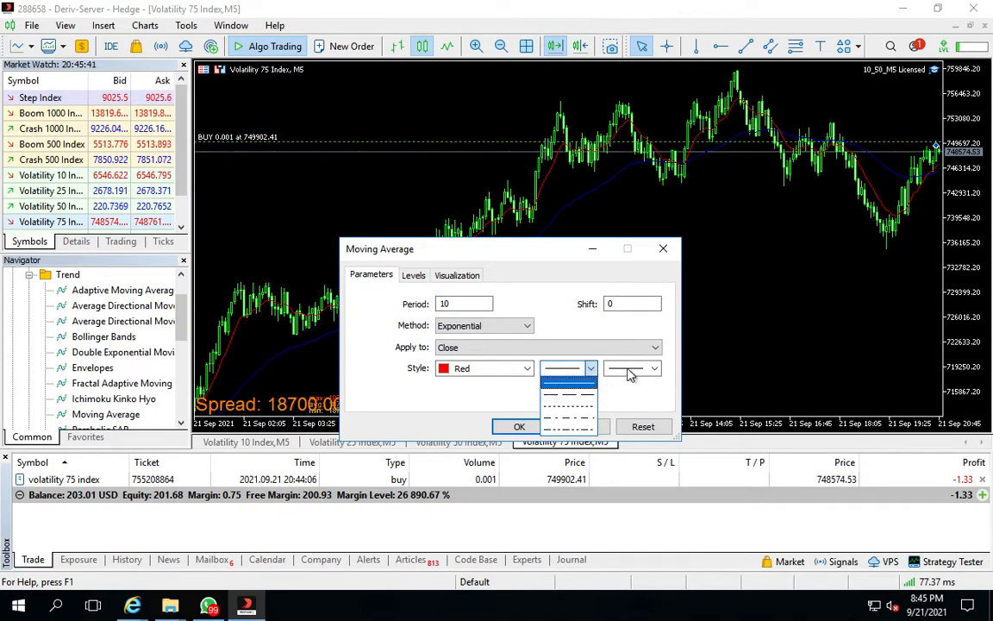
pyautogui.click(631, 370)
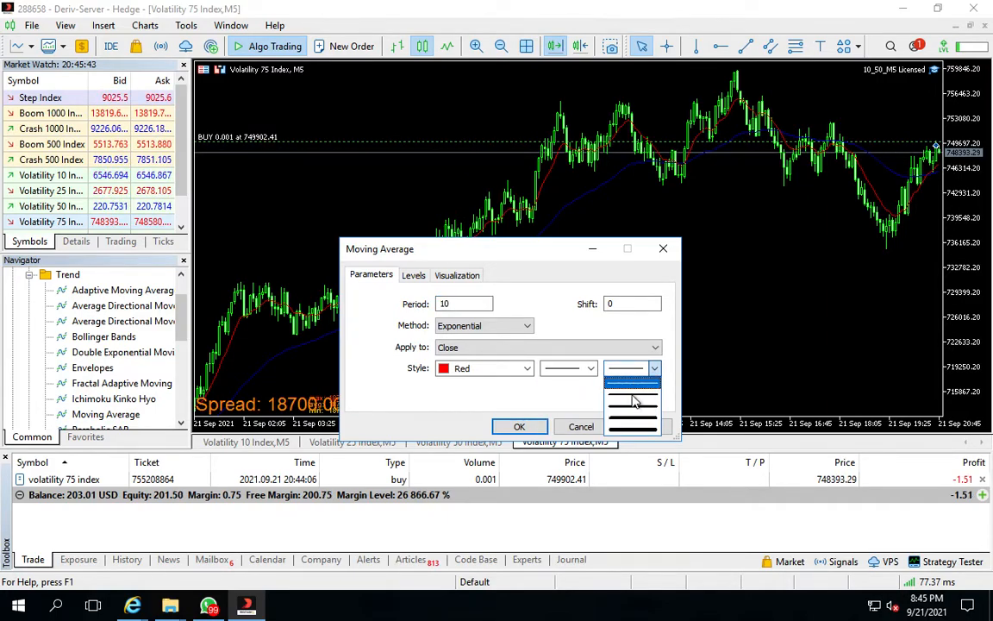
pyautogui.click(636, 407)
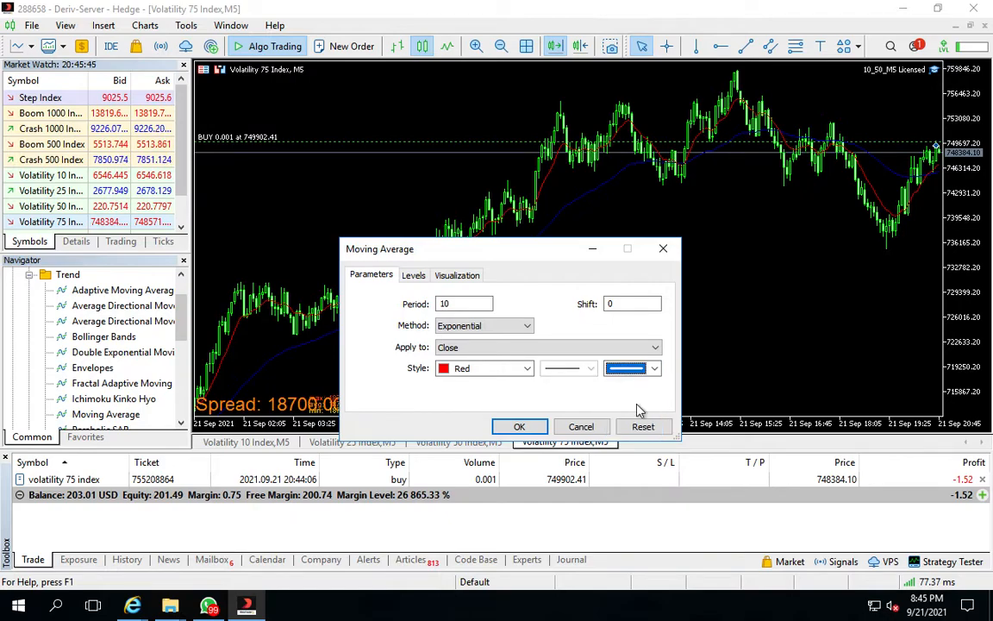
pyautogui.click(520, 427)
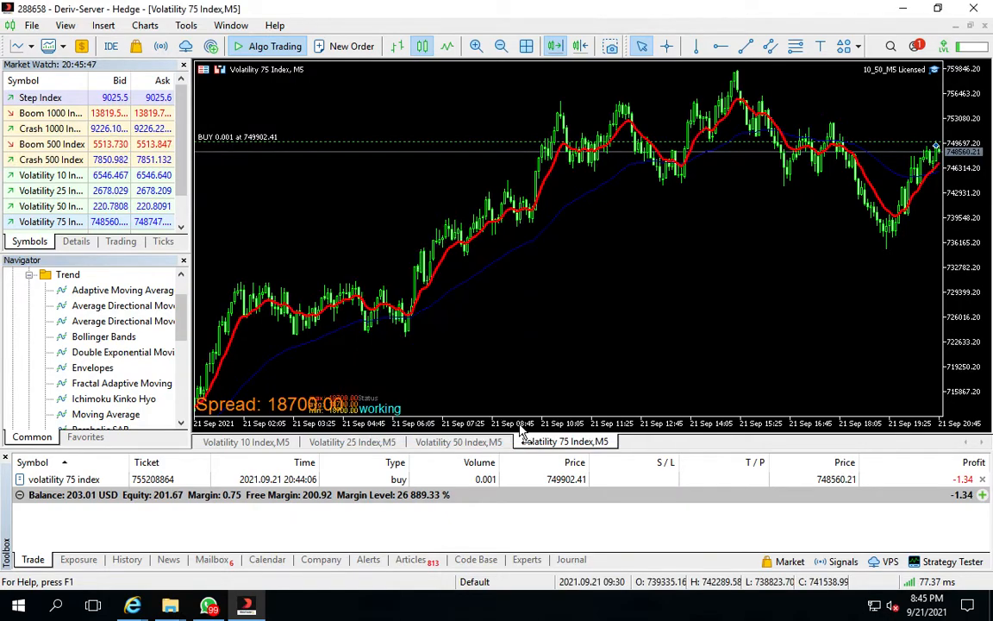
# Give the MediumBlue period-50 Exponential Moving Average a thicker line width as well
pyautogui.rightClick(479, 275)
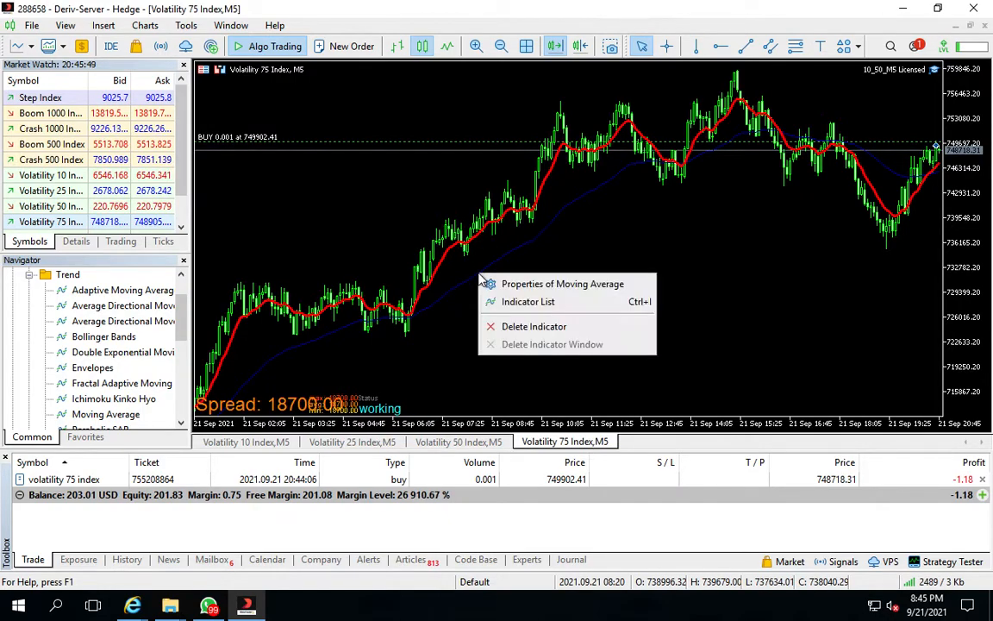
pyautogui.click(509, 285)
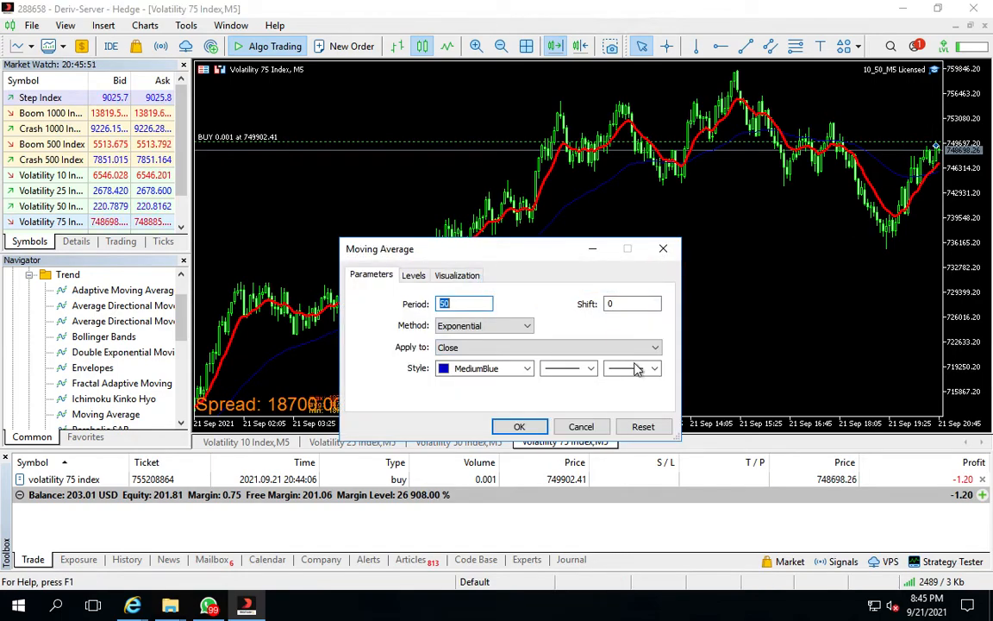
pyautogui.click(635, 369)
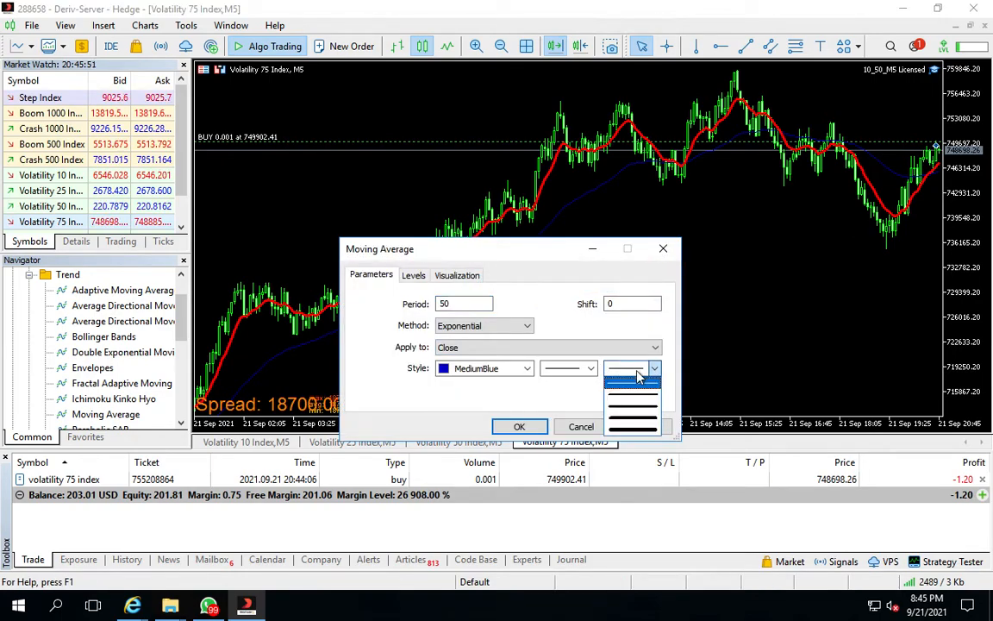
pyautogui.click(648, 412)
pyautogui.click(518, 426)
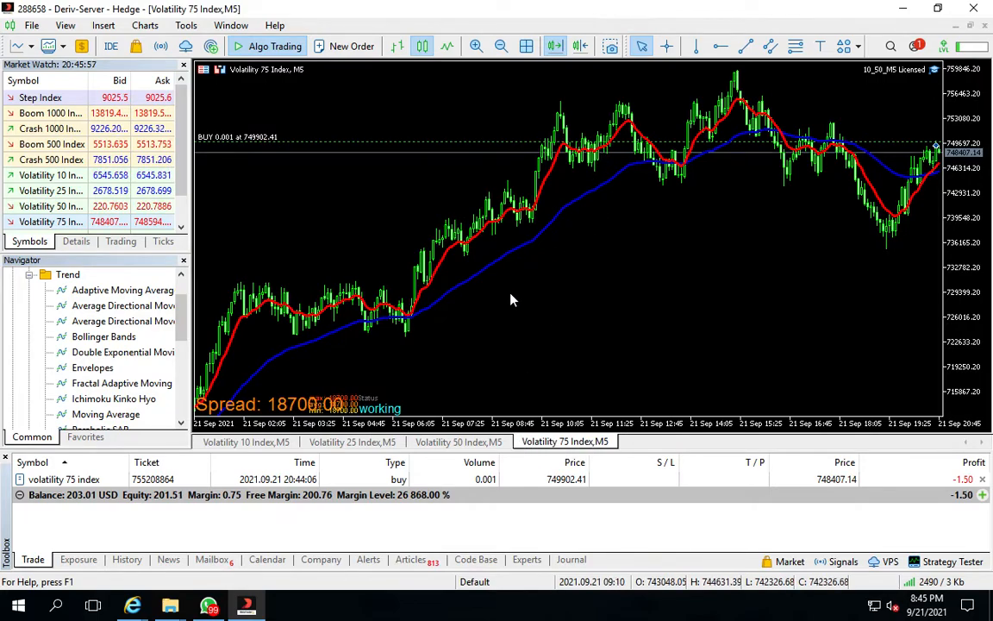
# Scroll back through the Volatility 75 Index chart history, toggling chart shift and auto scroll, to examine the moving averages
pyautogui.moveTo(428, 294); pyautogui.dragTo(648, 222)
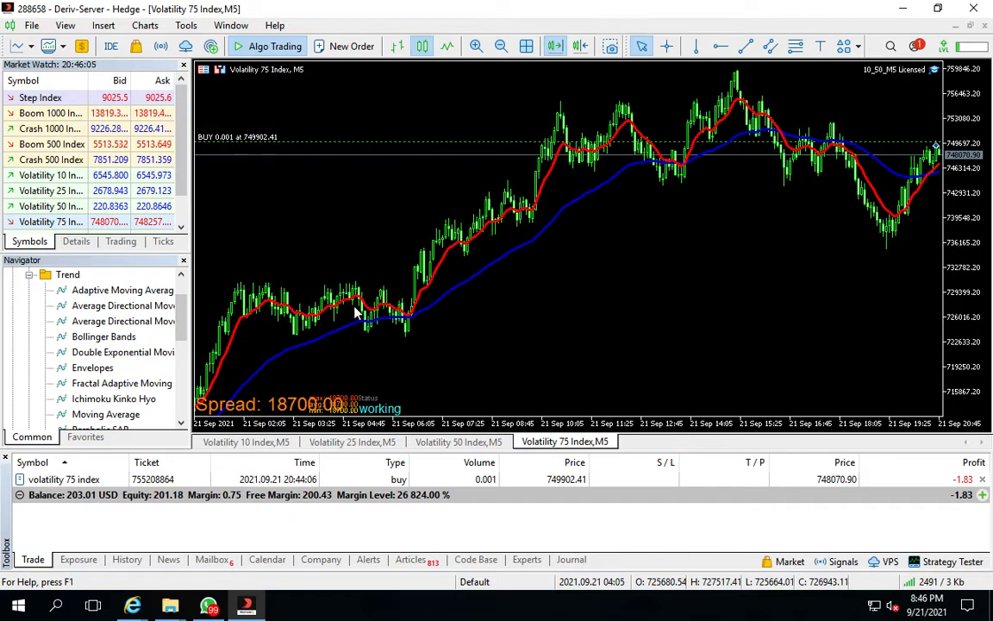
pyautogui.moveTo(439, 267); pyautogui.dragTo(816, 237)
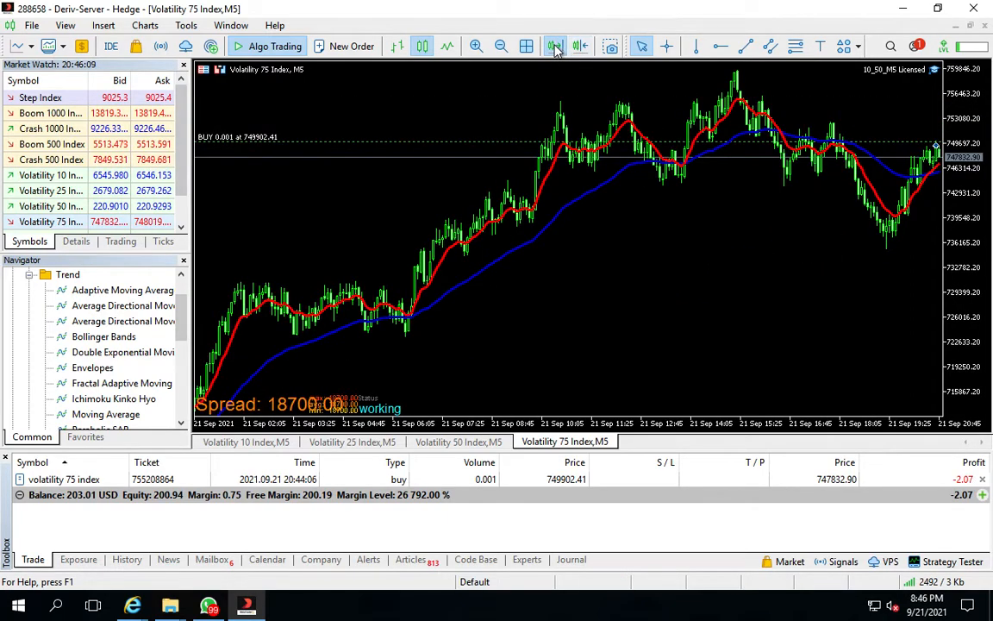
pyautogui.click(581, 47)
pyautogui.moveTo(472, 256); pyautogui.dragTo(934, 170)
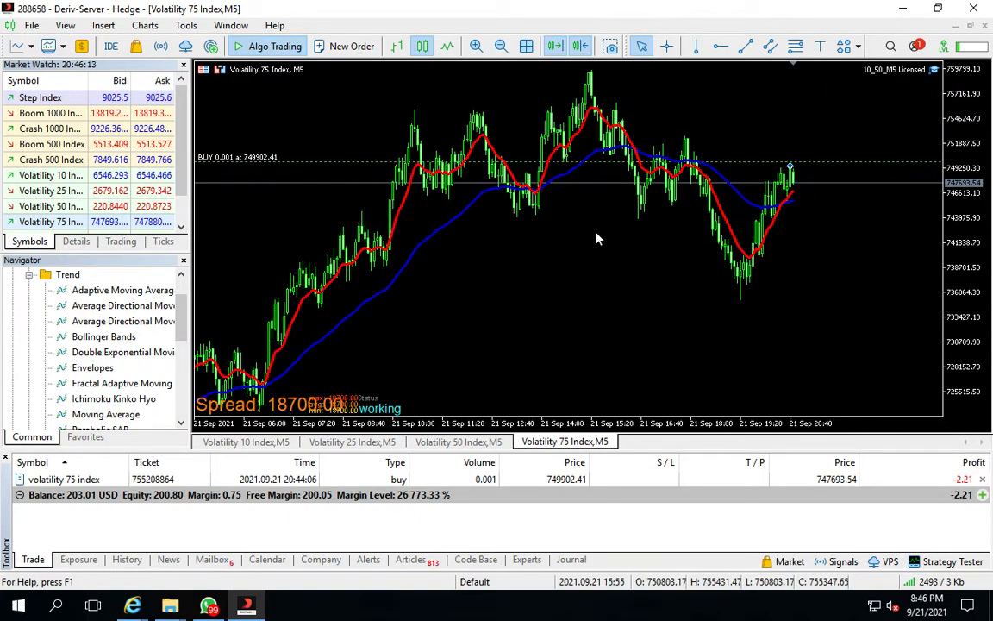
pyautogui.click(553, 47)
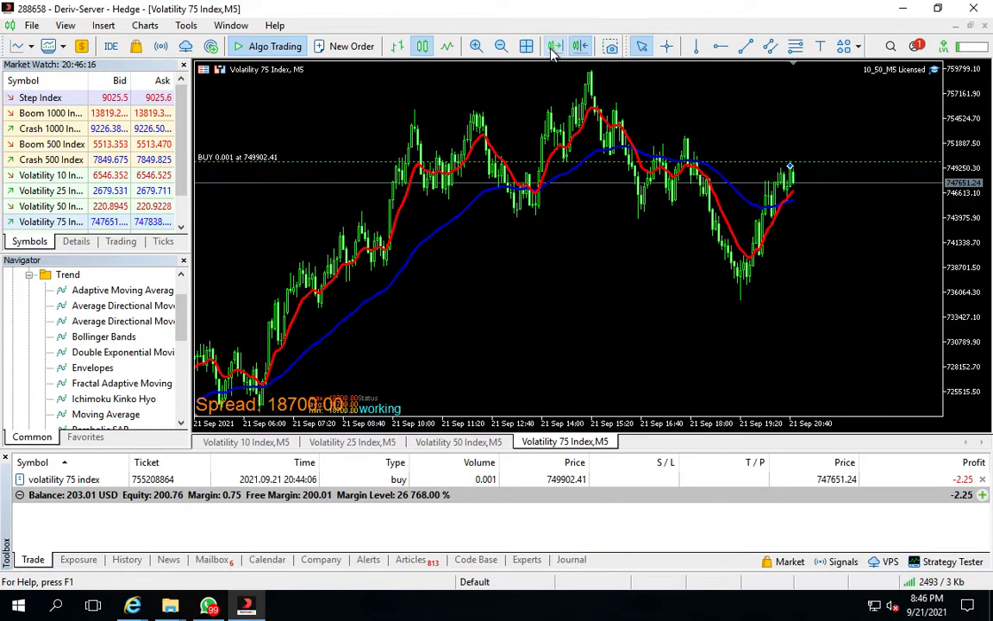
pyautogui.moveTo(516, 221); pyautogui.dragTo(906, 193)
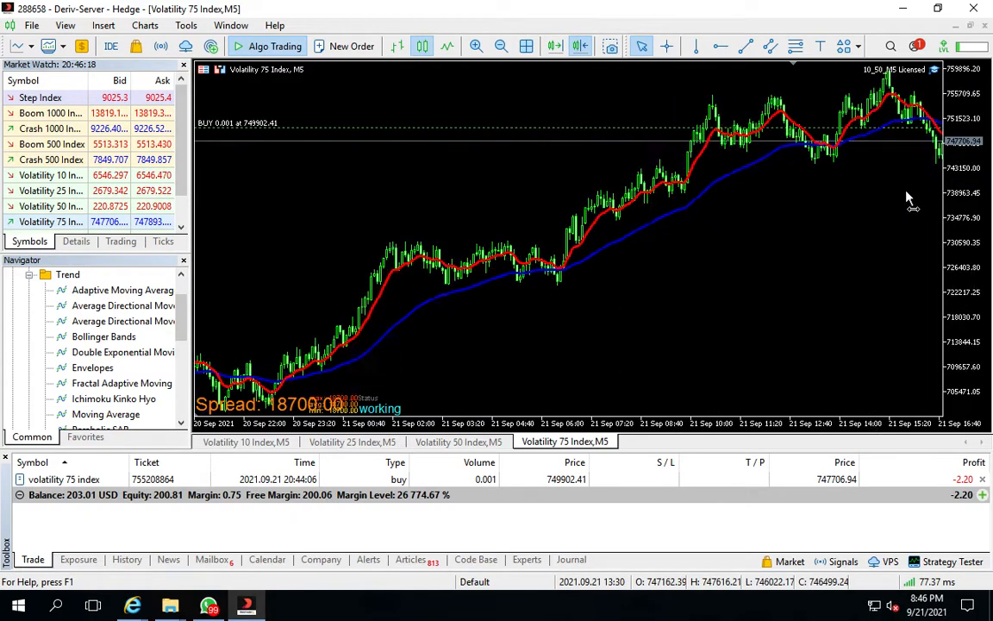
pyautogui.moveTo(419, 213); pyautogui.dragTo(794, 157)
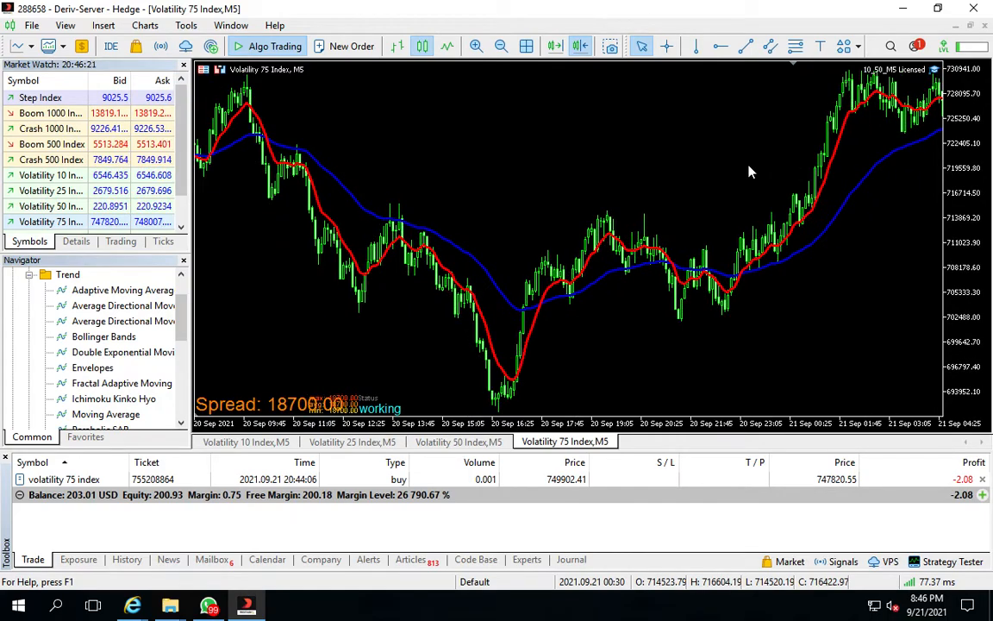
pyautogui.moveTo(269, 149)
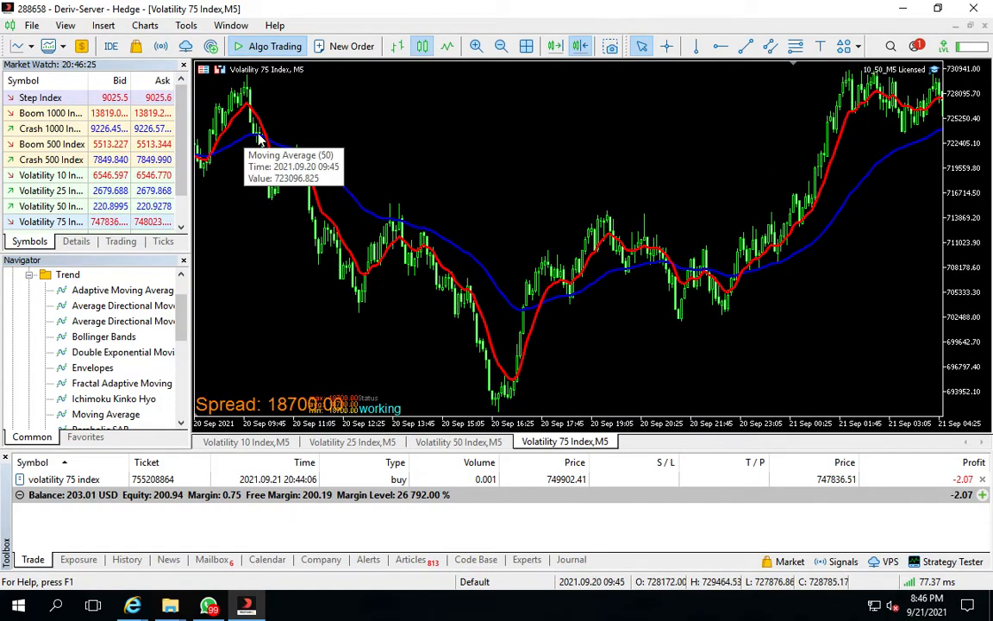
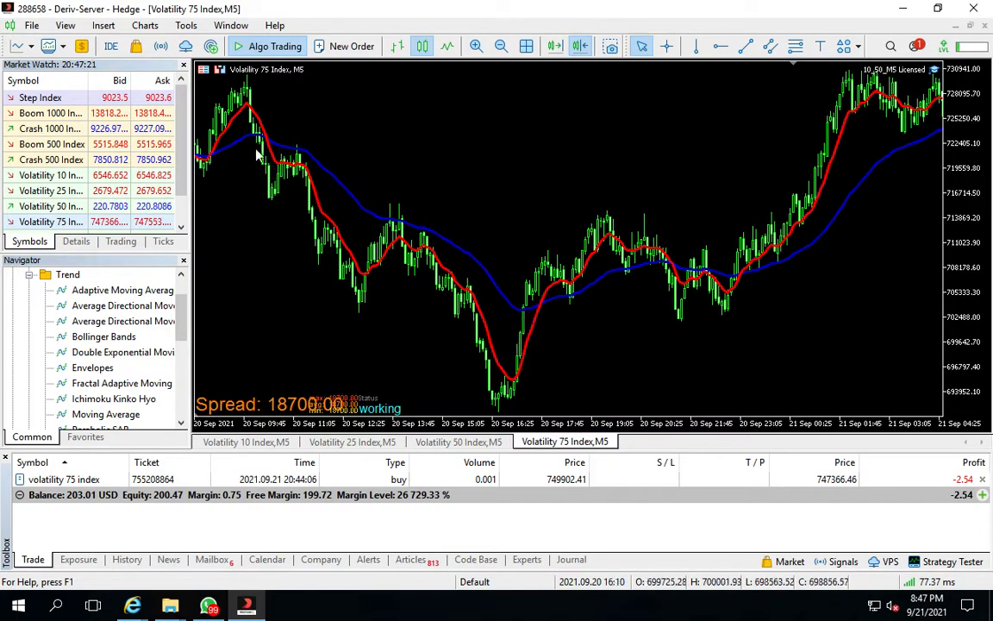
# Measure the price drop from the swing high down to the low with the crosshair
pyautogui.click(667, 47)
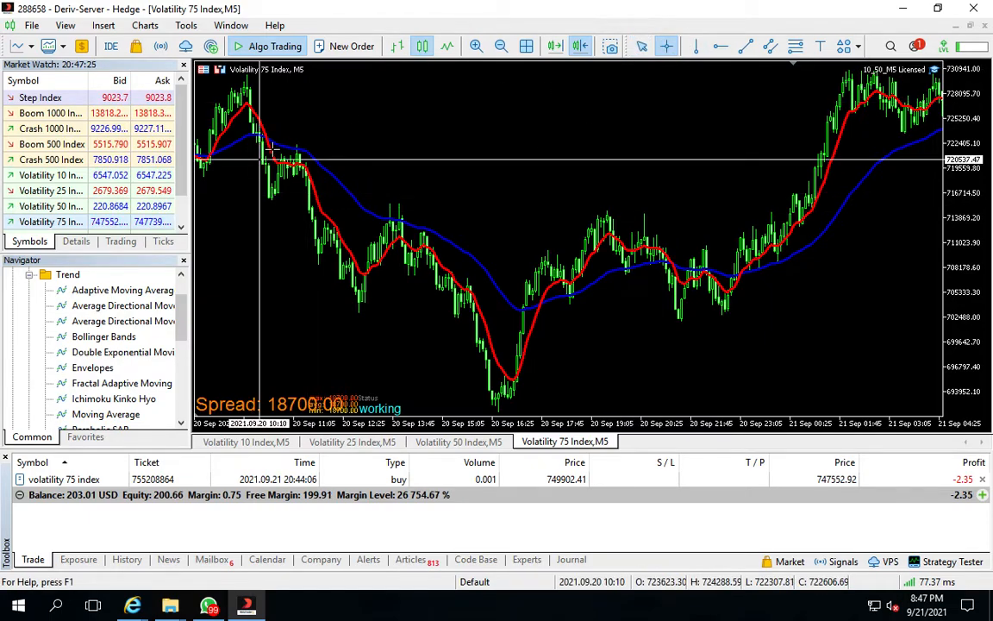
pyautogui.moveTo(264, 138); pyautogui.dragTo(518, 405)
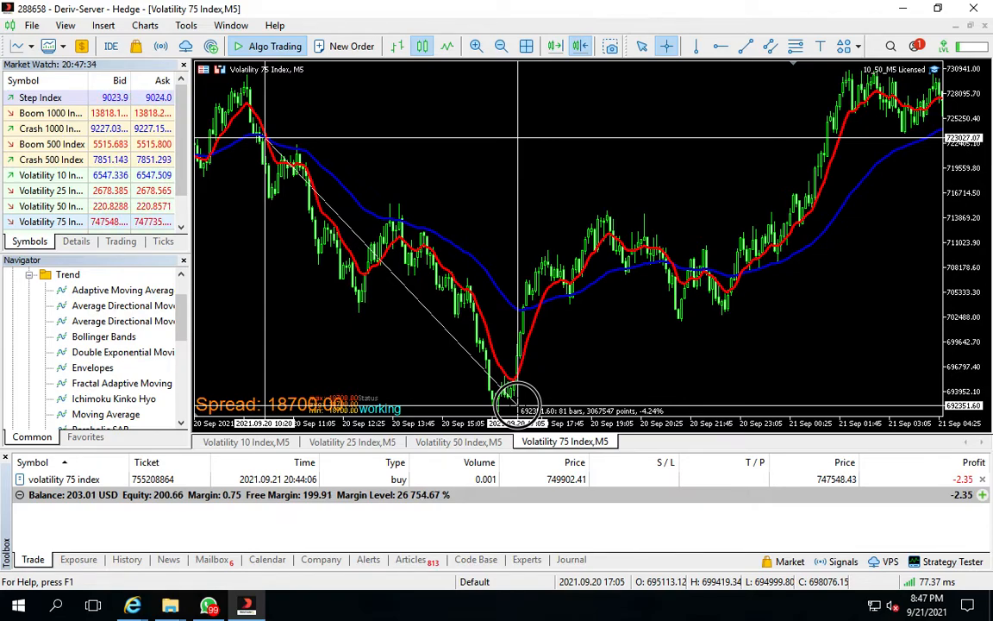
pyautogui.moveTo(518, 405); pyautogui.dragTo(518, 405)
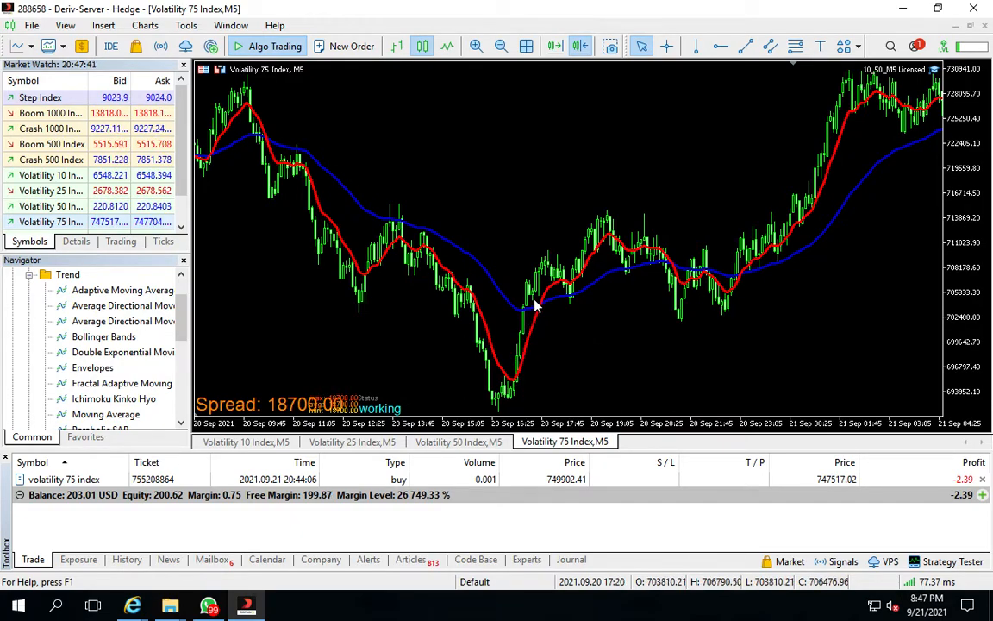
# Close the open buy position on the Volatility 75 Index
pyautogui.moveTo(509, 386)
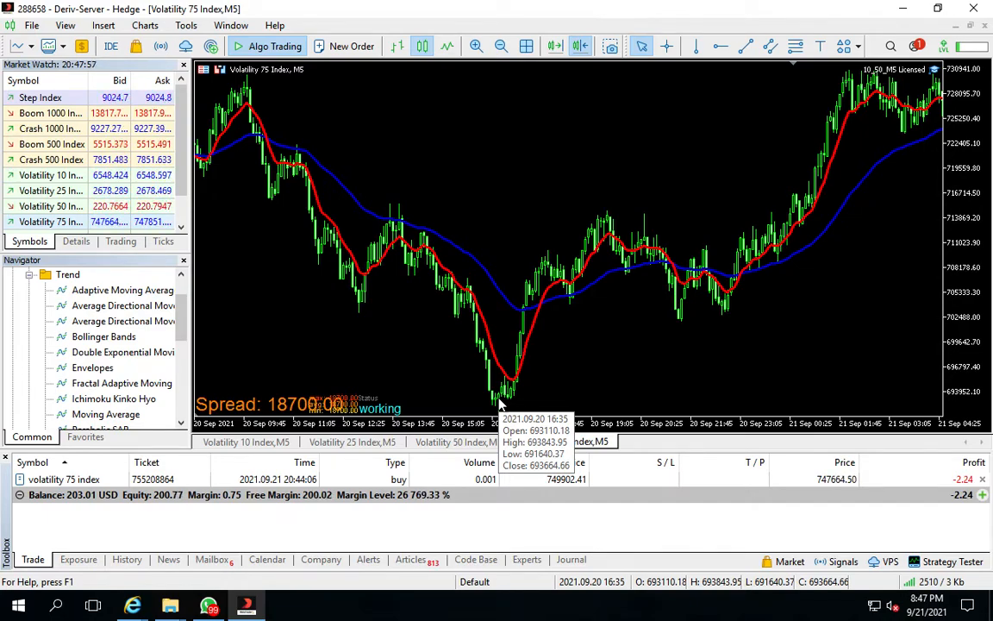
pyautogui.moveTo(762, 263); pyautogui.dragTo(603, 274)
pyautogui.moveTo(564, 284); pyautogui.dragTo(466, 337)
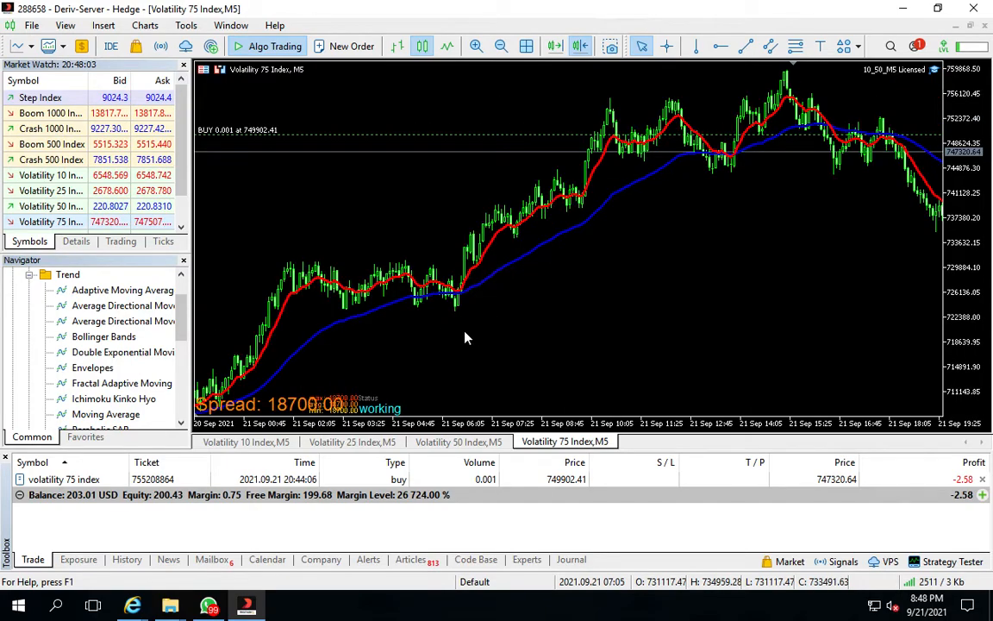
pyautogui.moveTo(552, 326); pyautogui.dragTo(595, 324)
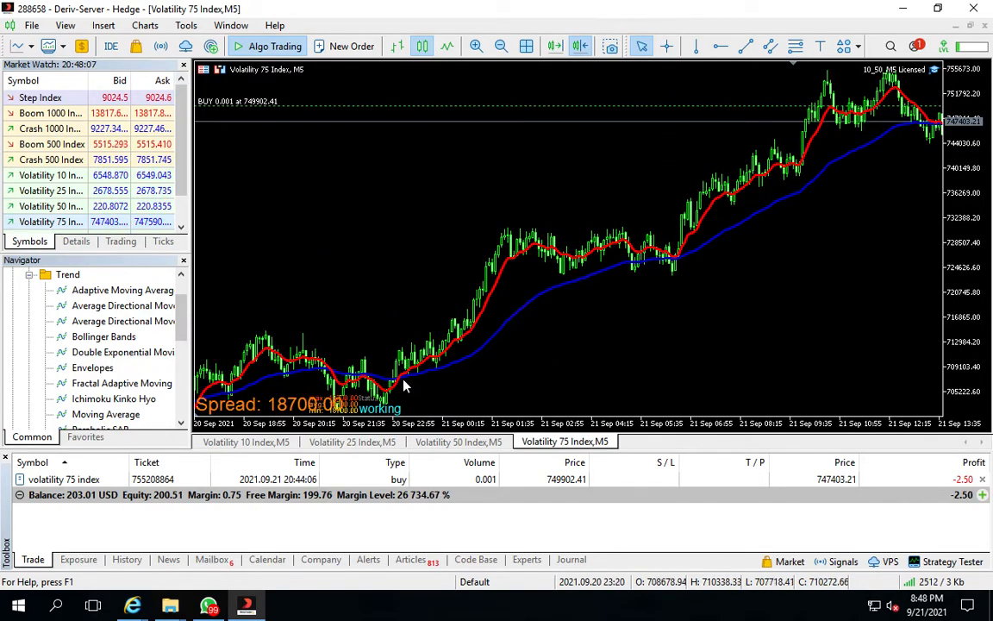
pyautogui.moveTo(399, 379)
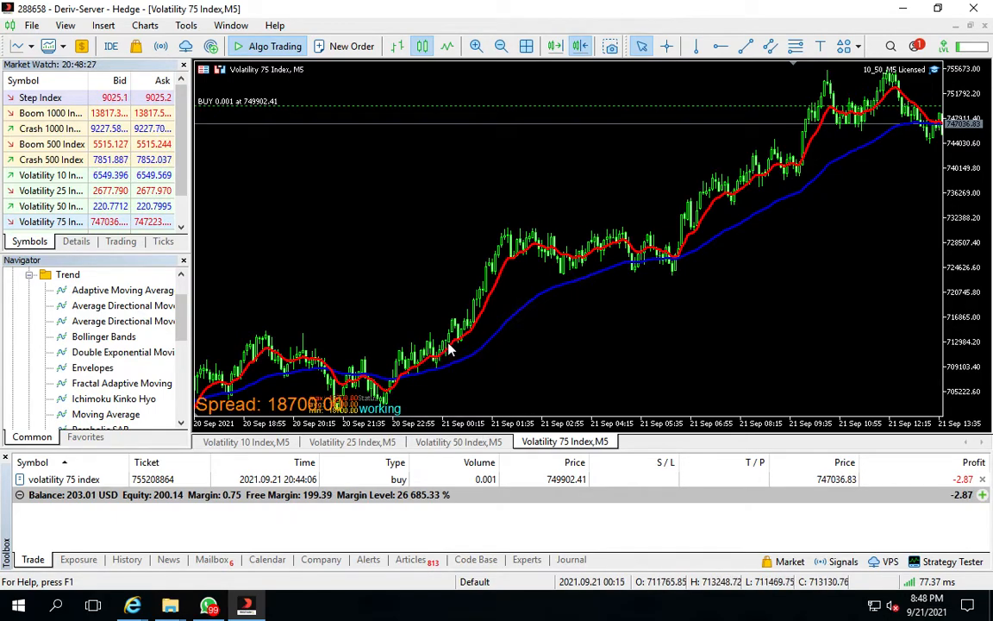
pyautogui.moveTo(449, 350)
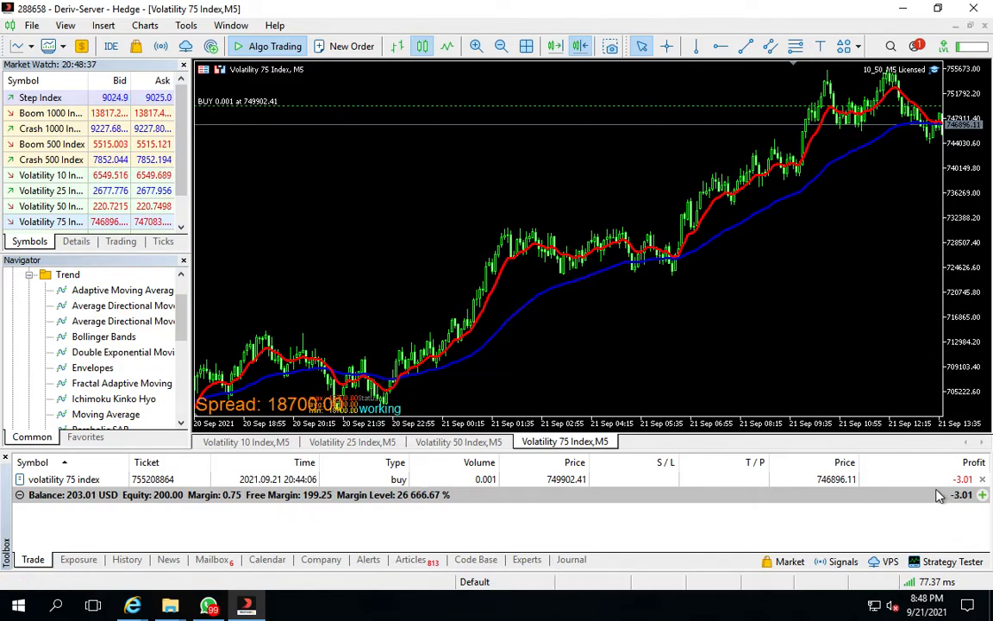
pyautogui.click(984, 480)
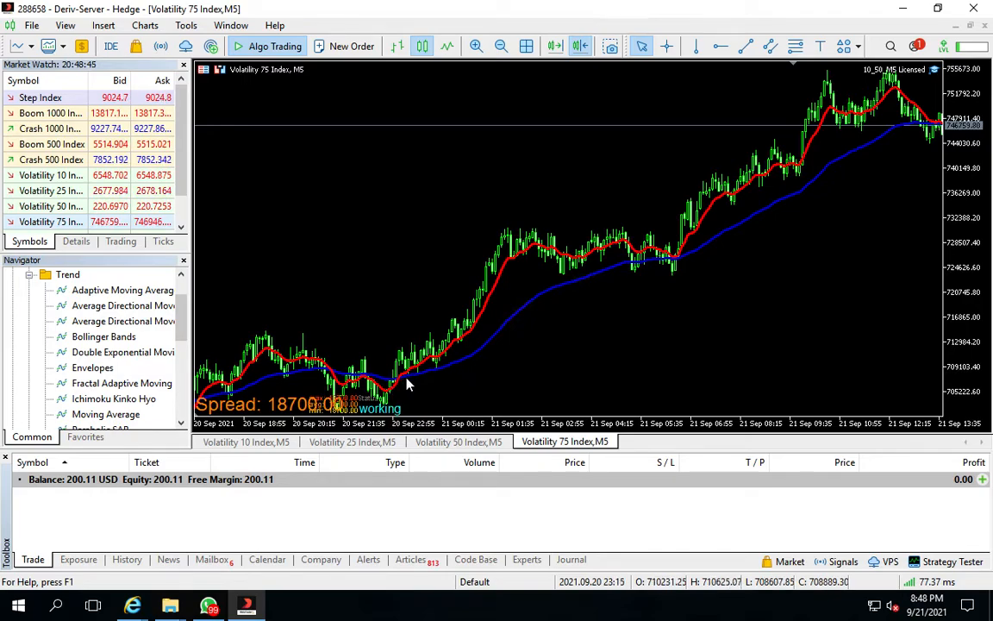
# Measure the uptrend from the low up to the latest price with the crosshair
pyautogui.moveTo(409, 383)
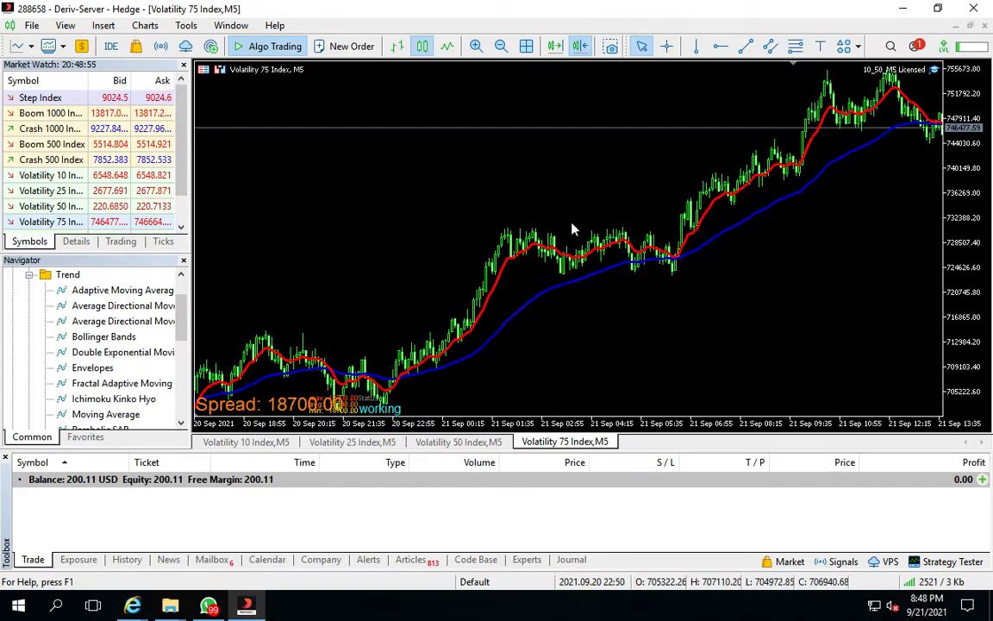
pyautogui.click(669, 50)
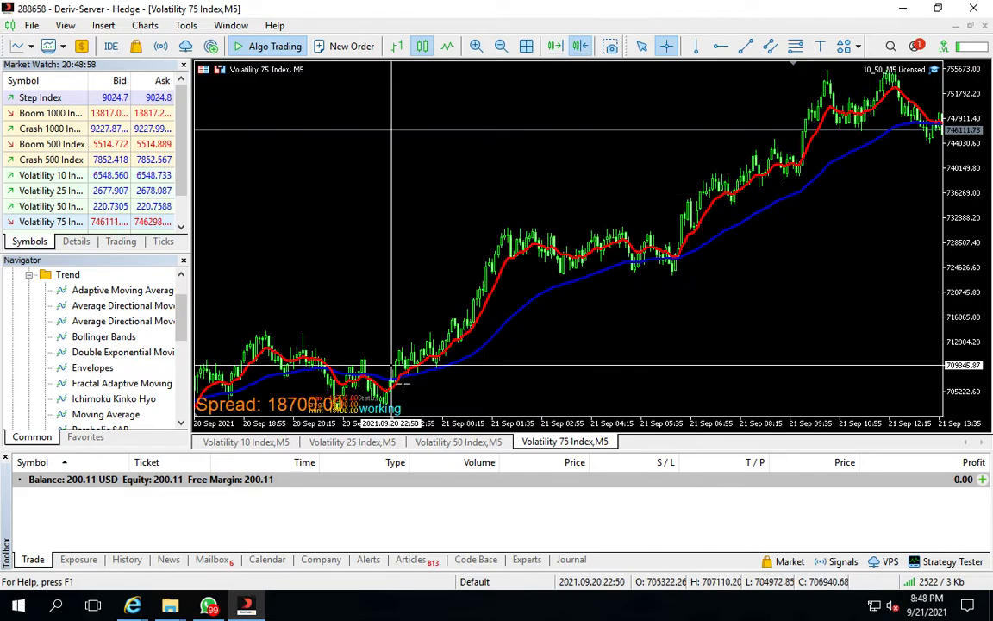
pyautogui.moveTo(402, 384); pyautogui.dragTo(936, 121)
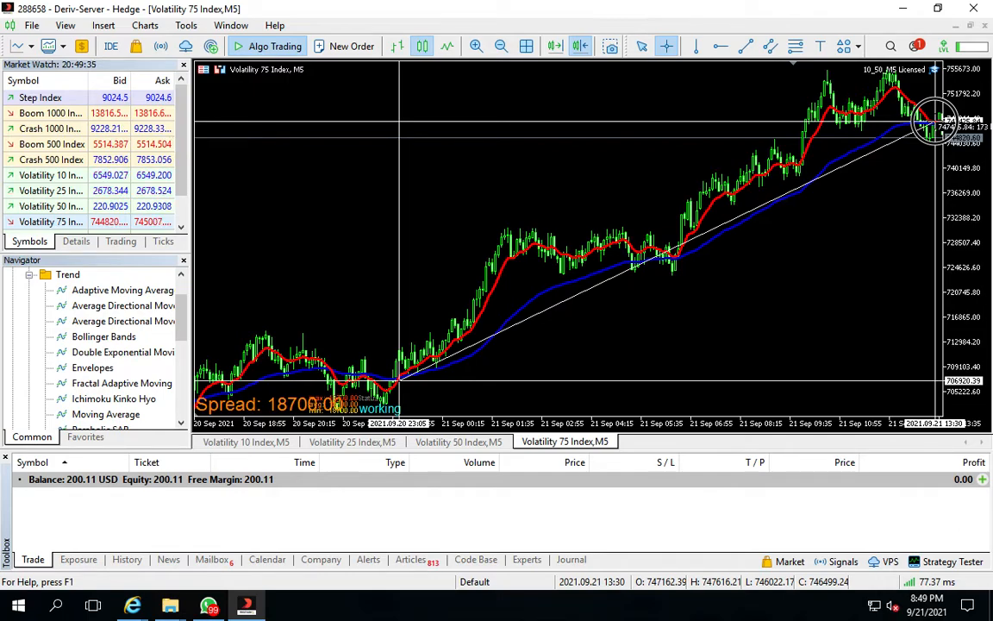
pyautogui.moveTo(936, 121)
pyautogui.mouseDown()
pyautogui.moveTo(665, 277)
pyautogui.moveTo(532, 303)
pyautogui.moveTo(429, 354)
pyautogui.moveTo(636, 224)
pyautogui.moveTo(780, 156)
pyautogui.moveTo(952, 122)
pyautogui.moveTo(936, 130)
pyautogui.moveTo(946, 122)
pyautogui.moveTo(938, 120)
pyautogui.mouseUp()
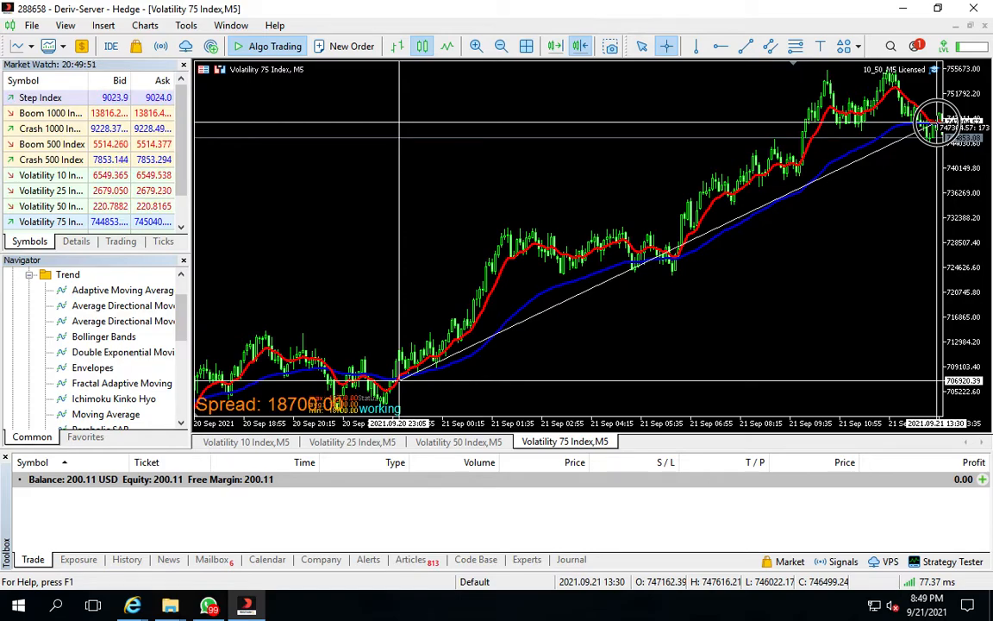
pyautogui.moveTo(936, 125); pyautogui.dragTo(938, 127)
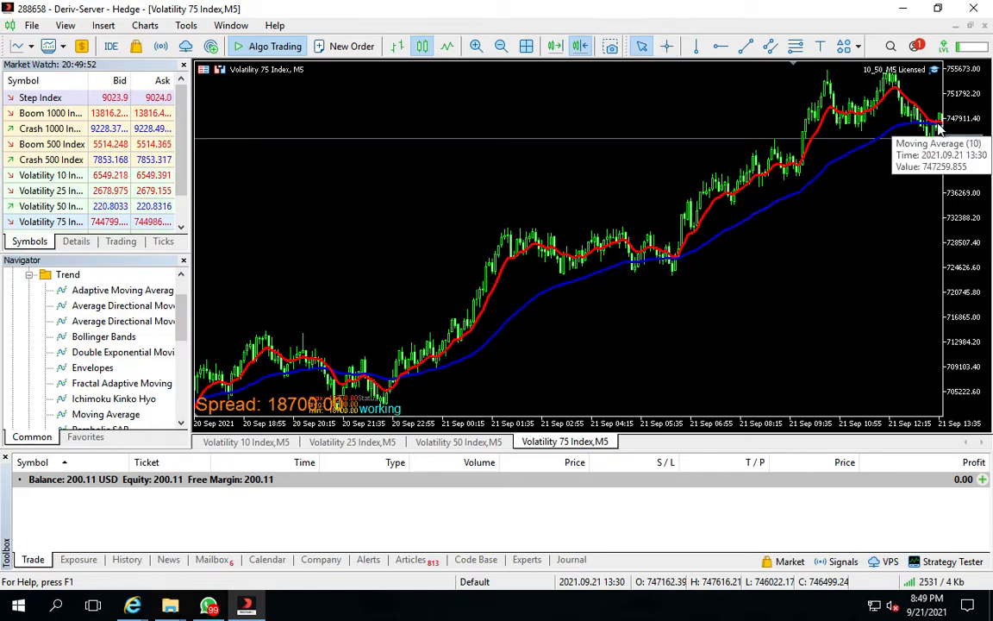
# Examine the moving average crossovers across the Volatility 75 Index chart history
pyautogui.scroll(-8, 865, 204)
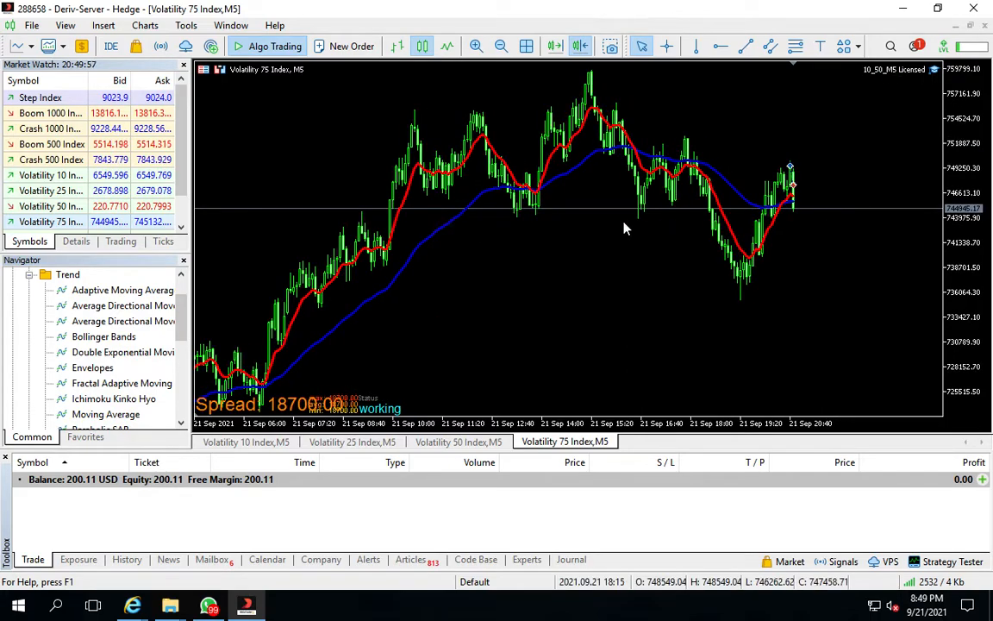
pyautogui.moveTo(535, 194)
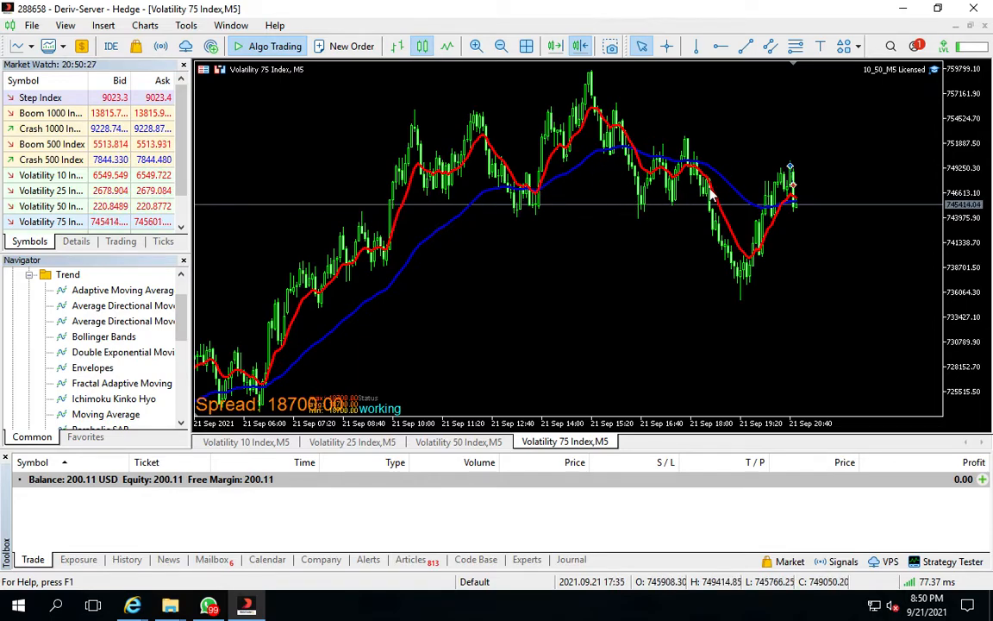
pyautogui.moveTo(731, 245); pyautogui.dragTo(719, 248)
pyautogui.moveTo(416, 290); pyautogui.dragTo(799, 185)
pyautogui.moveTo(460, 284); pyautogui.dragTo(815, 228)
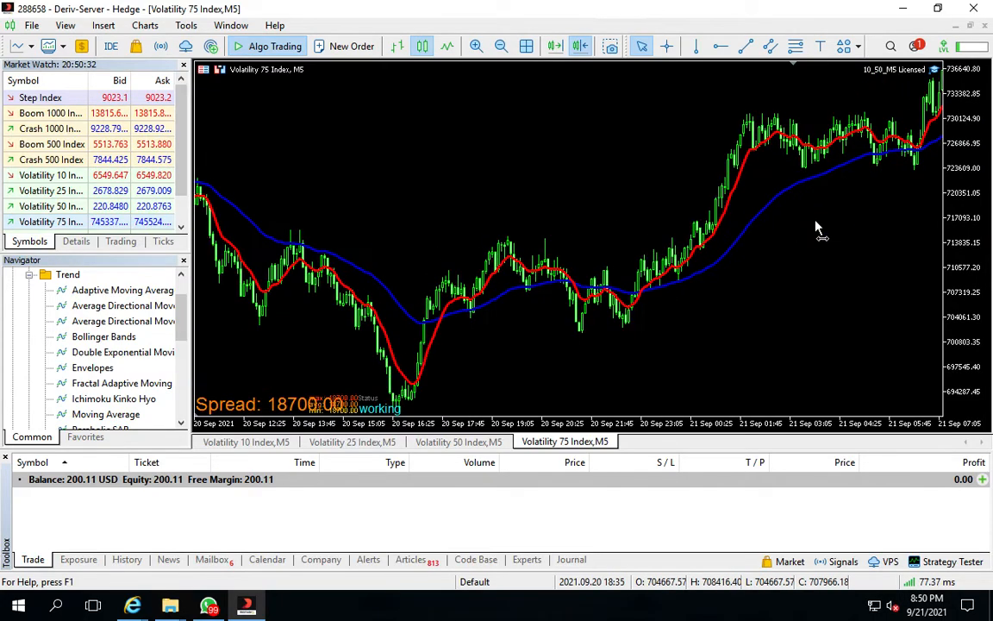
pyautogui.moveTo(303, 232); pyautogui.dragTo(675, 248)
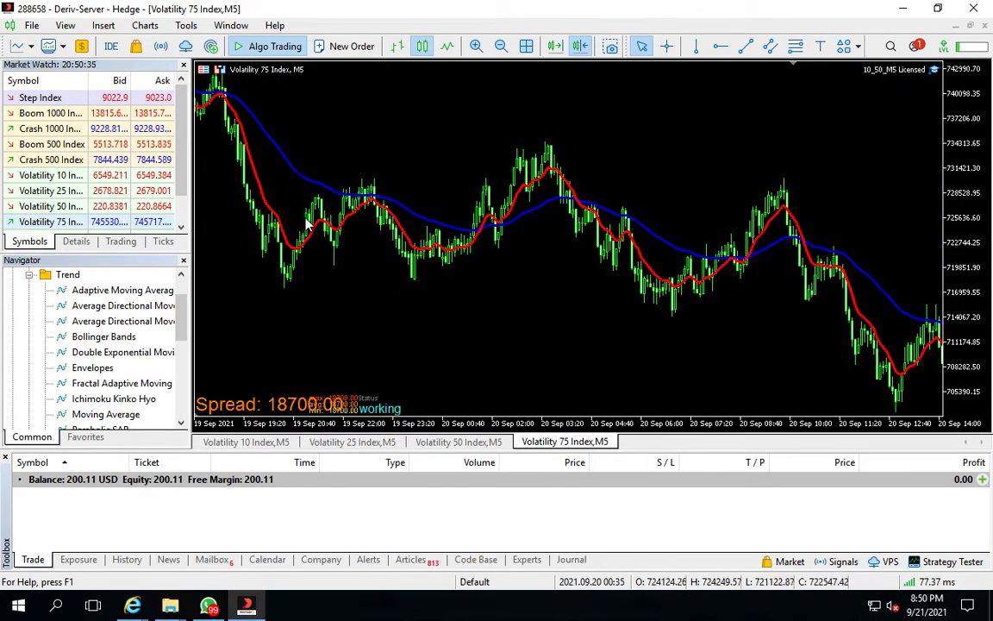
pyautogui.moveTo(303, 218); pyautogui.dragTo(576, 219)
pyautogui.moveTo(295, 250); pyautogui.dragTo(580, 223)
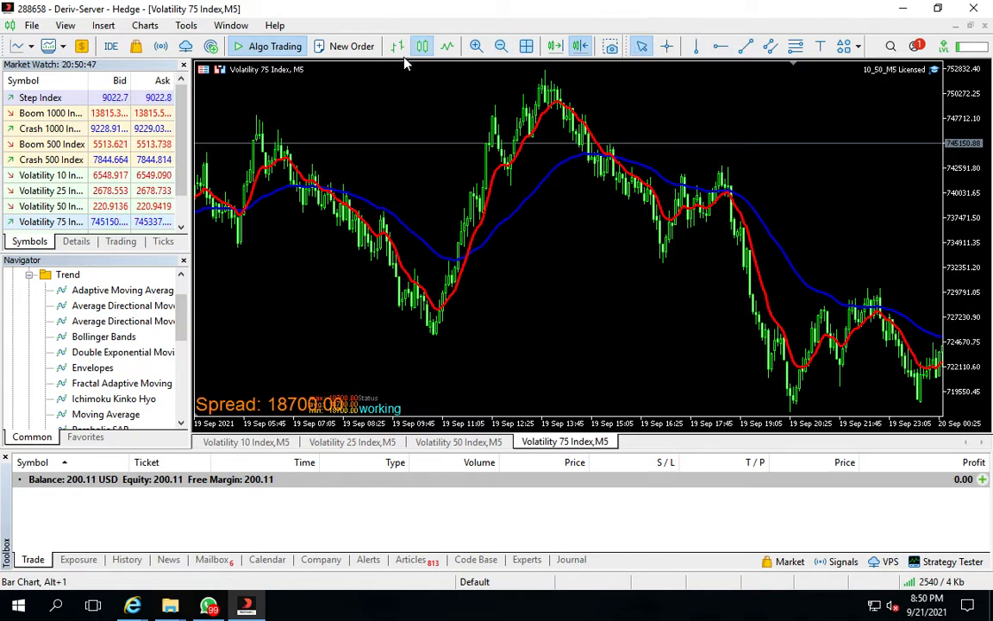
pyautogui.click(476, 49)
pyautogui.moveTo(736, 167); pyautogui.dragTo(338, 229)
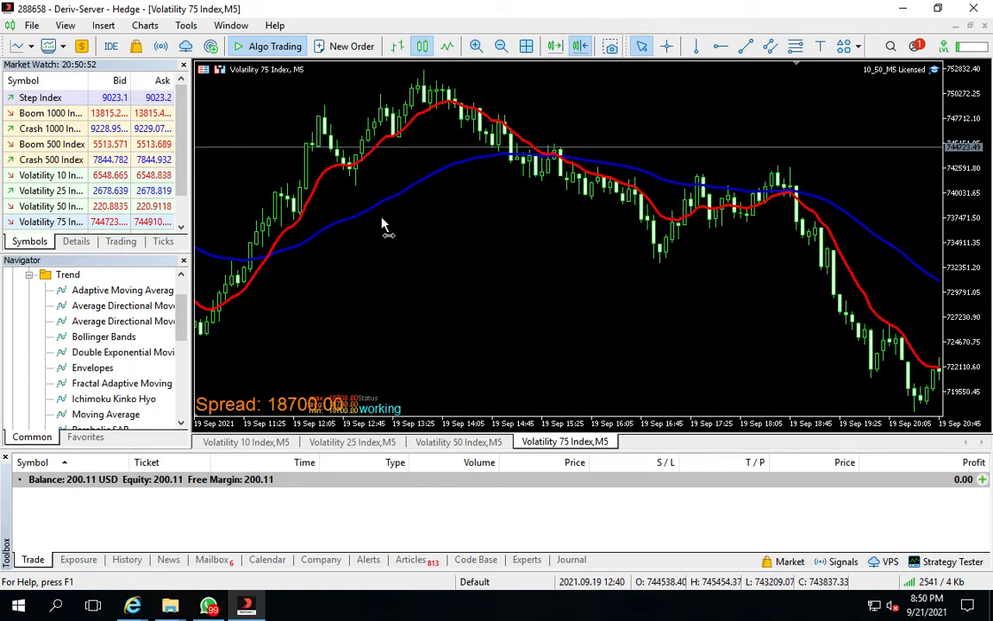
pyautogui.moveTo(710, 226); pyautogui.dragTo(452, 178)
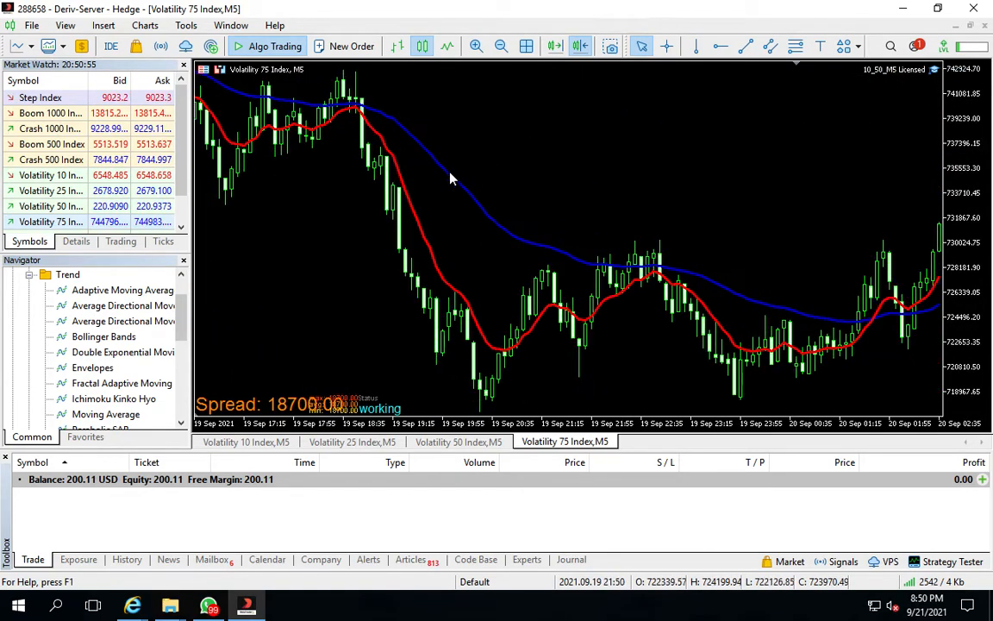
# Open the chart properties and set the chart background colour to White
pyautogui.rightClick(354, 127)
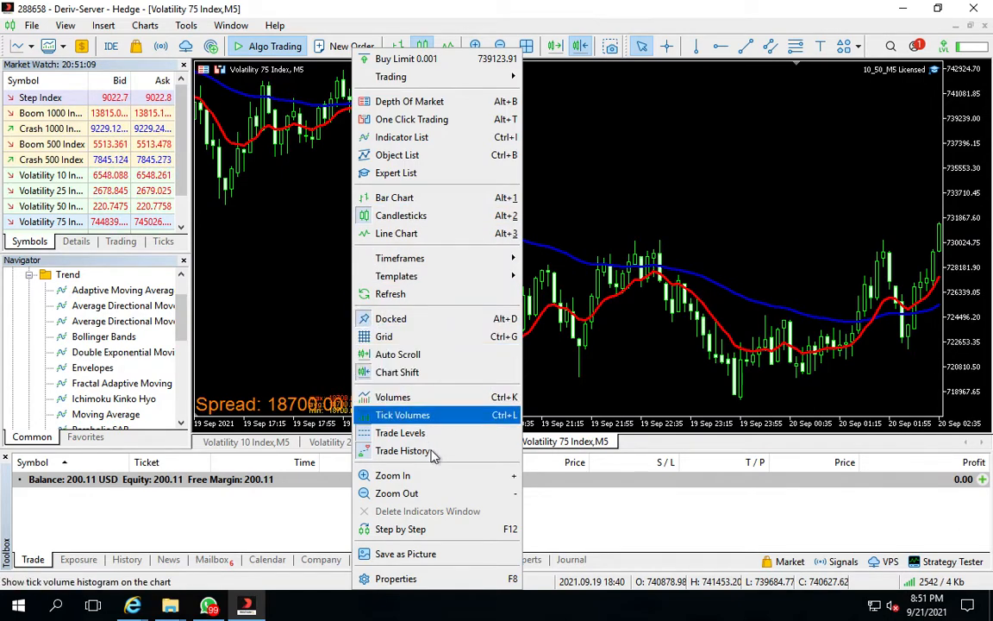
pyautogui.click(390, 579)
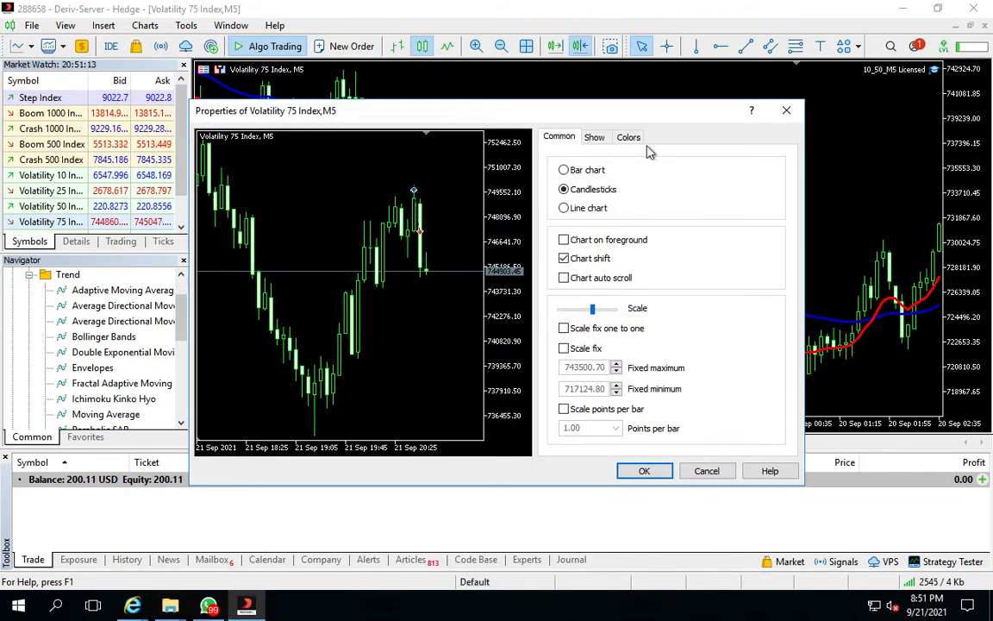
pyautogui.click(594, 138)
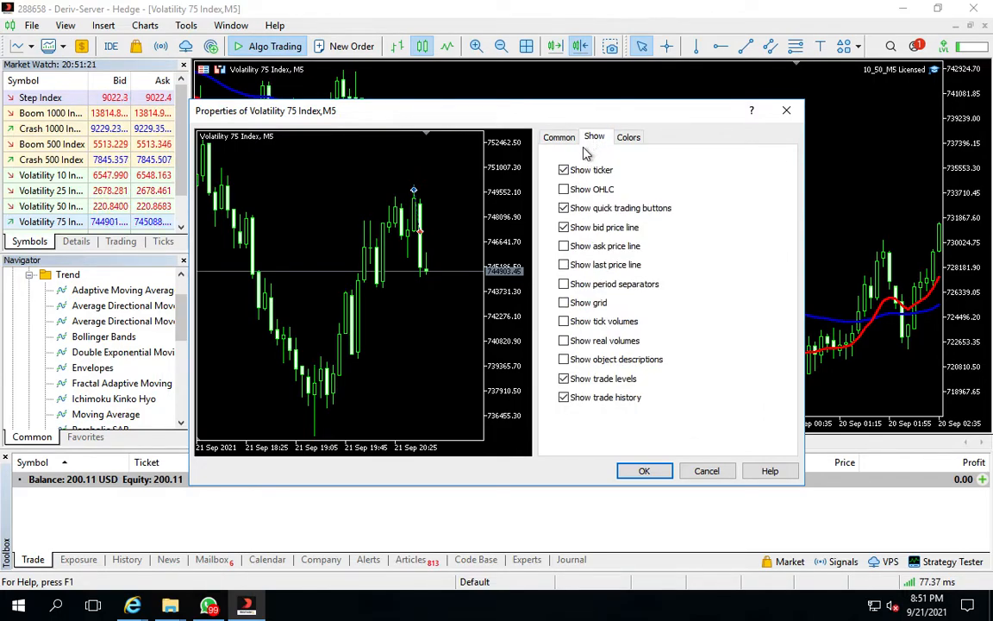
pyautogui.click(560, 139)
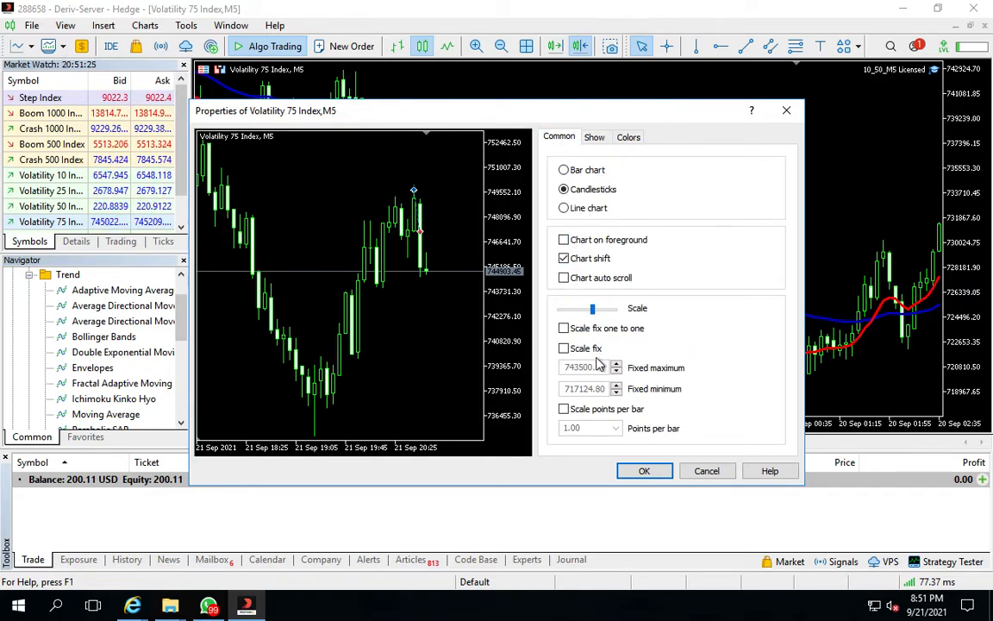
pyautogui.click(593, 138)
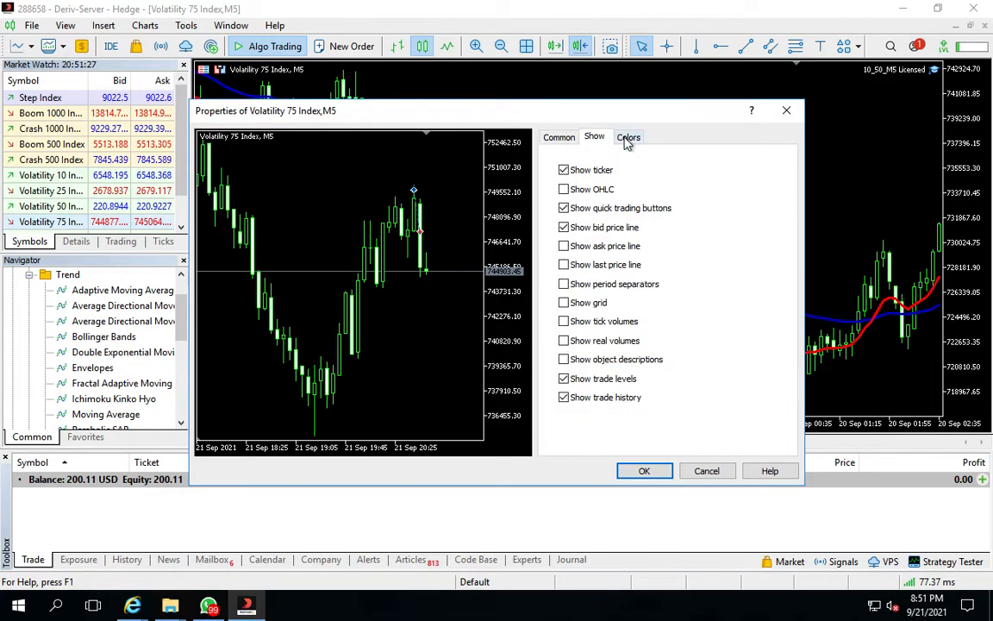
pyautogui.click(628, 140)
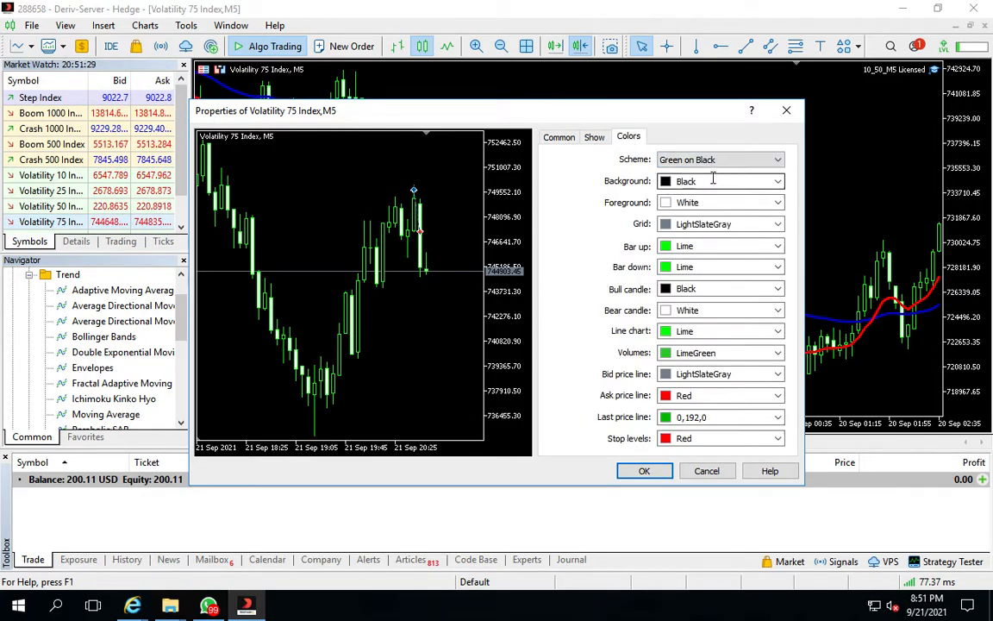
pyautogui.click(776, 181)
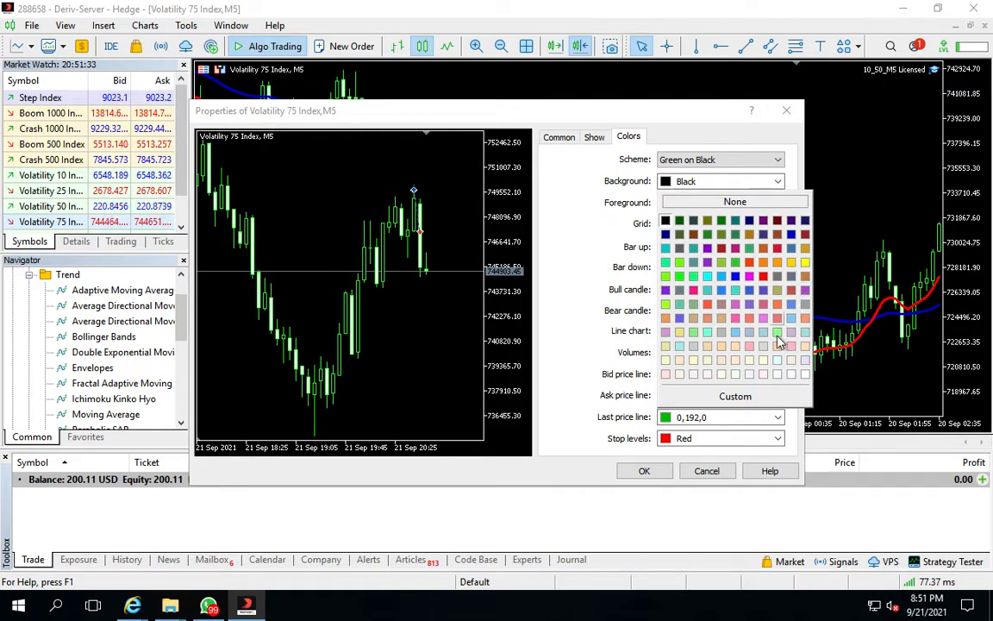
pyautogui.click(804, 374)
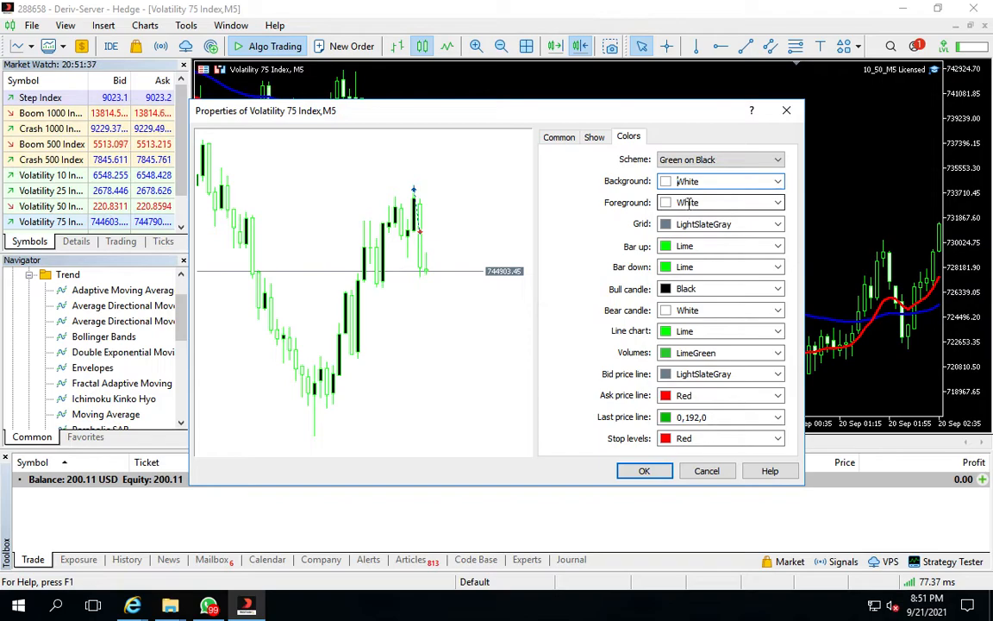
# Set the chart foreground and bar-up colours to Black
pyautogui.click(777, 202)
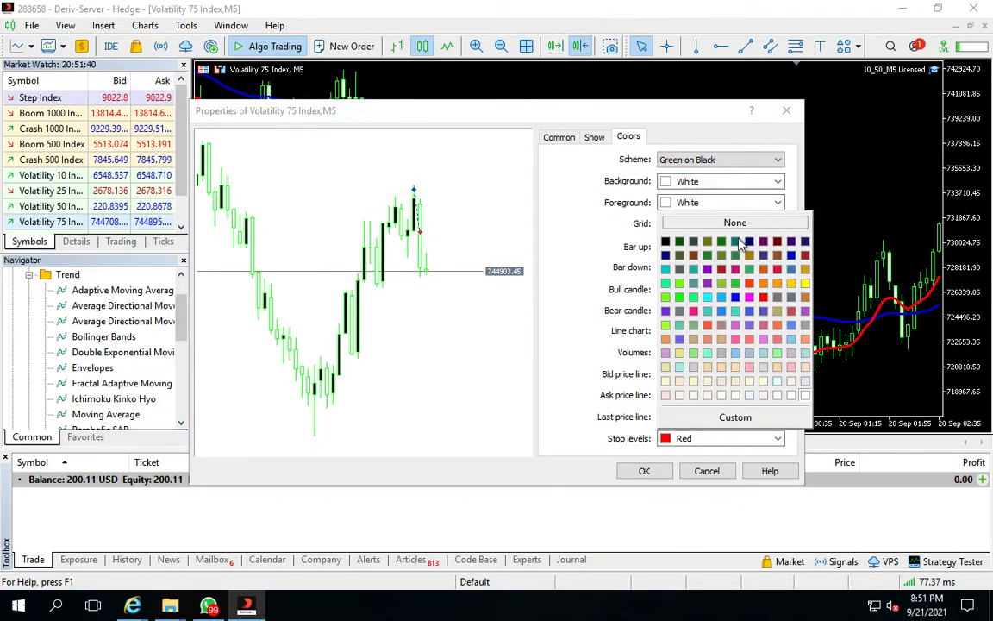
pyautogui.click(665, 242)
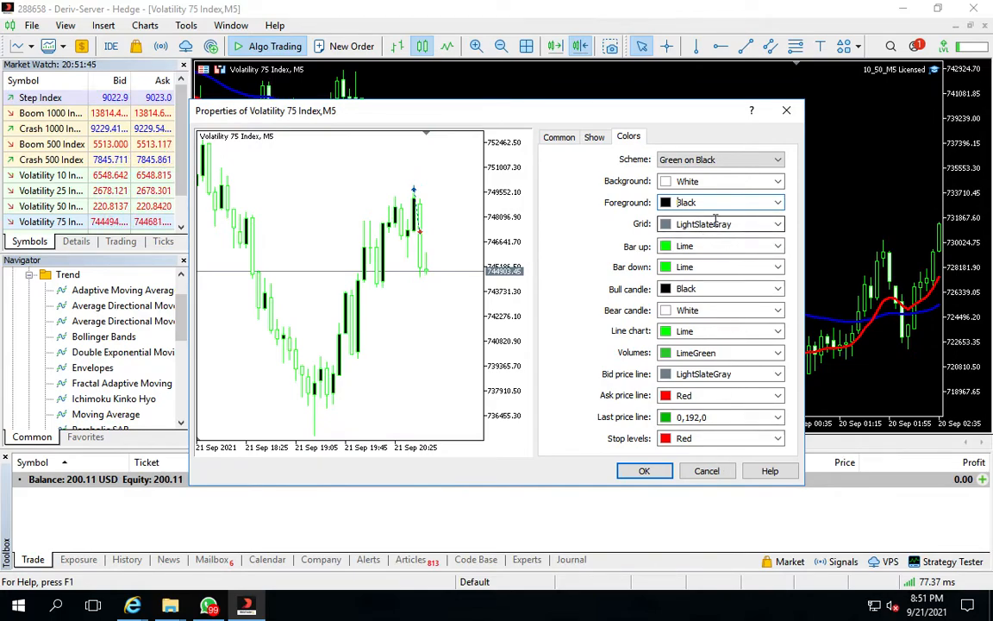
pyautogui.click(710, 246)
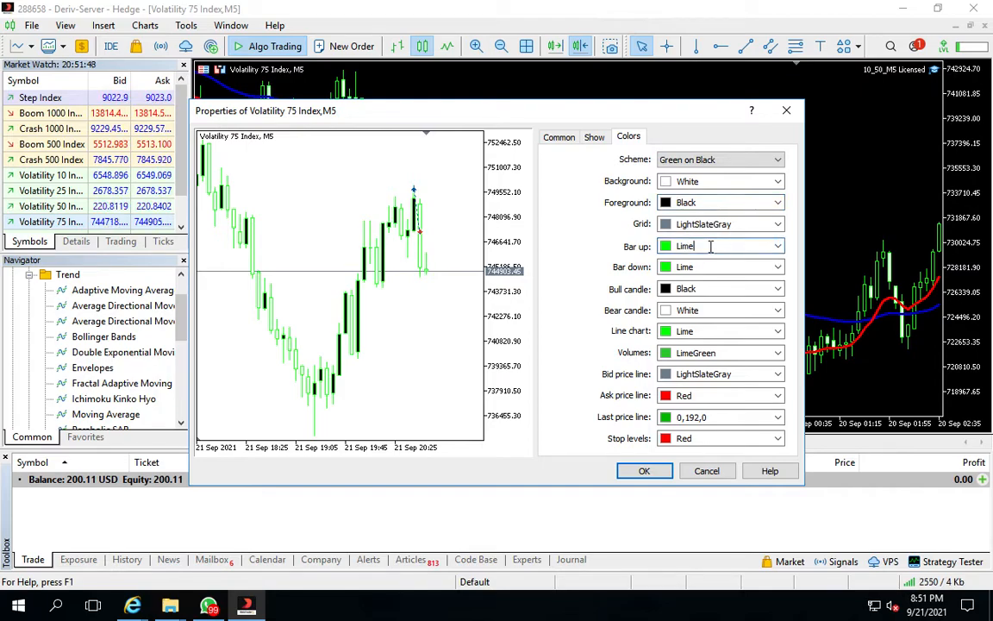
pyautogui.click(779, 247)
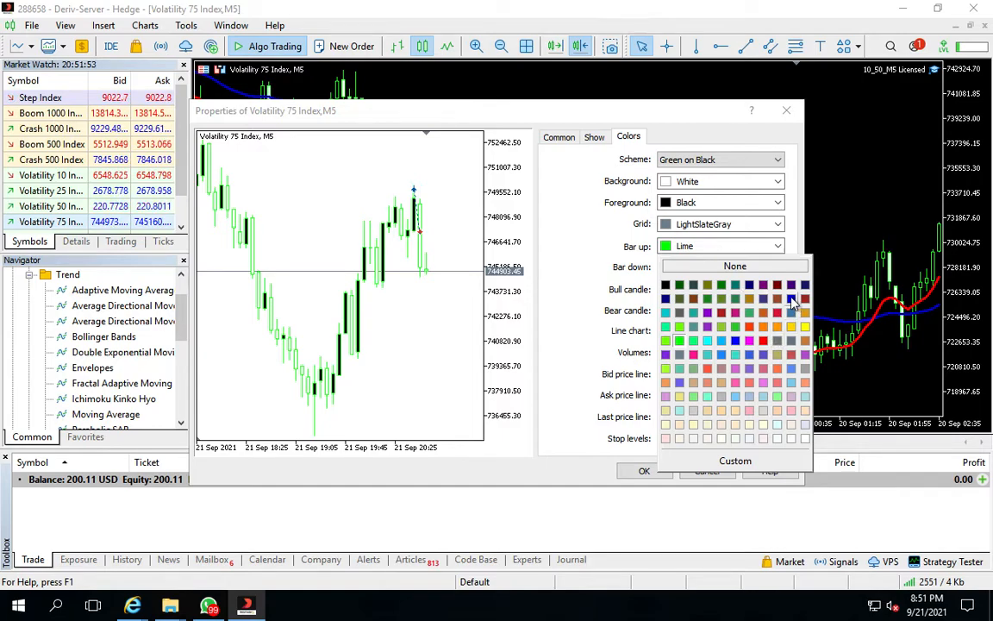
pyautogui.click(665, 287)
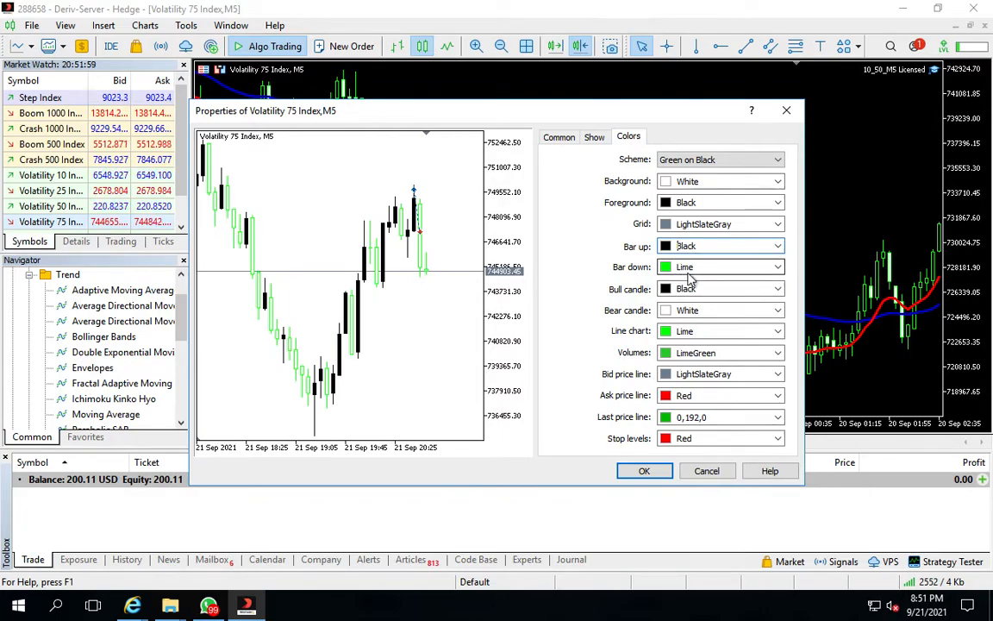
# Set the chart's bar-up colour to CornflowerBlue
pyautogui.click(775, 246)
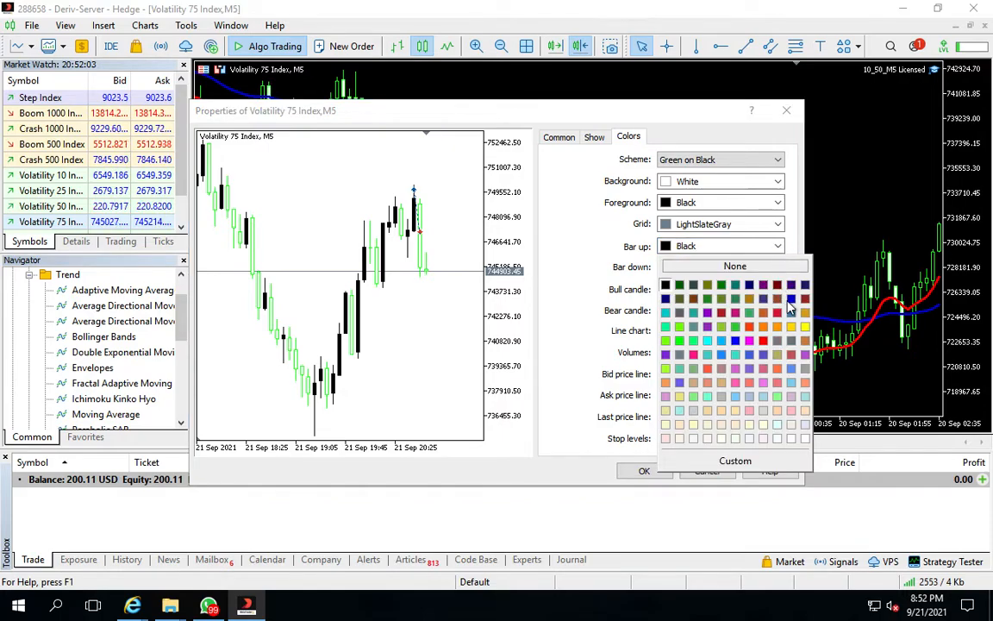
pyautogui.click(736, 342)
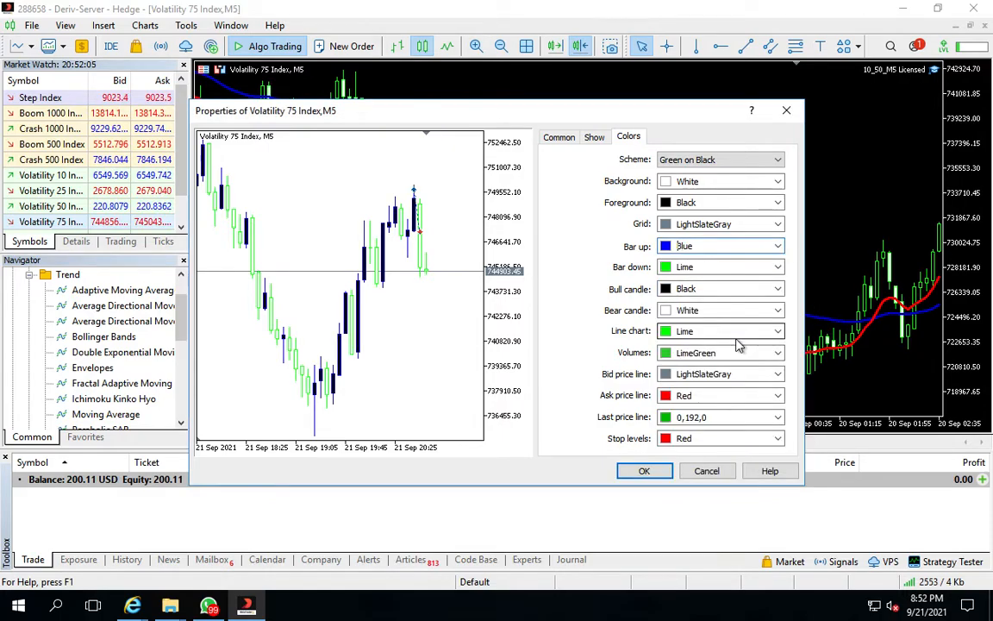
pyautogui.click(777, 246)
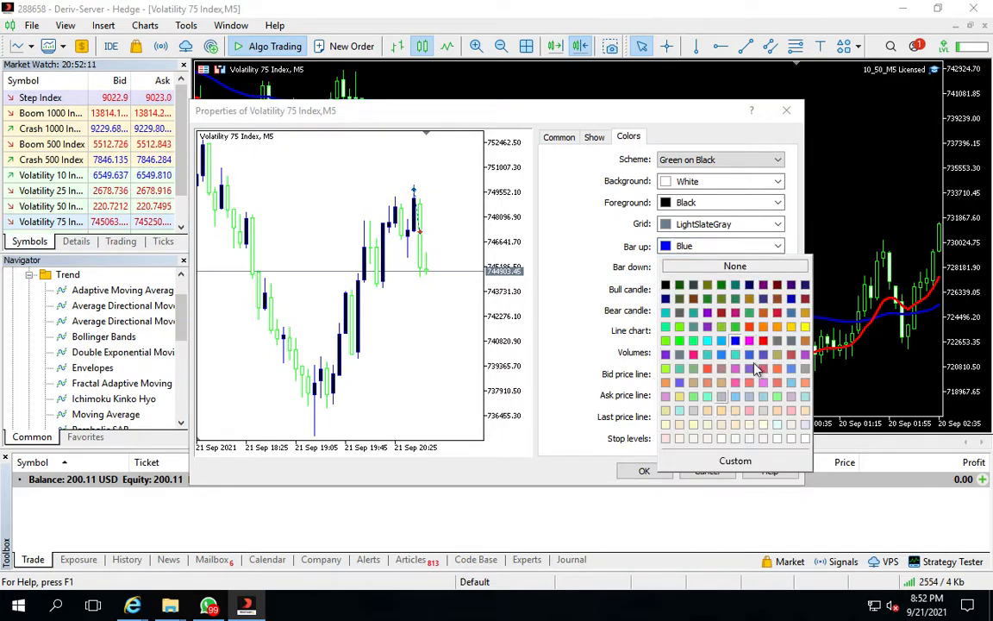
pyautogui.click(789, 367)
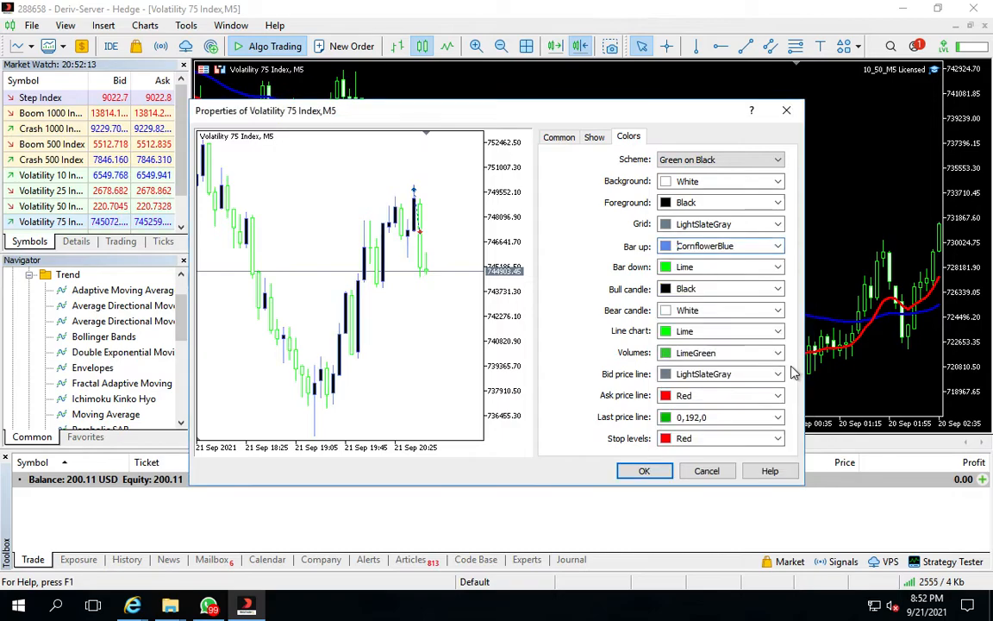
# Set the bar-down and bear-candle colours to Red and apply the chart properties
pyautogui.click(780, 269)
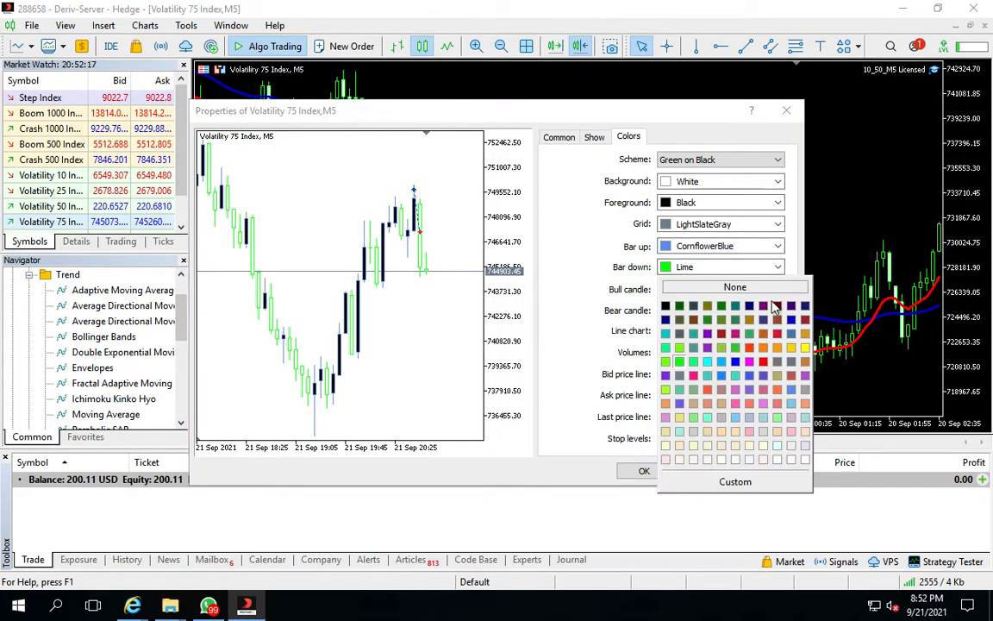
pyautogui.click(750, 348)
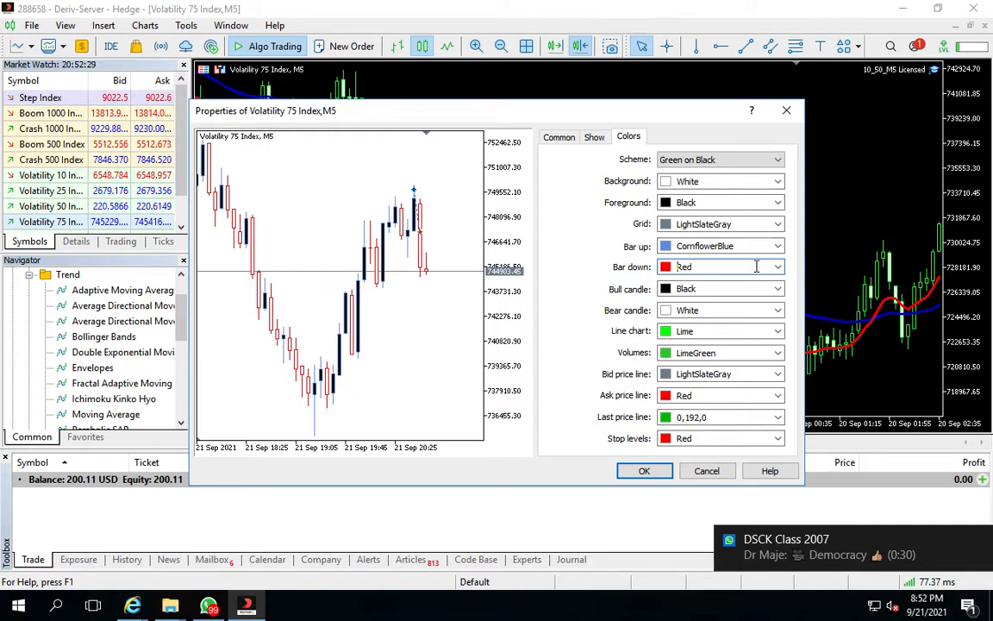
pyautogui.click(779, 311)
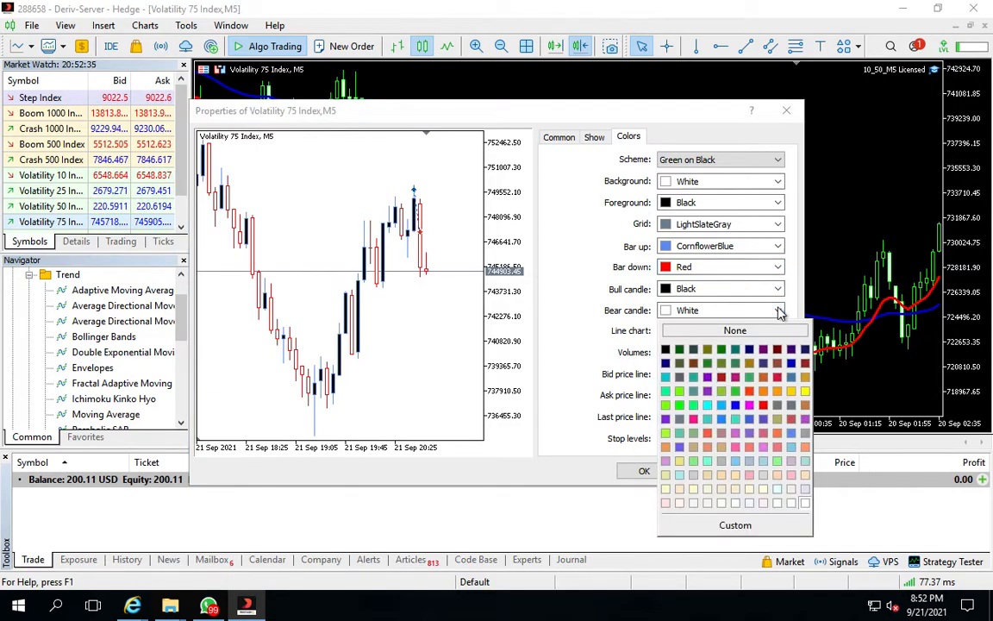
pyautogui.click(764, 406)
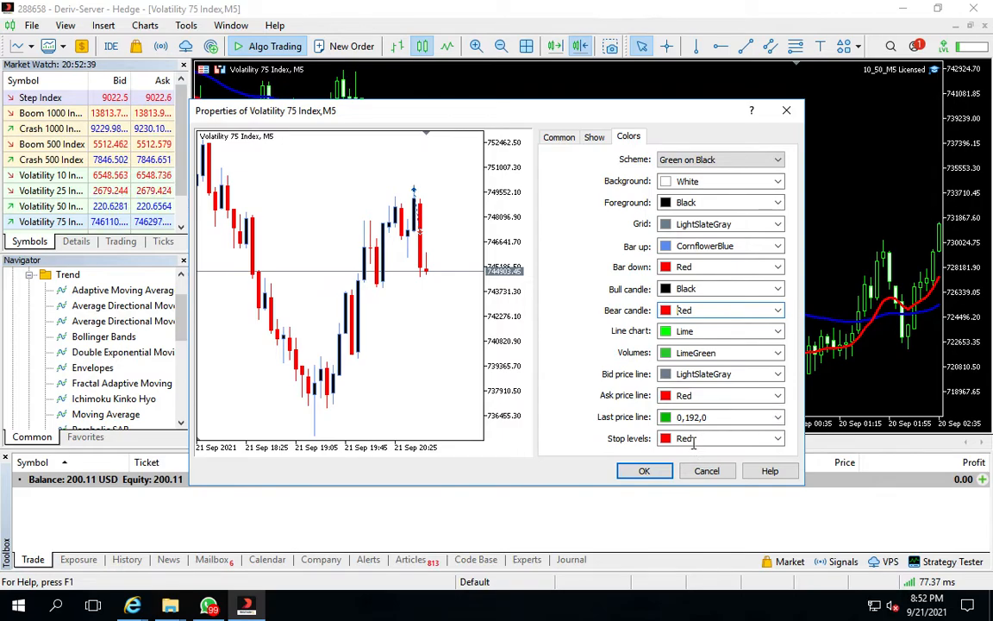
pyautogui.click(660, 472)
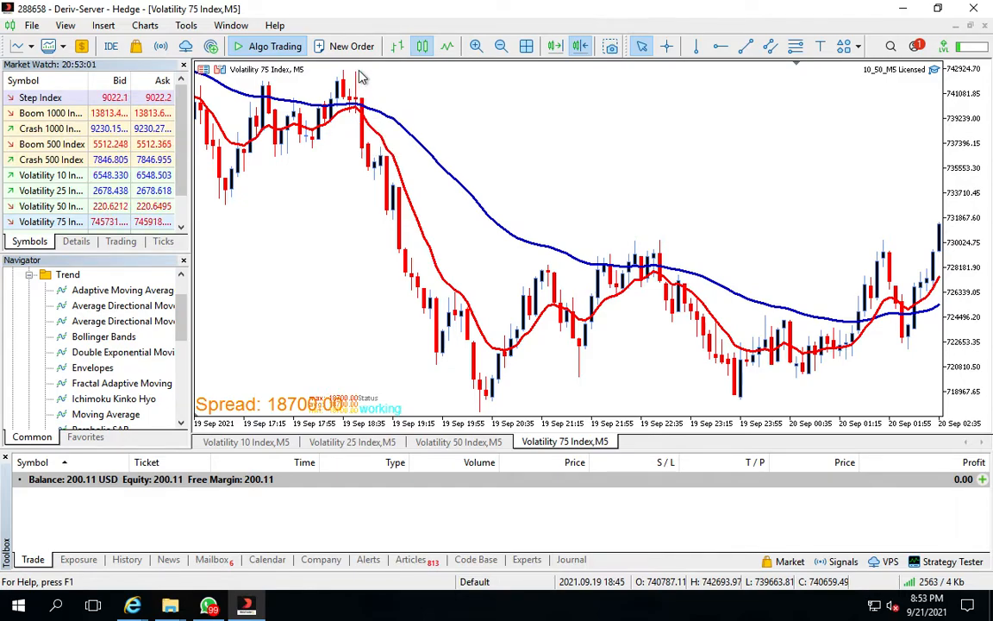
# Draw a horizontal line at the swing high near the top of the Volatility 75 Index chart
pyautogui.click(720, 46)
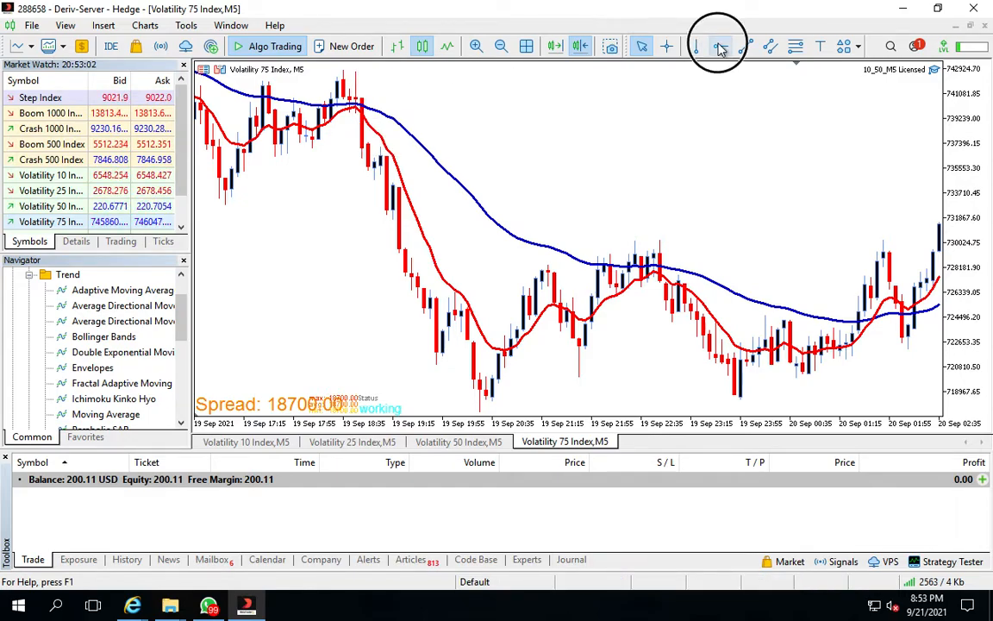
pyautogui.click(354, 71)
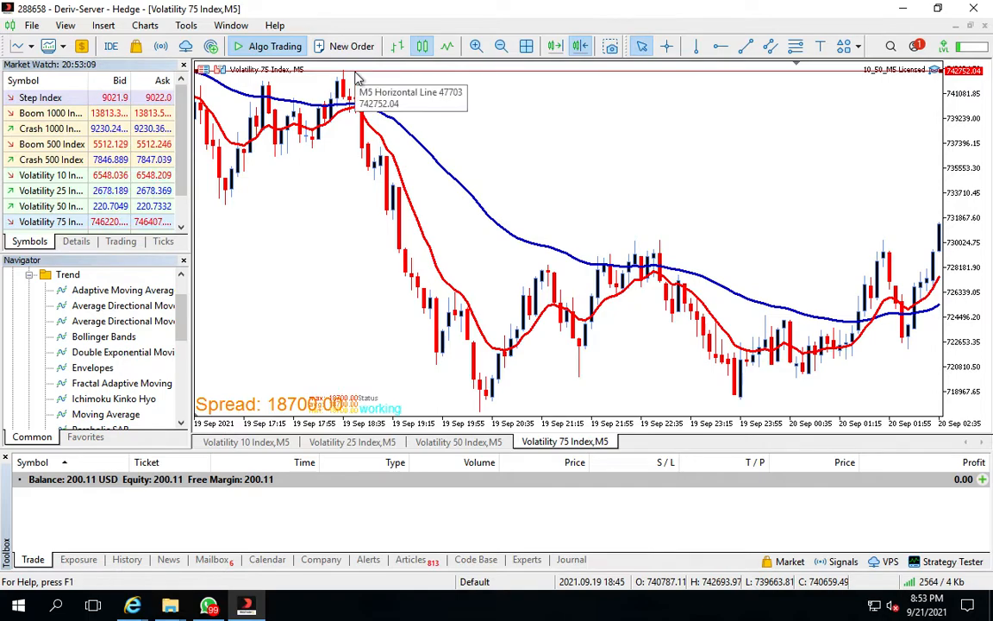
# Place an Arrow Up sign at the moving-average crossover just below the swing high
pyautogui.click(852, 48)
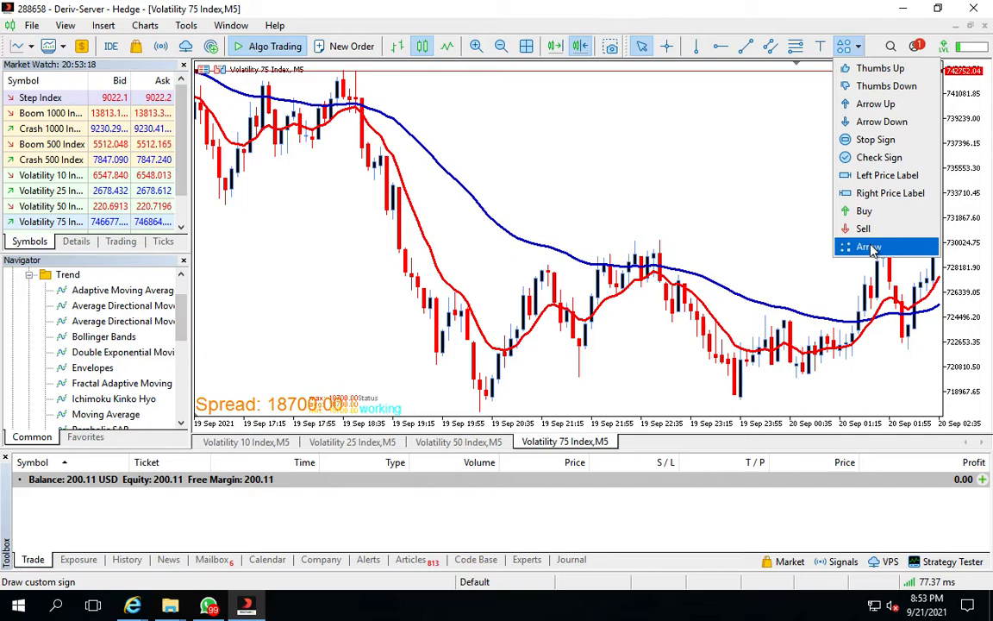
pyautogui.click(875, 104)
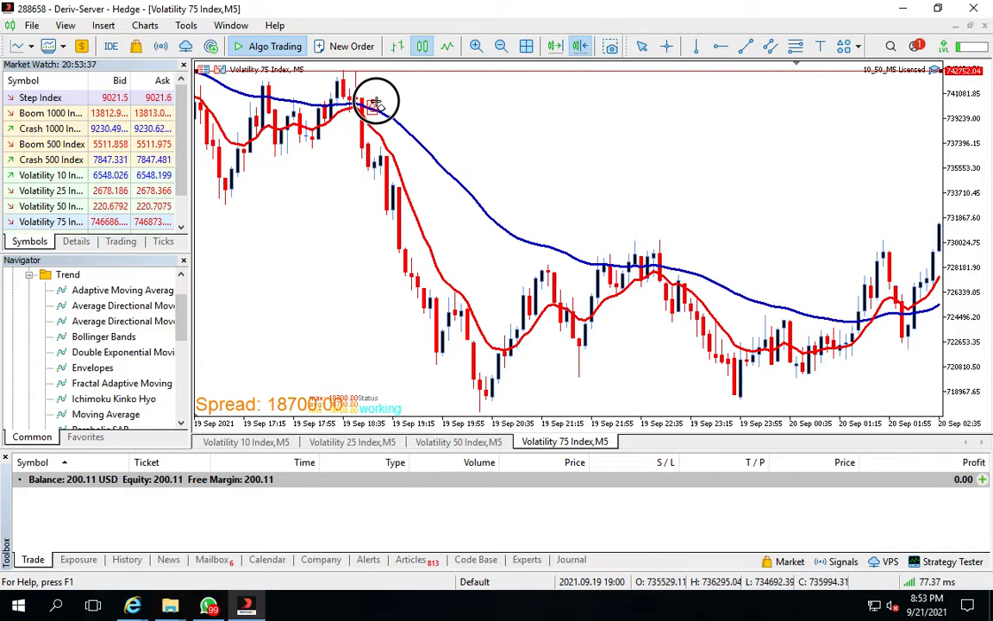
pyautogui.click(375, 100)
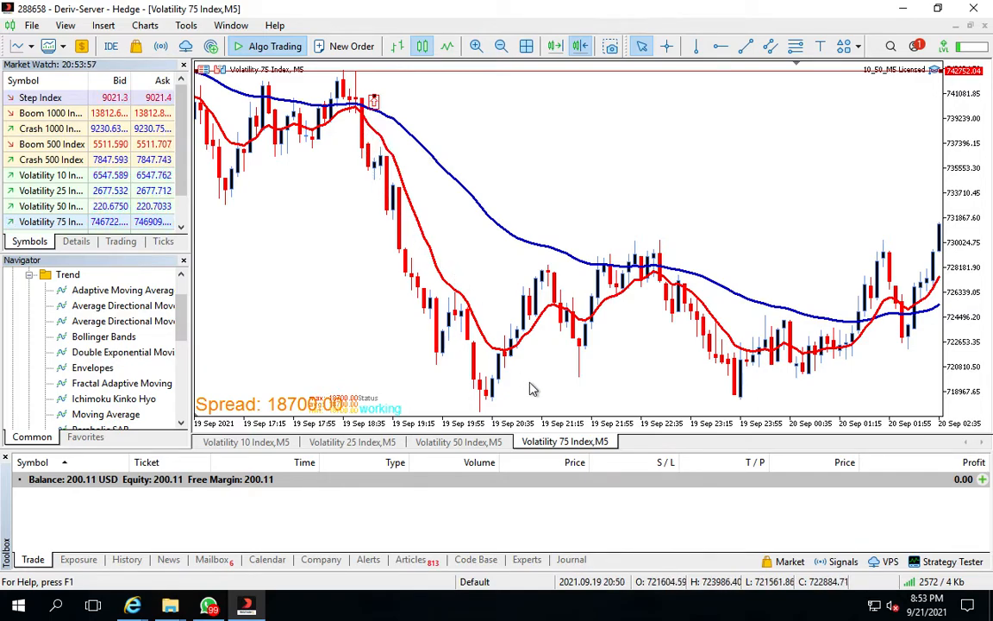
pyautogui.moveTo(359, 107)
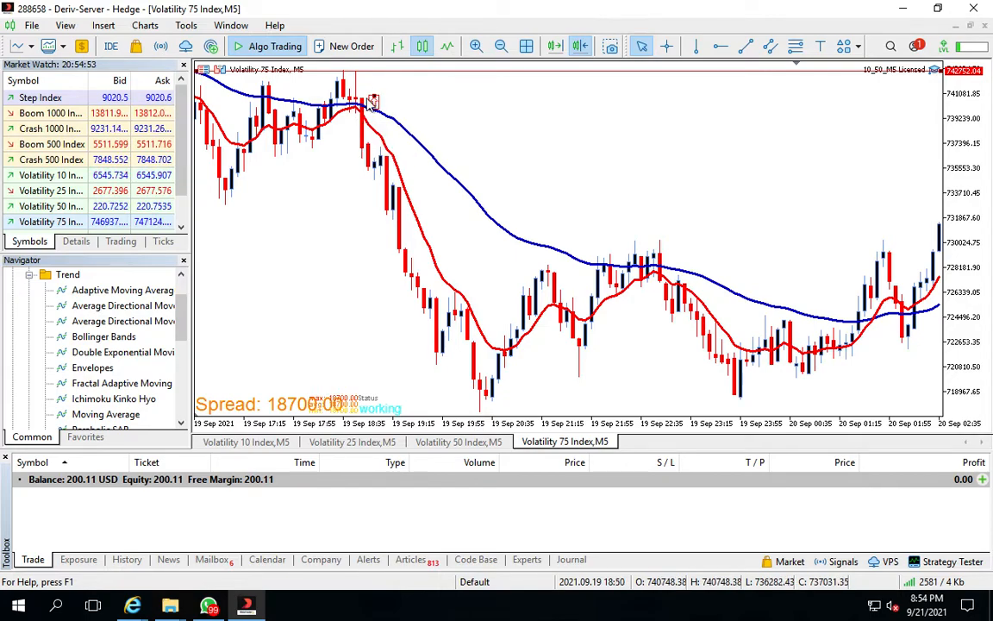
# Measure the downtrend from the swing-high crossover down to the following low with the crosshair
pyautogui.moveTo(362, 120)
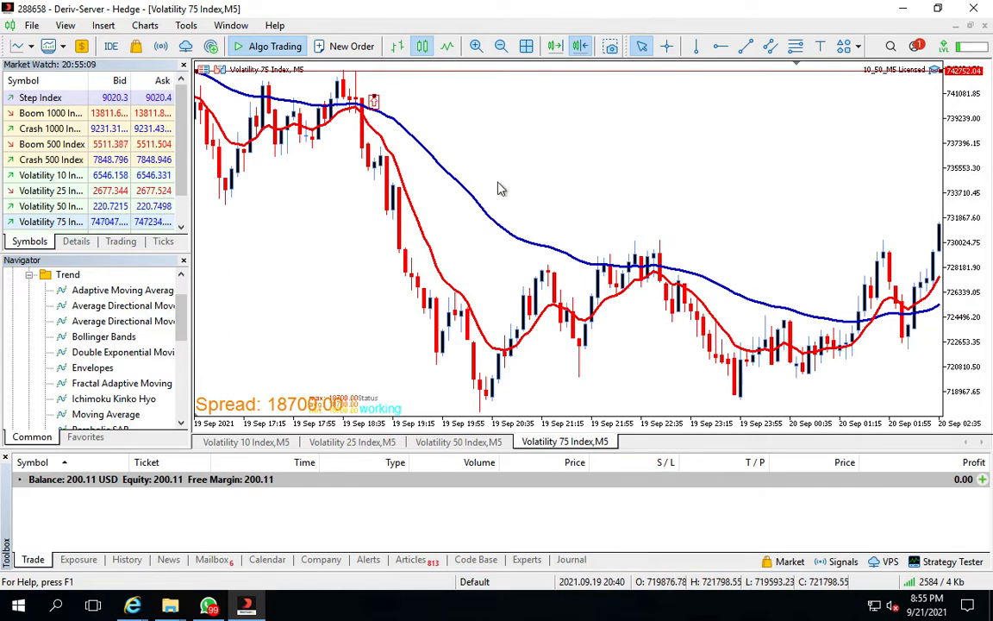
pyautogui.scroll(-4, 501, 186)
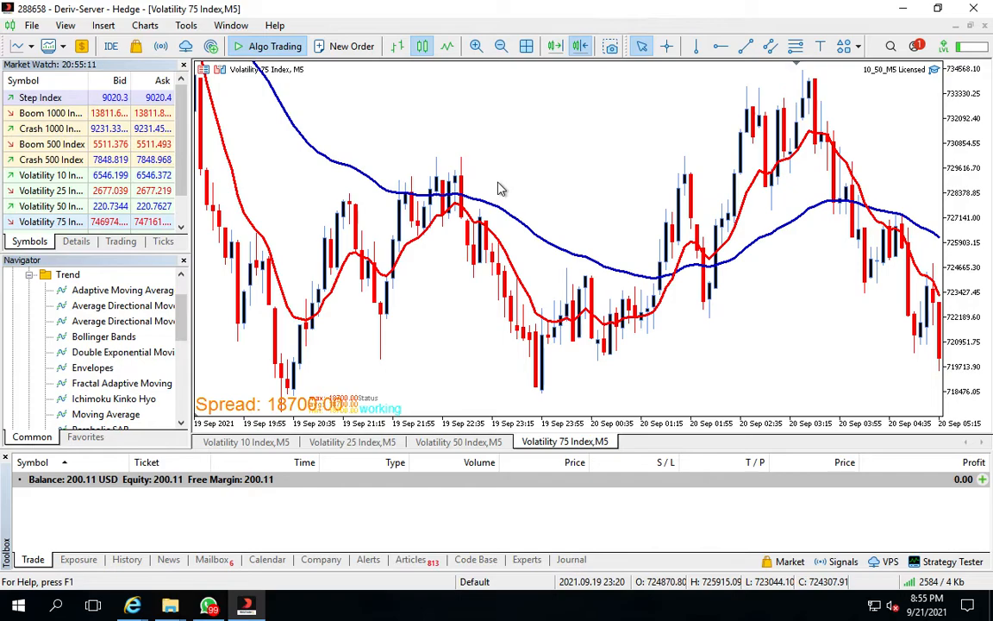
pyautogui.scroll(5, 501, 186)
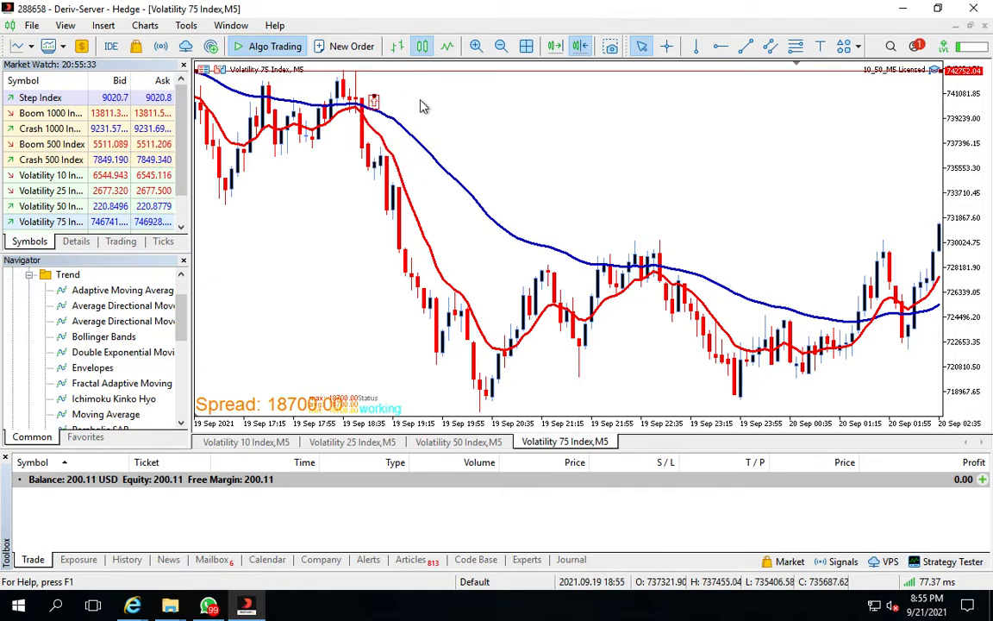
pyautogui.click(666, 46)
pyautogui.moveTo(353, 101); pyautogui.dragTo(498, 388)
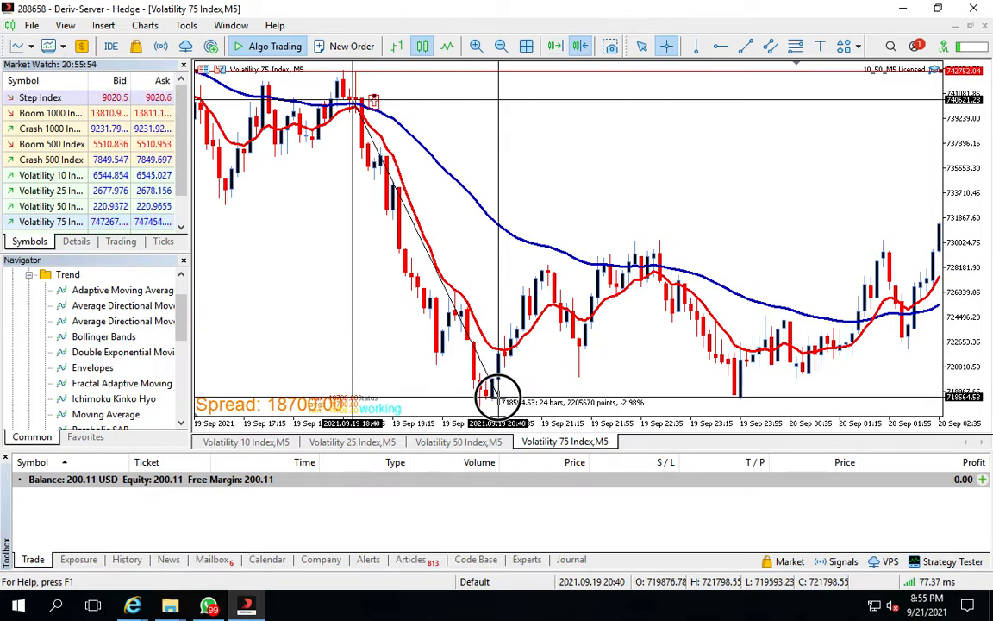
pyautogui.moveTo(497, 392); pyautogui.dragTo(492, 237)
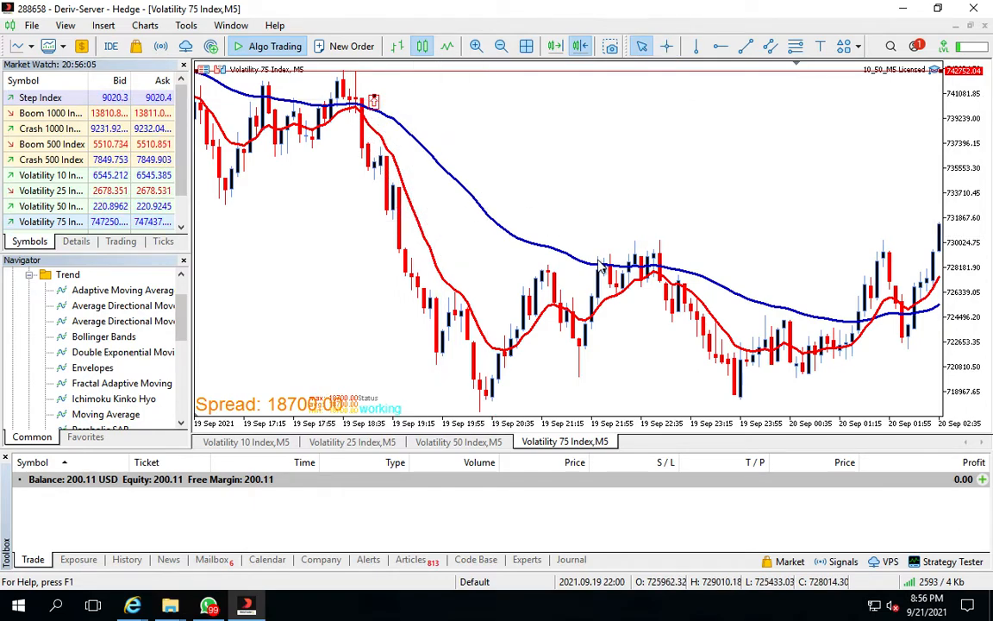
# Examine the moving-average trends across earlier Volatility 75 Index history at a wider zoom
pyautogui.moveTo(521, 277); pyautogui.dragTo(347, 269)
pyautogui.click(499, 47)
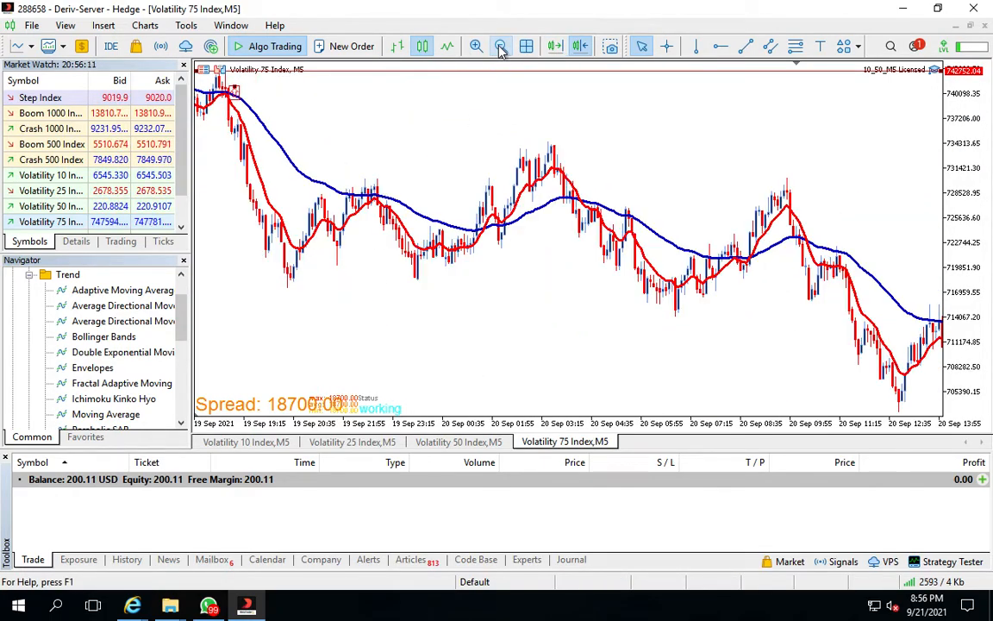
pyautogui.click(338, 220)
pyautogui.moveTo(337, 219); pyautogui.dragTo(703, 156)
pyautogui.click(436, 239)
pyautogui.moveTo(437, 237); pyautogui.dragTo(756, 224)
pyautogui.moveTo(350, 242); pyautogui.dragTo(601, 224)
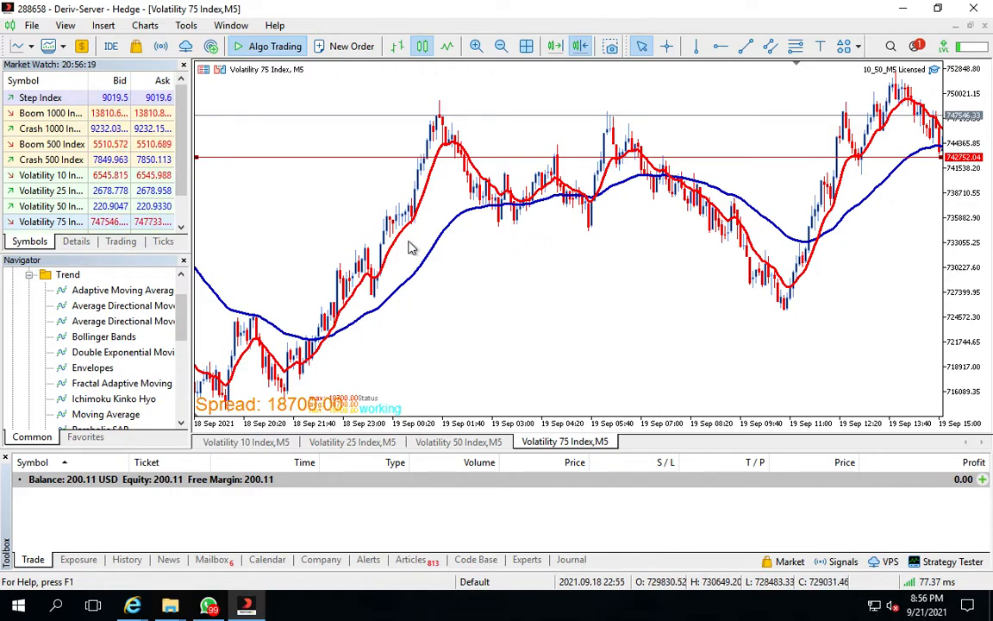
pyautogui.moveTo(593, 201)
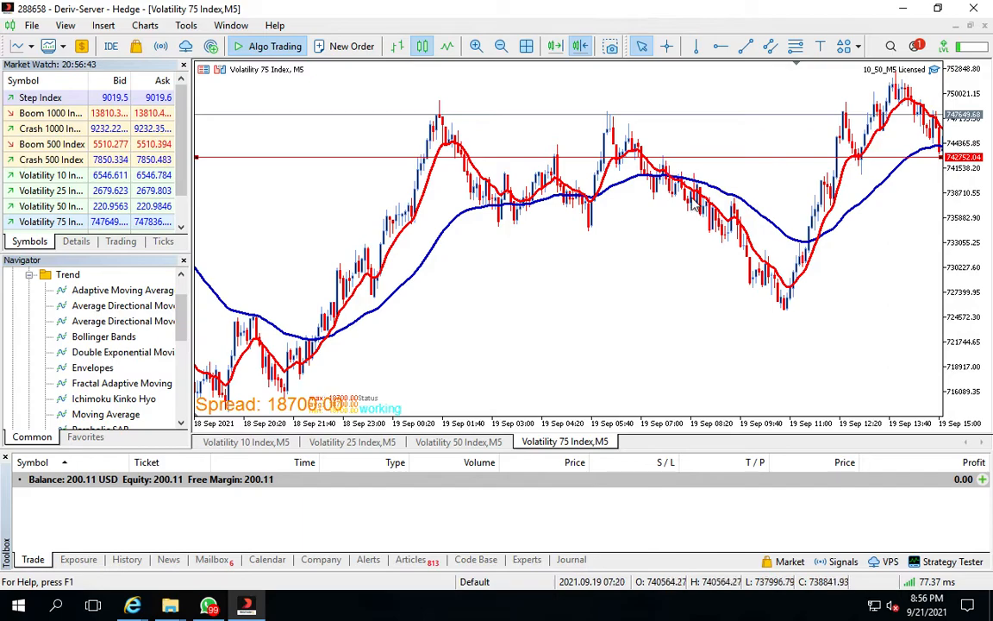
pyautogui.moveTo(621, 141)
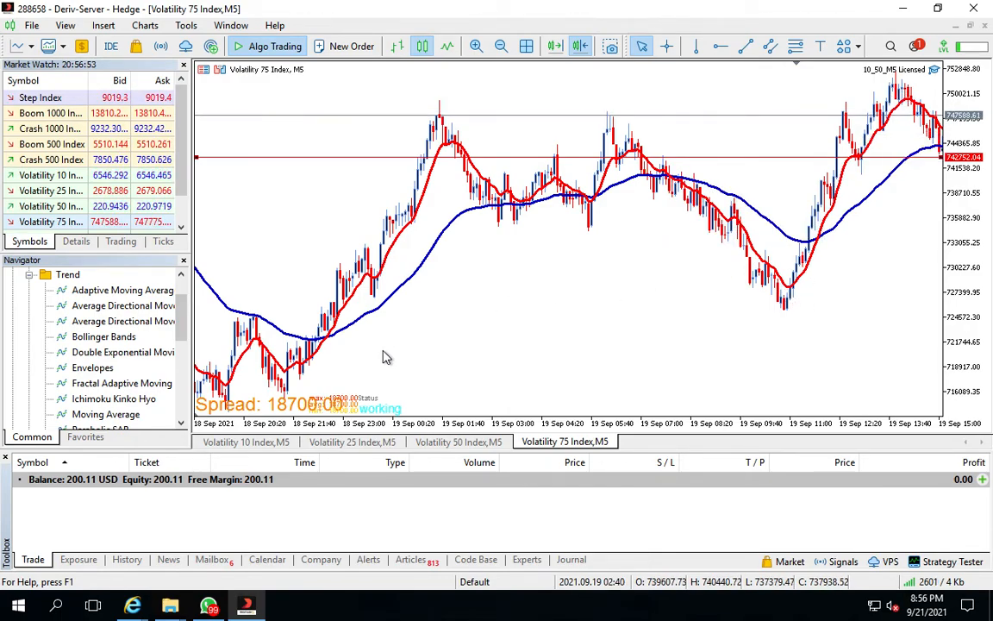
pyautogui.moveTo(473, 310); pyautogui.dragTo(826, 308)
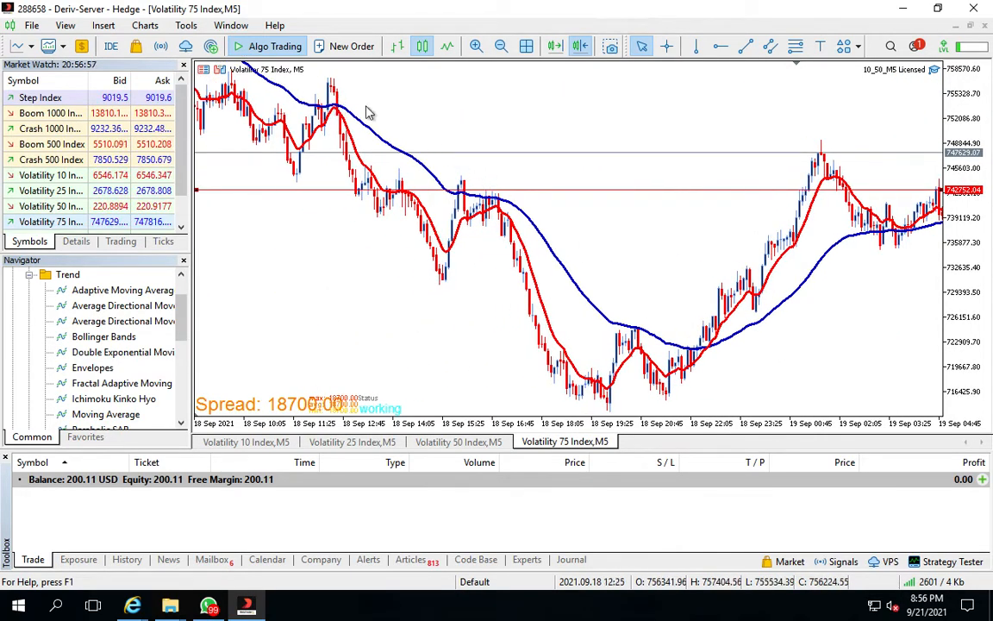
pyautogui.click(499, 46)
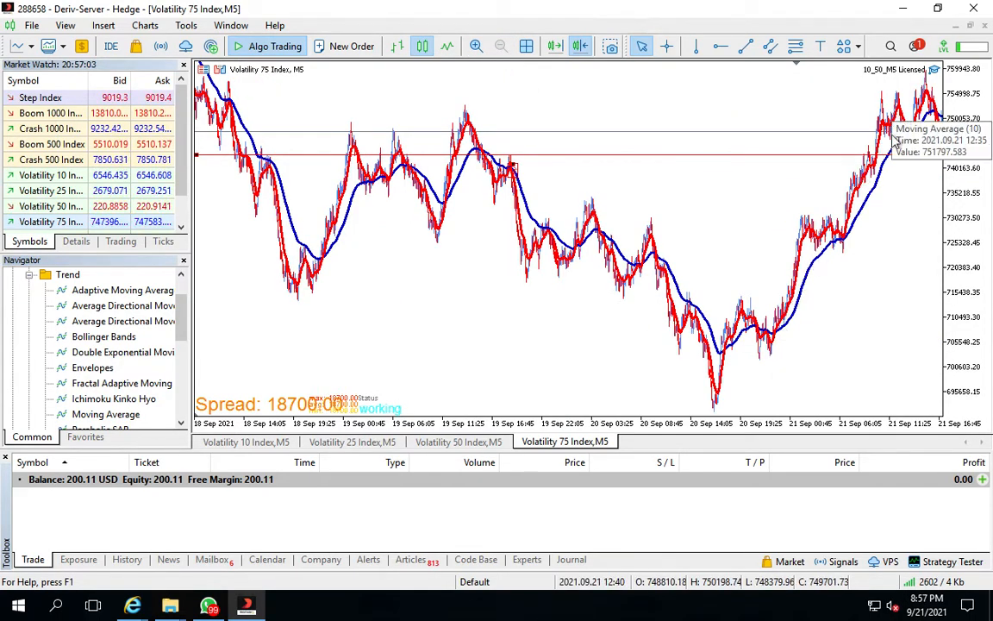
pyautogui.moveTo(257, 196); pyautogui.dragTo(626, 193)
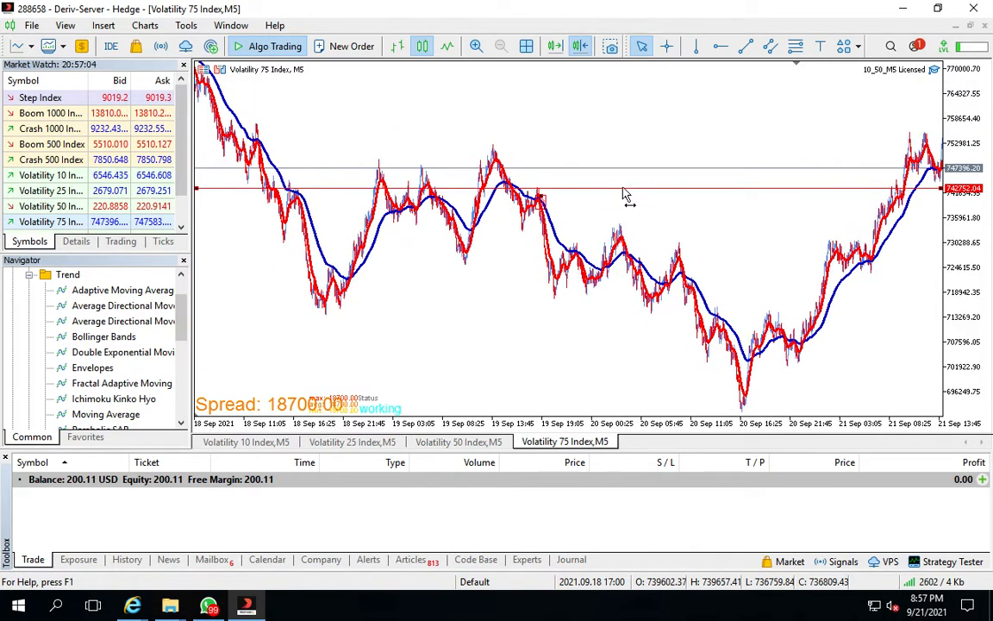
pyautogui.moveTo(353, 219); pyautogui.dragTo(414, 215)
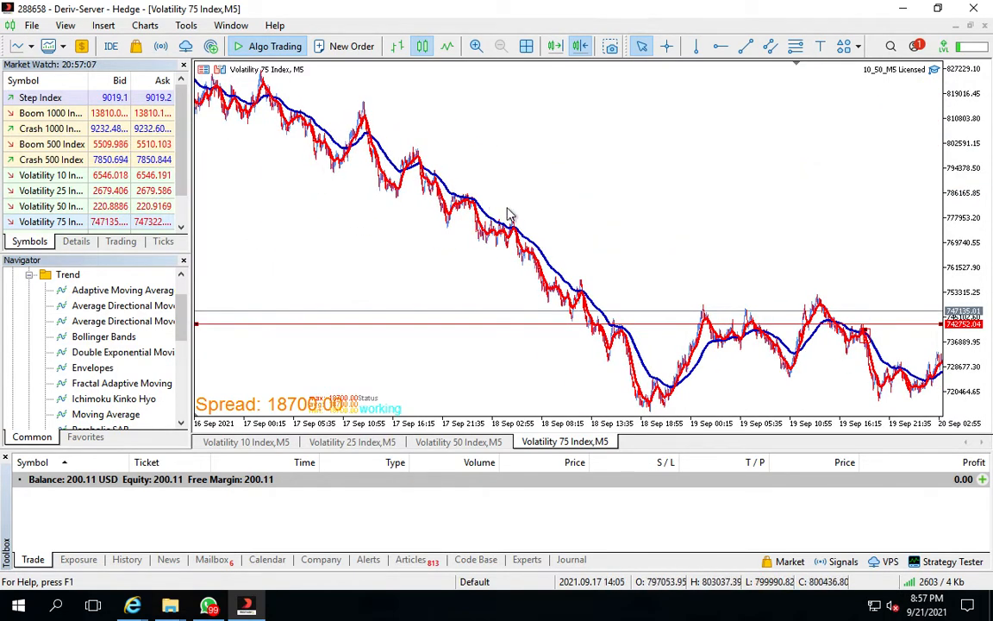
pyautogui.moveTo(667, 392)
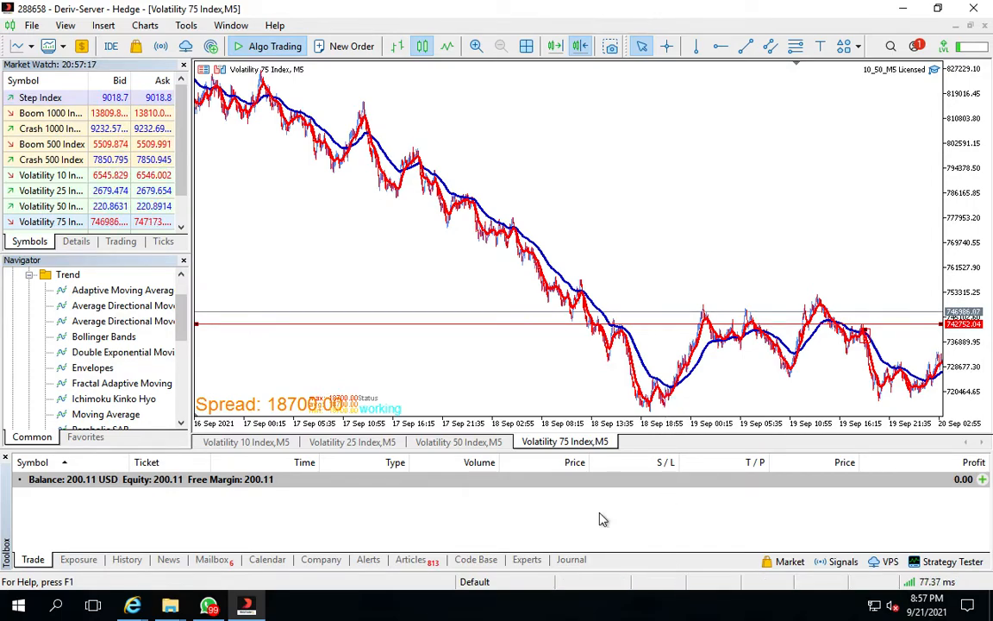
# Switch to the Volatility 50 Index chart and examine its moving averages over a wider history
pyautogui.click(449, 444)
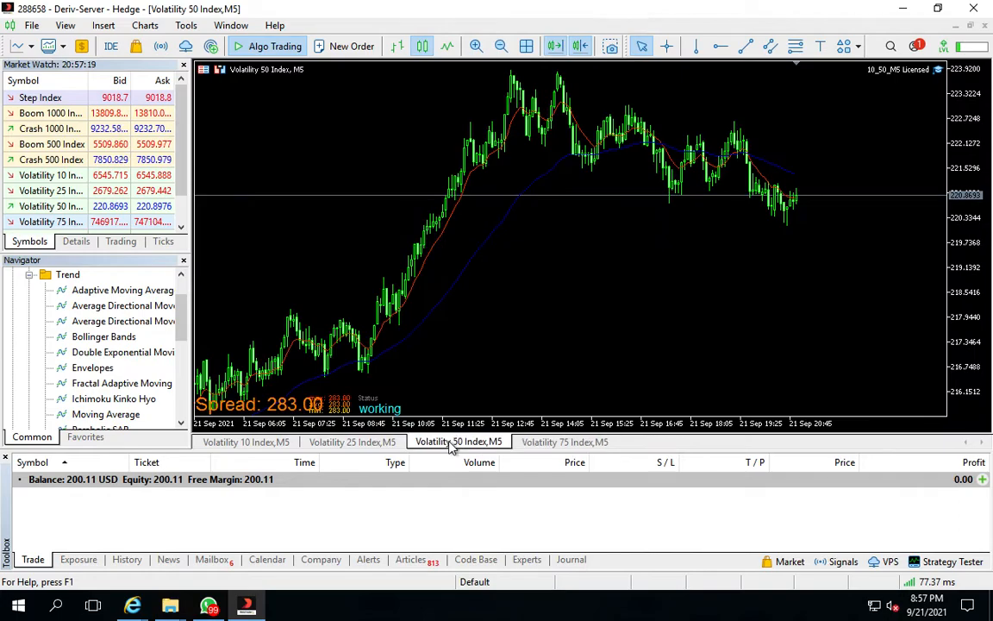
pyautogui.moveTo(437, 312); pyautogui.dragTo(838, 224)
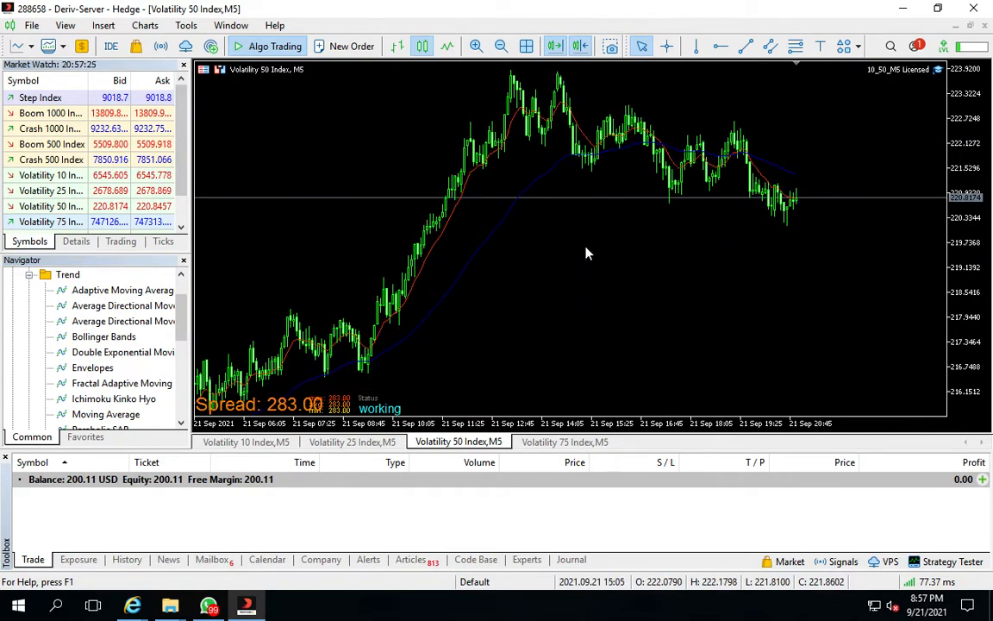
pyautogui.click(555, 45)
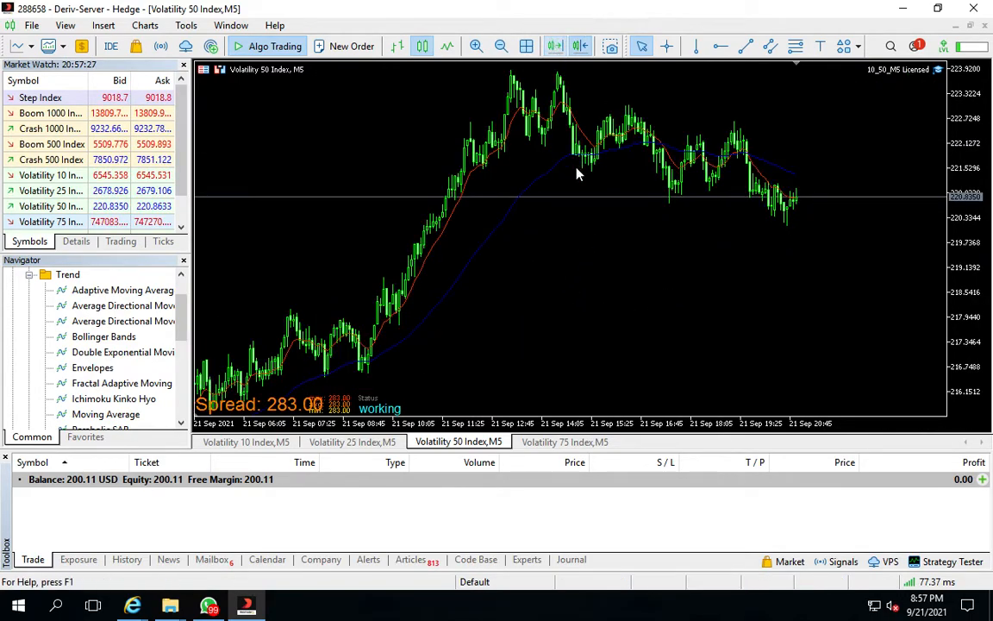
pyautogui.click(638, 216)
pyautogui.moveTo(638, 216); pyautogui.dragTo(821, 204)
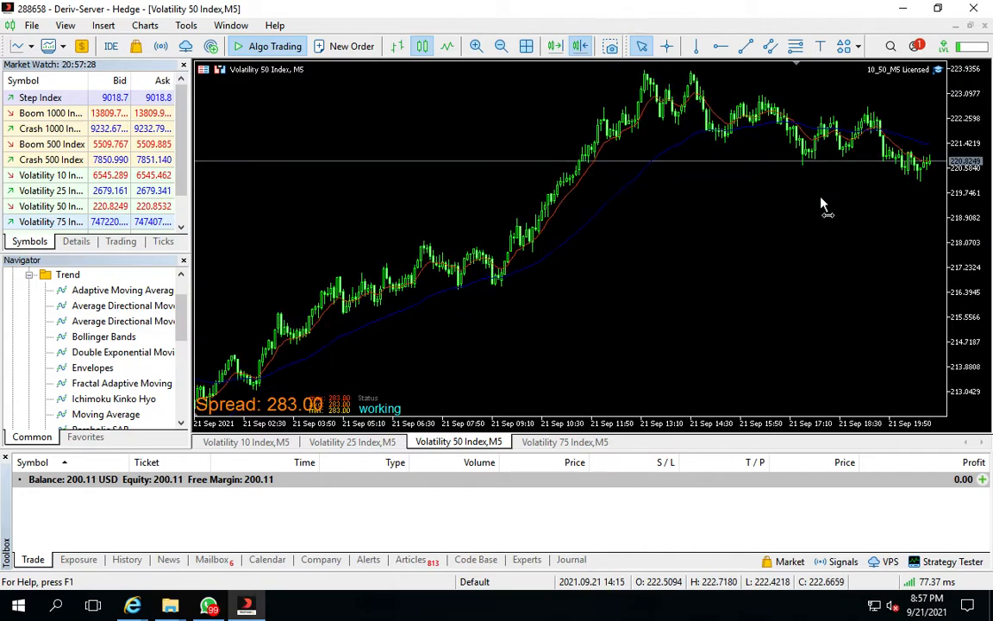
pyautogui.click(500, 46)
pyautogui.click(500, 46)
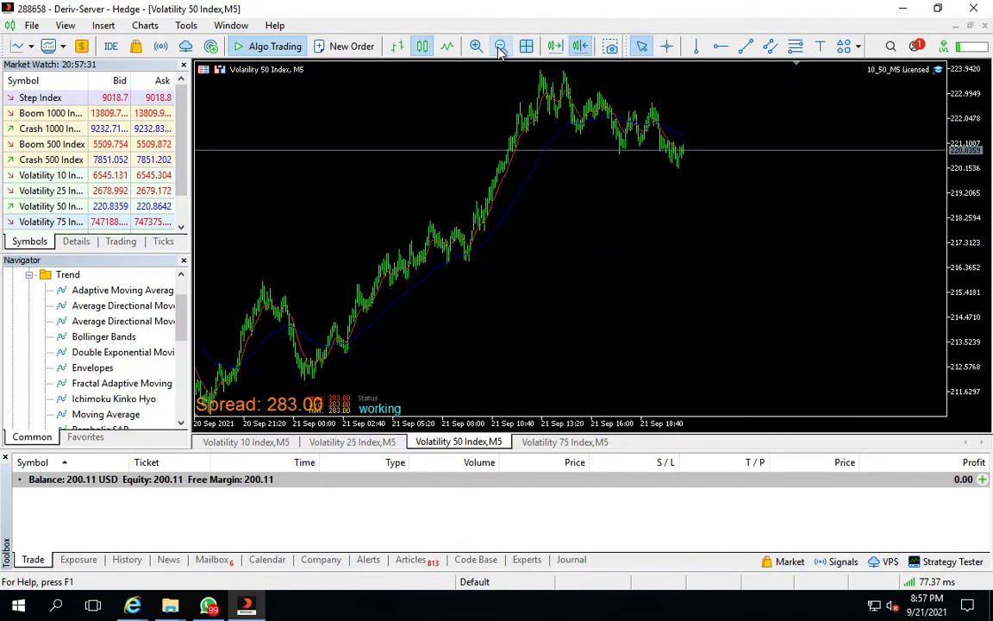
pyautogui.click(500, 46)
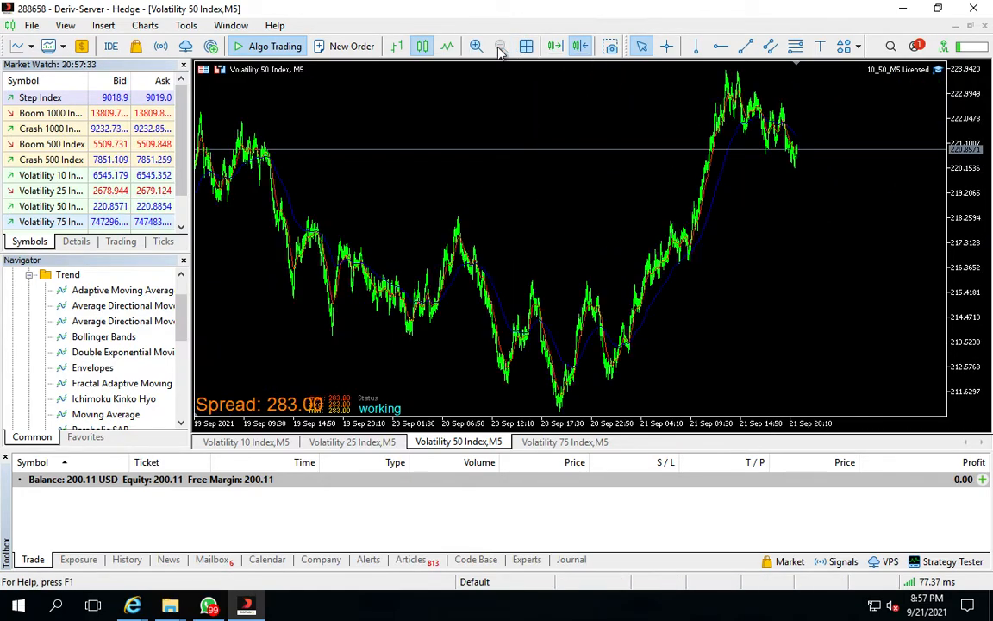
# Measure the recent uptrend on the Volatility 50 Index chart with the crosshair
pyautogui.click(668, 47)
pyautogui.moveTo(715, 269)
pyautogui.mouseDown()
pyautogui.moveTo(776, 149)
pyautogui.moveTo(767, 107)
pyautogui.moveTo(777, 110)
pyautogui.mouseUp()
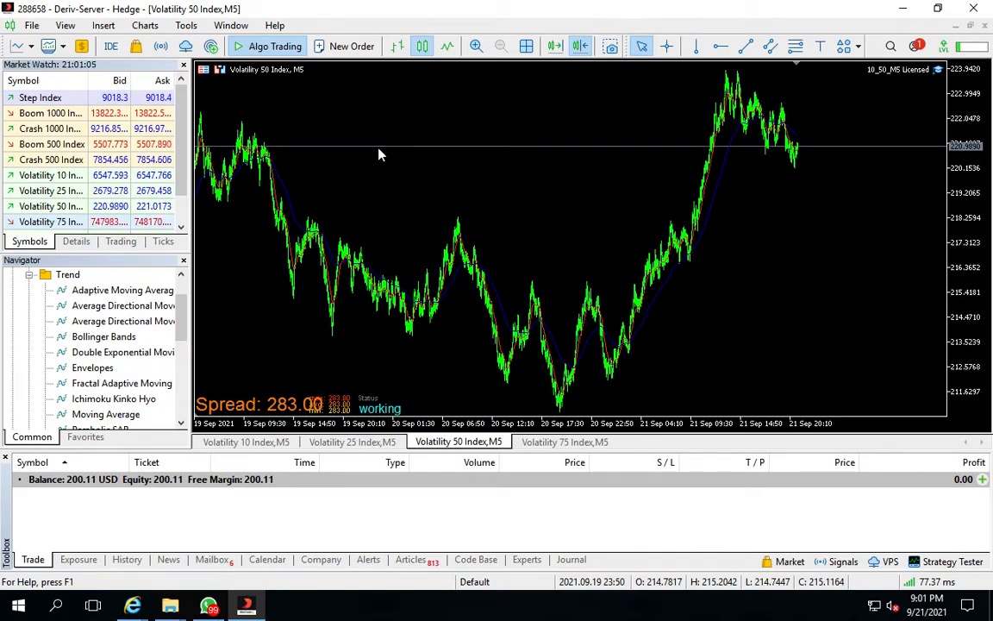
# Switch to the browser's MT5 dashboard and withdraw 200 USD from the MT5 account to the binary options account
pyautogui.hotkey('ctrl', 'Right')
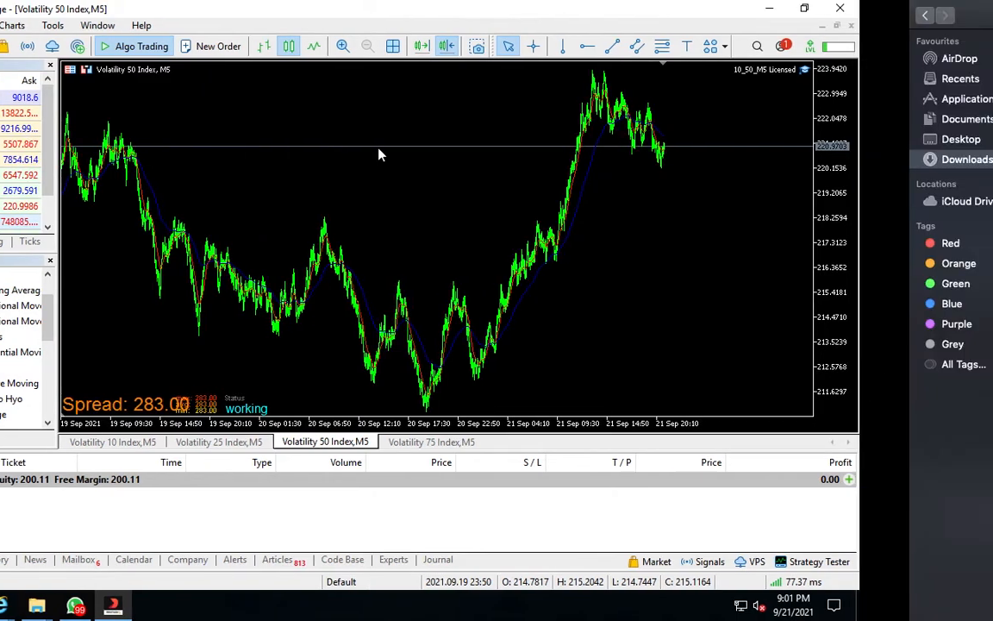
pyautogui.hotkey('ctrl', 'Right')
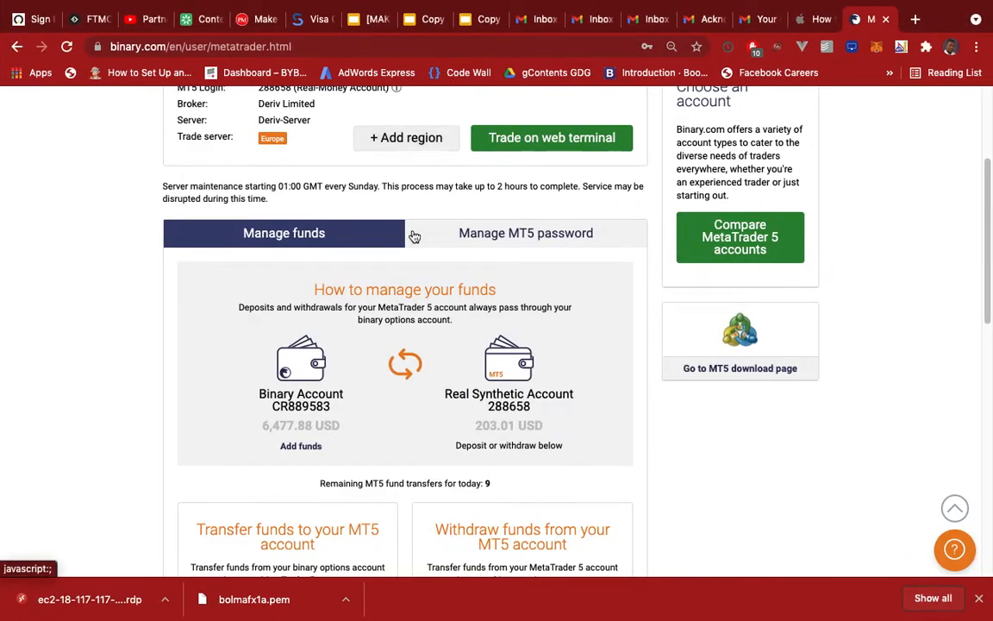
pyautogui.scroll(-4, 439, 428)
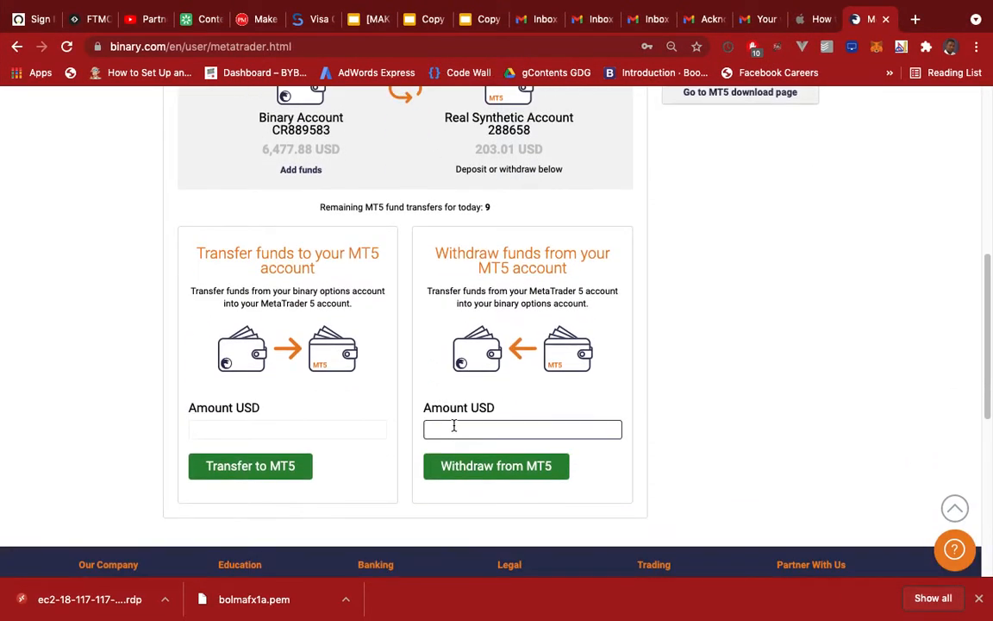
pyautogui.click(453, 426)
pyautogui.write('200')
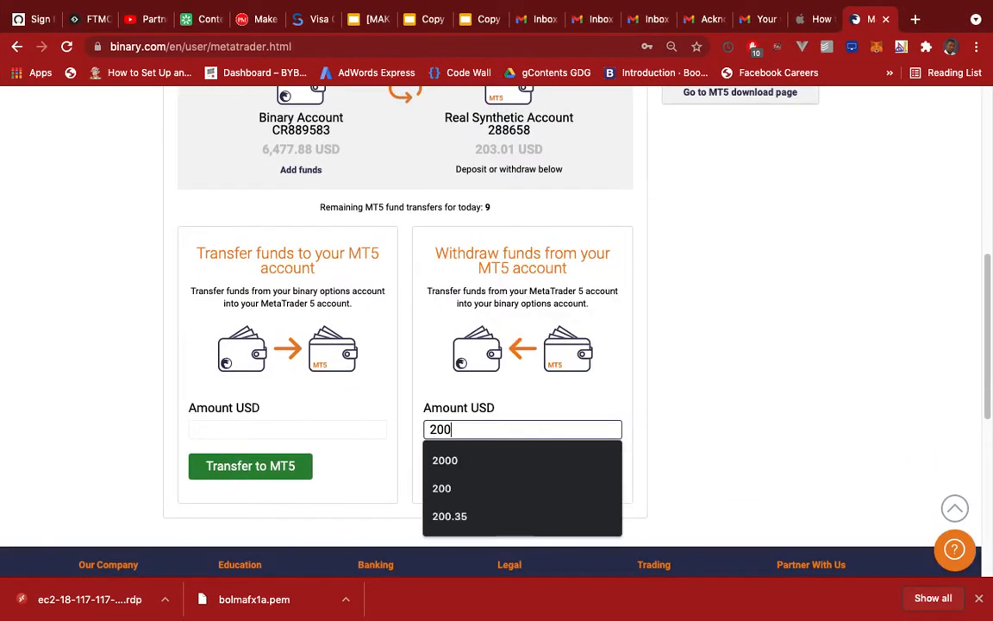
pyautogui.click(621, 416)
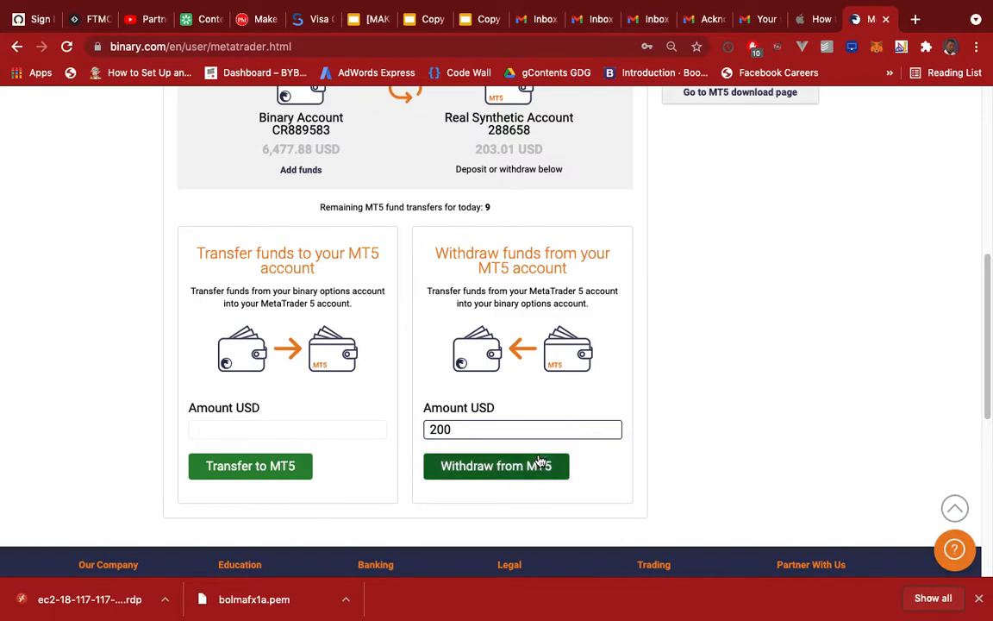
pyautogui.click(514, 466)
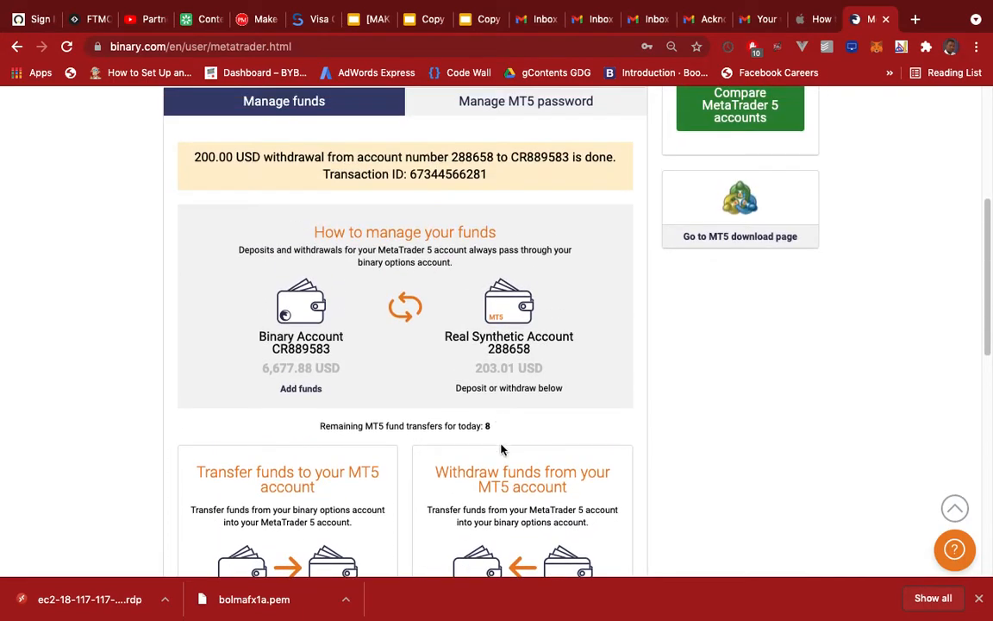
# Review the updated account balances on the MT5 dashboard and switch back to the remote desktop
pyautogui.scroll(-3, 502, 510)
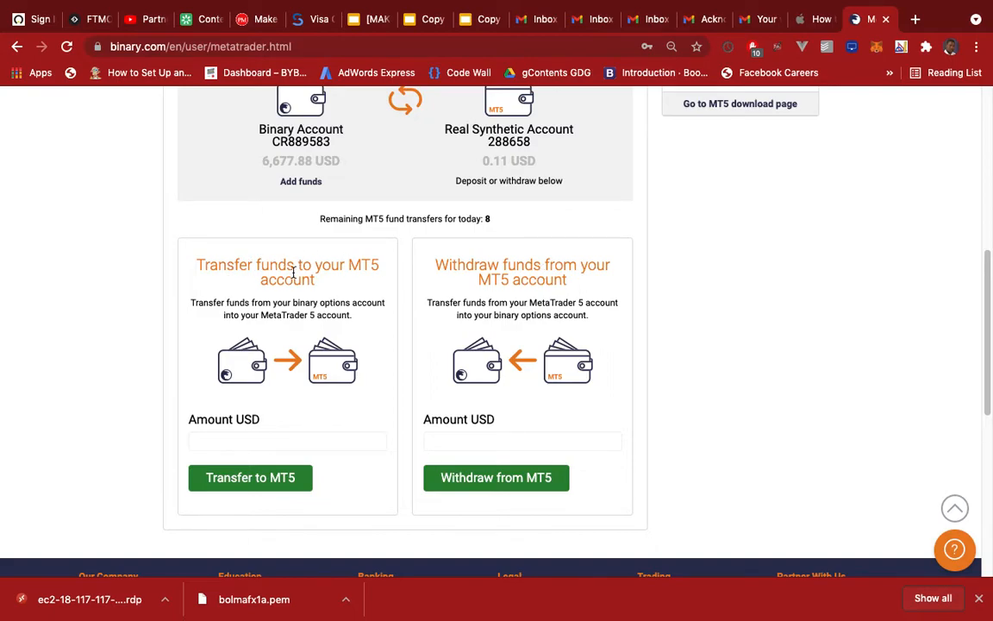
pyautogui.scroll(5, 293, 275)
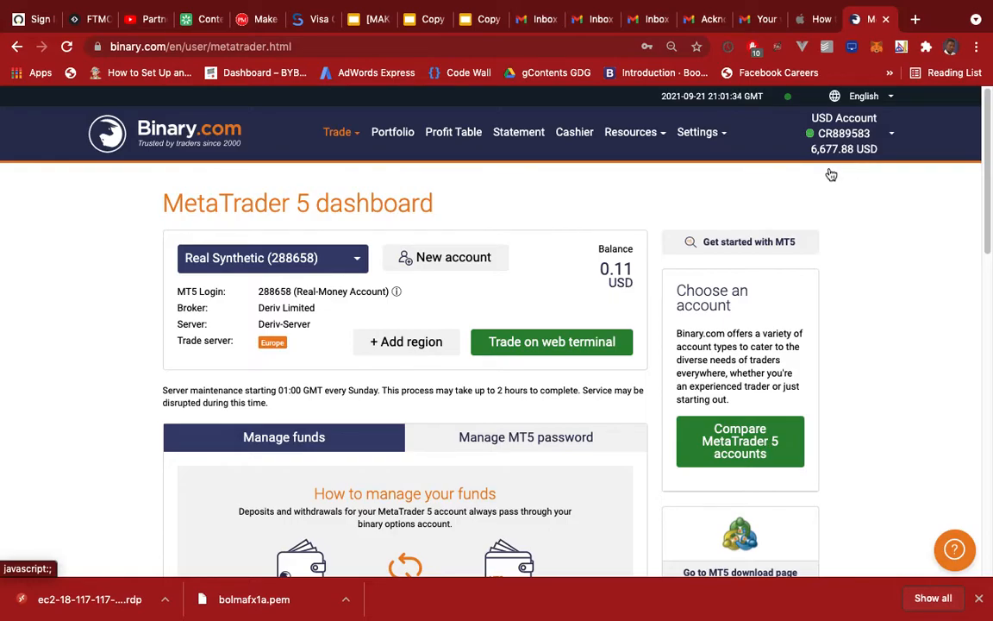
pyautogui.hotkey('ctrl', 'Left')
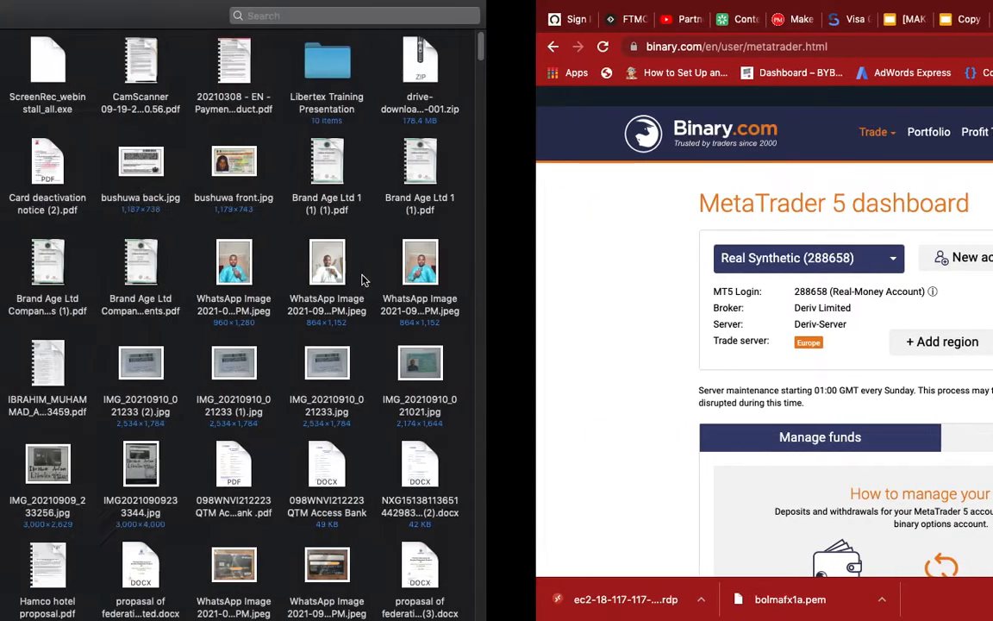
pyautogui.hotkey('ctrl', 'Left')
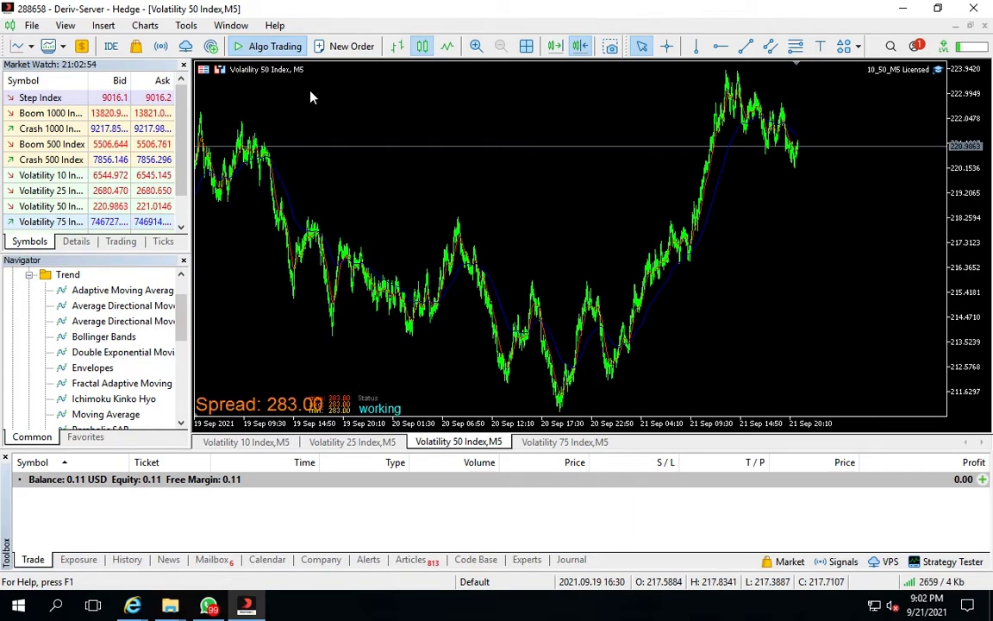
# Close the MT5 trading terminal
pyautogui.click(265, 52)
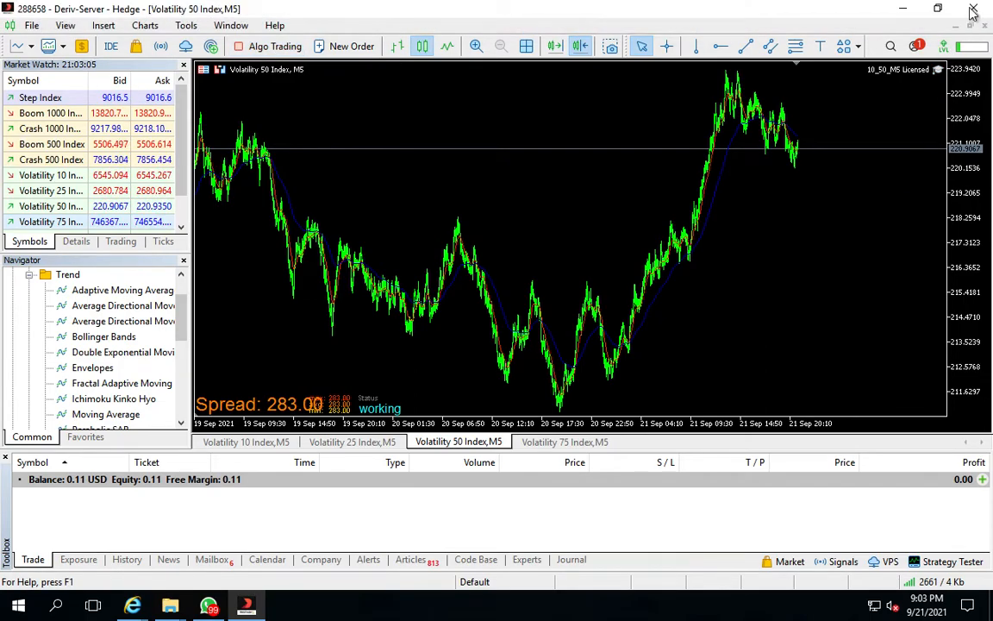
pyautogui.moveTo(972, 10)
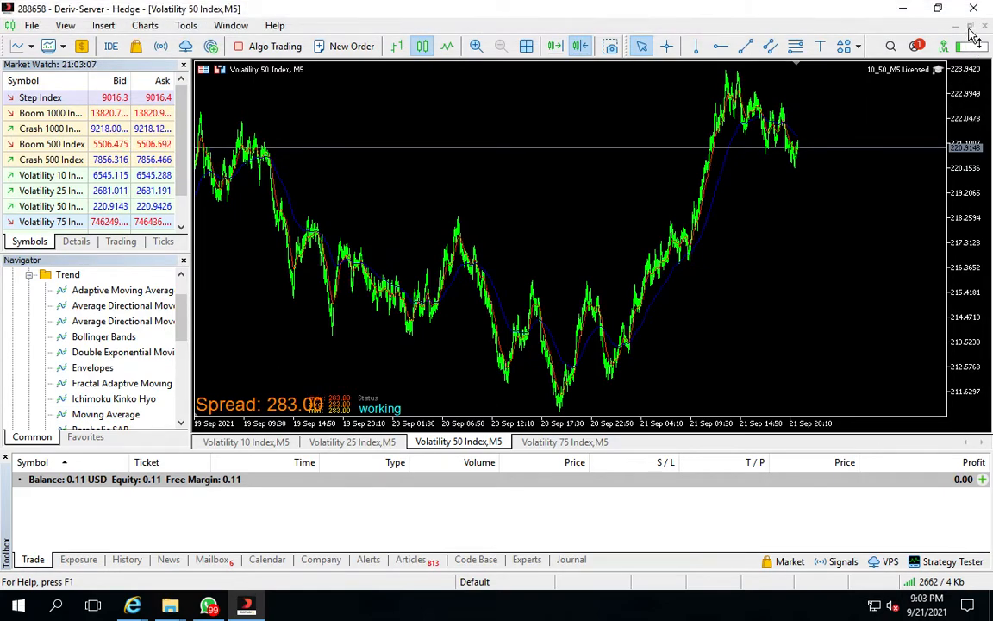
pyautogui.click(975, 10)
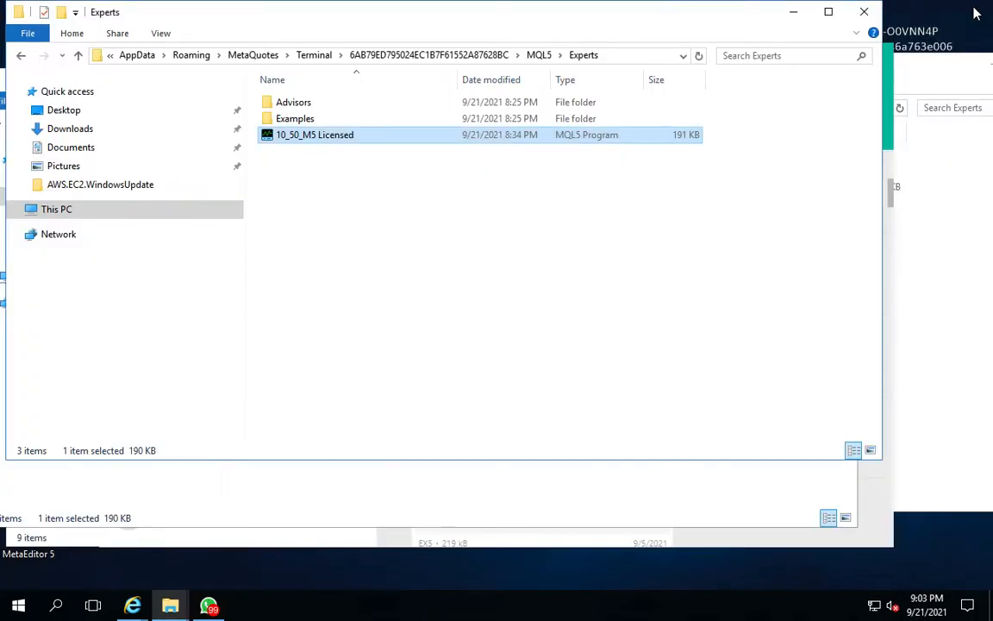
# Close the remaining Explorer folder windows and the WhatsApp window on the remote desktop
pyautogui.click(863, 11)
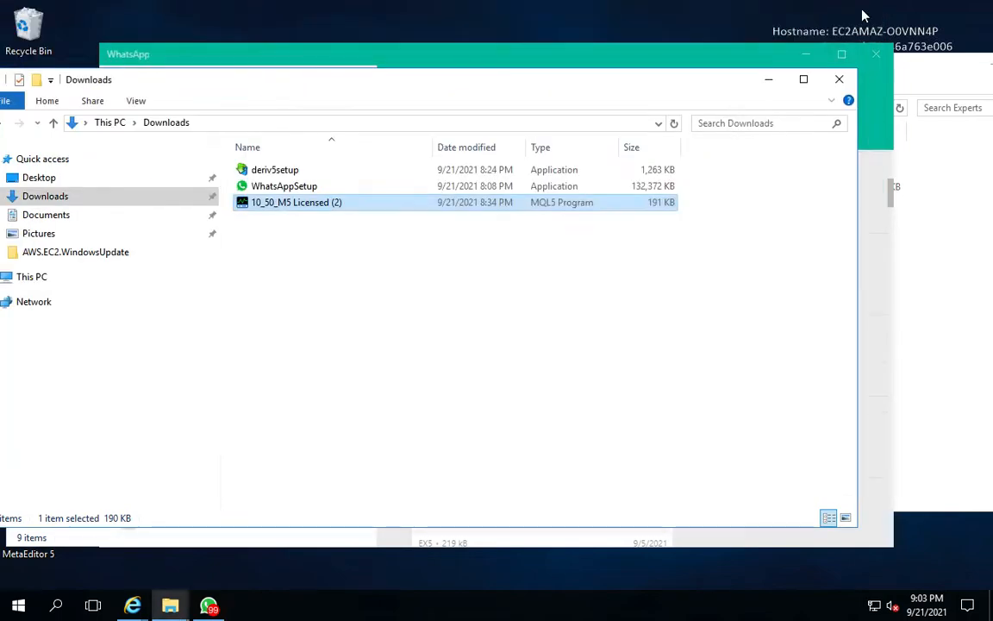
pyautogui.click(839, 80)
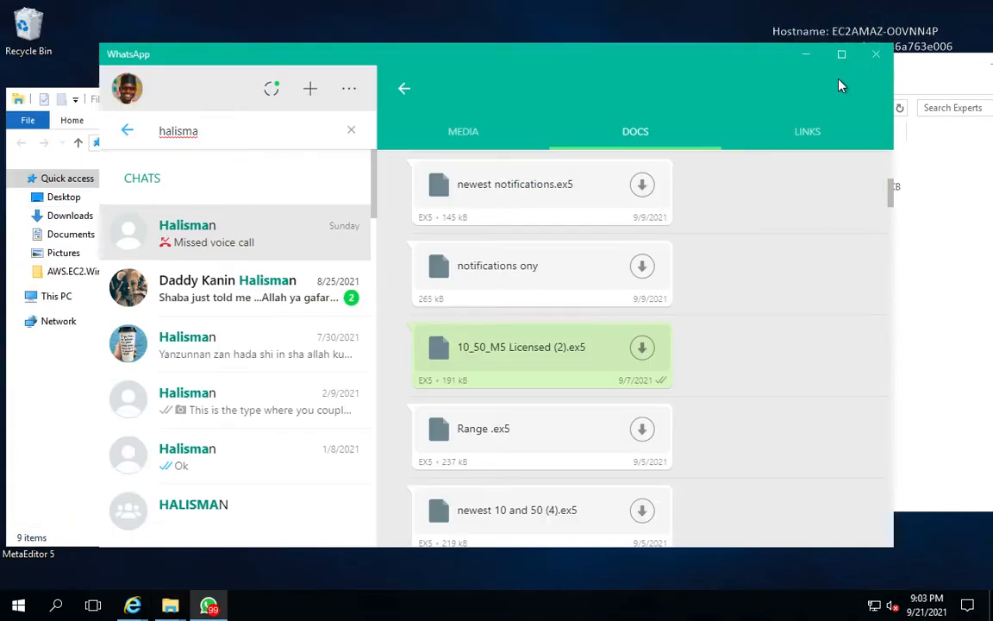
pyautogui.click(127, 134)
pyautogui.click(127, 133)
pyautogui.click(843, 57)
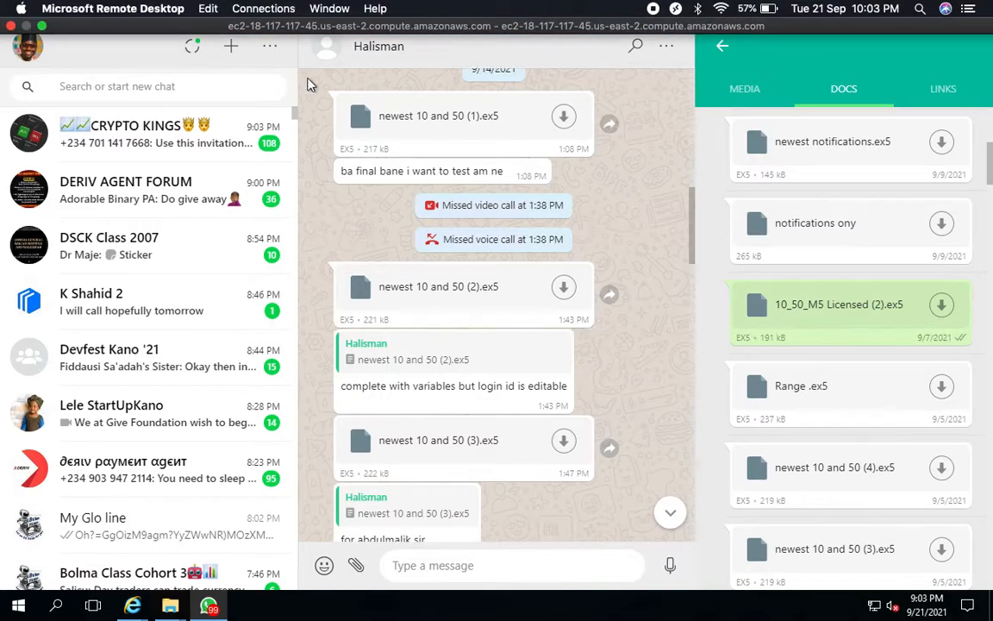
pyautogui.hotkey('ctrl', 'Right')
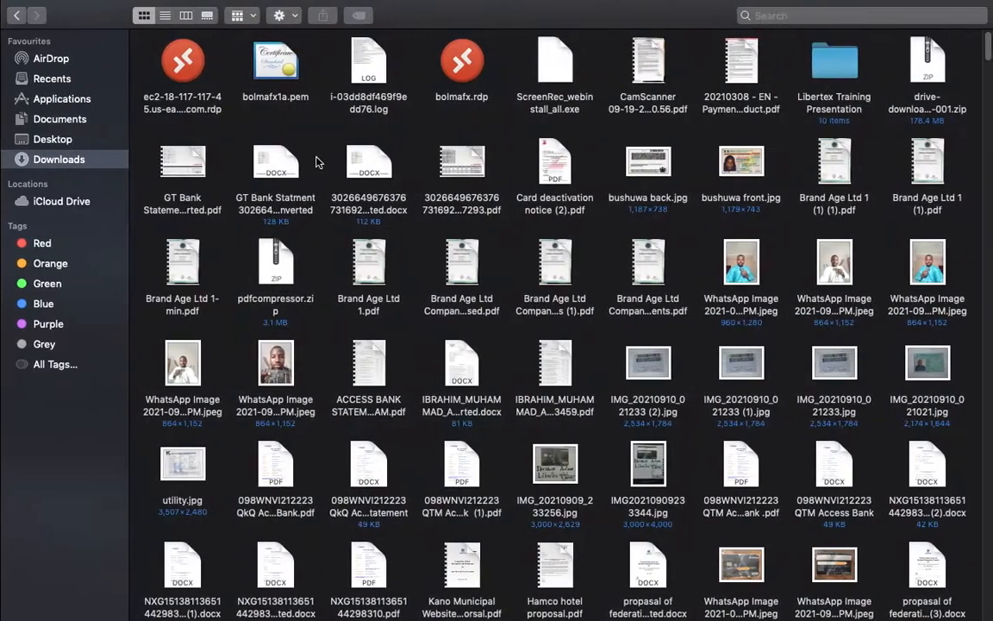
pyautogui.hotkey('ctrl', 'Left')
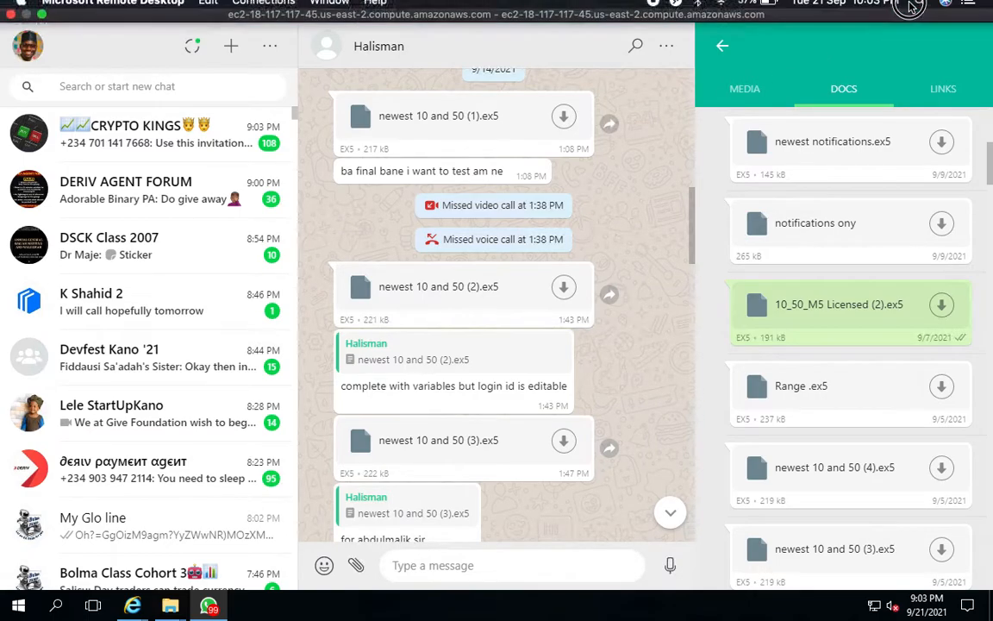
pyautogui.click(909, 18)
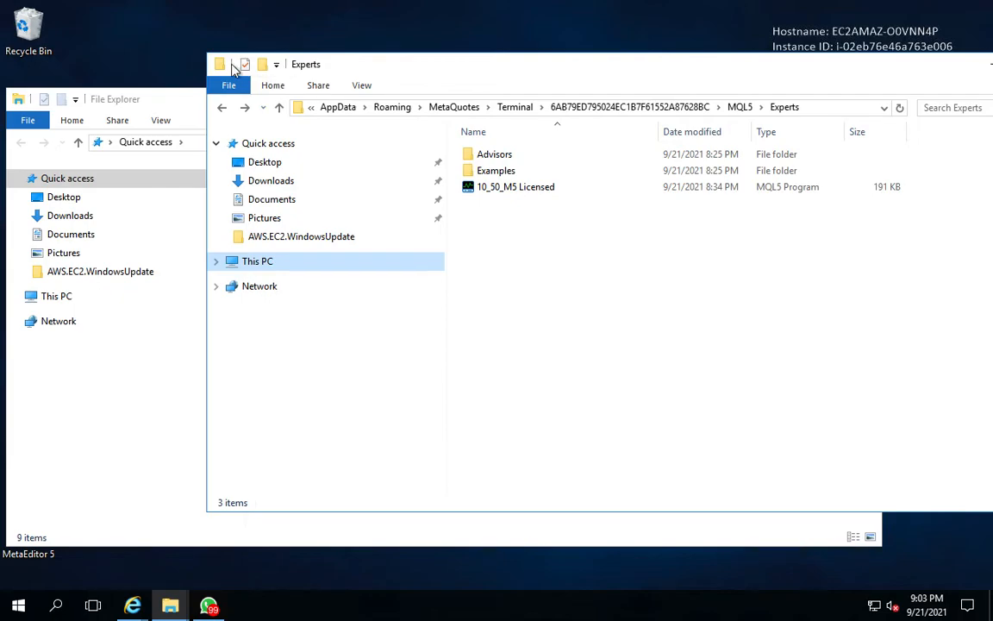
pyautogui.moveTo(649, 73); pyautogui.dragTo(447, 89)
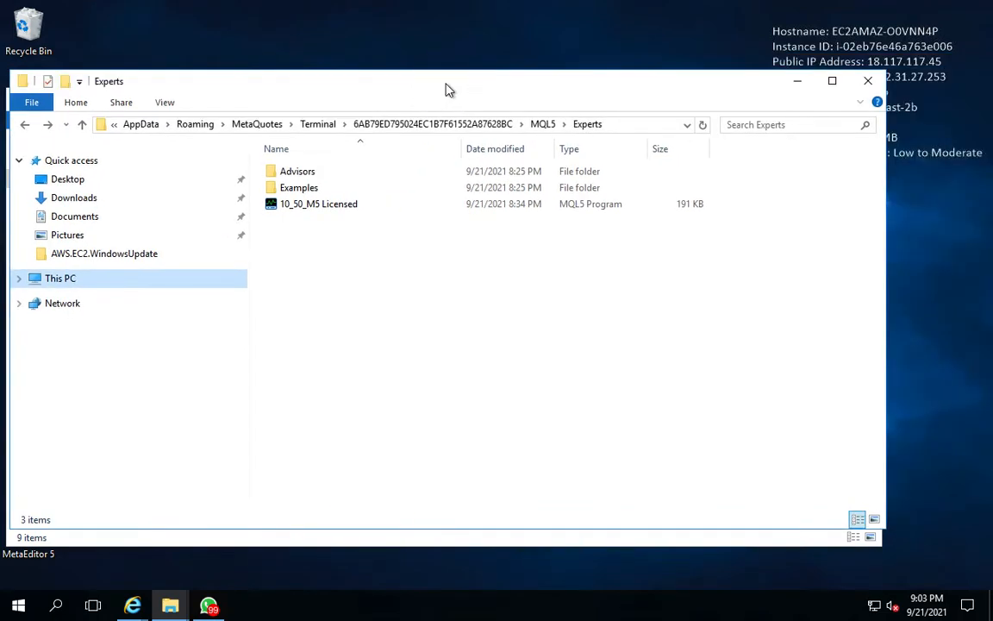
pyautogui.click(868, 81)
pyautogui.moveTo(177, 102); pyautogui.dragTo(260, 104)
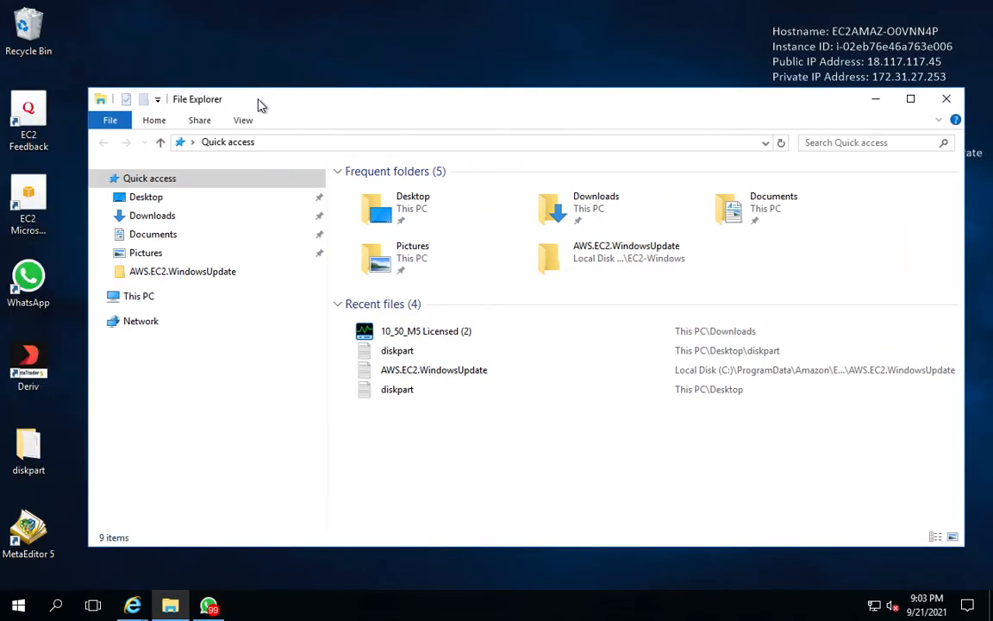
pyautogui.click(945, 99)
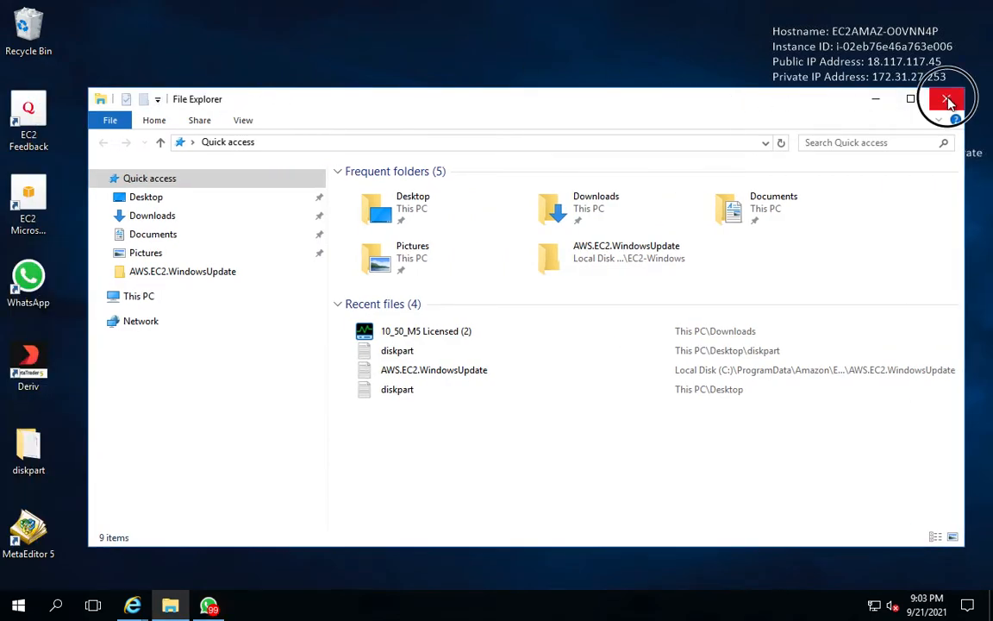
pyautogui.moveTo(376, 1)
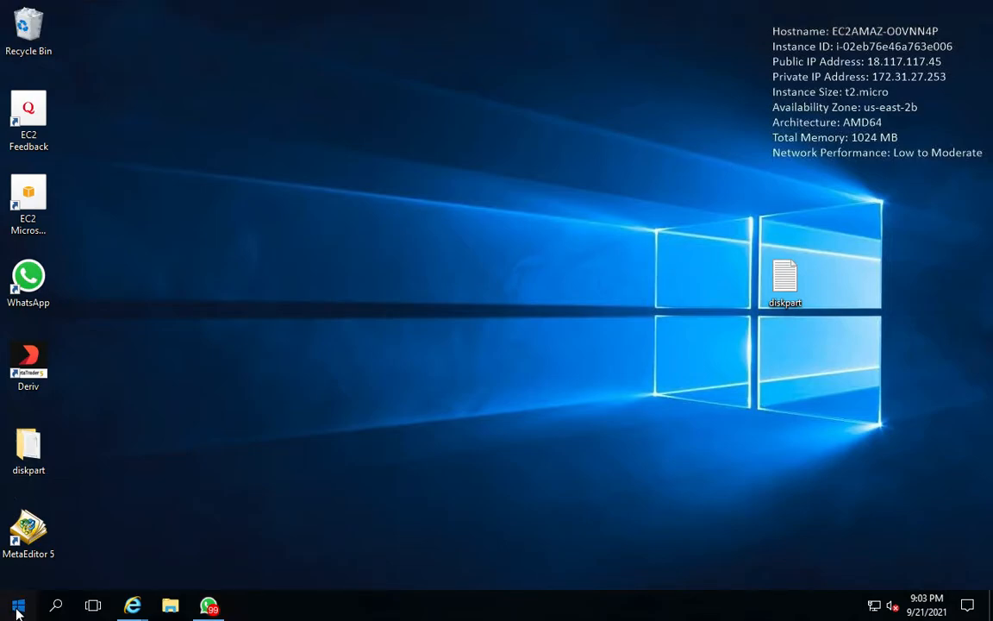
pyautogui.click(19, 607)
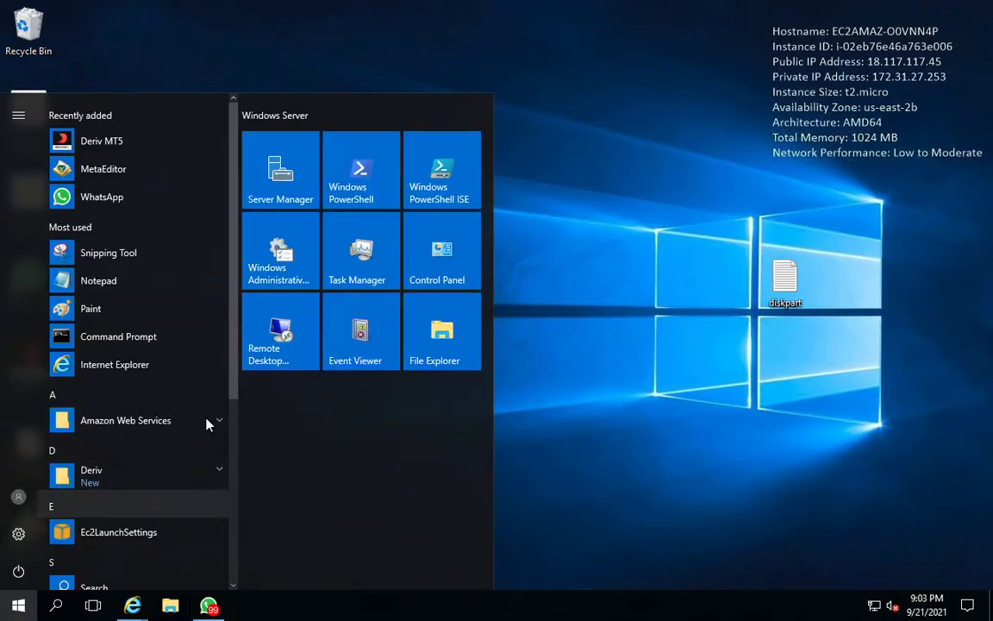
pyautogui.click(632, 381)
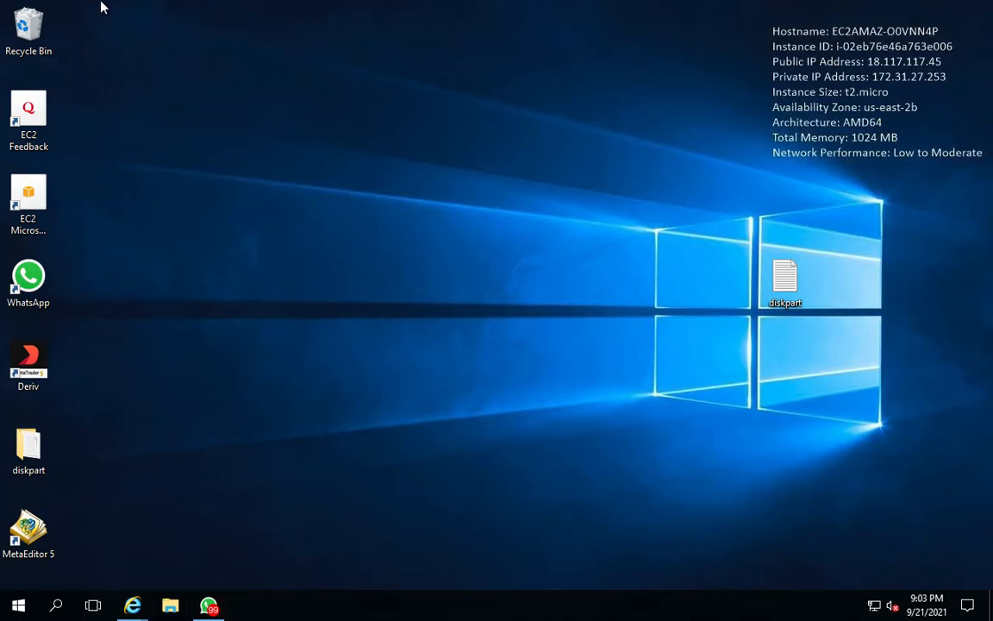
# Close the Remote Desktop window to end the VPS session
pyautogui.moveTo(85, 3)
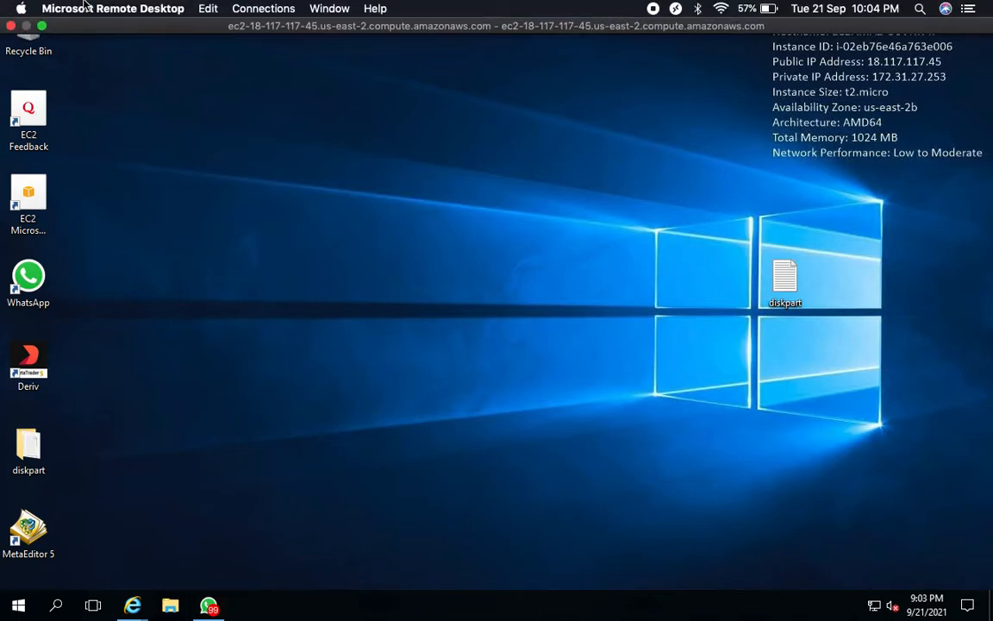
pyautogui.click(11, 27)
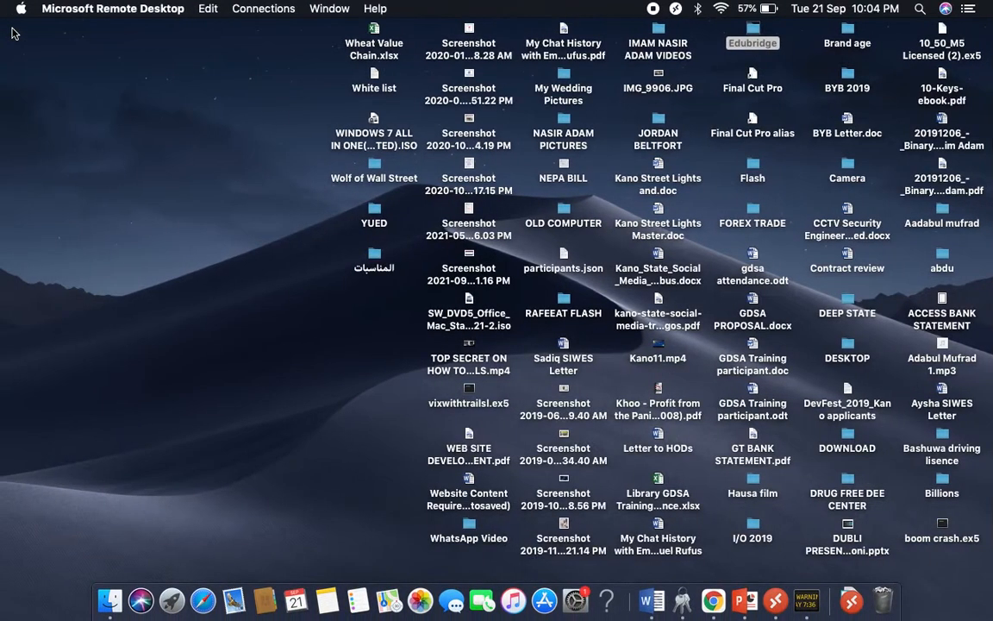